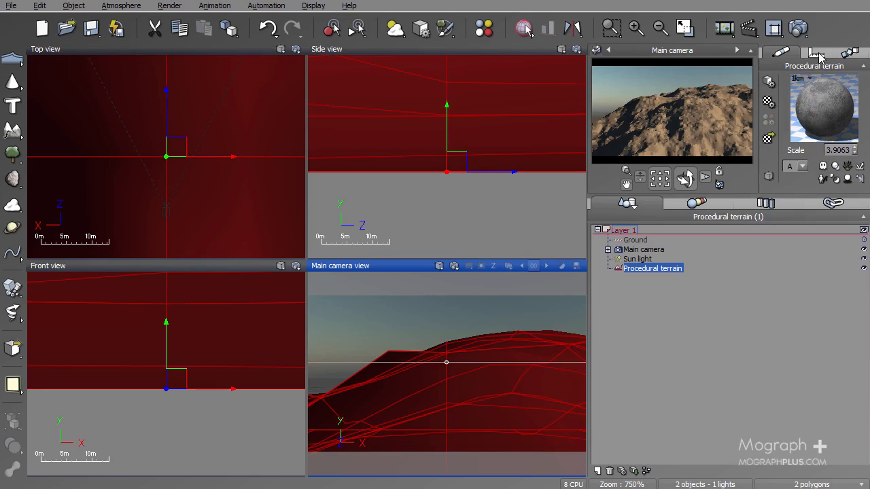
# - Set the procedural terrain's size to 4 km in both X and Z
pyautogui.click(817, 53)
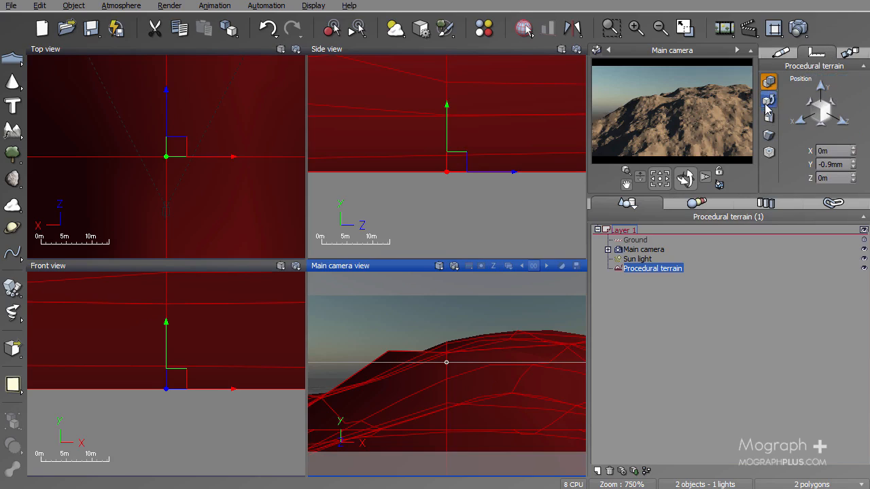
pyautogui.click(769, 117)
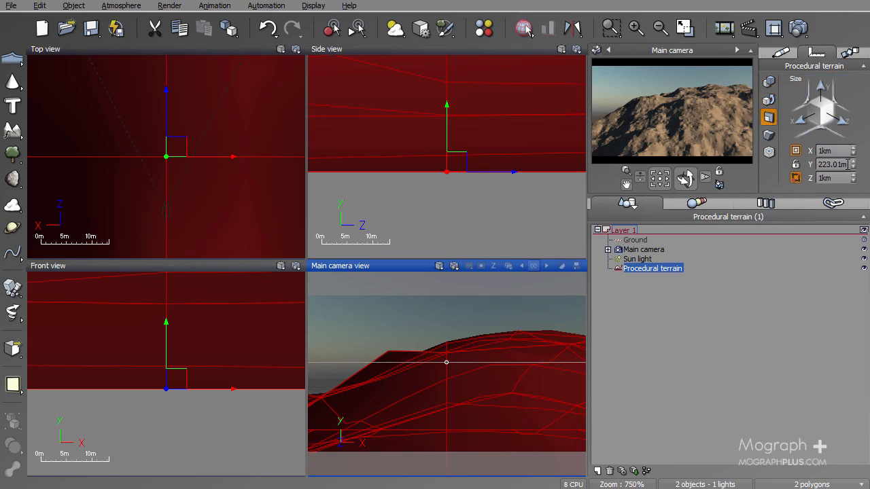
pyautogui.click(831, 151)
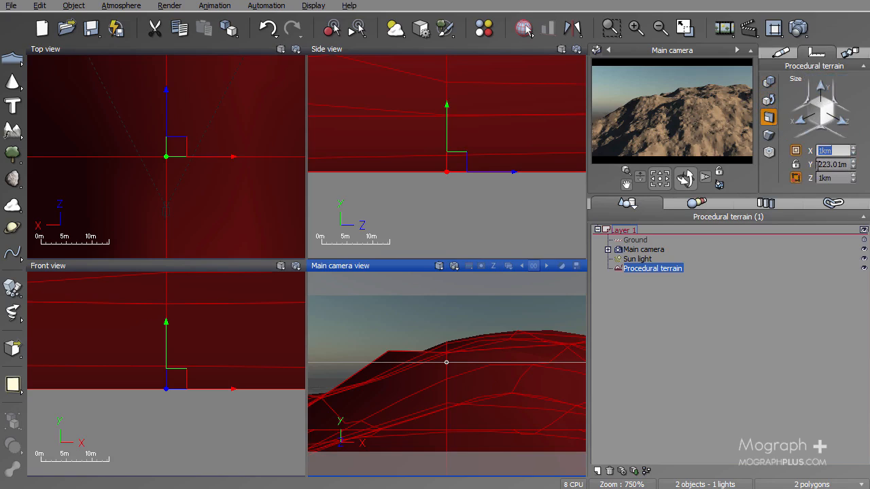
pyautogui.write('4')
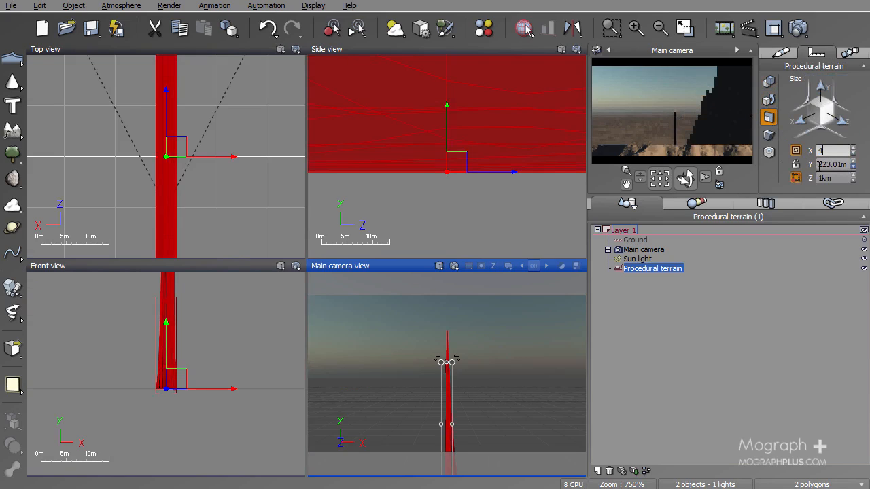
pyautogui.press('Return')
pyautogui.click(829, 178)
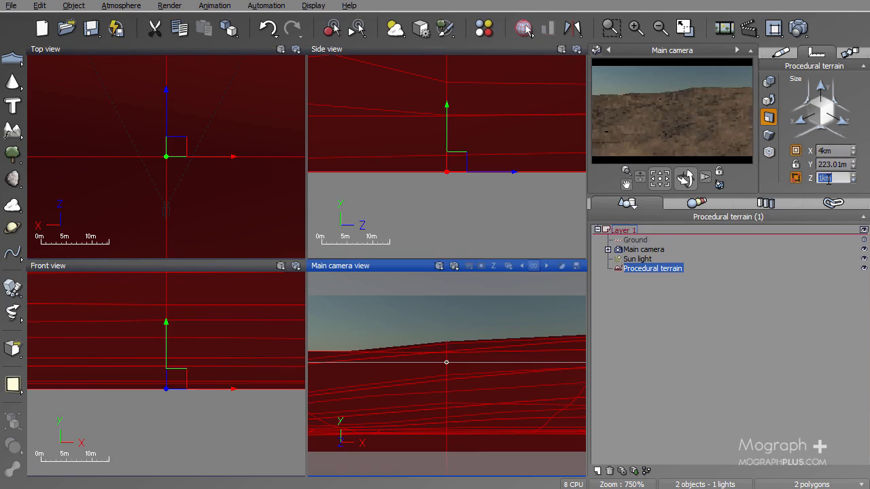
pyautogui.write('4k')
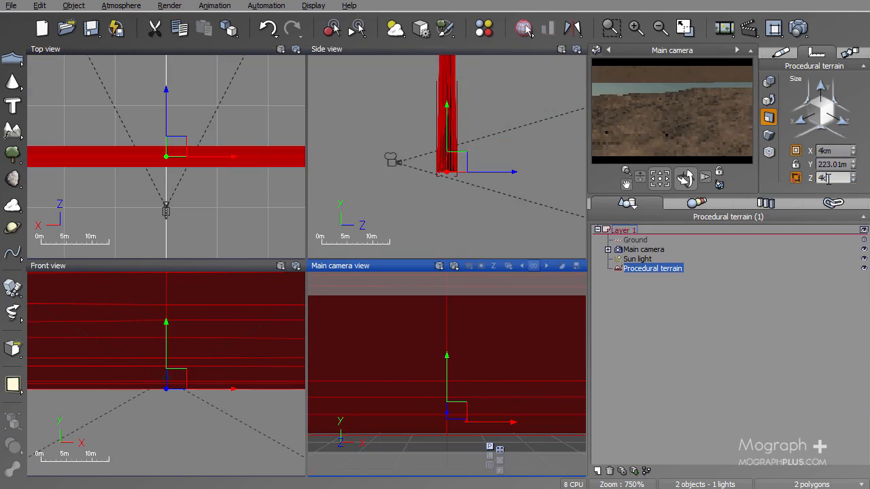
pyautogui.press('Return')
# - Set the procedural terrain's Y size to 750 m
pyautogui.click(840, 166)
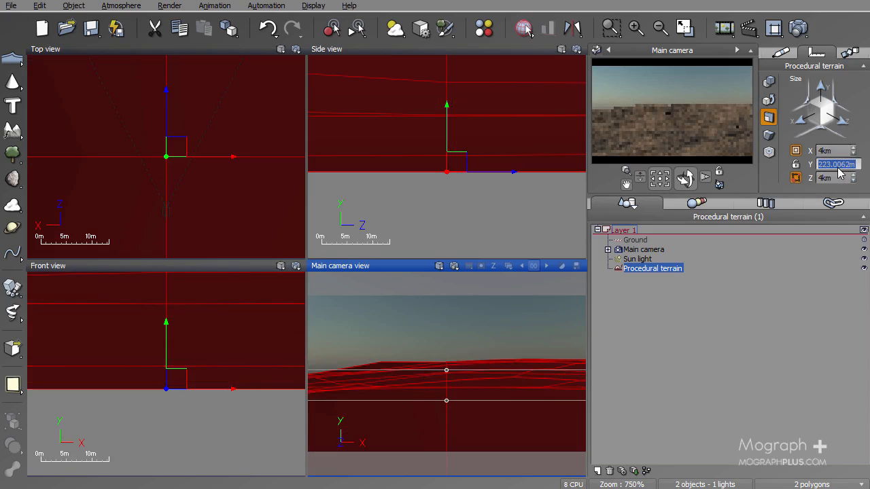
pyautogui.write('750')
pyautogui.press('Tab')
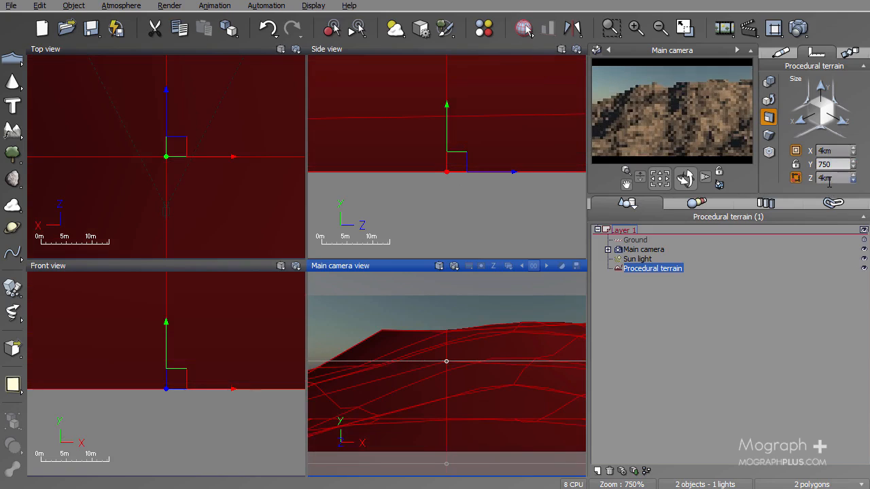
# - Open the procedural terrain for editing and bring up its altitude production function
pyautogui.doubleClick(235, 195)
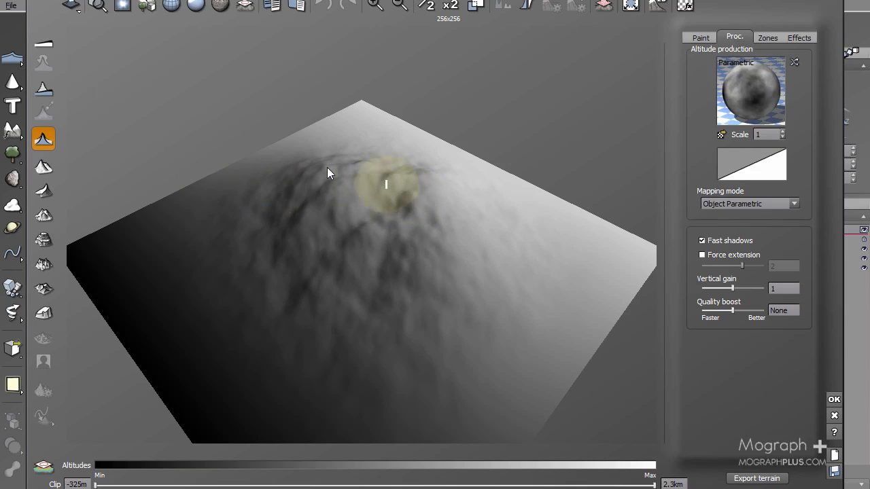
pyautogui.moveTo(300, 179); pyautogui.dragTo(416, 139, button='right')
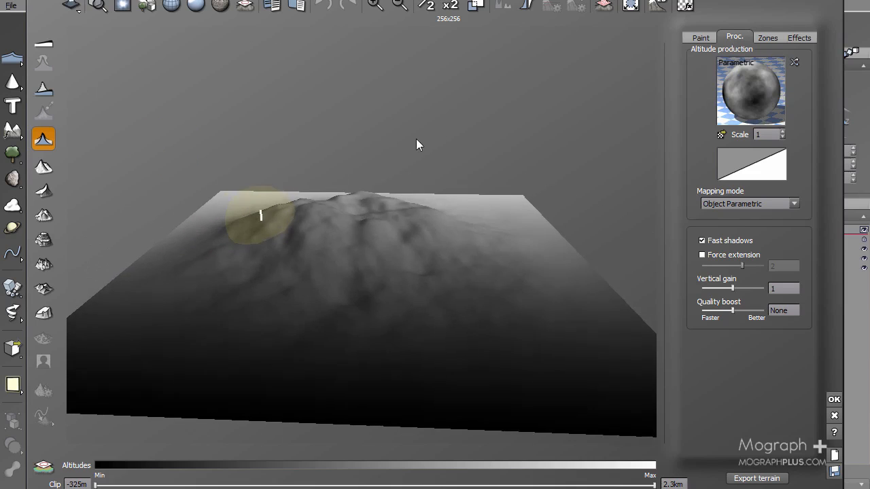
pyautogui.rightClick(758, 71)
pyautogui.click(789, 79)
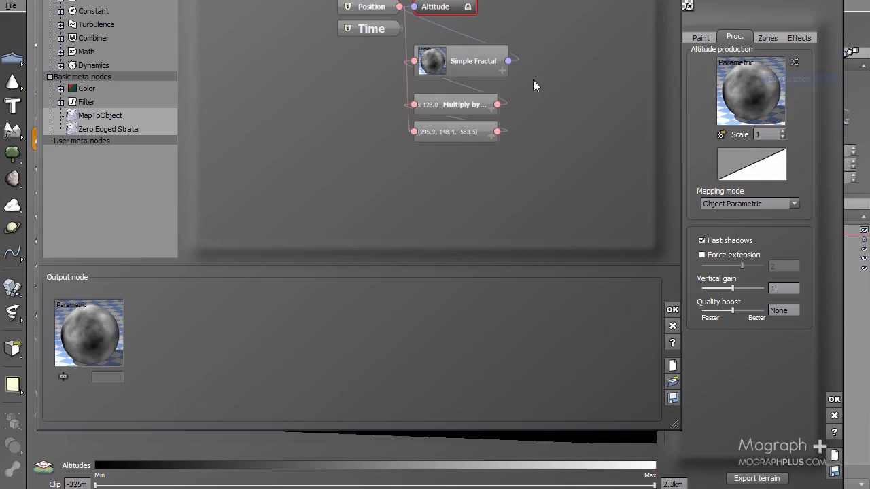
# - Spread the input nodes and the Altitude output apart and enlarge the function graph area
pyautogui.moveTo(272, 2); pyautogui.dragTo(267, 30)
pyautogui.moveTo(454, 12); pyautogui.dragTo(618, 29)
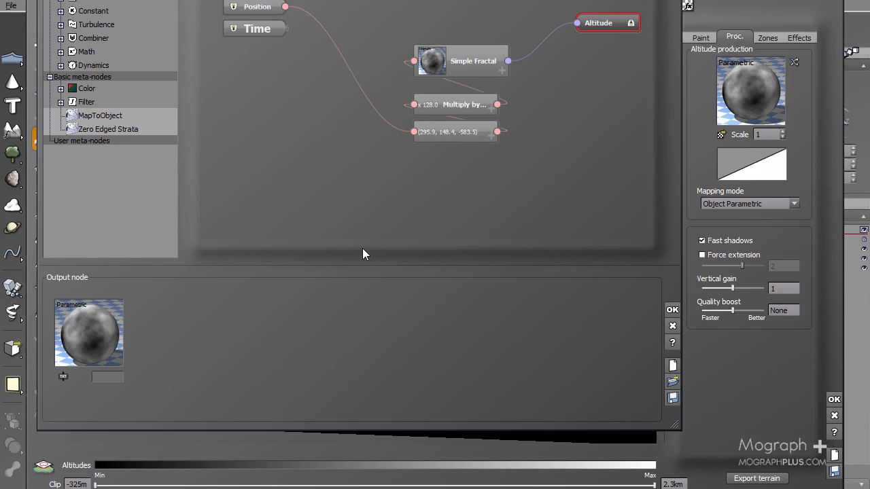
pyautogui.moveTo(357, 259); pyautogui.dragTo(402, 398)
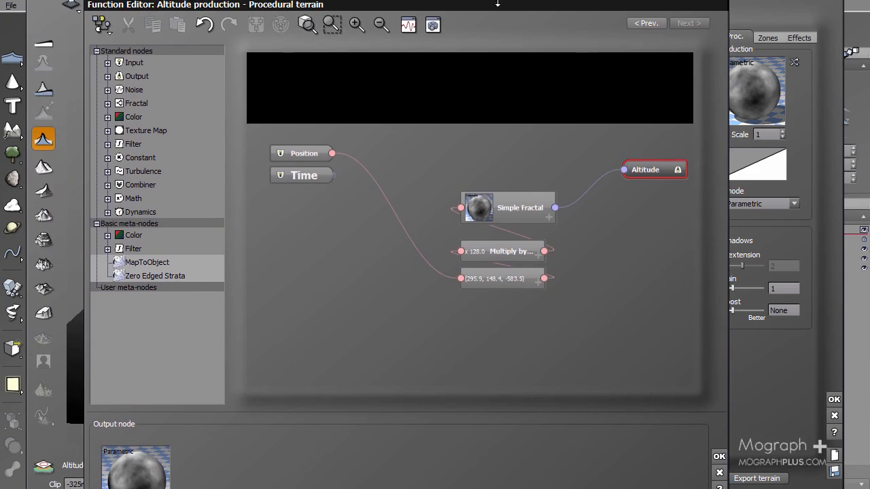
pyautogui.moveTo(496, 9); pyautogui.dragTo(453, 0)
# - Change the Simple Fractal node to Terrain Fractal (v2) and enlarge its parameter area
pyautogui.click(468, 181)
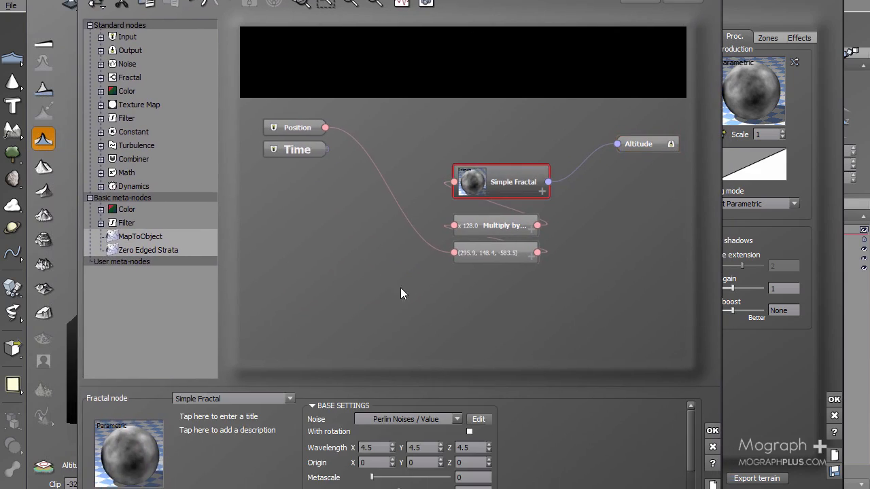
pyautogui.click(225, 402)
pyautogui.click(260, 327)
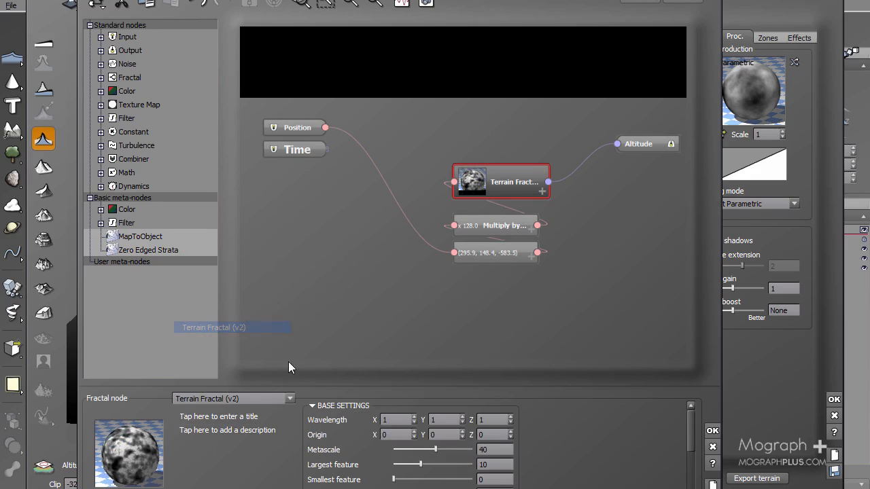
pyautogui.moveTo(292, 385); pyautogui.dragTo(311, 299)
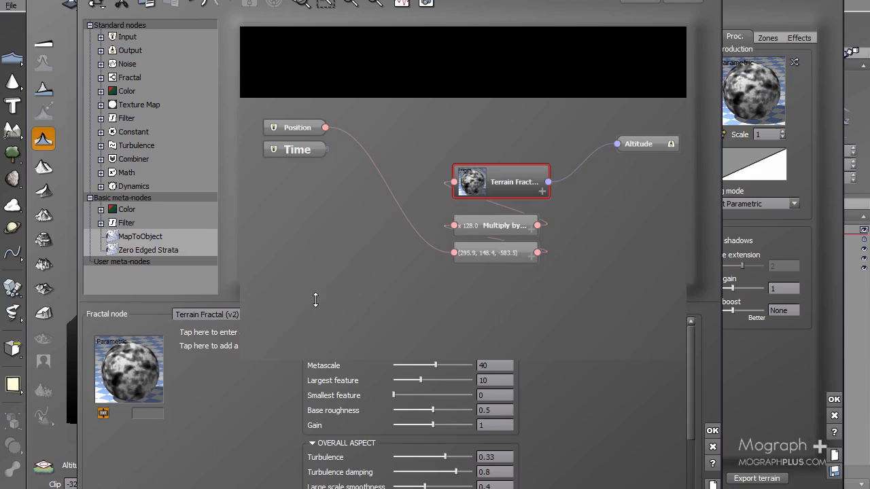
# - Set the fractal's metascale to 350 and its largest feature to 31
pyautogui.doubleClick(484, 366)
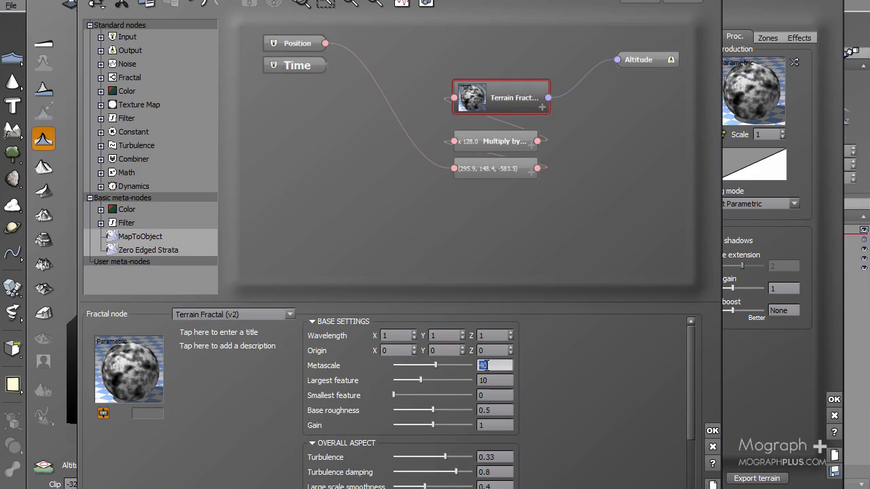
pyautogui.write('350')
pyautogui.press('Return')
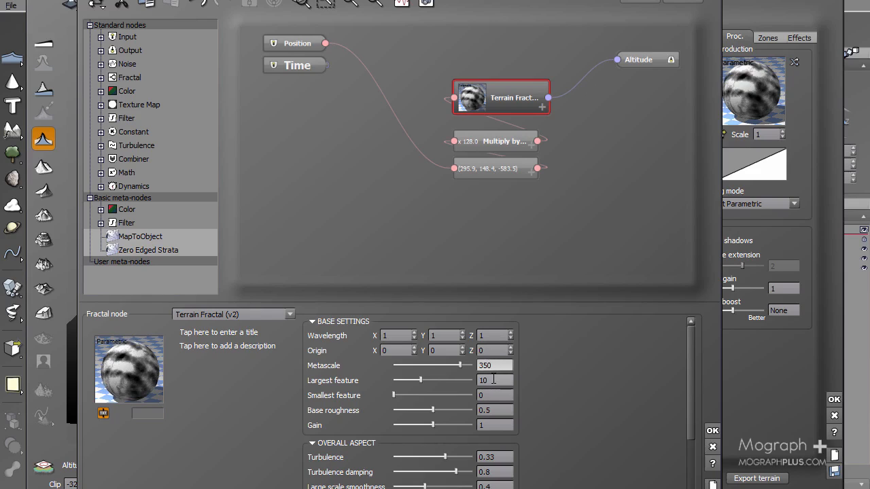
pyautogui.doubleClick(494, 380)
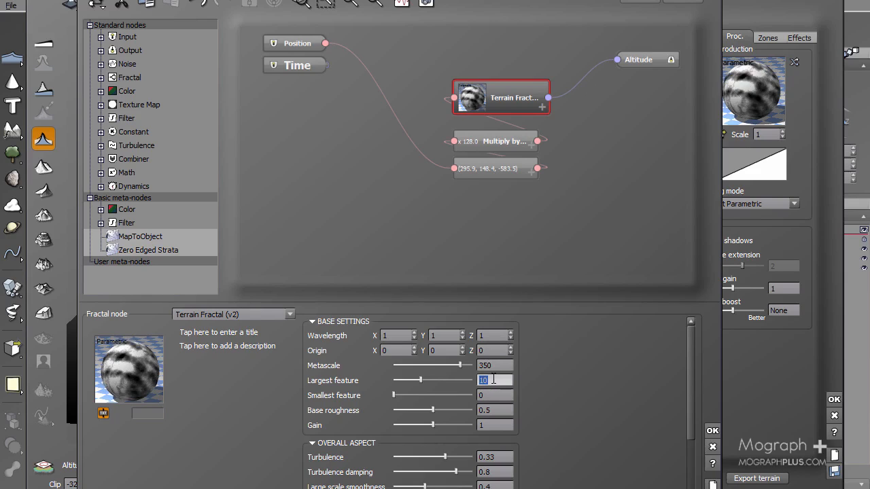
pyautogui.write('31')
pyautogui.press('Return')
# - Set the fractal's smallest feature to 0.003 and its gain to 0.85
pyautogui.doubleClick(490, 394)
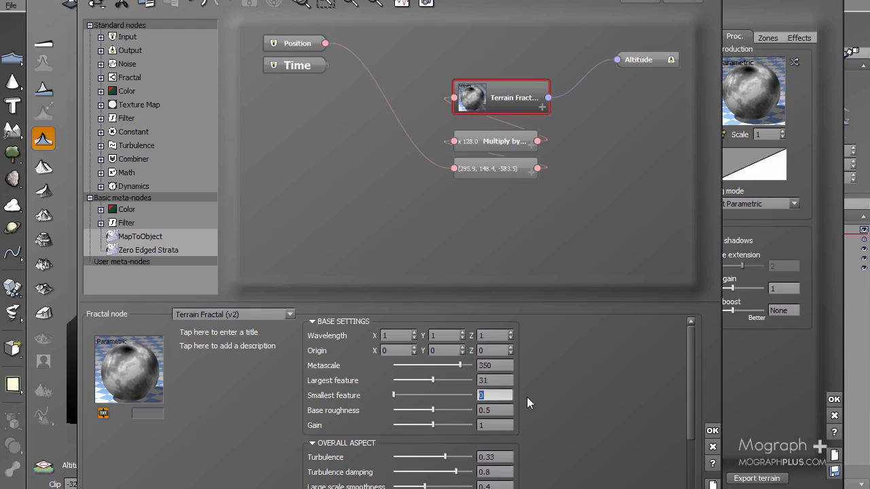
pyautogui.write('.003')
pyautogui.moveTo(433, 426); pyautogui.dragTo(430, 429)
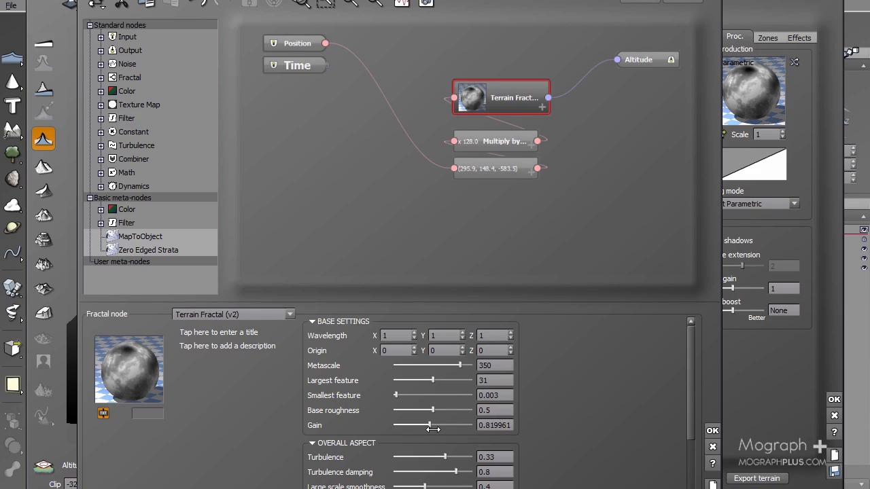
pyautogui.click(499, 424)
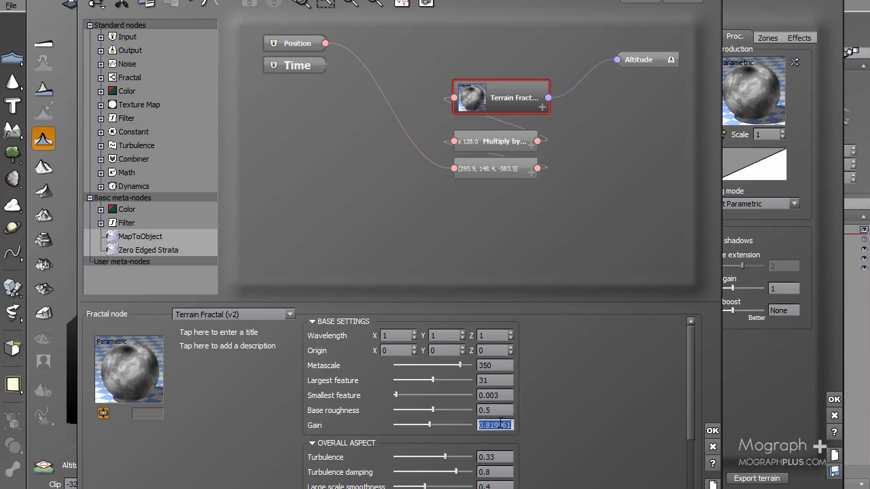
pyautogui.write('.85')
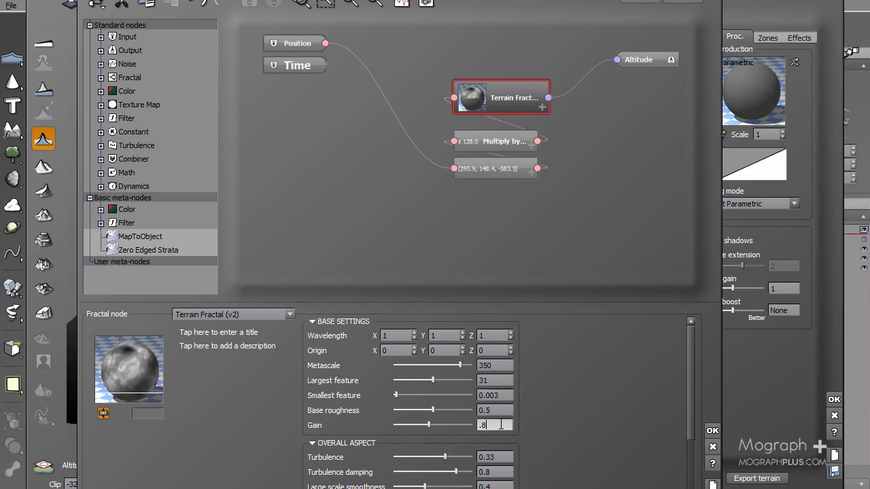
# - Lower turbulence to about 0.18, turbulence damping to about 0.63 and large scale smoothness to about 0.26, and slightly reduce buoyancy
pyautogui.click(312, 322)
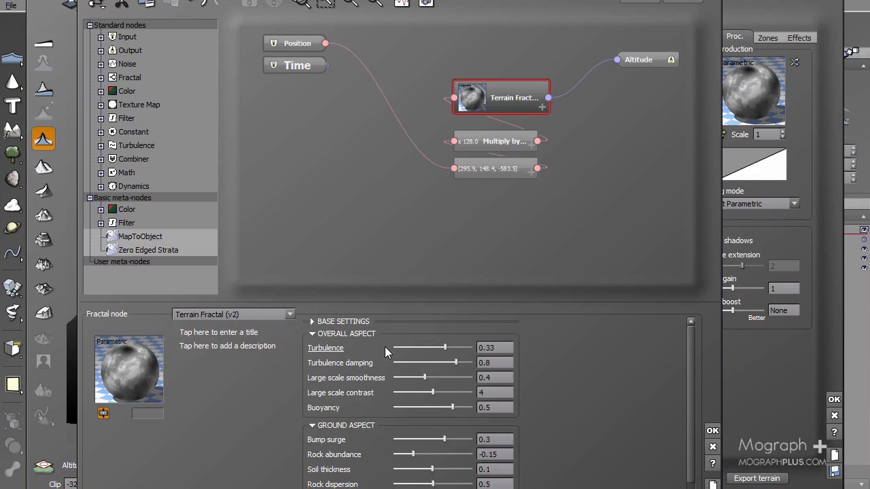
pyautogui.moveTo(445, 346); pyautogui.dragTo(423, 348)
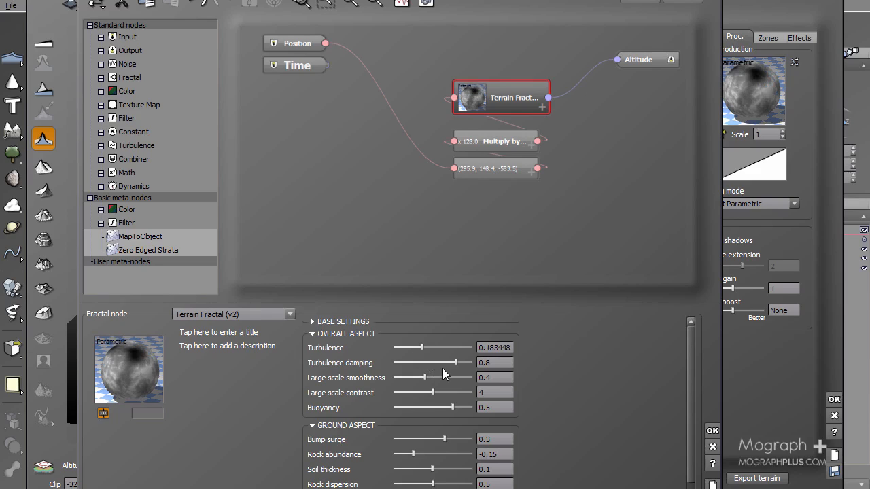
pyautogui.moveTo(456, 363); pyautogui.dragTo(445, 363)
pyautogui.moveTo(431, 378); pyautogui.dragTo(418, 378)
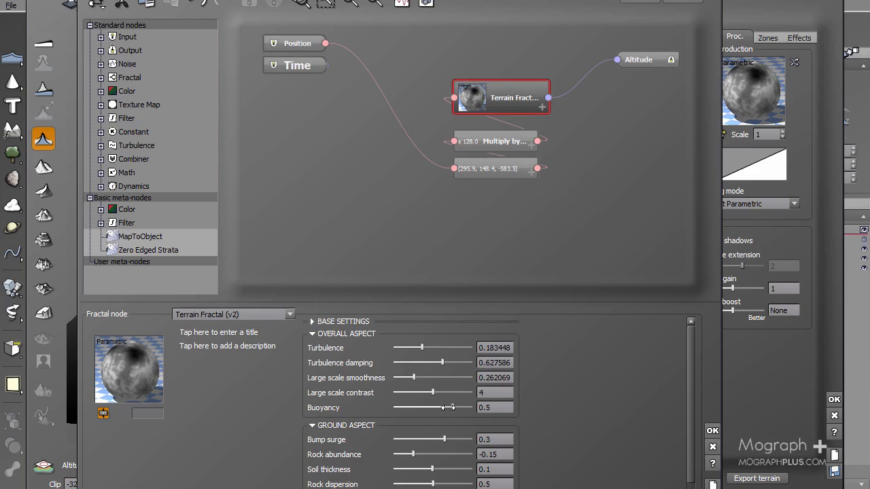
pyautogui.moveTo(452, 408)
pyautogui.mouseDown()
pyautogui.moveTo(433, 408)
pyautogui.moveTo(444, 407)
pyautogui.mouseUp()
# - Raise bump surge to about 0.66, rock abundance to about -0.13 and soil thickness to about 0.15
pyautogui.click(313, 335)
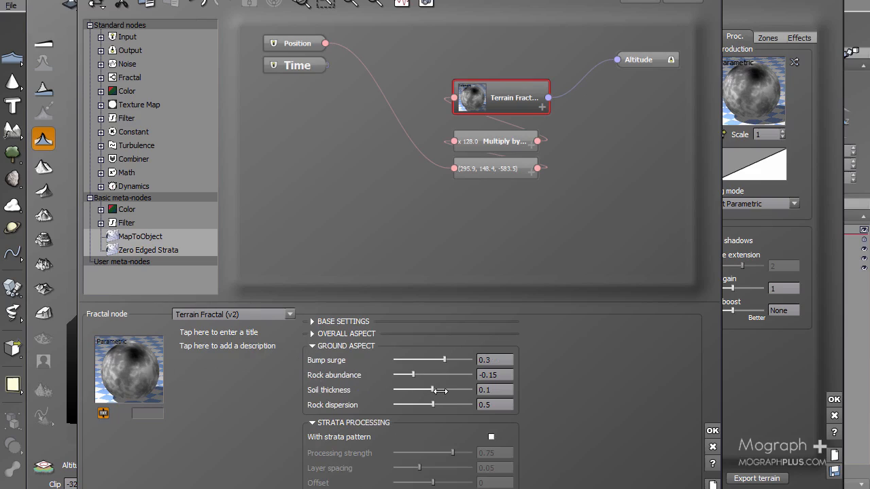
pyautogui.moveTo(453, 359); pyautogui.dragTo(462, 359)
pyautogui.moveTo(417, 376); pyautogui.dragTo(420, 375)
pyautogui.moveTo(432, 392); pyautogui.dragTo(454, 389)
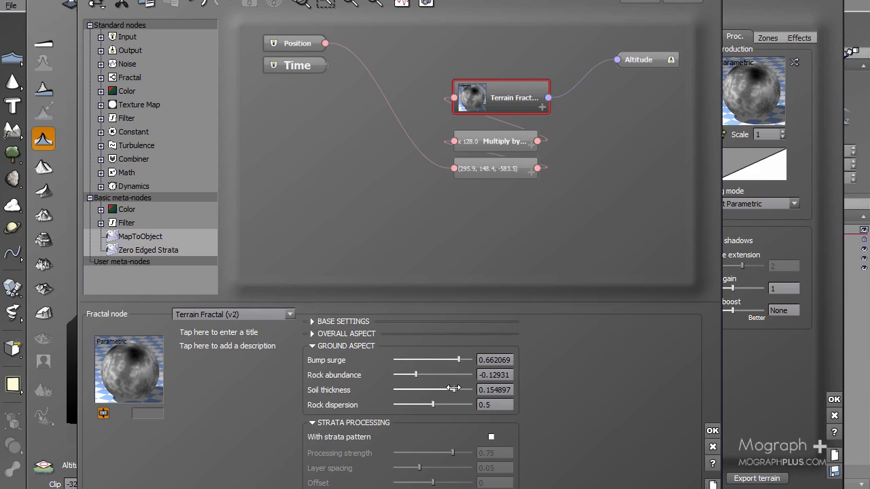
# - Apply the edited altitude function to the terrain, check the regenerated relief and accept the terrain edits
pyautogui.click(713, 432)
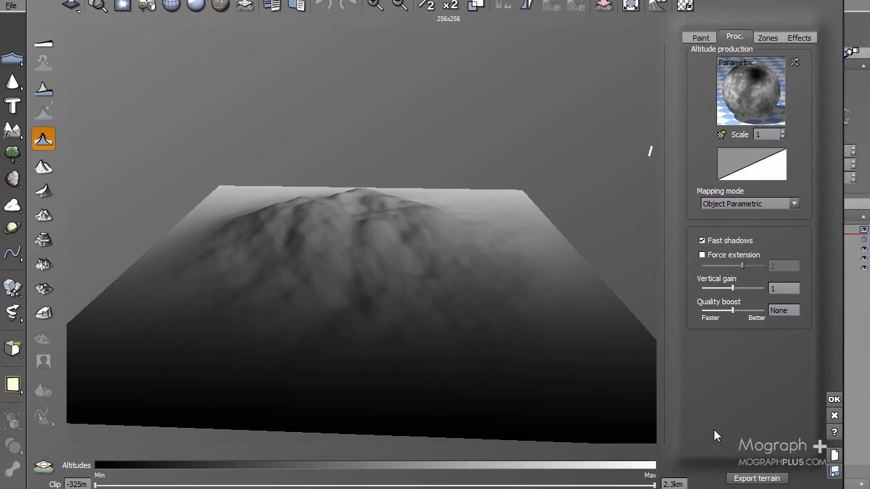
pyautogui.click(42, 141)
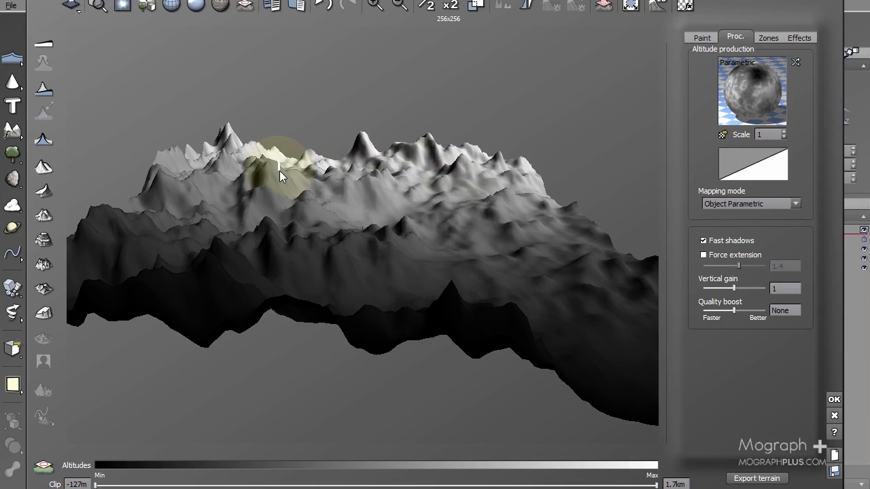
pyautogui.moveTo(280, 171)
pyautogui.mouseDown(button='right')
pyautogui.moveTo(265, 189)
pyautogui.moveTo(340, 248)
pyautogui.moveTo(356, 225)
pyautogui.moveTo(466, 200)
pyautogui.moveTo(439, 170)
pyautogui.moveTo(457, 171)
pyautogui.mouseUp(button='right')
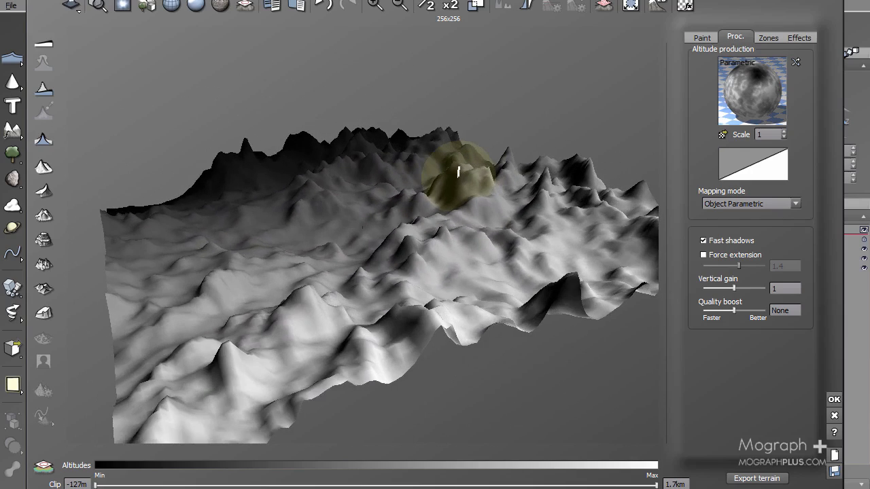
pyautogui.click(835, 399)
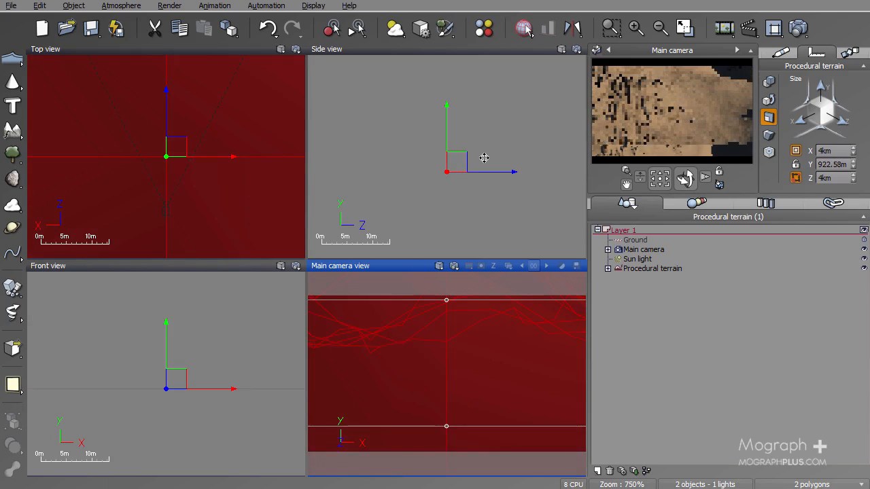
# - Zoom out the side view to frame the whole procedural terrain together with the main camera
pyautogui.press('alt')
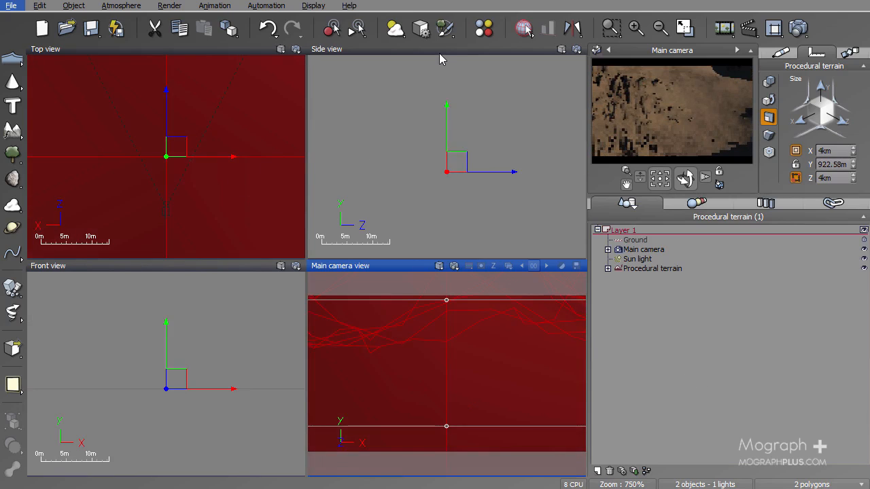
pyautogui.scroll(-10, 408, 180)
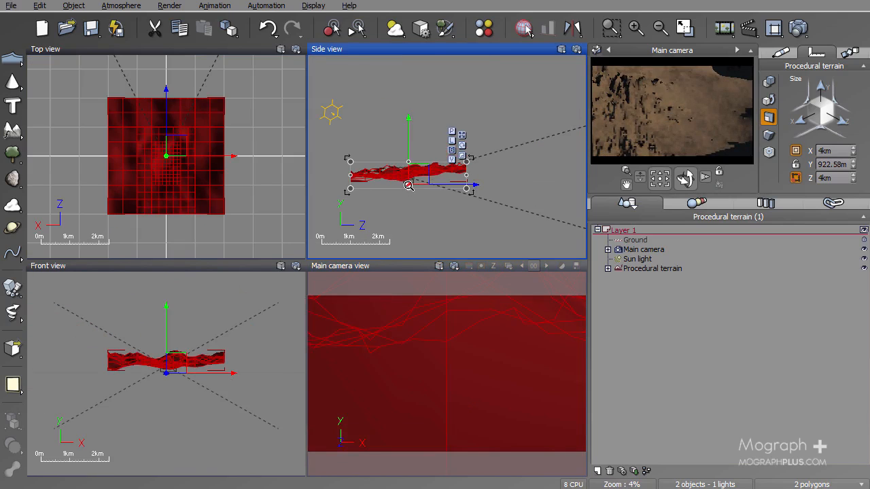
pyautogui.scroll(1, 343, 194)
pyautogui.keyDown('ctrl'); pyautogui.click(635, 250); pyautogui.keyUp('ctrl')
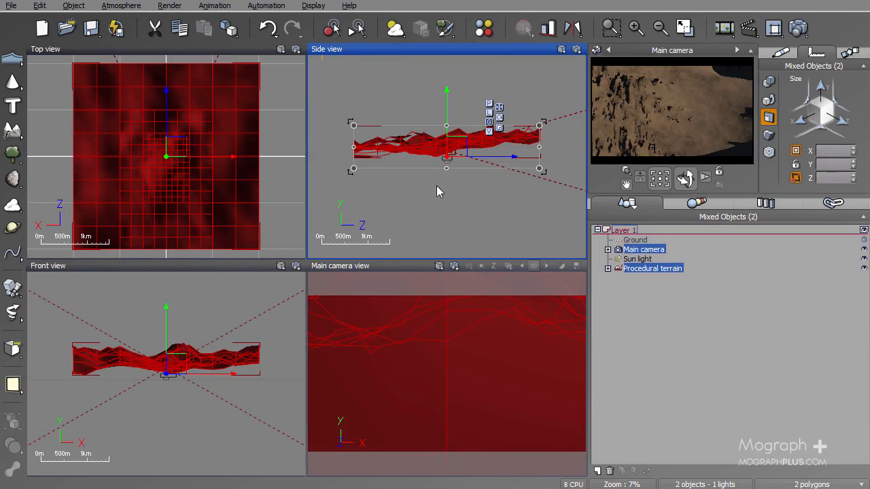
pyautogui.moveTo(462, 147); pyautogui.dragTo(430, 136)
pyautogui.hotkey('ctrl', 'z')
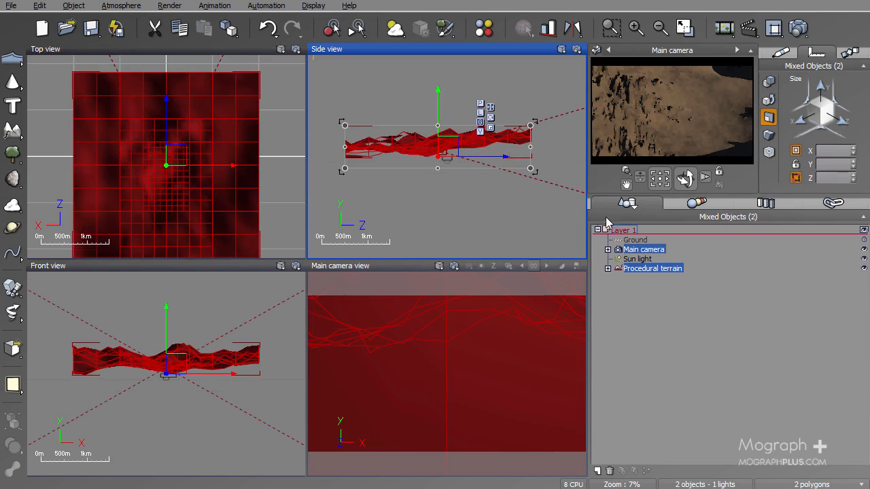
pyautogui.click(685, 310)
pyautogui.click(639, 259)
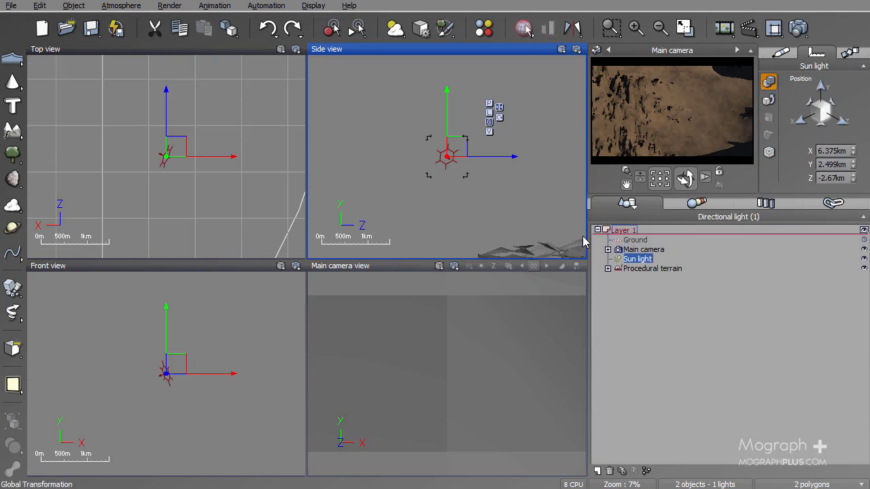
# - Move the main camera to the terrain's near edge at about Y 592 m and Z -1.84 km, and turn it over the mountains
pyautogui.click(642, 249)
pyautogui.moveTo(453, 148); pyautogui.dragTo(371, 134)
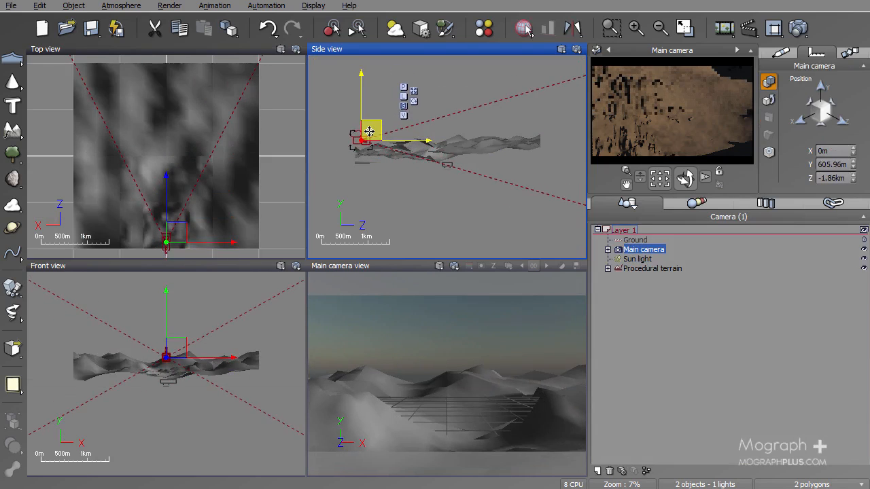
pyautogui.doubleClick(408, 269)
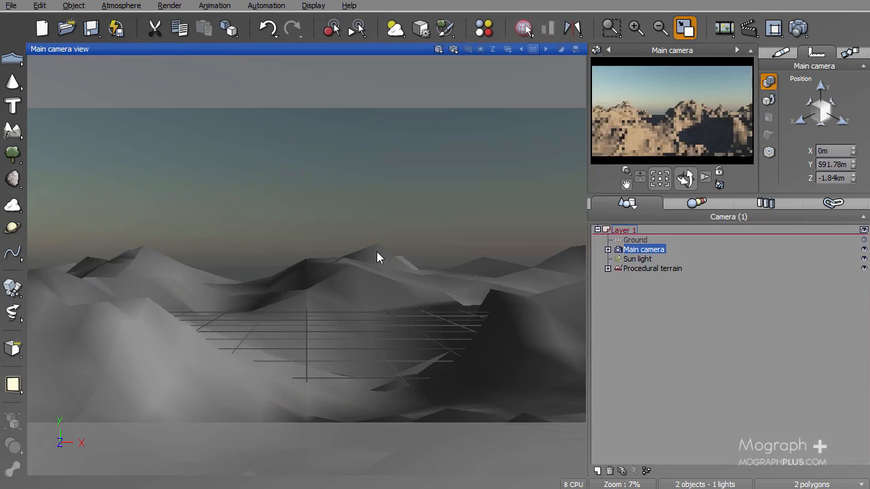
pyautogui.moveTo(321, 282); pyautogui.dragTo(299, 265, button='right')
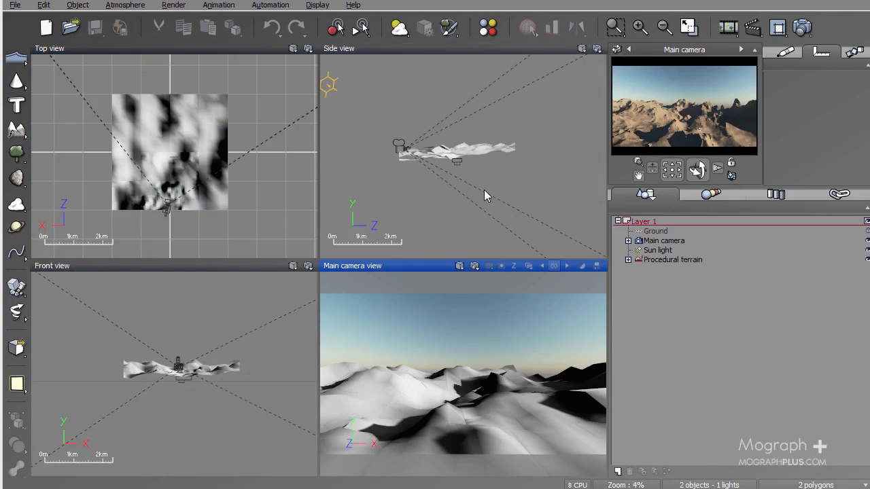
# - Switch the atmosphere model to Standard spectral and let the atmosphere and camera exposure be adjusted automatically
pyautogui.click(398, 33)
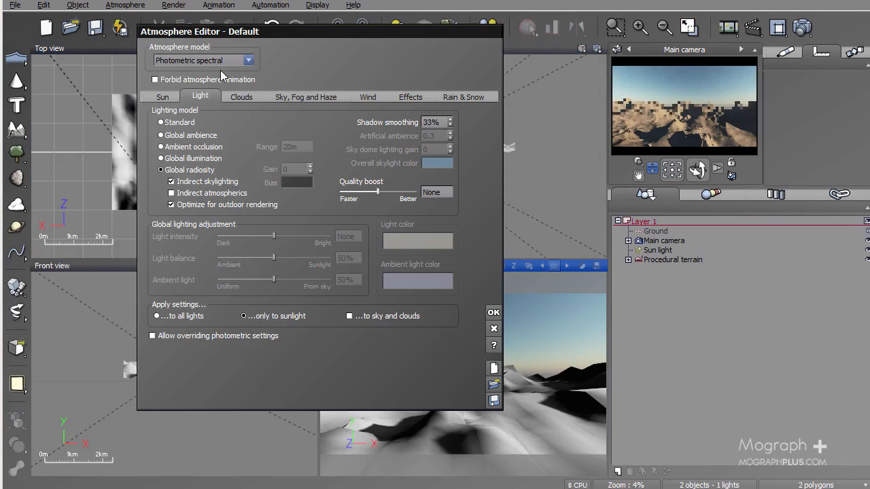
pyautogui.moveTo(241, 32); pyautogui.dragTo(285, 47)
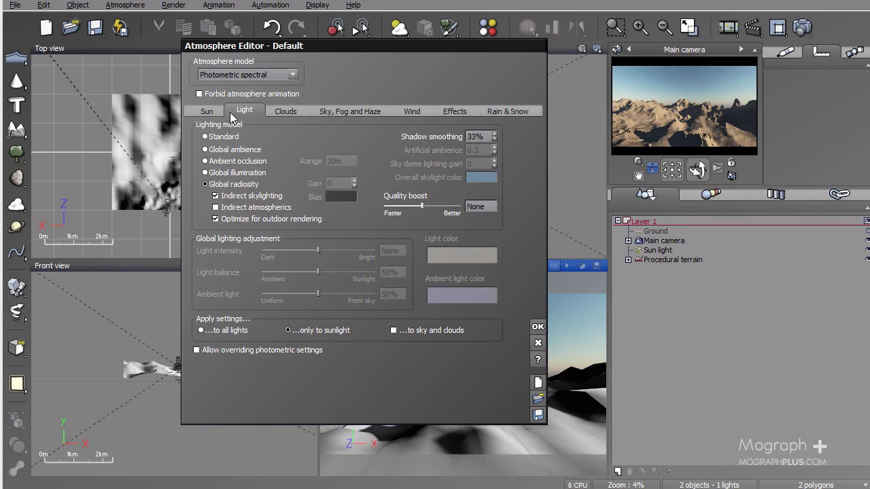
pyautogui.click(250, 76)
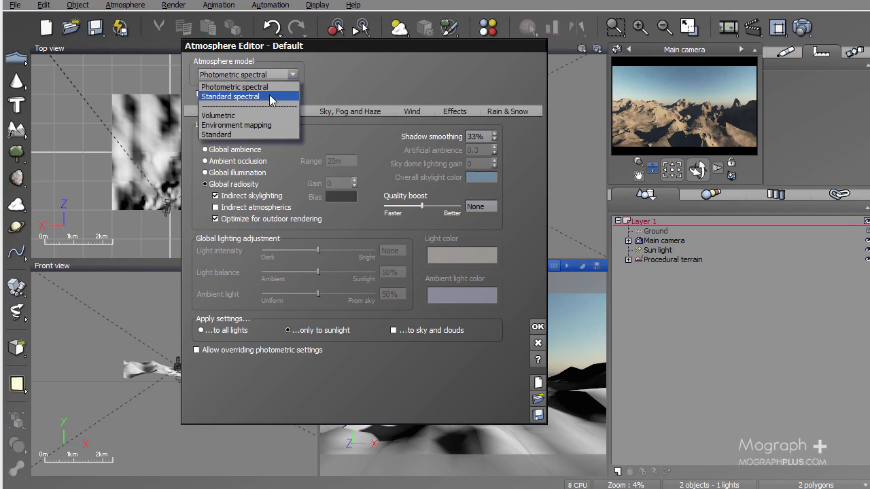
pyautogui.click(272, 97)
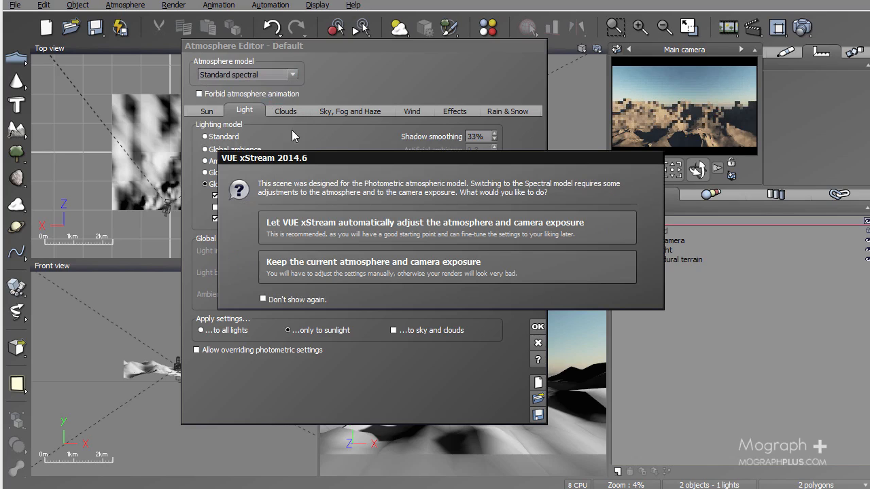
pyautogui.click(382, 234)
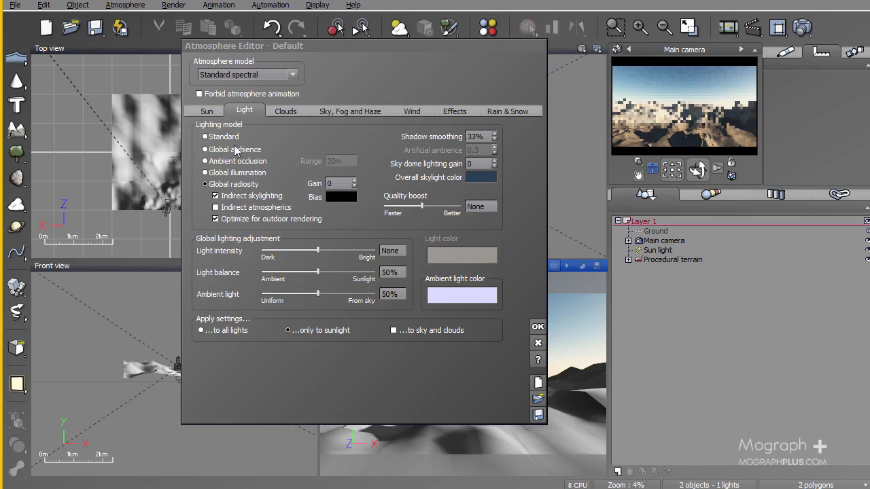
# - Set the sun's azimuth to about 305° and pitch to about 42°, and shift the light balance towards sunlight at 78%
pyautogui.click(202, 112)
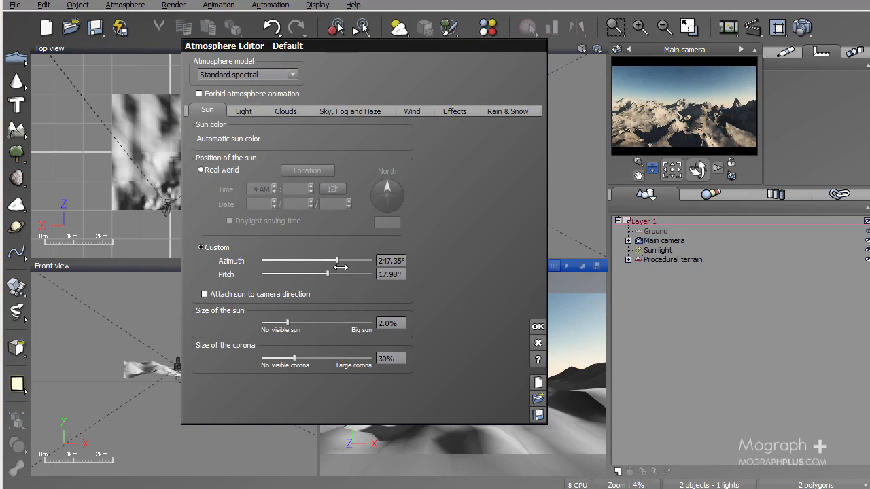
pyautogui.moveTo(344, 264)
pyautogui.mouseDown()
pyautogui.moveTo(359, 261)
pyautogui.moveTo(330, 276)
pyautogui.moveTo(347, 278)
pyautogui.mouseUp()
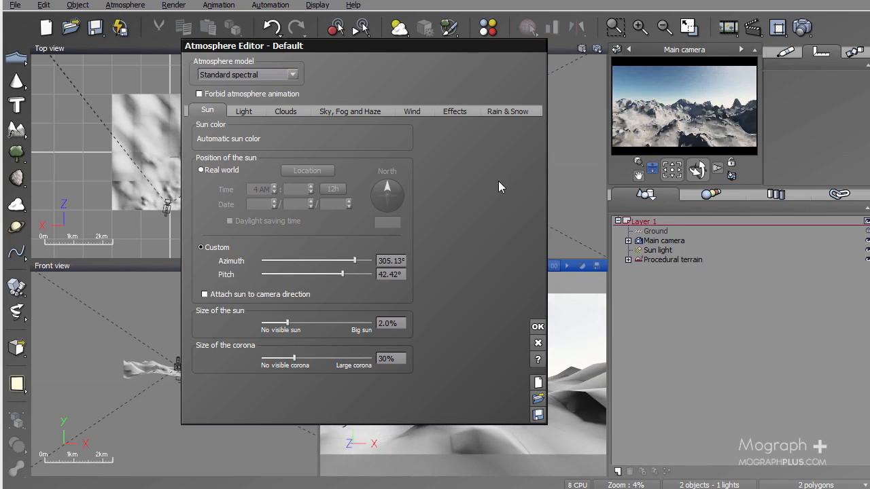
pyautogui.click(251, 112)
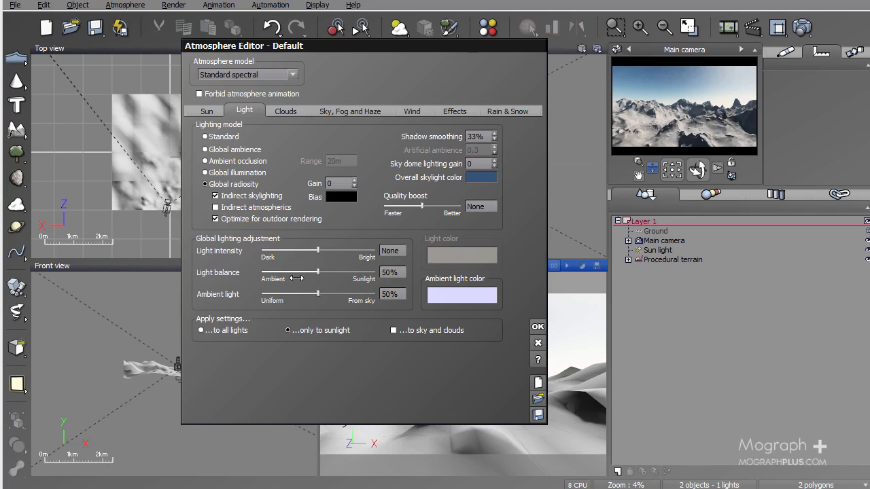
pyautogui.moveTo(317, 273); pyautogui.dragTo(353, 277)
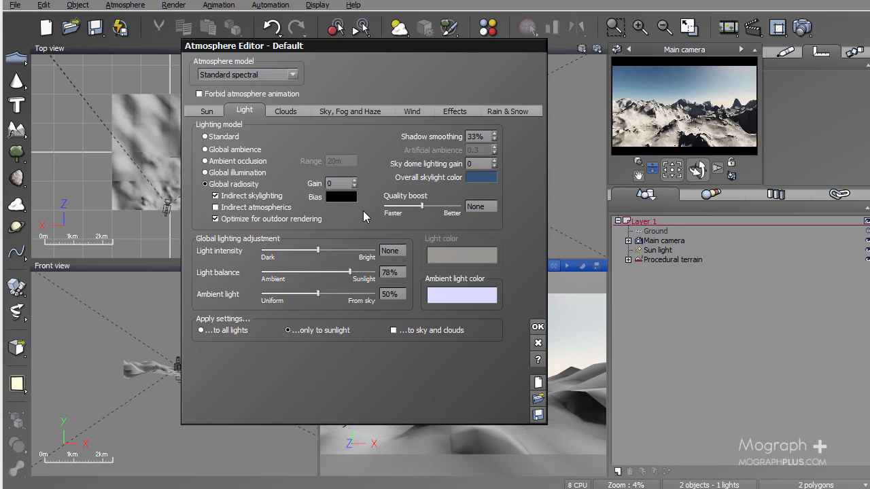
# - Add a Yellow Alto Stratus cloud layer from the Stratus - Cirrus collection to the atmosphere
pyautogui.click(285, 113)
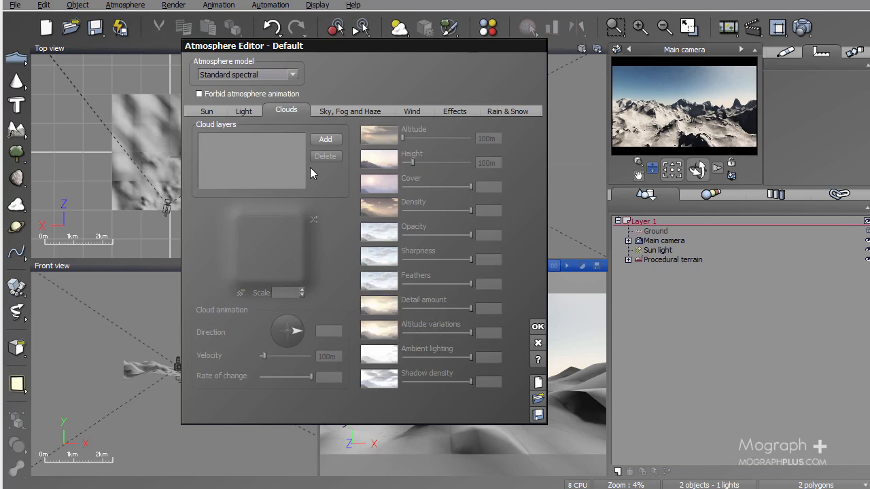
pyautogui.click(326, 139)
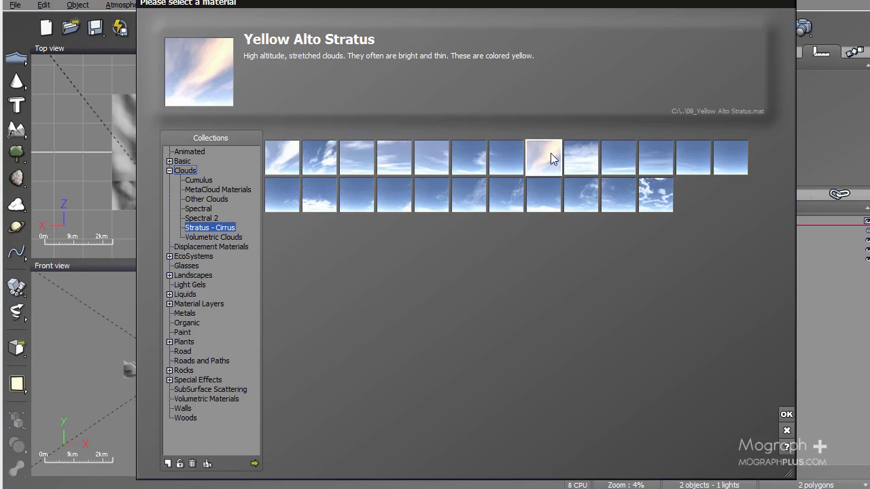
pyautogui.click(786, 416)
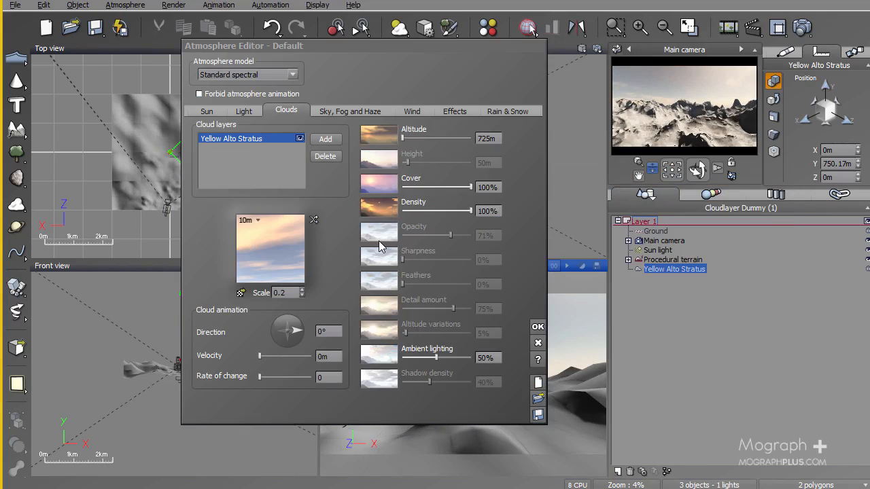
# - Lighten the haze color to grey with RGB 201, 201, 201 and set the haze ground density to 59%
pyautogui.click(339, 112)
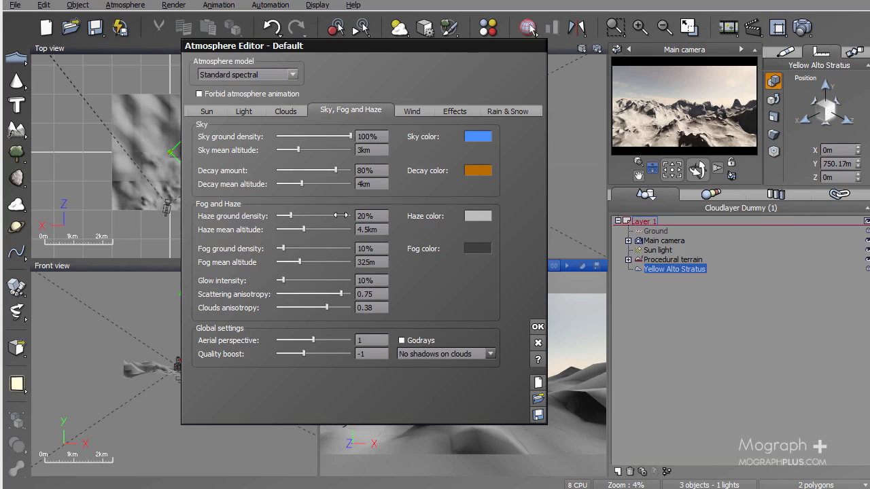
pyautogui.click(478, 216)
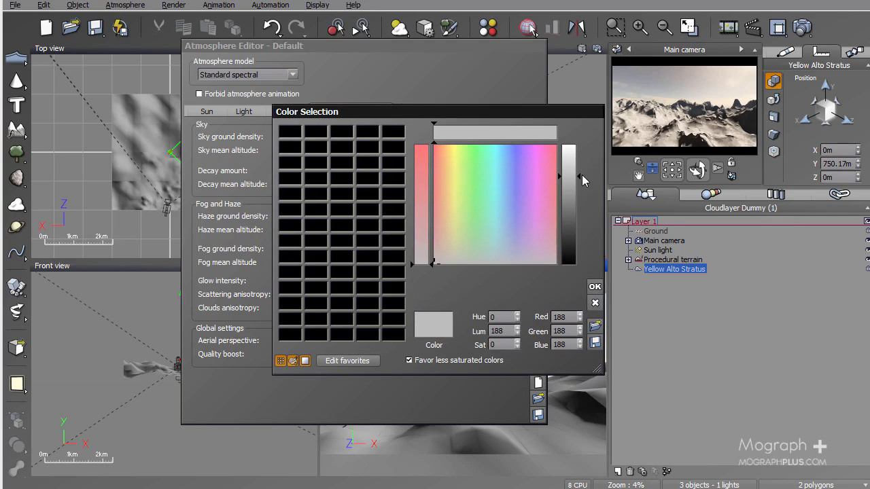
pyautogui.moveTo(582, 180); pyautogui.dragTo(579, 161)
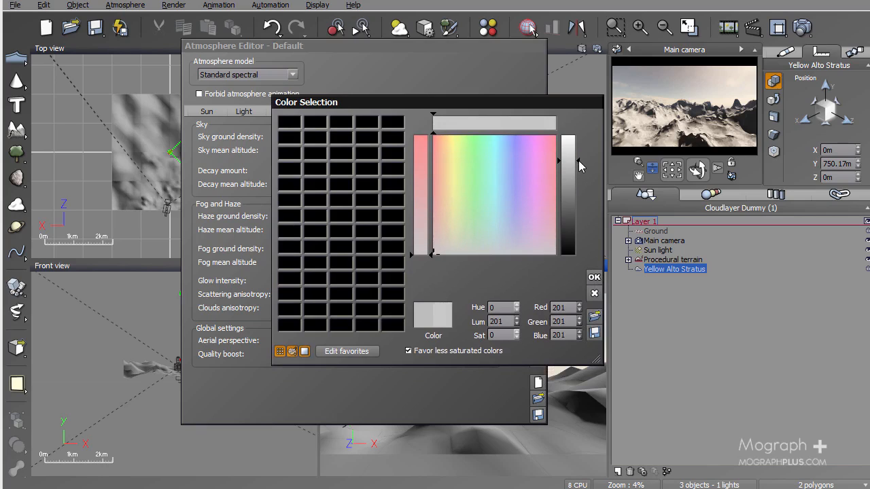
pyautogui.click(595, 277)
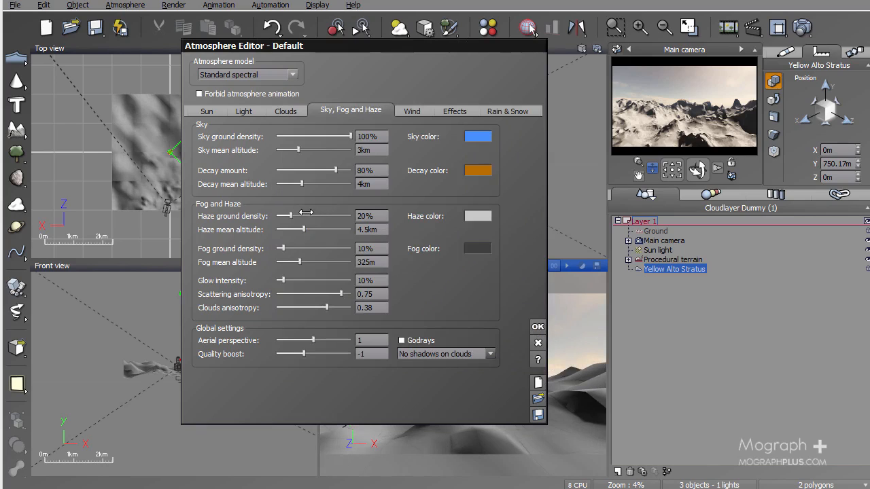
pyautogui.click(322, 215)
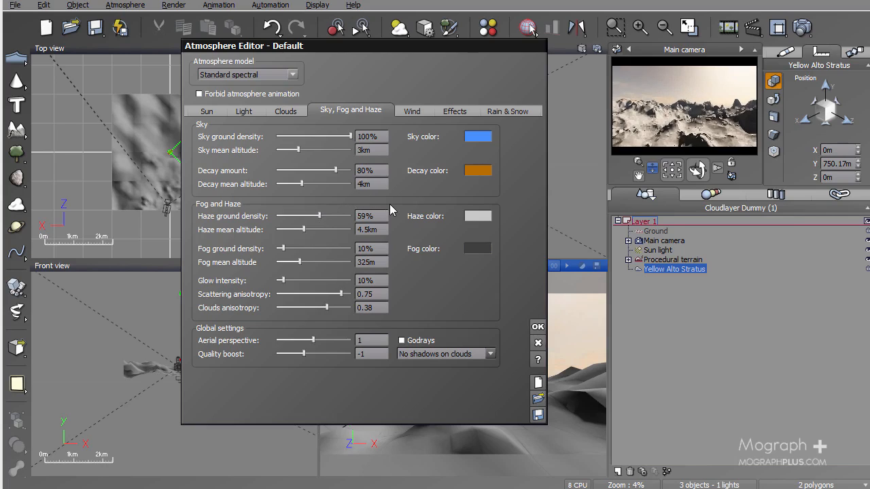
# - Set the aerial perspective to 2 and accept the atmosphere edits
pyautogui.doubleClick(379, 339)
pyautogui.write('2')
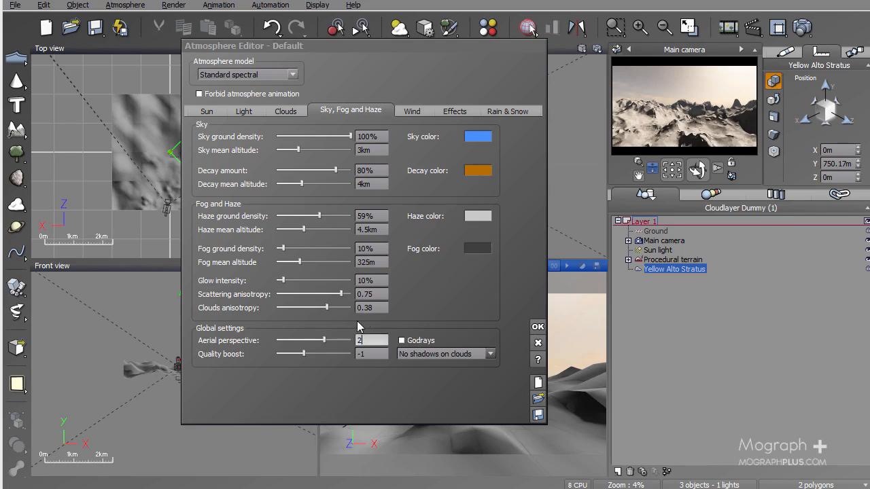
pyautogui.click(538, 329)
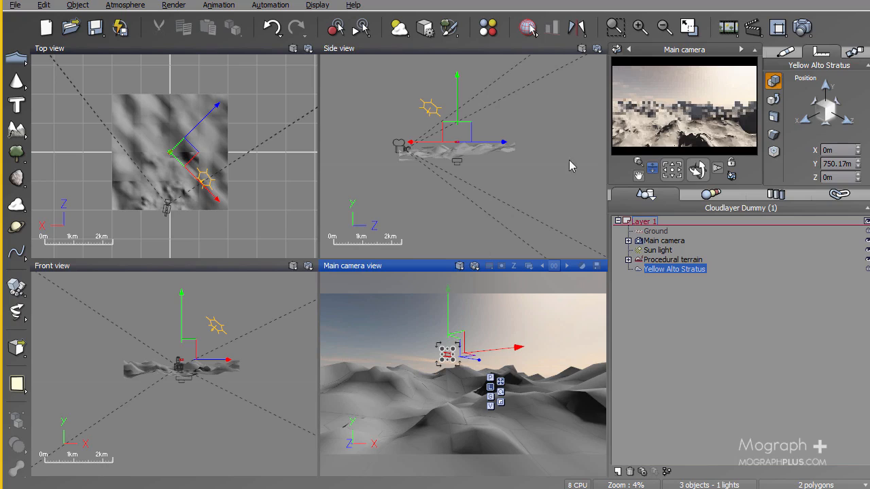
pyautogui.click(693, 101)
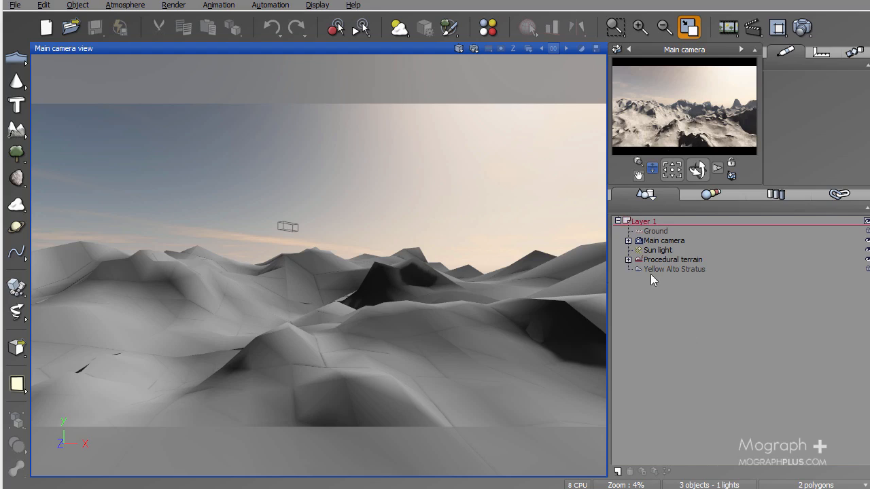
# - Replace the procedural terrain's default material with a mixed grass-and-rock material from the Landscapes collection
pyautogui.click(688, 259)
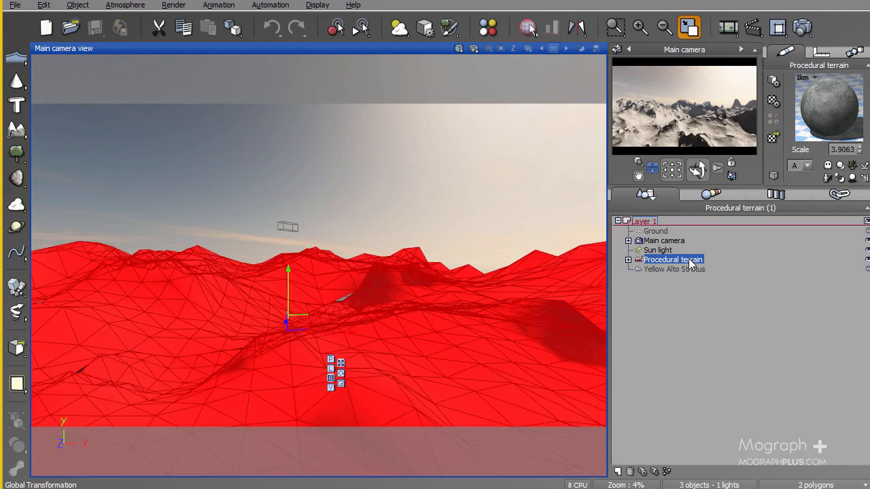
pyautogui.doubleClick(814, 95)
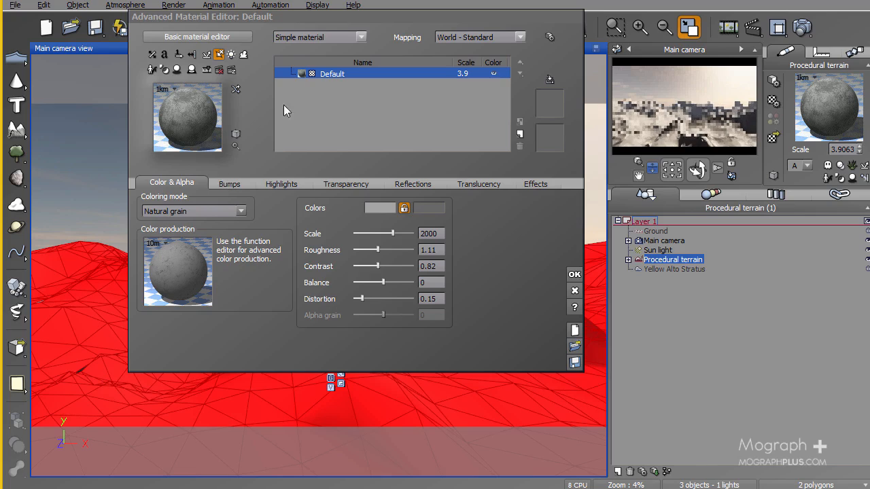
pyautogui.doubleClick(212, 119)
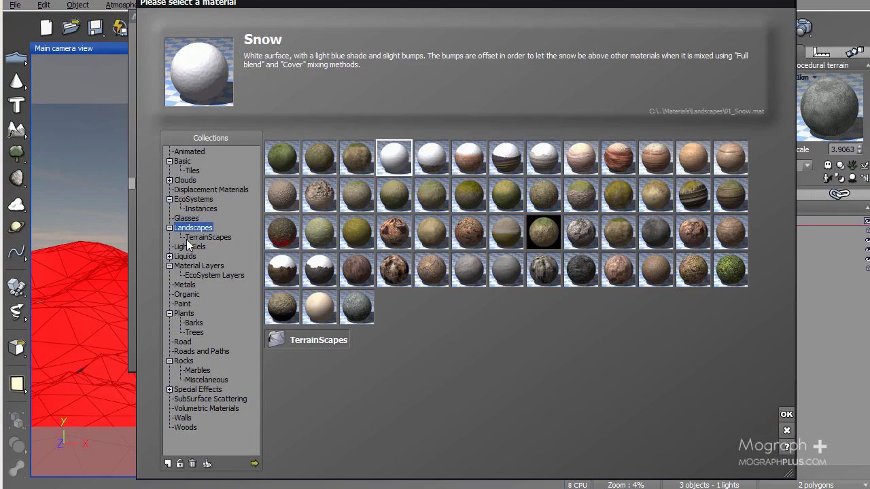
pyautogui.click(652, 234)
pyautogui.doubleClick(653, 234)
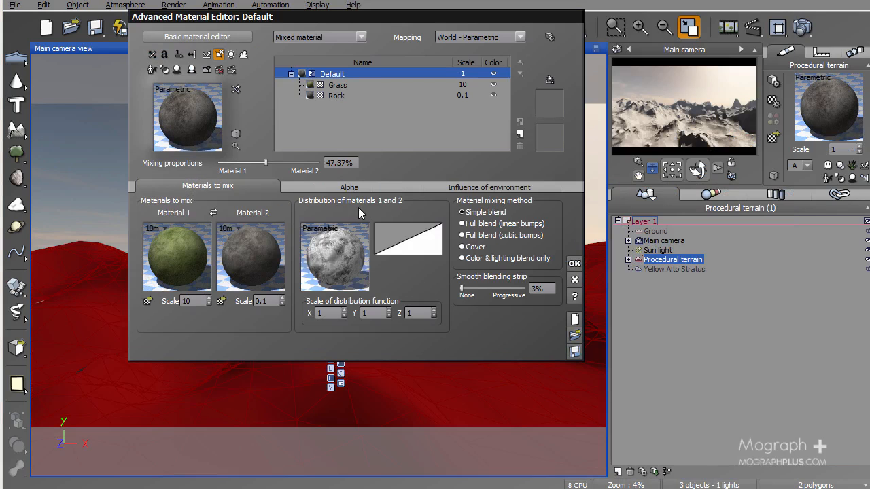
# - Darken the Grass material's overall color to near-black with RGB 25, 24, 21
pyautogui.click(338, 85)
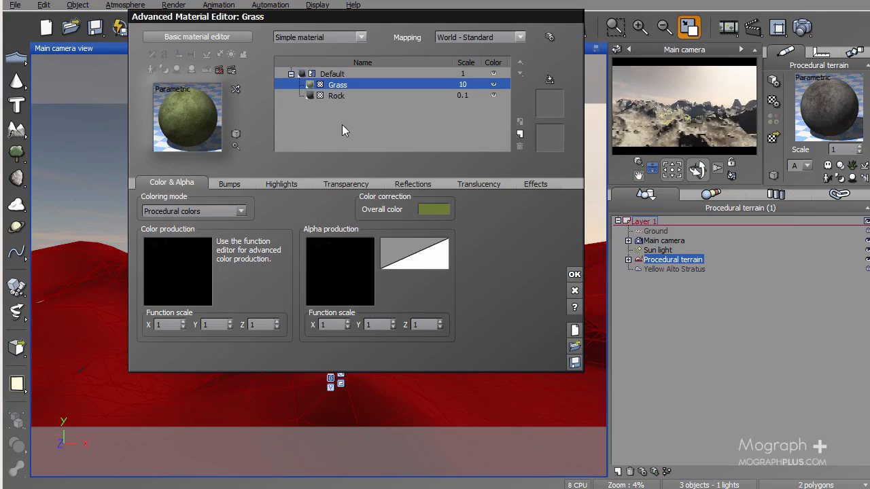
pyautogui.click(428, 211)
pyautogui.moveTo(527, 247); pyautogui.dragTo(528, 248)
pyautogui.click(410, 140)
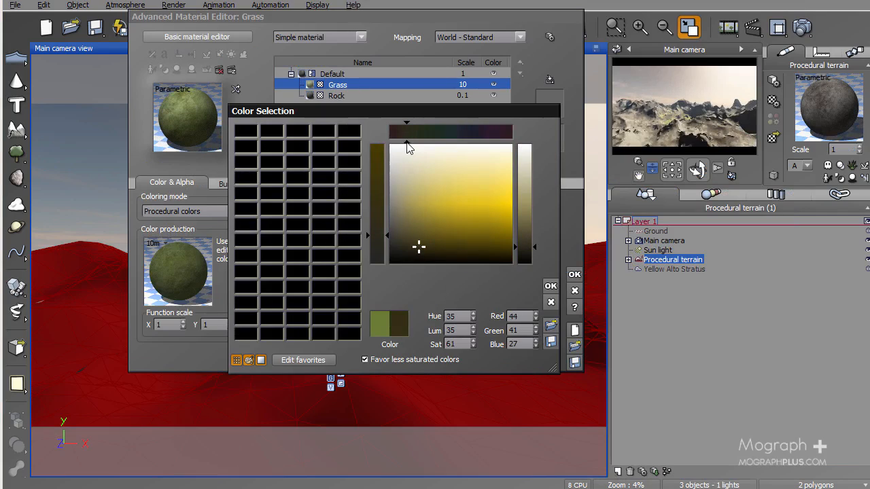
pyautogui.moveTo(418, 248); pyautogui.dragTo(399, 254)
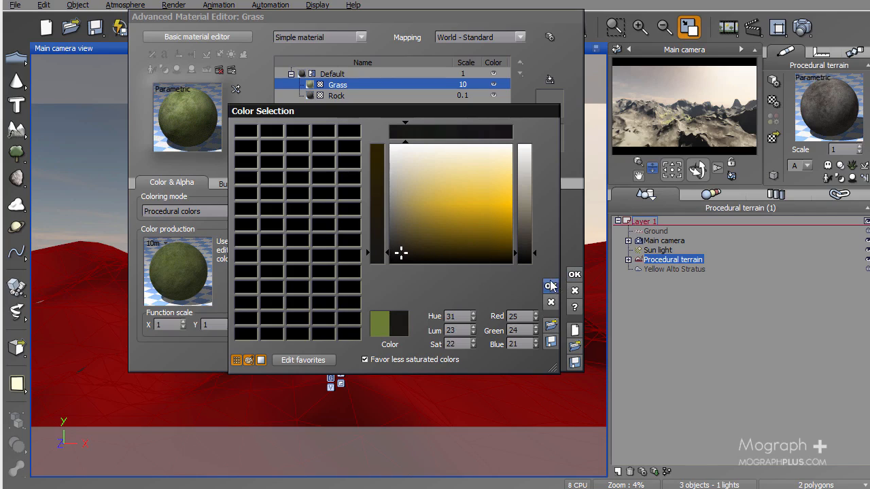
pyautogui.click(551, 286)
# - Darken the Rock material's overall color to near-black with RGB 13, 13, 12
pyautogui.click(335, 96)
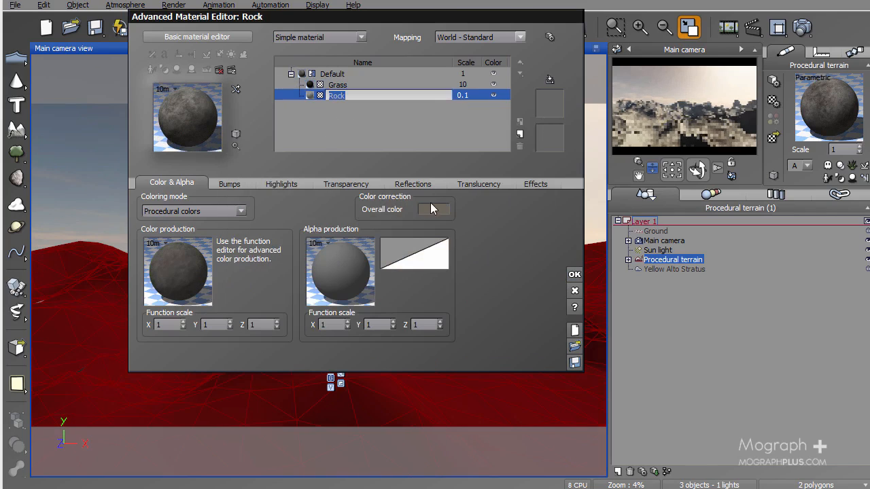
pyautogui.click(434, 208)
pyautogui.moveTo(536, 252); pyautogui.dragTo(530, 268)
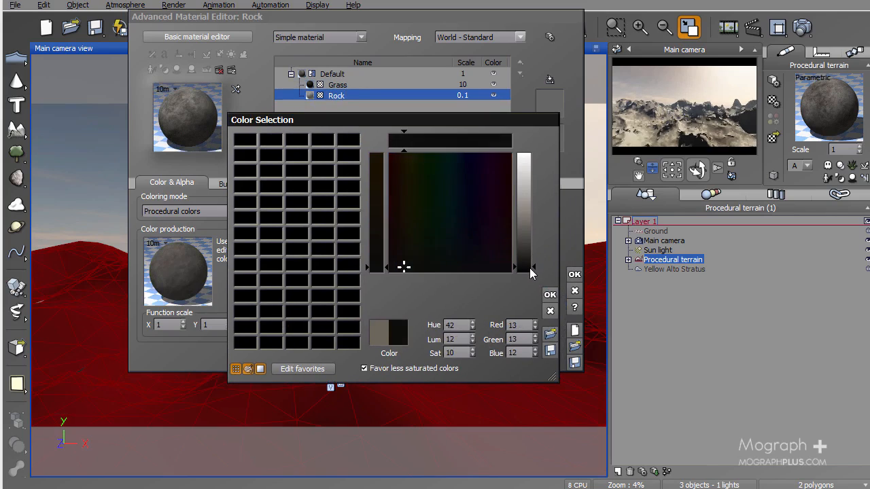
pyautogui.click(550, 295)
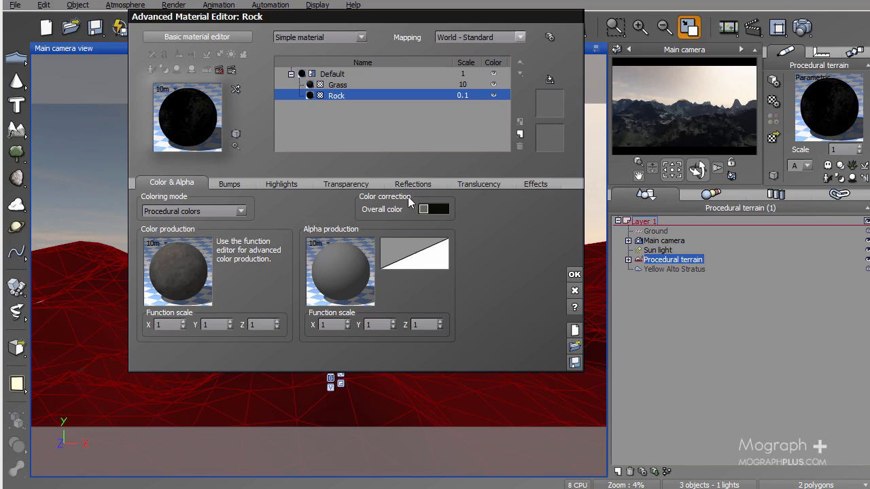
# - Add a Snow material layer from the Landscapes collection above the mixed material and set its alpha boost to +3%
pyautogui.click(318, 75)
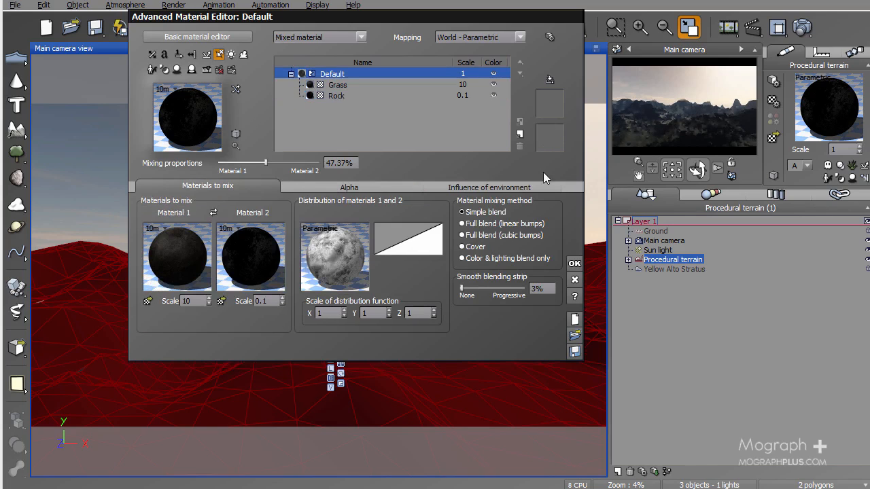
pyautogui.click(521, 134)
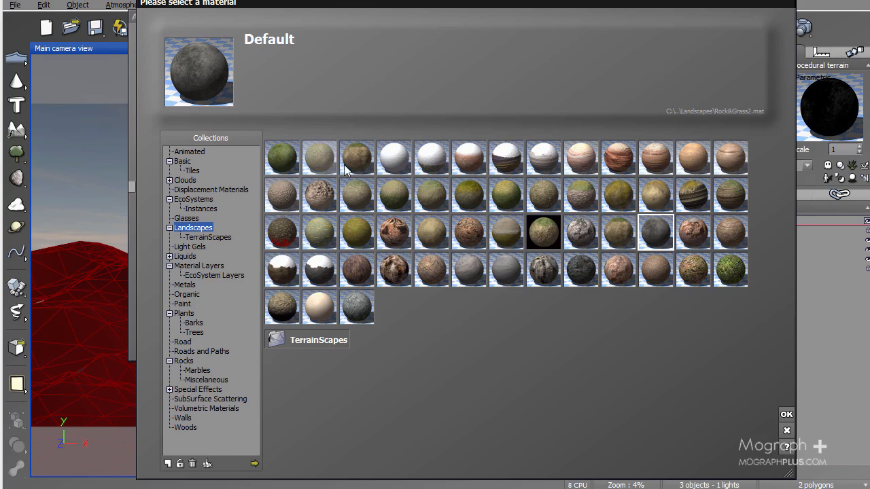
pyautogui.click(403, 161)
pyautogui.doubleClick(403, 162)
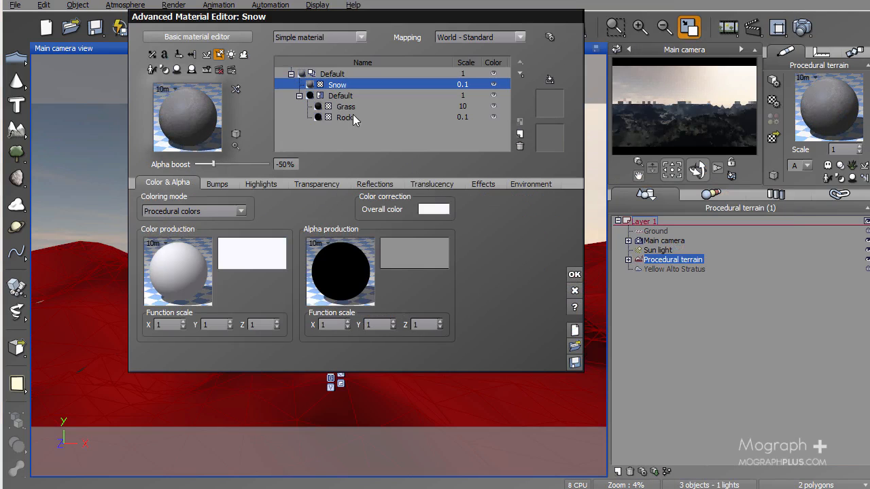
pyautogui.click(299, 96)
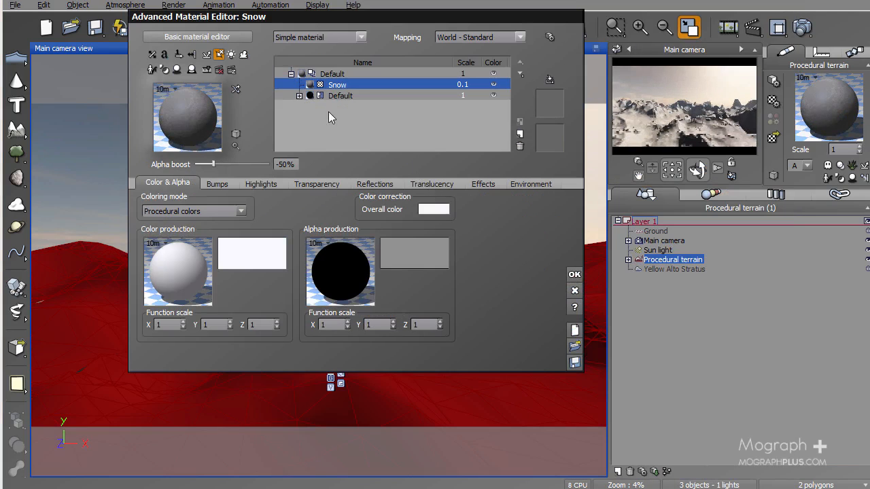
pyautogui.moveTo(214, 161); pyautogui.dragTo(234, 174)
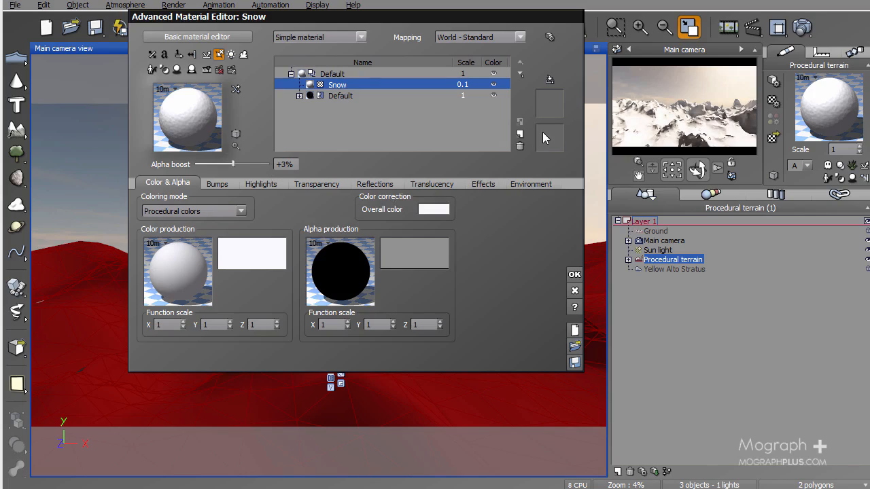
# - Limit the Snow layer's environment slope range to 0°–40° and accept the material edits
pyautogui.click(525, 185)
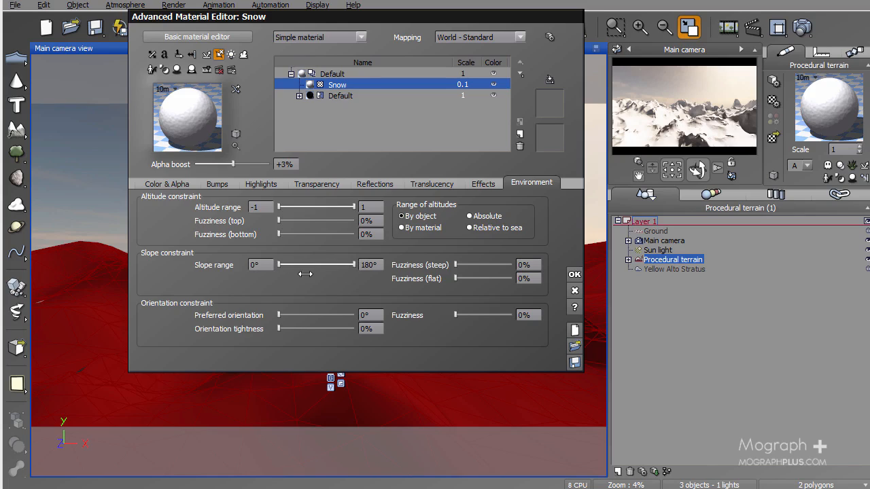
pyautogui.moveTo(354, 264); pyautogui.dragTo(297, 268)
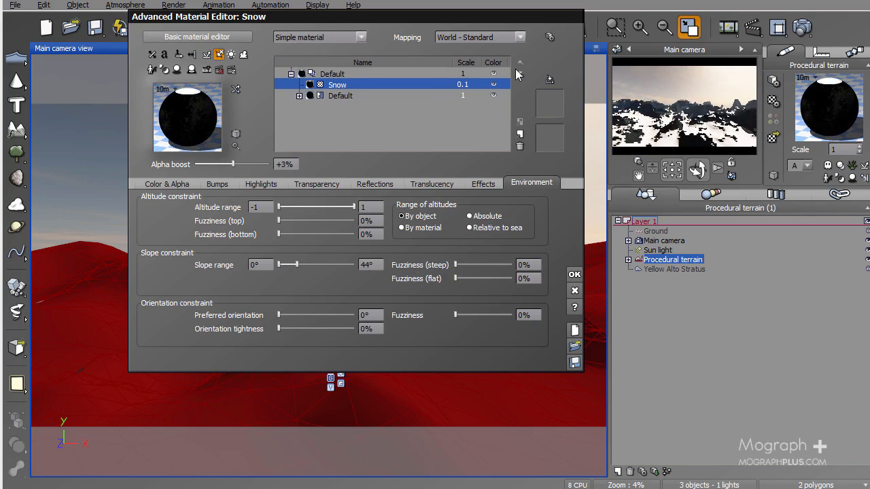
pyautogui.moveTo(433, 22); pyautogui.dragTo(234, 247)
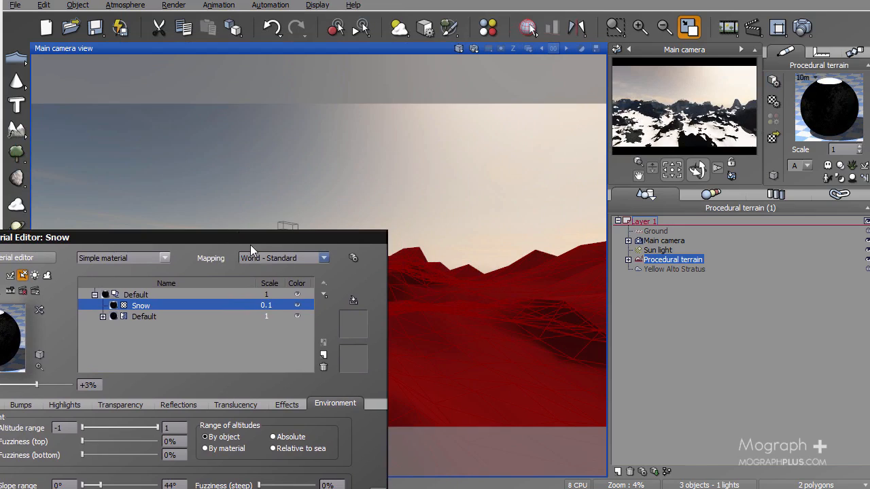
pyautogui.moveTo(387, 236); pyautogui.dragTo(518, 92)
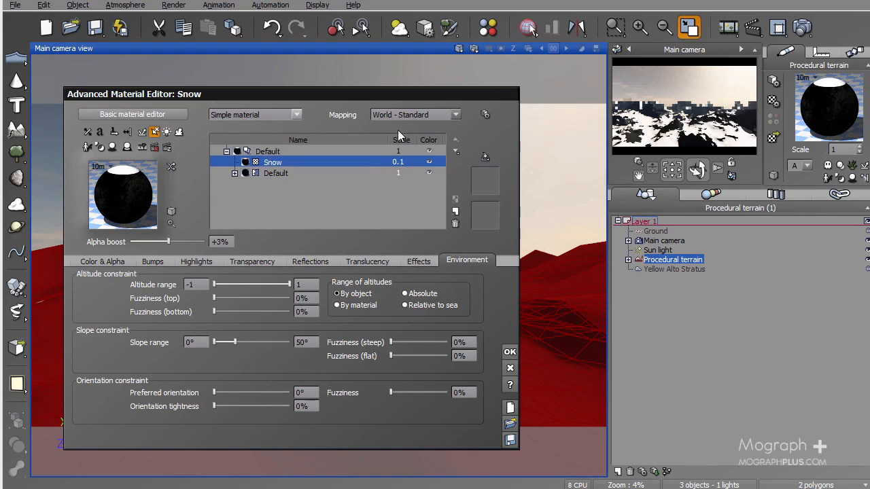
pyautogui.moveTo(235, 342); pyautogui.dragTo(230, 343)
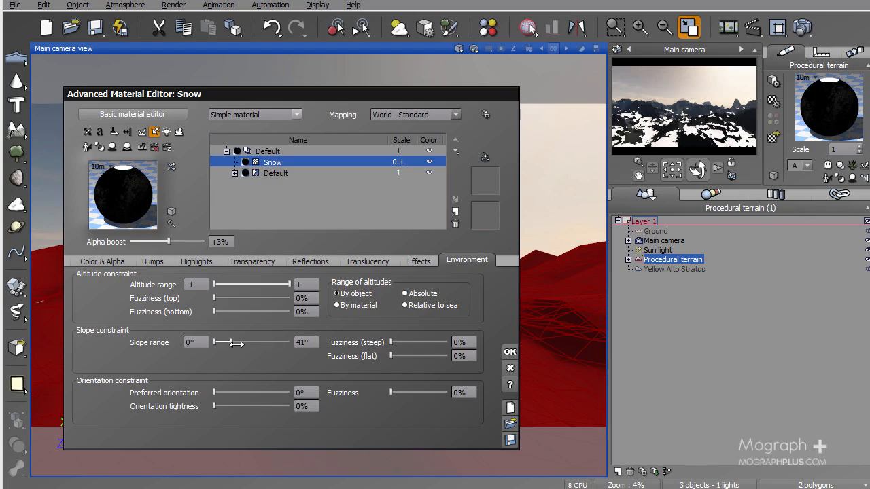
pyautogui.click(307, 343)
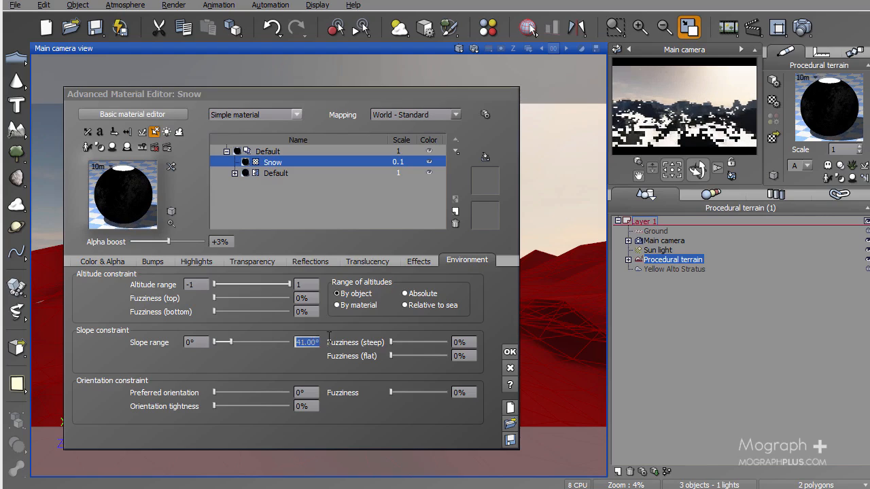
pyautogui.write('420')
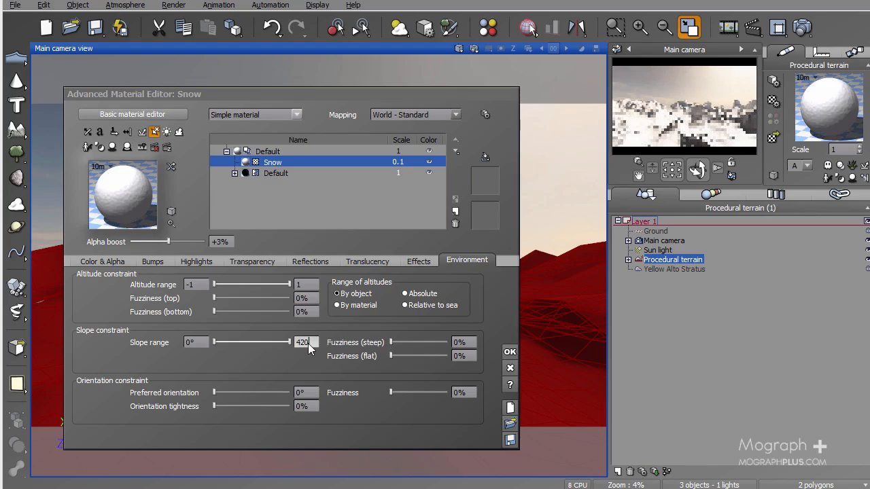
pyautogui.press('Return')
pyautogui.click(307, 298)
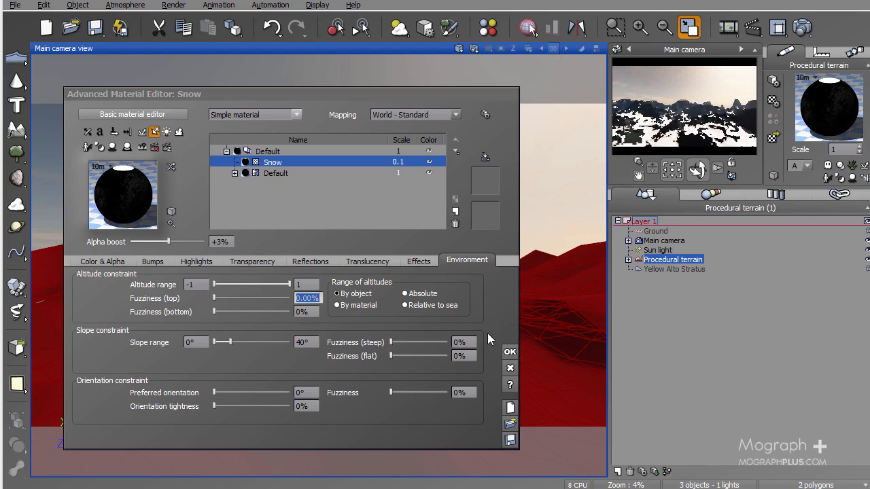
pyautogui.click(510, 351)
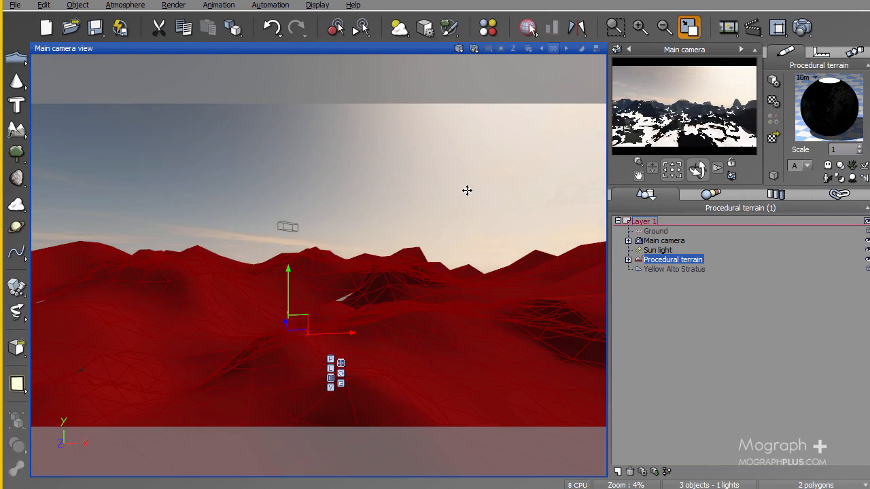
# - Render the main camera view to check the snowy terrain and accept the post render options
pyautogui.rightClick(476, 51)
pyautogui.click(418, 51)
pyautogui.click(473, 49)
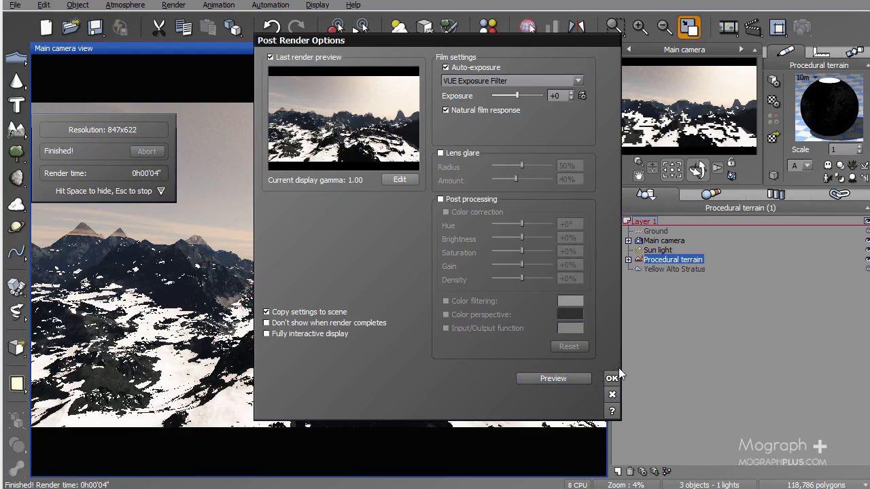
pyautogui.click(611, 378)
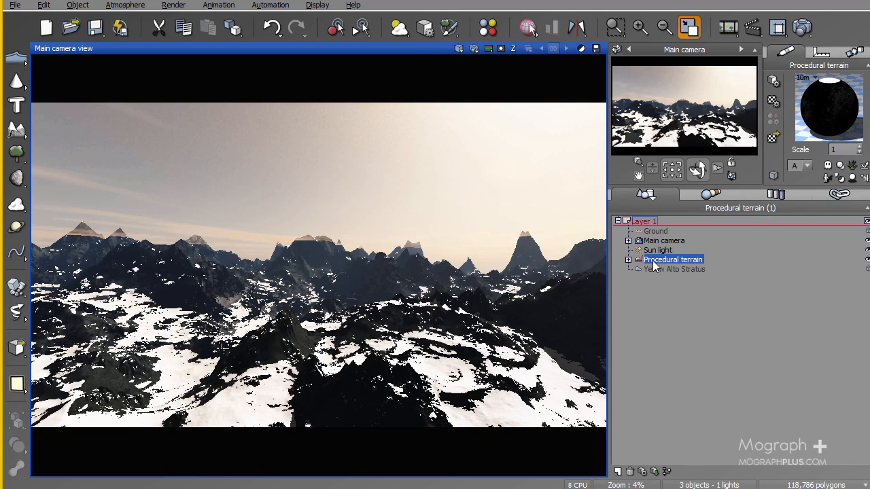
# - Set the procedural terrain's Y size to 750 m and render the main camera view again
pyautogui.click(821, 53)
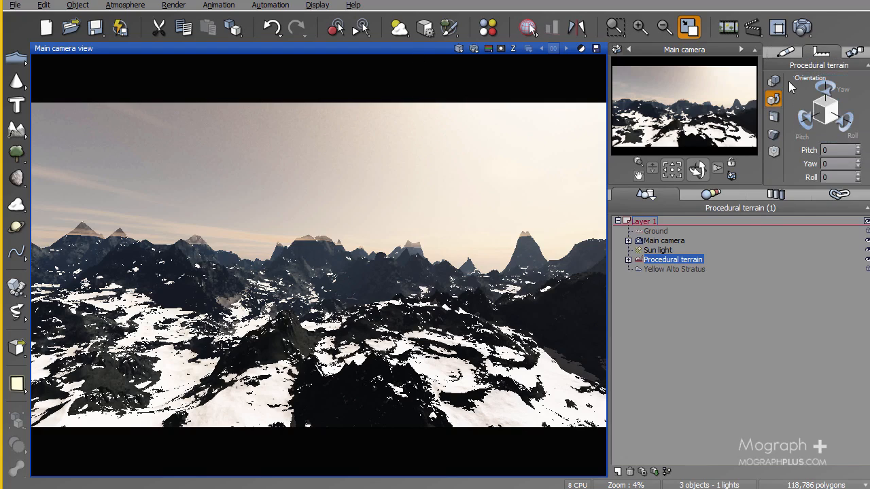
pyautogui.click(773, 117)
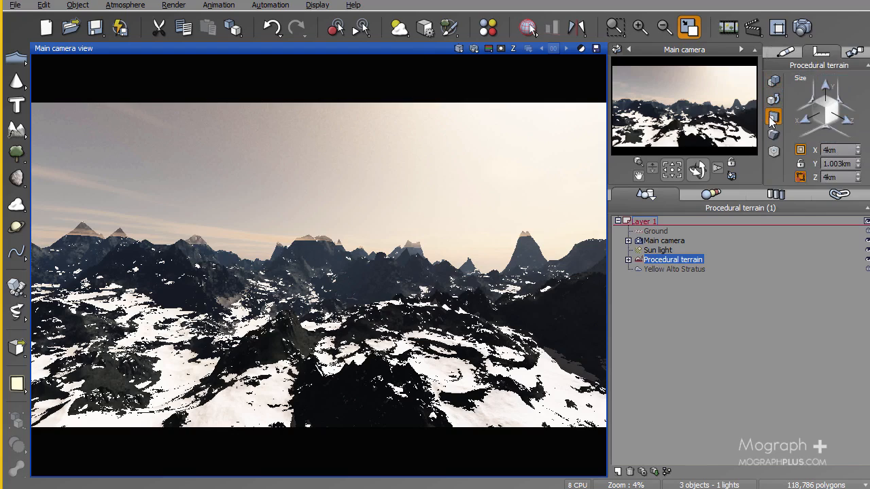
pyautogui.click(839, 164)
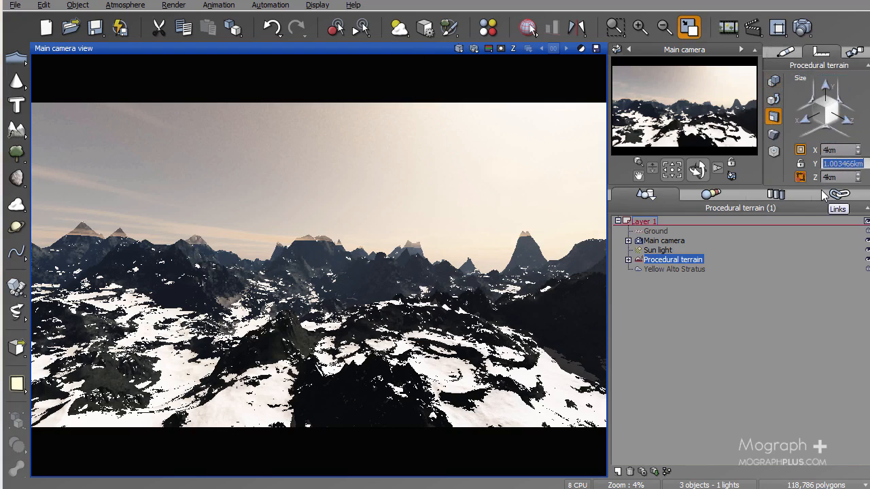
pyautogui.write('750')
pyautogui.press('Return')
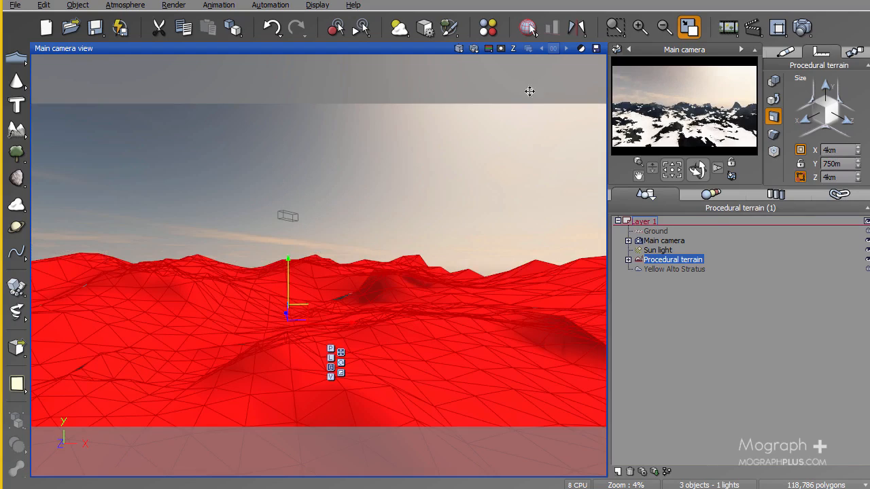
pyautogui.click(458, 48)
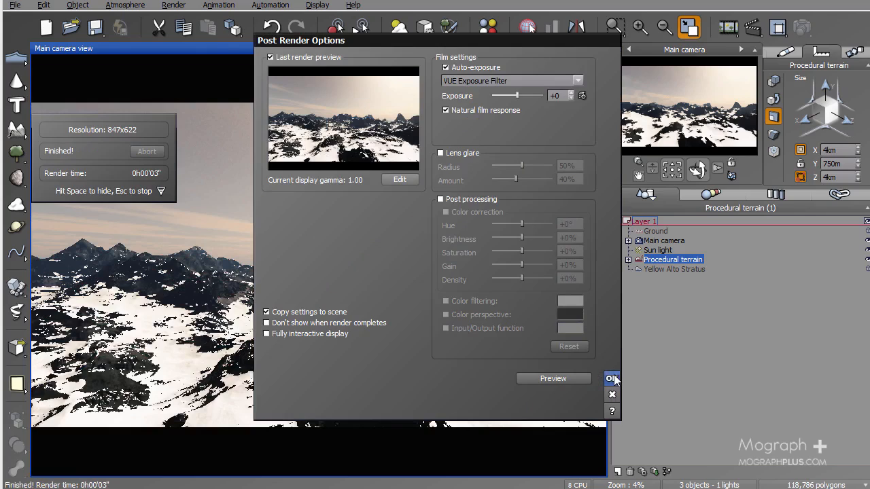
pyautogui.click(612, 378)
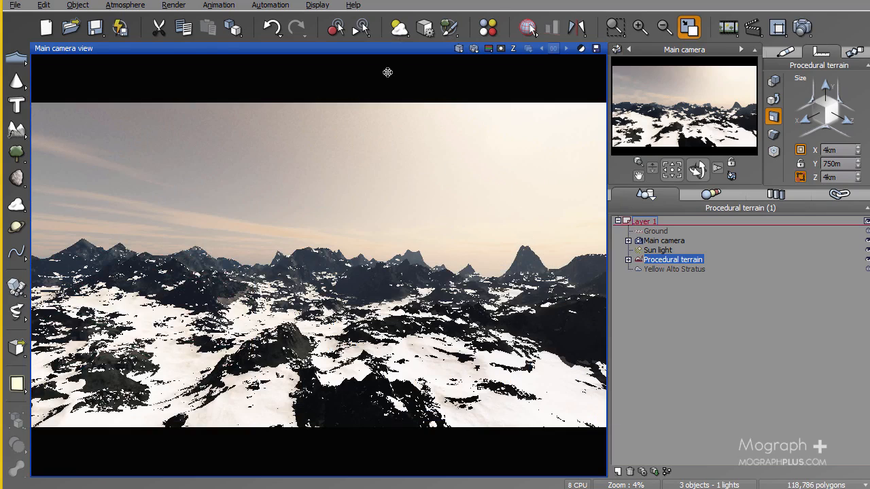
# - Show all four views and move the sun light in the top view to about X 2.4 km, Z -643 m
pyautogui.doubleClick(389, 48)
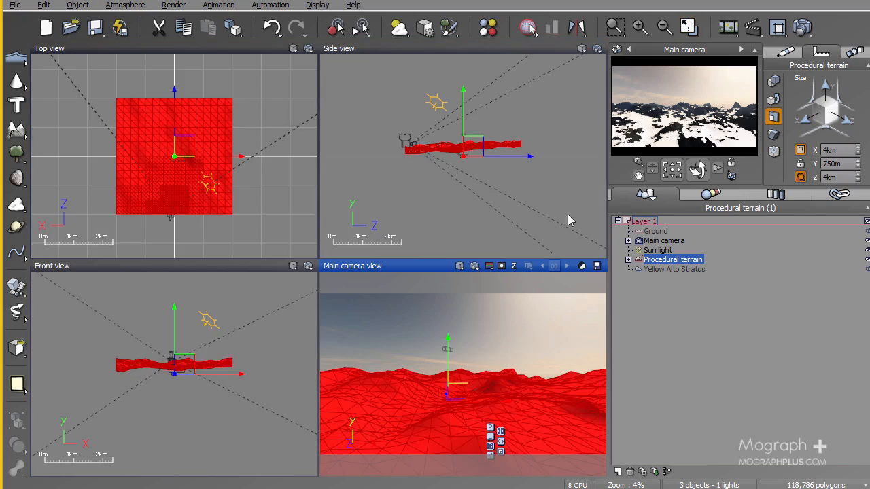
pyautogui.click(656, 250)
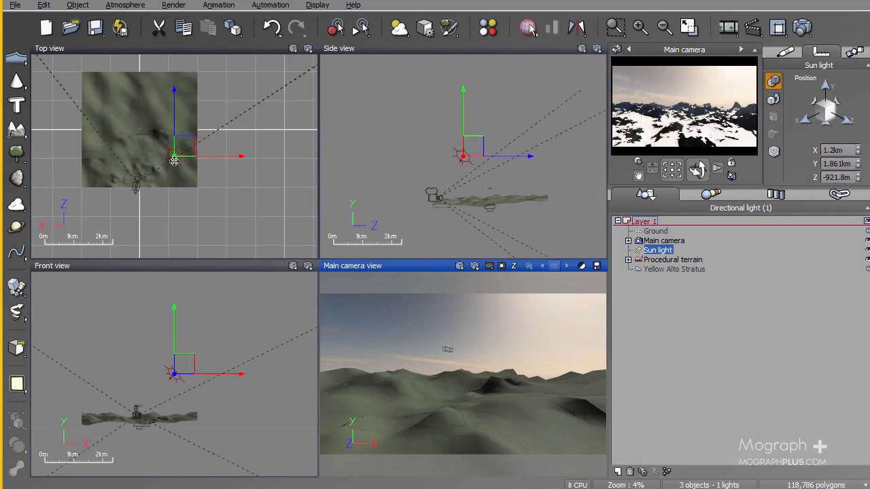
pyautogui.scroll(2, 174, 160)
pyautogui.moveTo(184, 140); pyautogui.dragTo(240, 126)
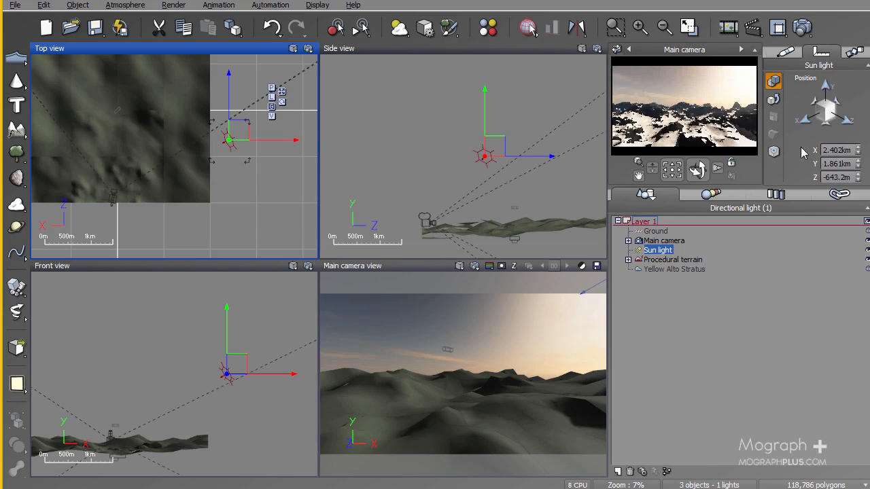
# - Turn off Point at camera for the sun light and rotate the light about its vertical axis in the top view
pyautogui.click(796, 53)
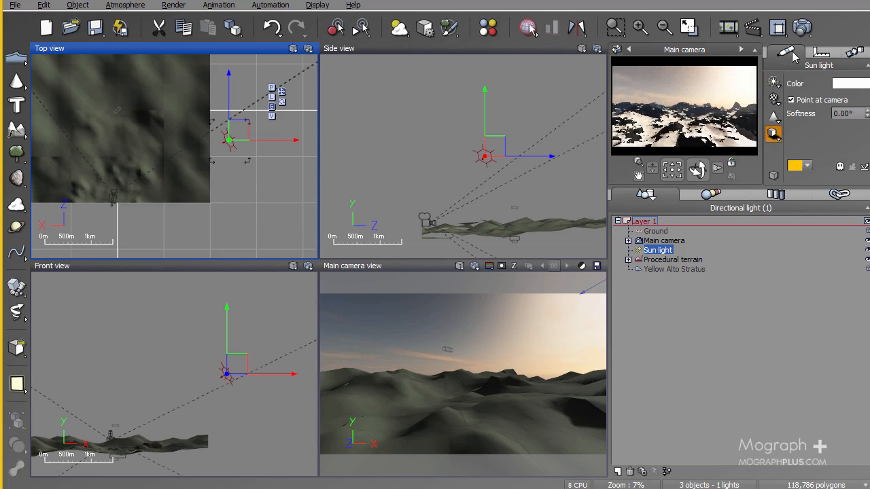
pyautogui.click(791, 100)
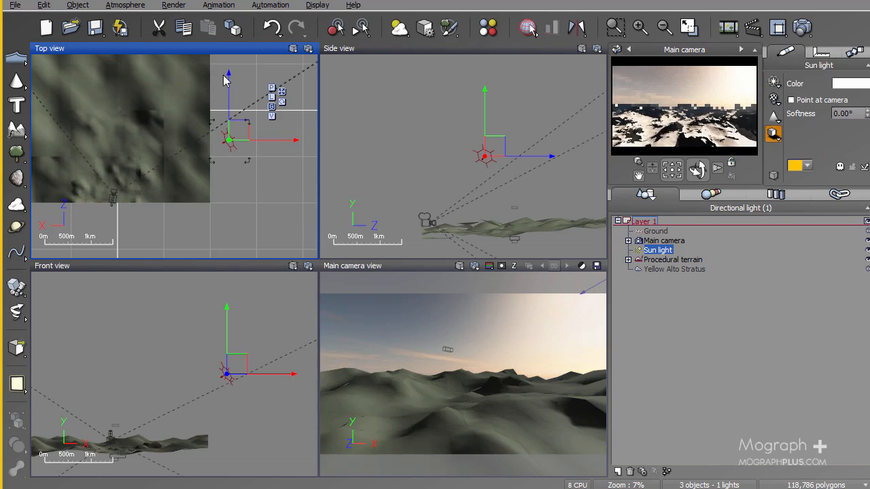
pyautogui.click(282, 102)
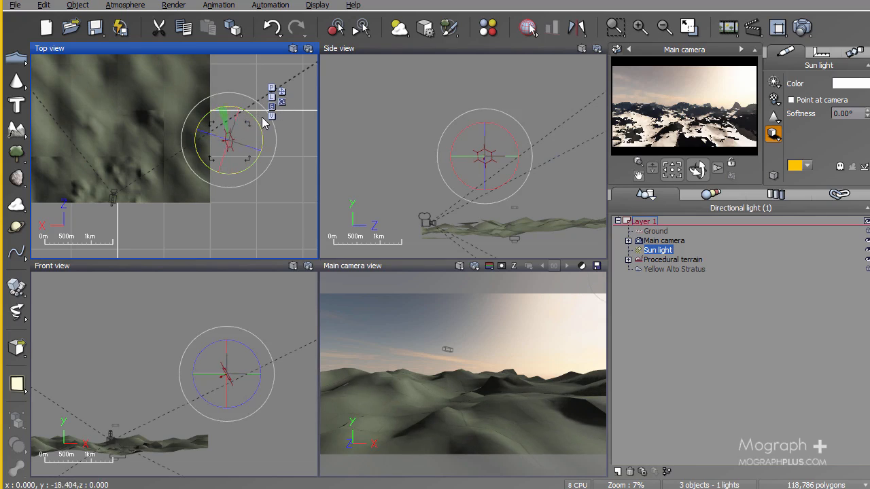
pyautogui.moveTo(262, 117); pyautogui.dragTo(262, 117)
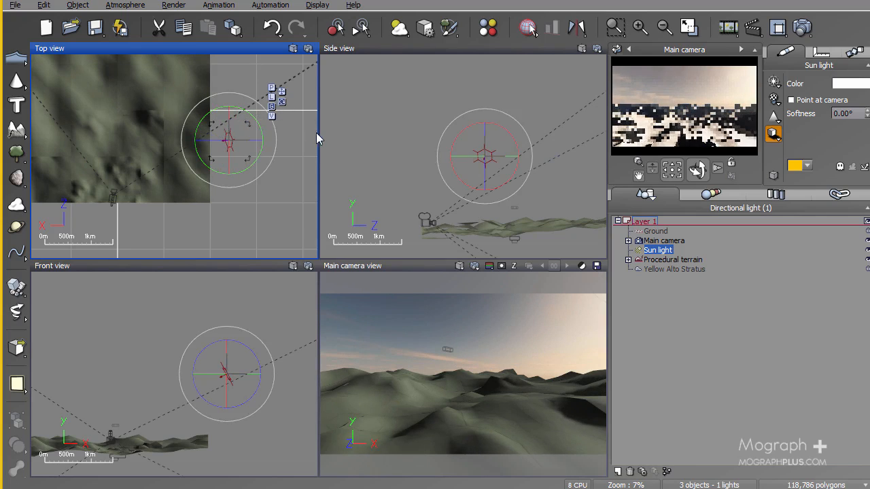
# - Move the sun light farther away from the terrain in the top view and render the main camera view
pyautogui.click(281, 92)
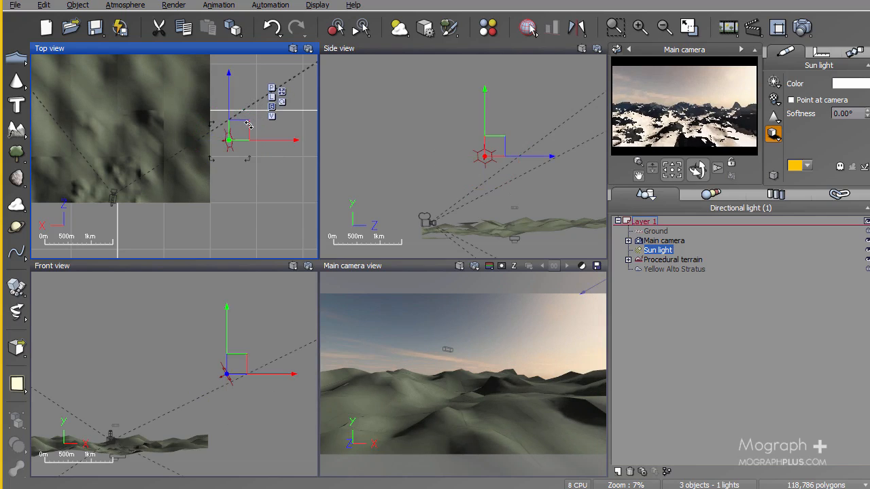
pyautogui.moveTo(249, 125); pyautogui.dragTo(290, 131)
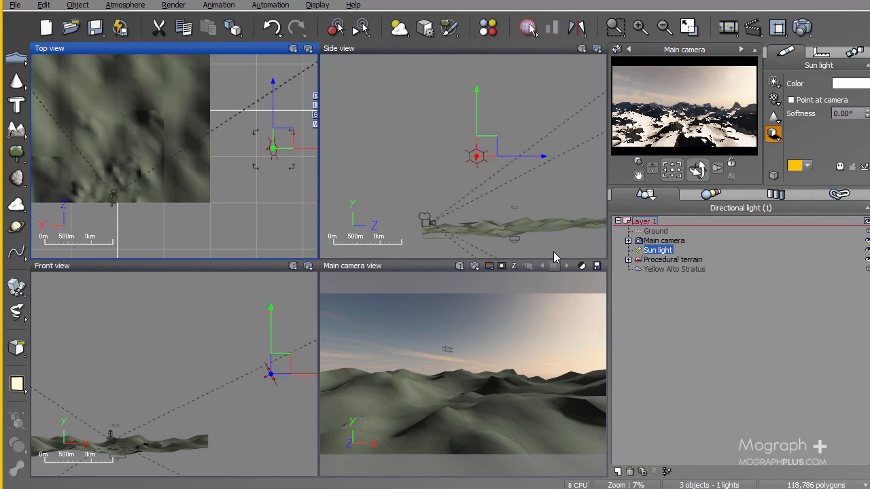
pyautogui.doubleClick(439, 266)
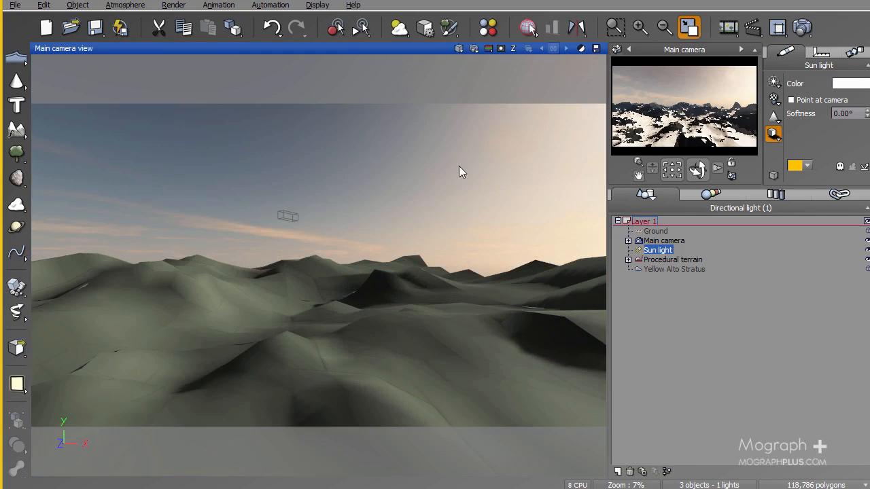
pyautogui.click(474, 48)
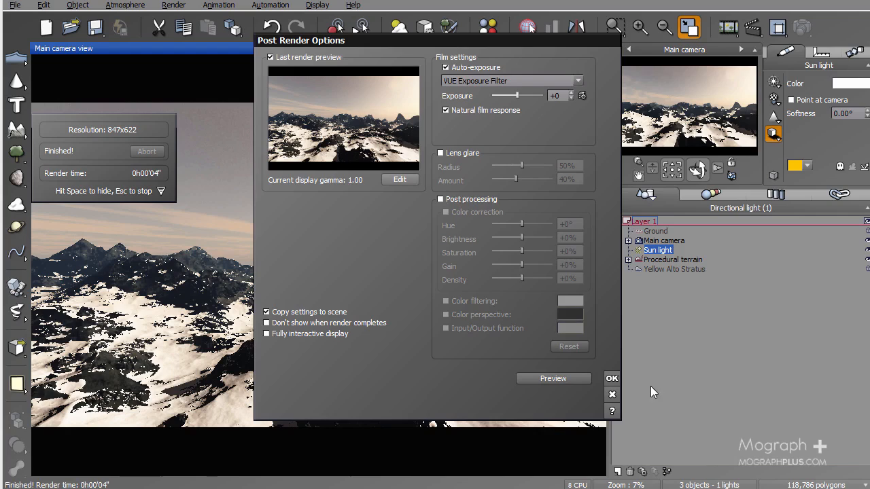
pyautogui.click(610, 380)
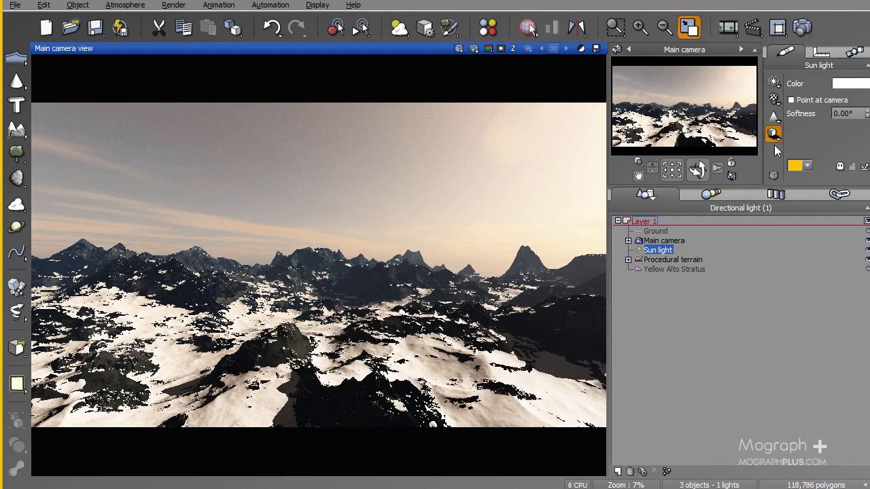
# - Set the Luminous lighting effect of the procedural terrain's Snow material layer to 16%
pyautogui.click(663, 260)
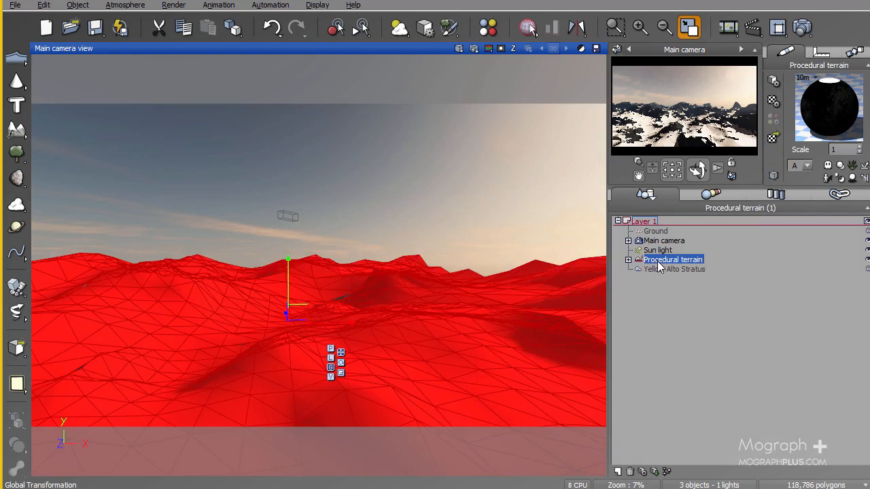
pyautogui.doubleClick(829, 105)
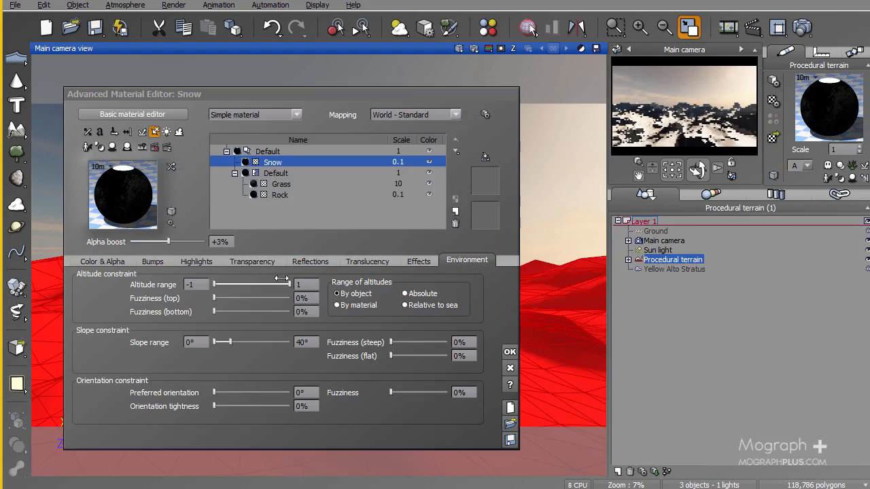
pyautogui.click(405, 262)
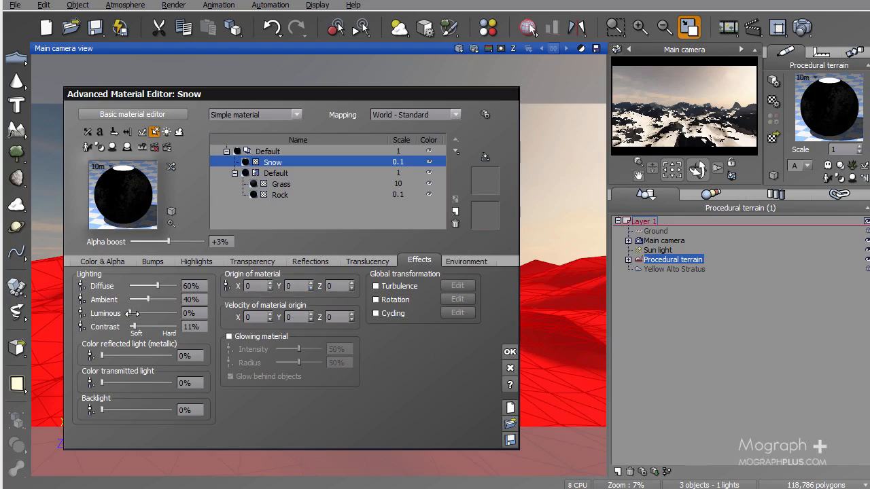
pyautogui.moveTo(130, 313); pyautogui.dragTo(140, 314)
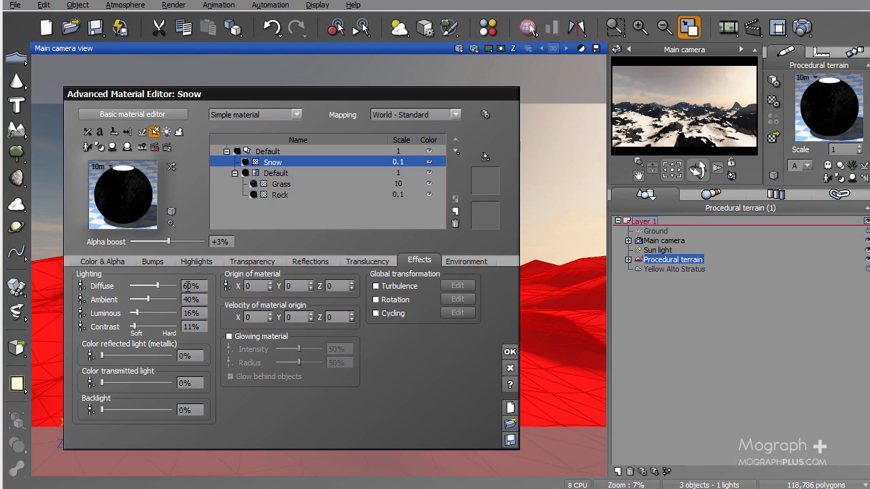
pyautogui.click(508, 353)
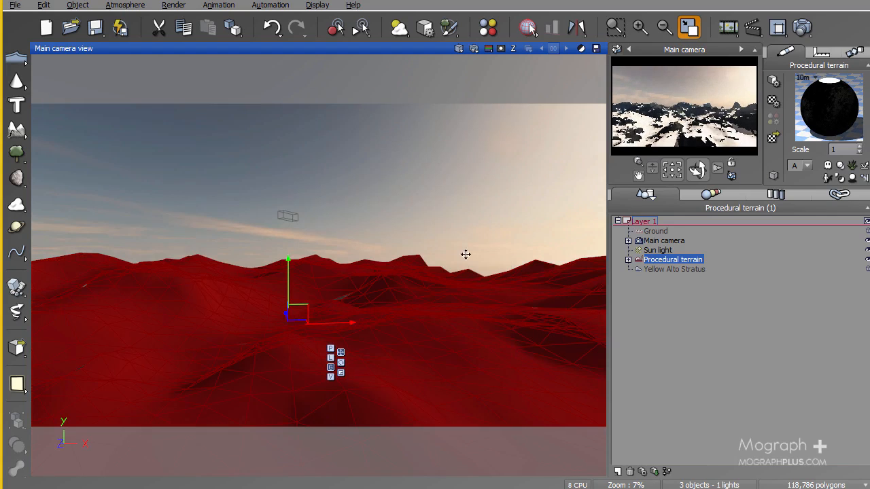
# - Render the main camera view, ignoring the luminous material issue, and accept the post render options
pyautogui.click(474, 49)
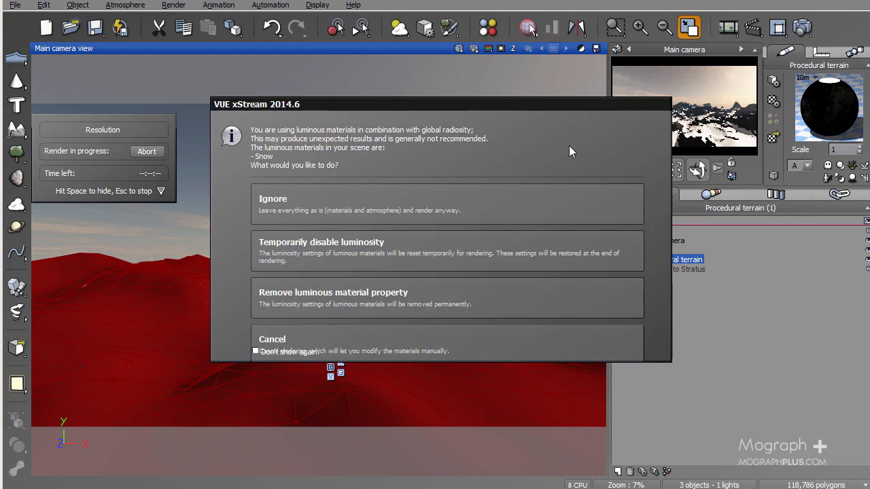
pyautogui.click(398, 207)
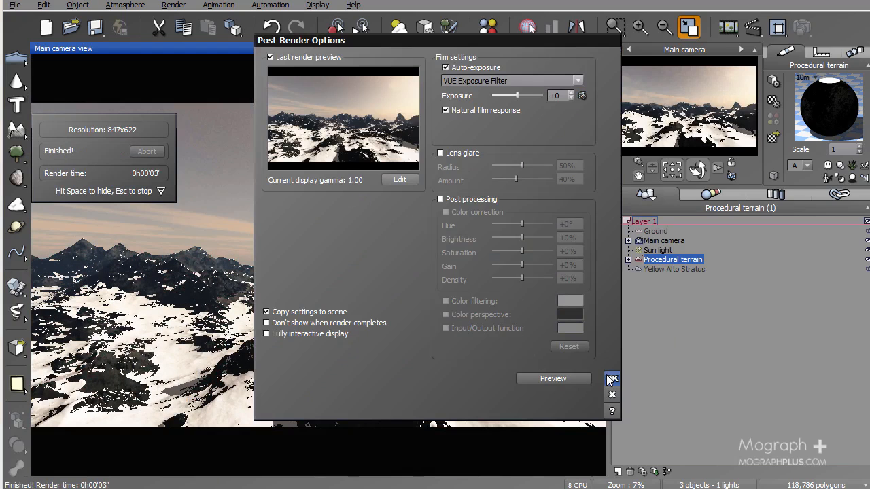
pyautogui.click(612, 379)
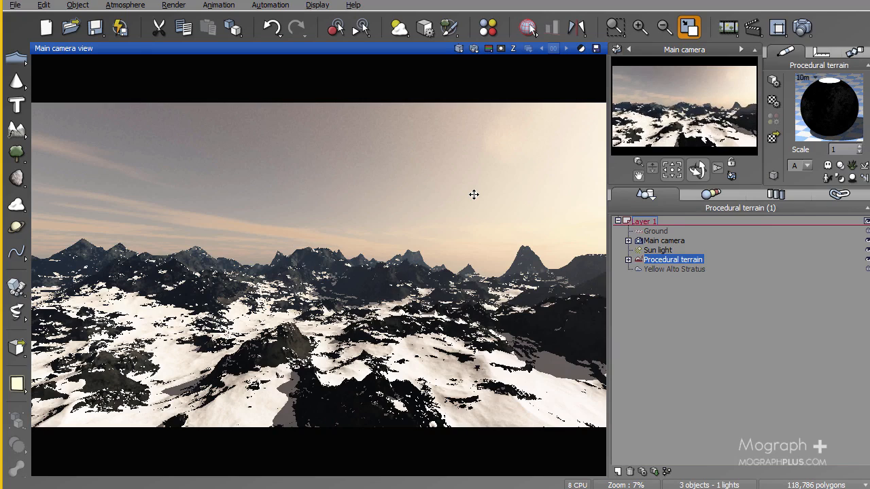
# - Show all four views and set the main camera's aspect ratio to 70 mm (46:21) and focal length to 36 mm
pyautogui.doubleClick(425, 49)
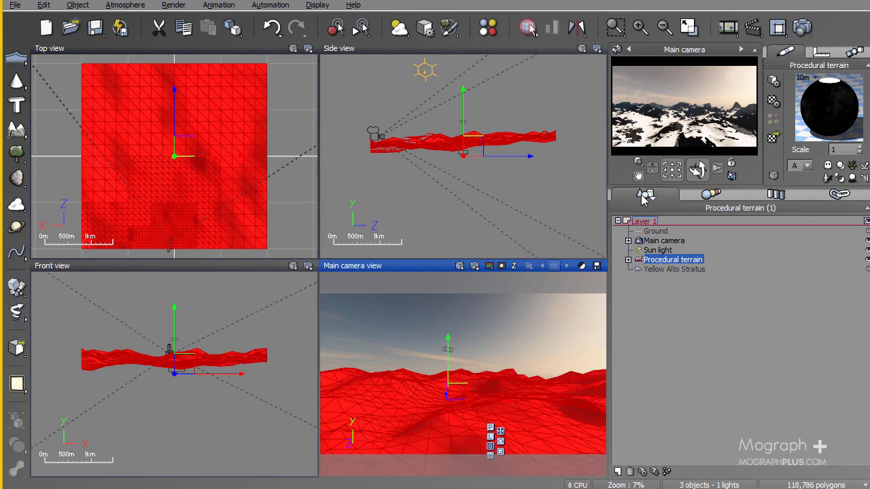
pyautogui.doubleClick(661, 240)
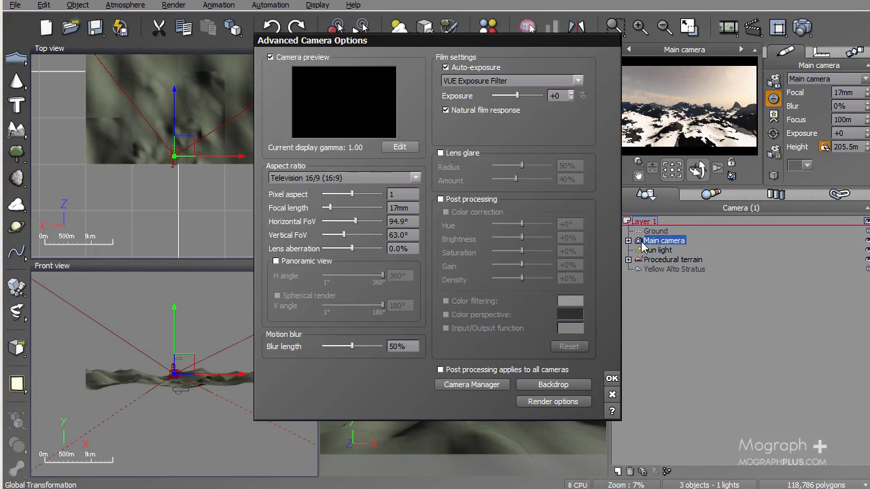
pyautogui.click(350, 179)
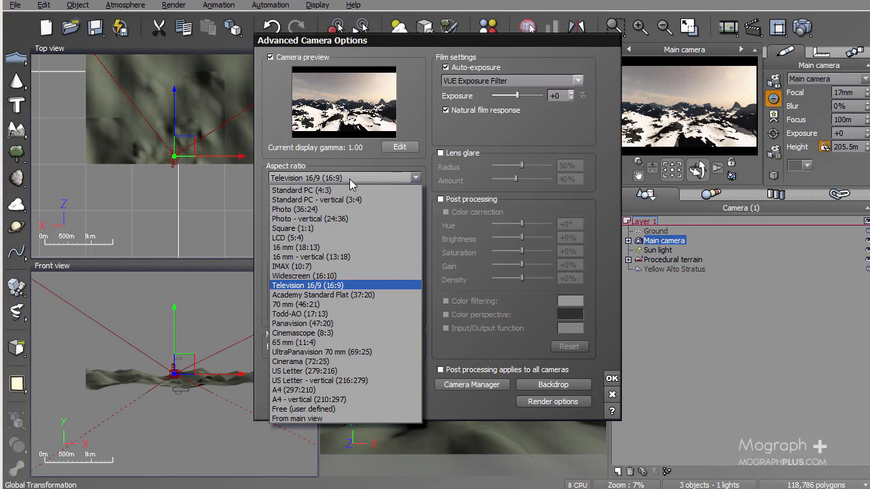
pyautogui.click(321, 305)
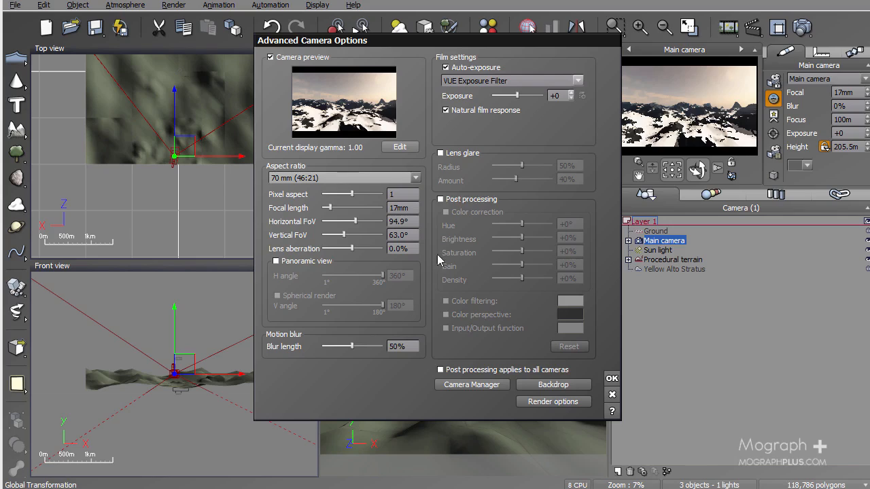
pyautogui.click(389, 210)
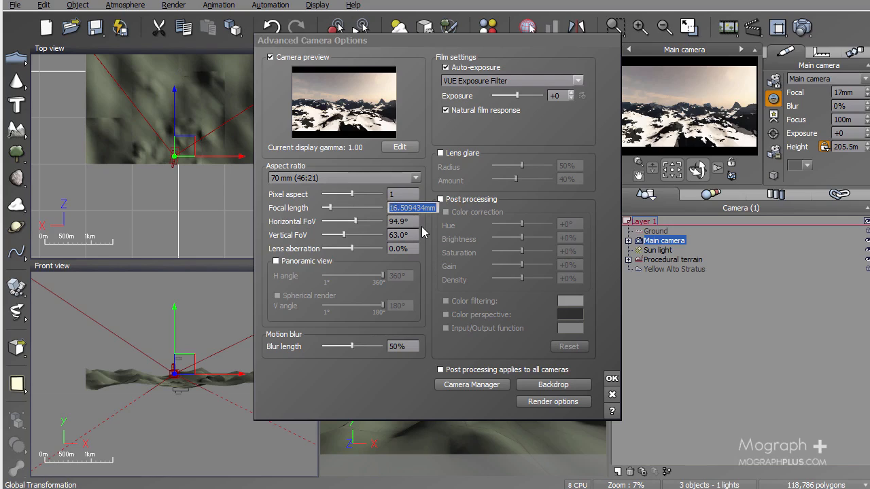
pyautogui.write('36')
pyautogui.press('Return')
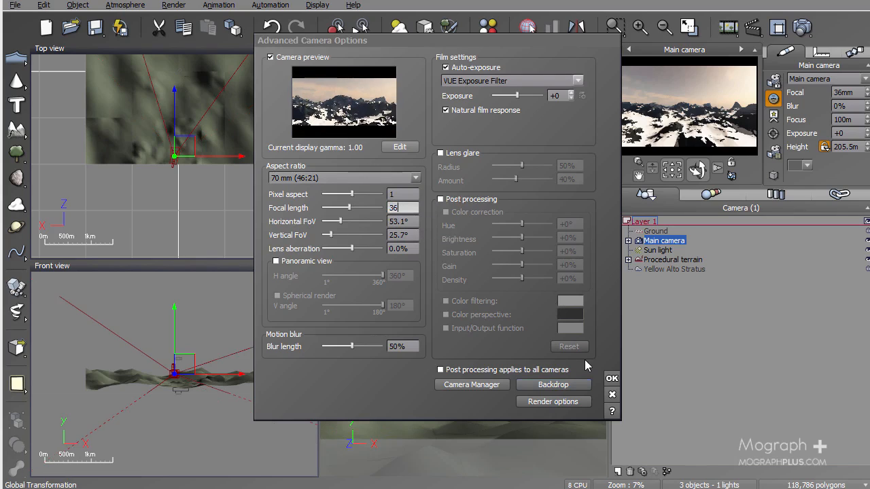
pyautogui.click(611, 378)
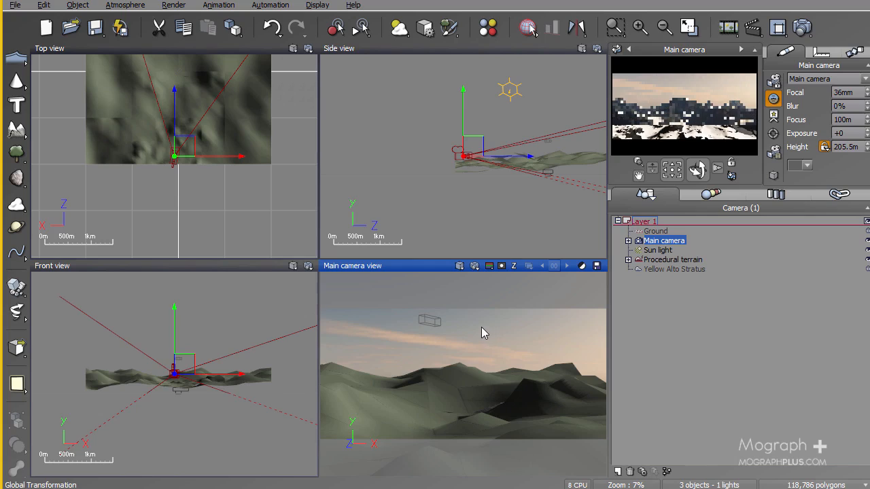
# - Reframe the enlarged main camera view over the mountains with a focal length of about 23 mm and a height of about 278 m
pyautogui.doubleClick(409, 264)
pyautogui.scroll(-4, 365, 272)
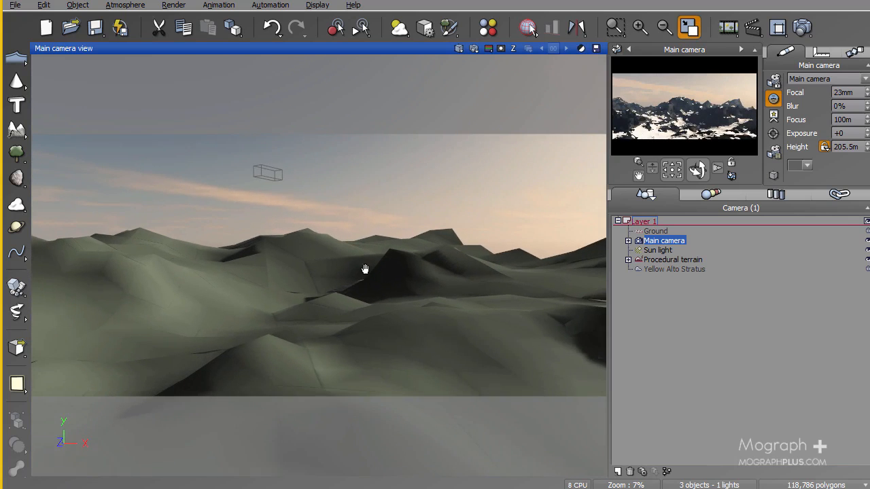
pyautogui.moveTo(365, 269); pyautogui.dragTo(223, 318, button='right')
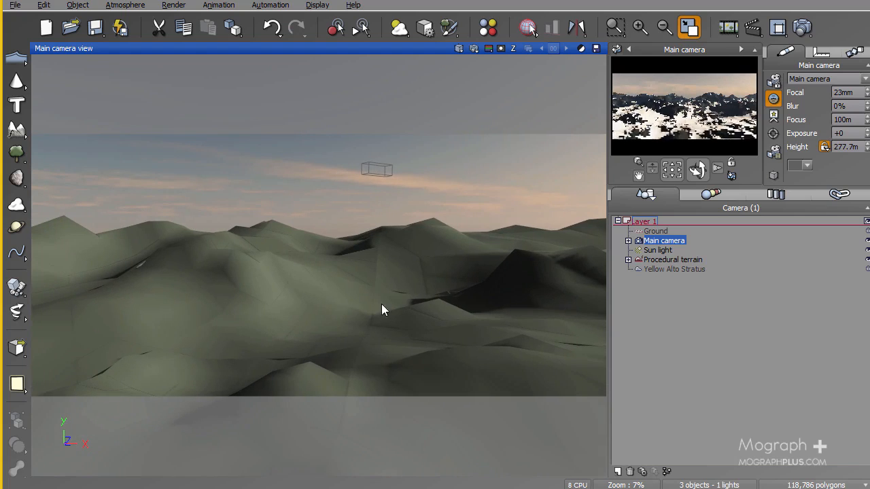
# - Render the reframed camera view with the Ignore option for luminous materials and accept the post render options
pyautogui.click(477, 50)
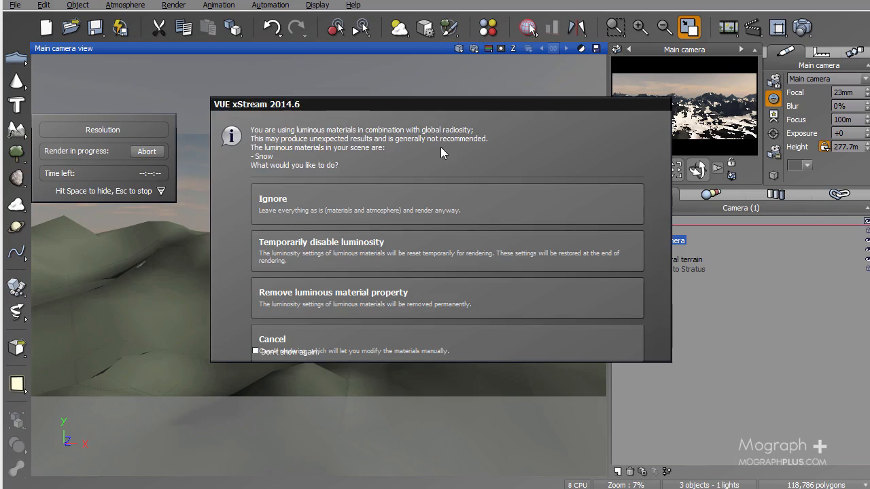
pyautogui.click(414, 197)
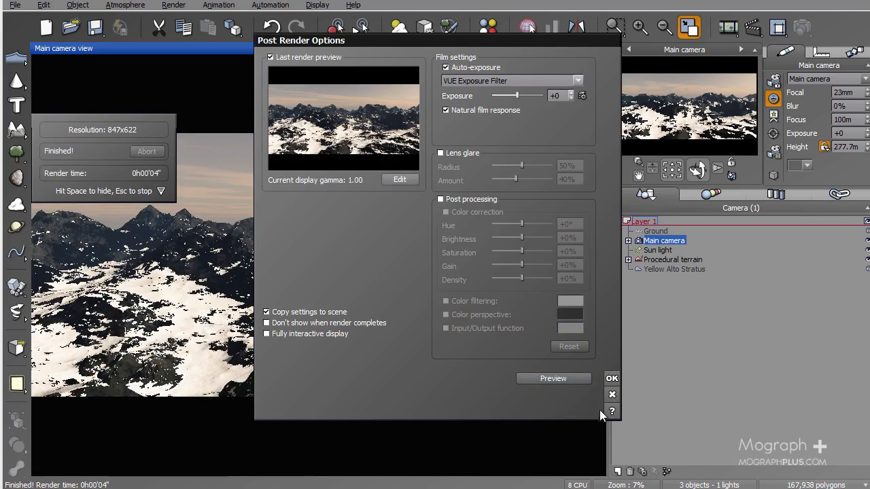
pyautogui.click(612, 380)
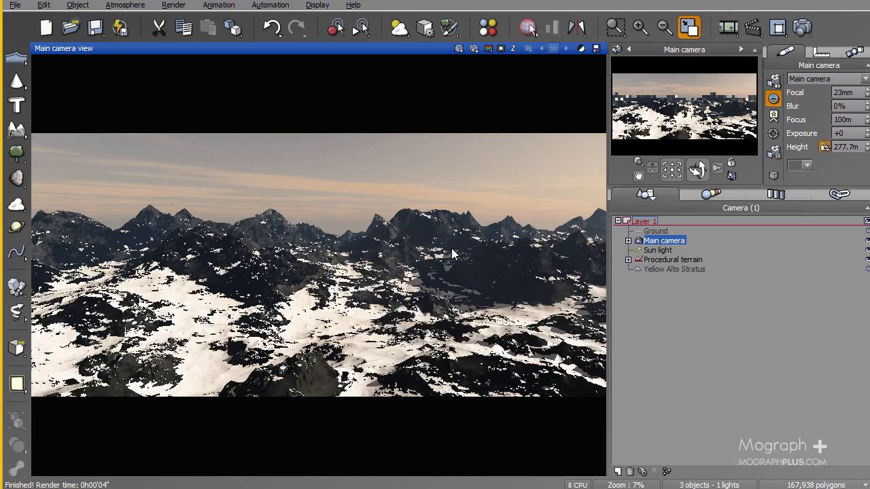
# - Add a Leafless Tree - Old & Dead plant from the Trees collection to the scene
pyautogui.click(516, 266)
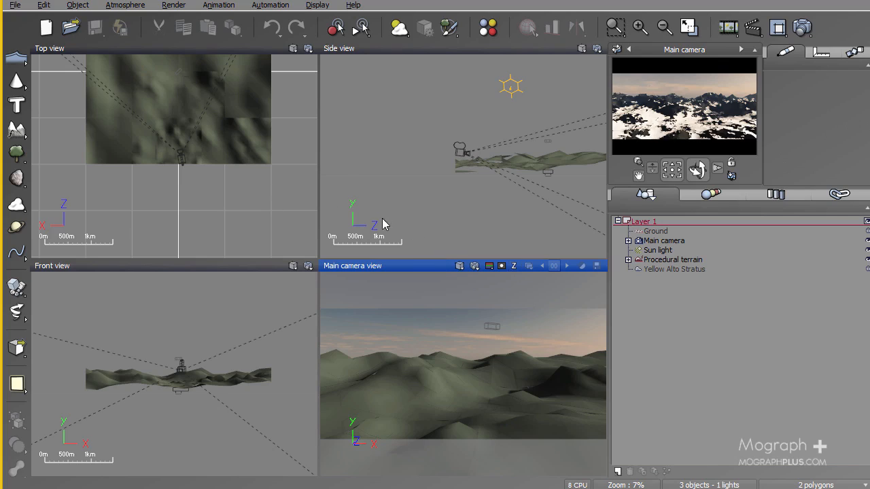
pyautogui.doubleClick(384, 266)
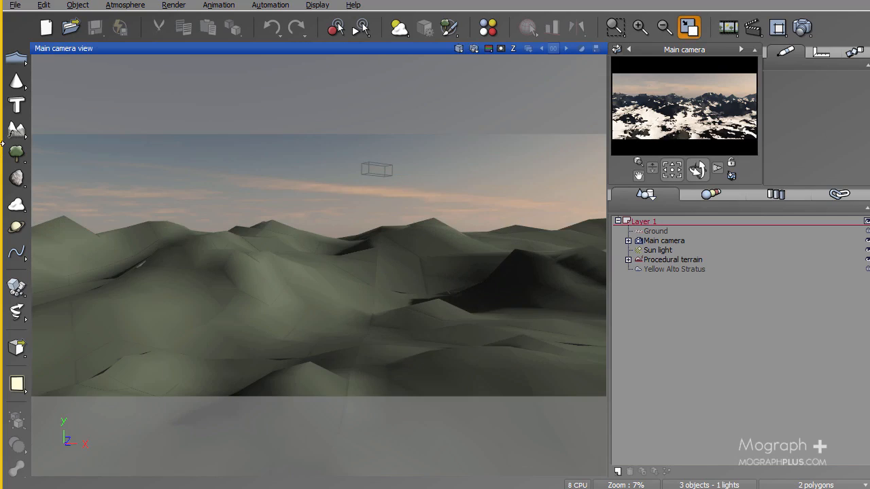
pyautogui.click(16, 153)
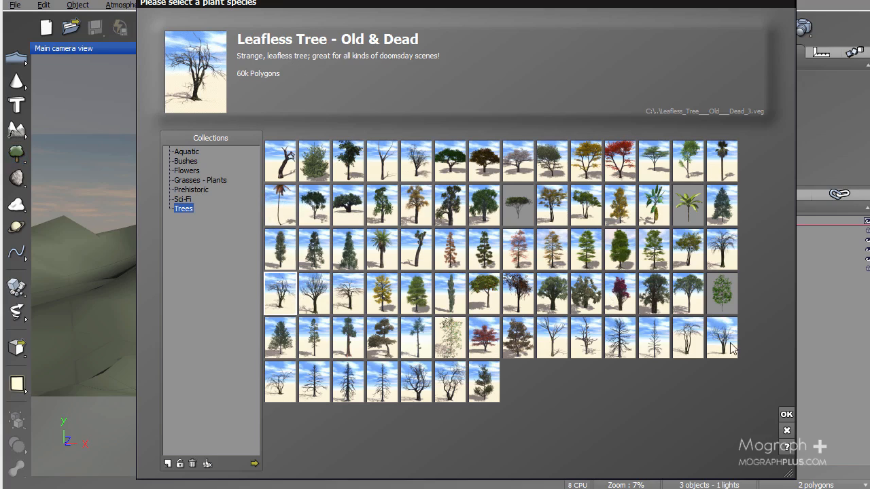
pyautogui.click(786, 414)
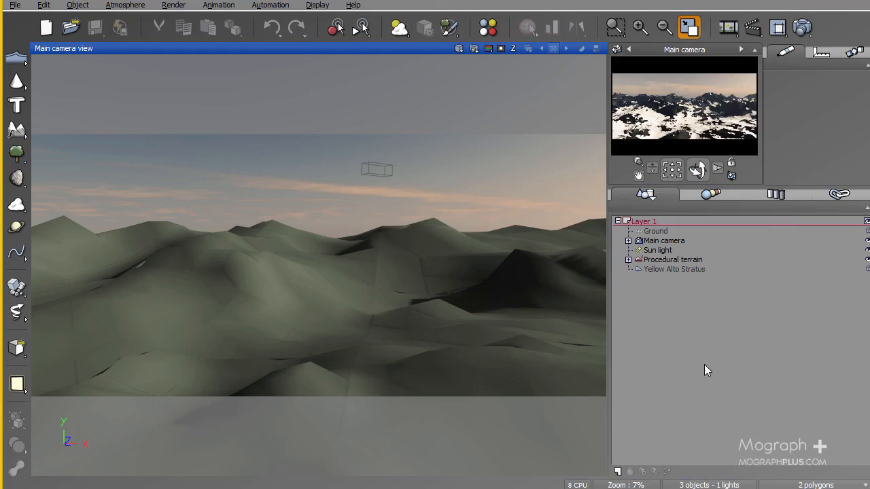
# - Enlarge the leafless tree and position it in the side and top views so it stands on the terrain ahead of the camera
pyautogui.doubleClick(308, 50)
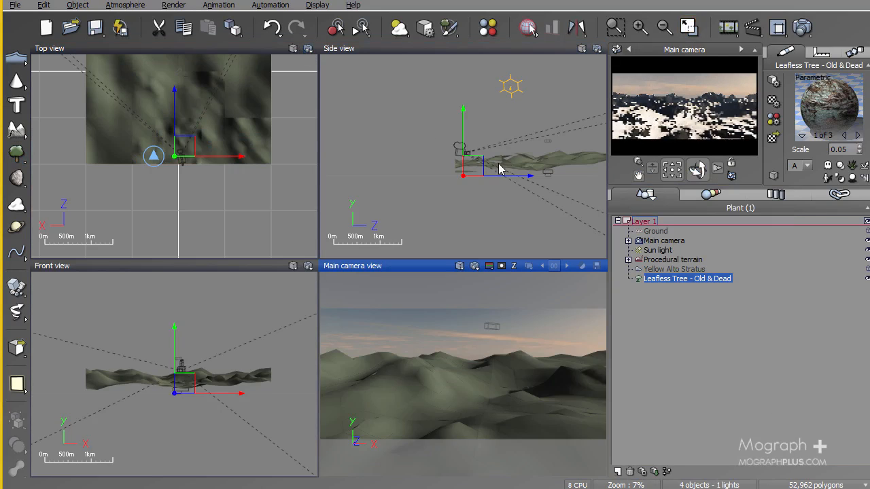
pyautogui.moveTo(479, 159); pyautogui.dragTo(507, 155)
pyautogui.moveTo(507, 150); pyautogui.dragTo(568, 158)
pyautogui.moveTo(215, 95); pyautogui.dragTo(189, 88)
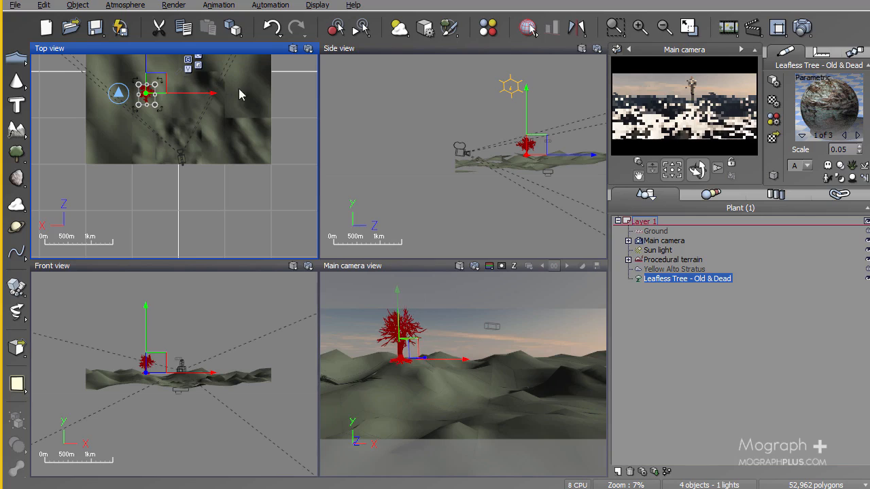
pyautogui.moveTo(525, 109); pyautogui.dragTo(525, 112)
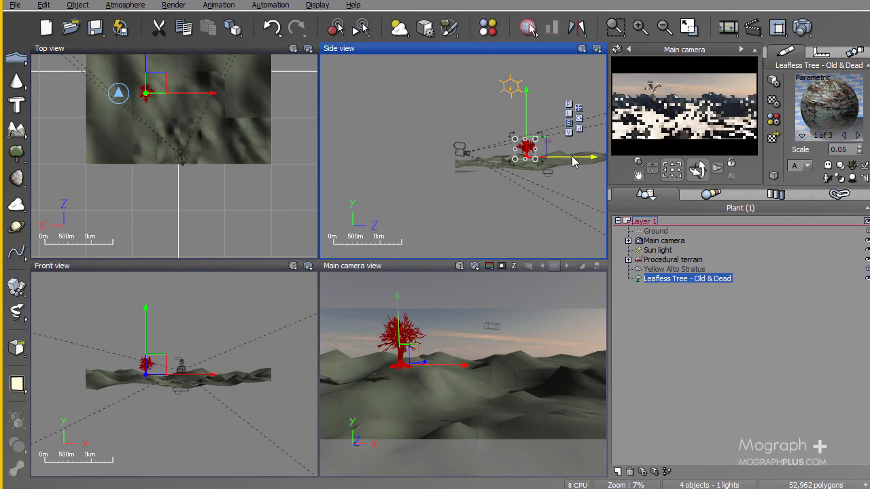
pyautogui.moveTo(578, 159); pyautogui.dragTo(586, 157)
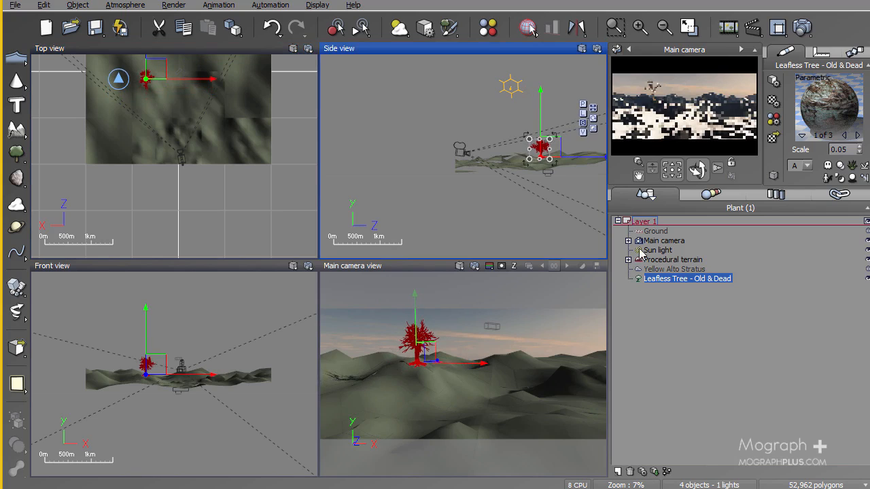
# - Maximize the main camera view and select the leafless tree in it
pyautogui.click(701, 354)
pyautogui.doubleClick(416, 266)
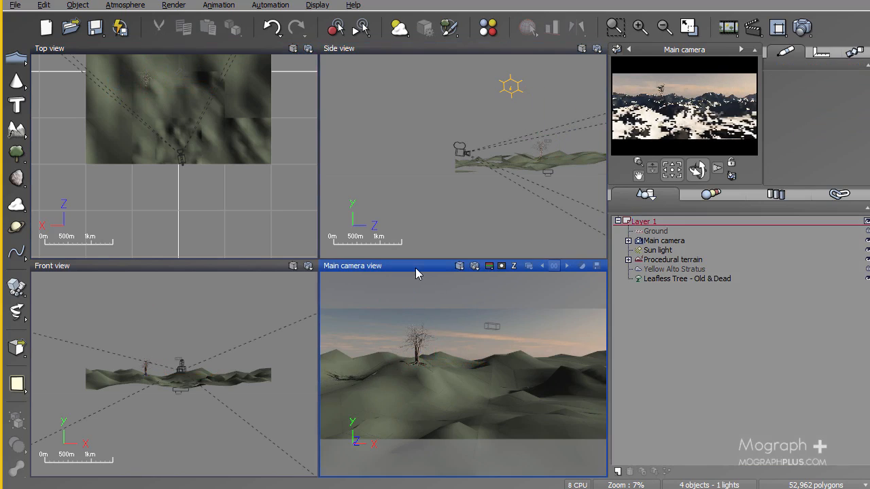
pyautogui.click(248, 199)
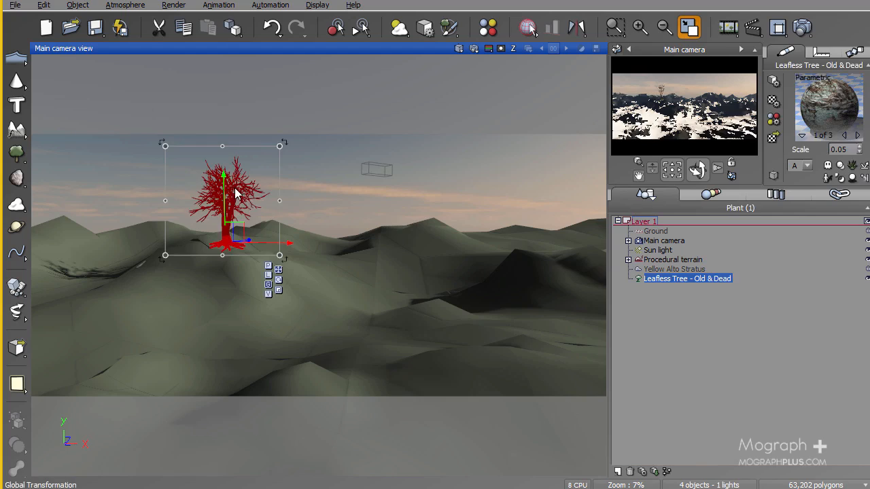
# - Enlarge the leafless tree a little more and shift it sideways along X onto its hill in the main camera view
pyautogui.moveTo(221, 195); pyautogui.dragTo(219, 198)
pyautogui.click(682, 341)
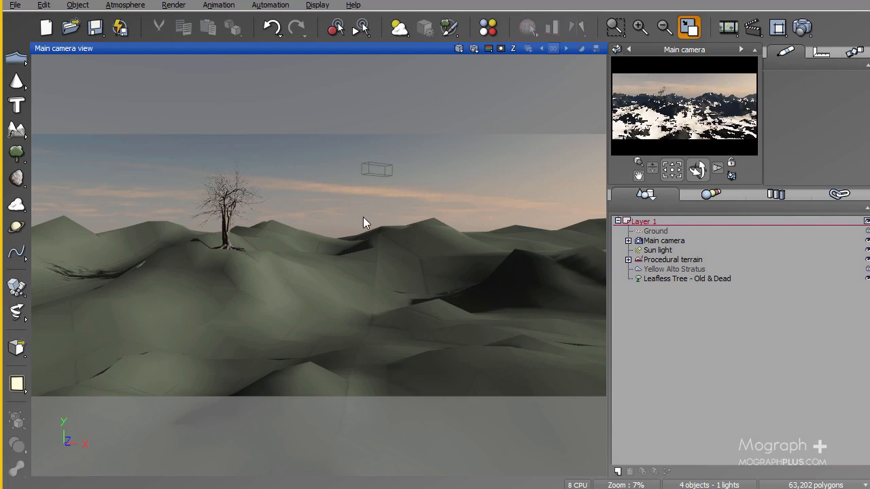
pyautogui.click(229, 184)
pyautogui.moveTo(282, 151); pyautogui.dragTo(297, 127)
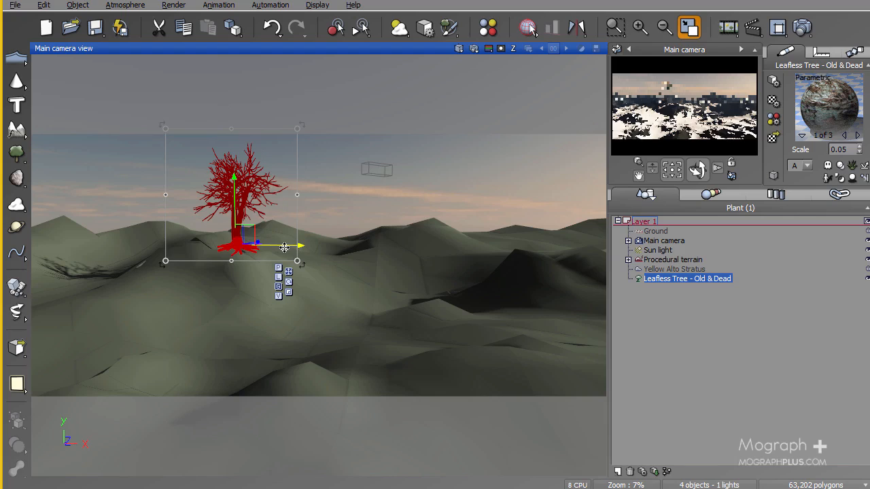
pyautogui.moveTo(296, 239); pyautogui.dragTo(282, 240)
pyautogui.click(702, 365)
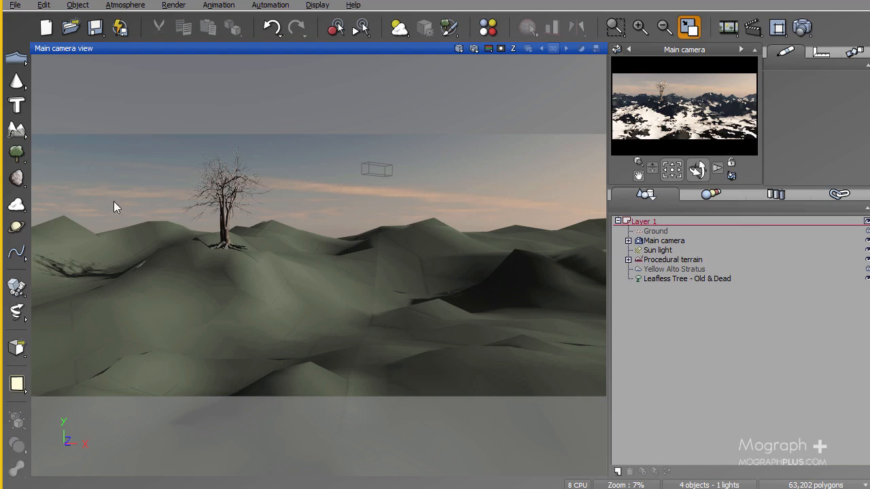
# - Add a Fuzzy Cloud MetaCloud and move it in the side view to above the far part of the terrain
pyautogui.click(18, 205)
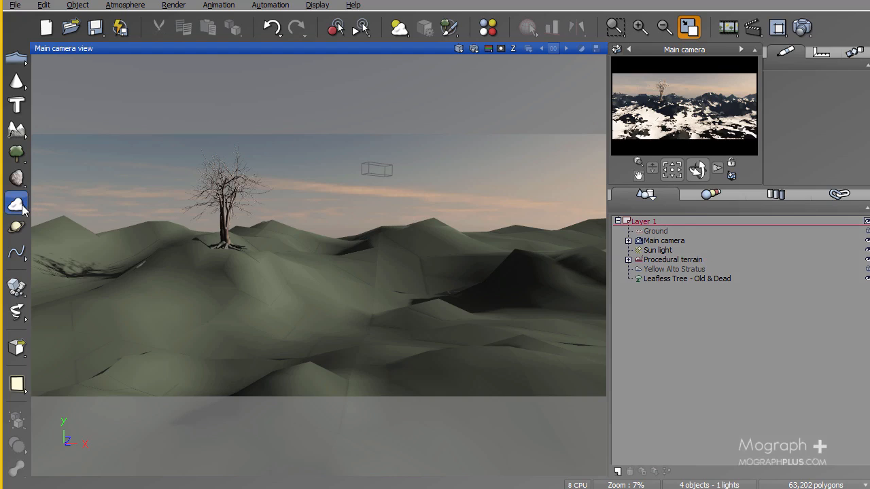
pyautogui.doubleClick(394, 48)
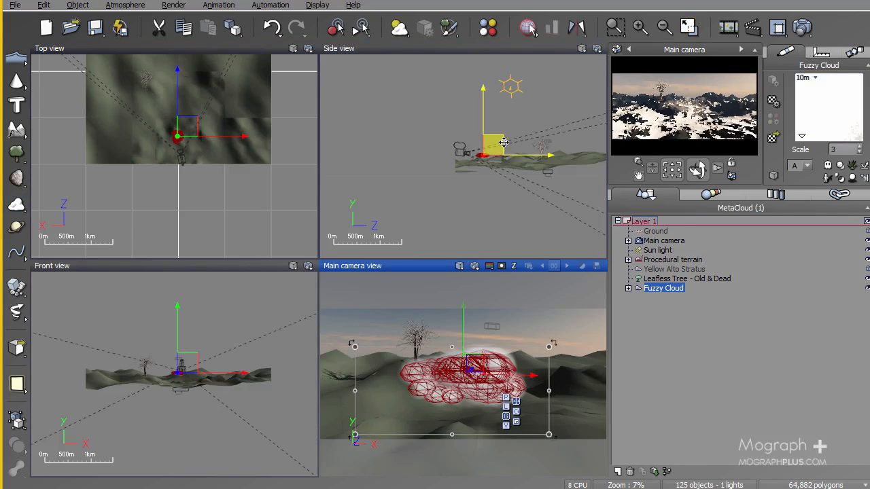
pyautogui.moveTo(504, 142); pyautogui.dragTo(575, 126)
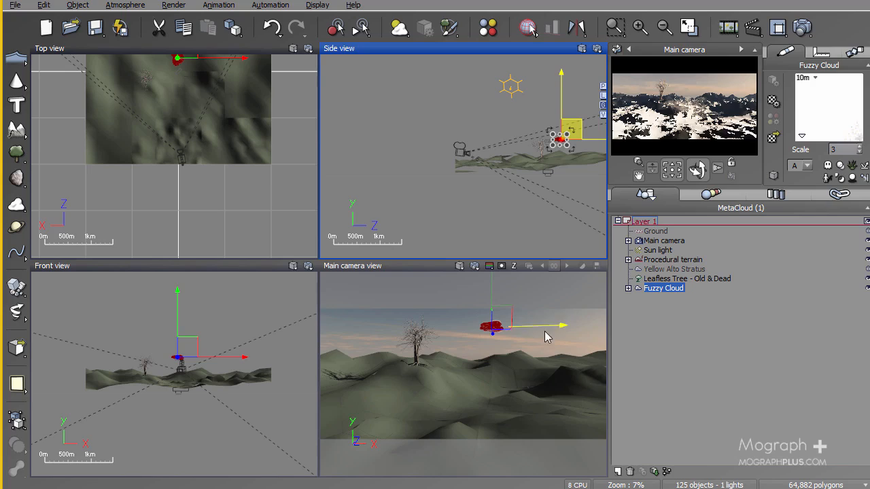
# - Move the fuzzy cloud along X to the sky beside the leafless tree and enlarge it
pyautogui.moveTo(531, 327); pyautogui.dragTo(412, 331)
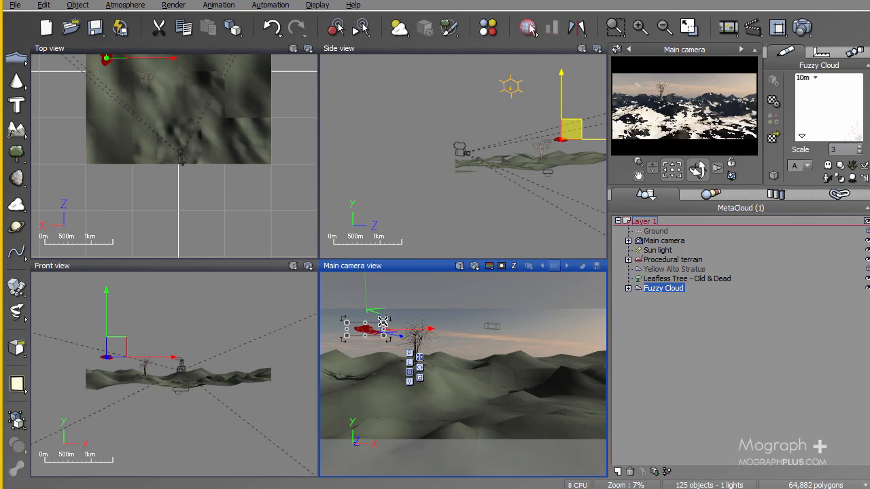
pyautogui.moveTo(383, 321); pyautogui.dragTo(425, 308)
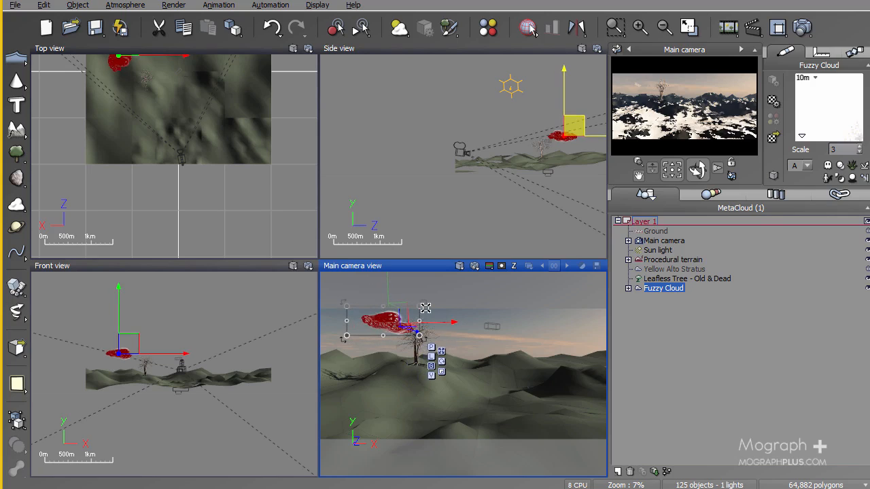
pyautogui.click(532, 333)
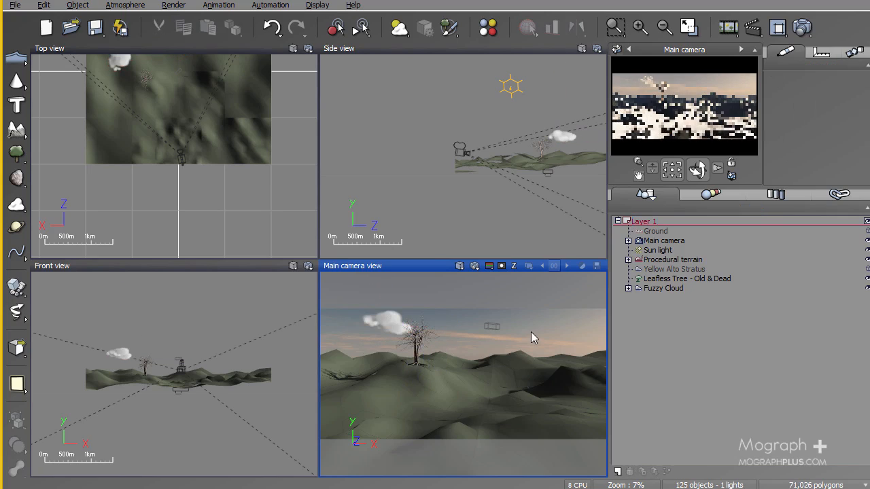
# - Maximize the main camera view, render it with the new cloud, accept the post render options and dismiss the render
pyautogui.doubleClick(438, 268)
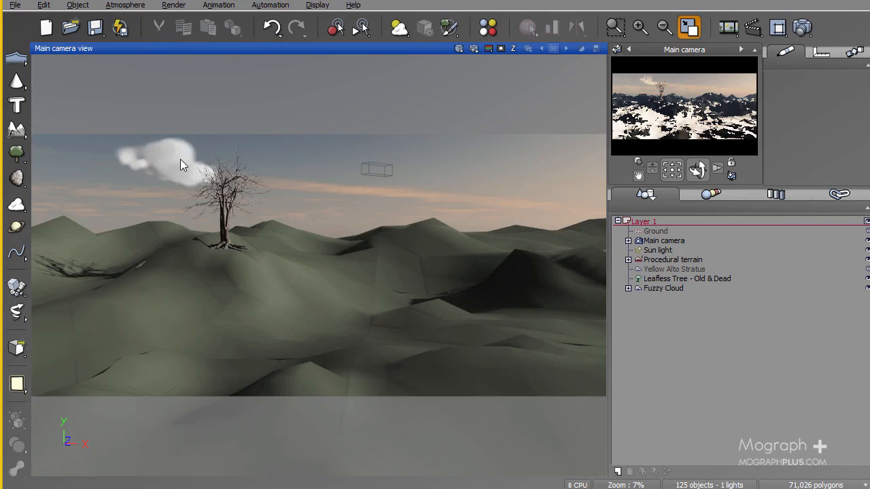
pyautogui.click(473, 49)
pyautogui.click(409, 197)
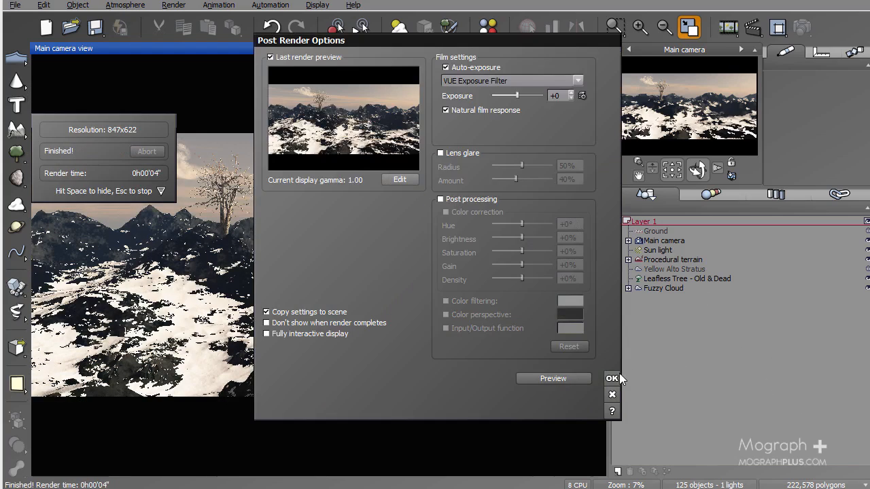
pyautogui.click(613, 379)
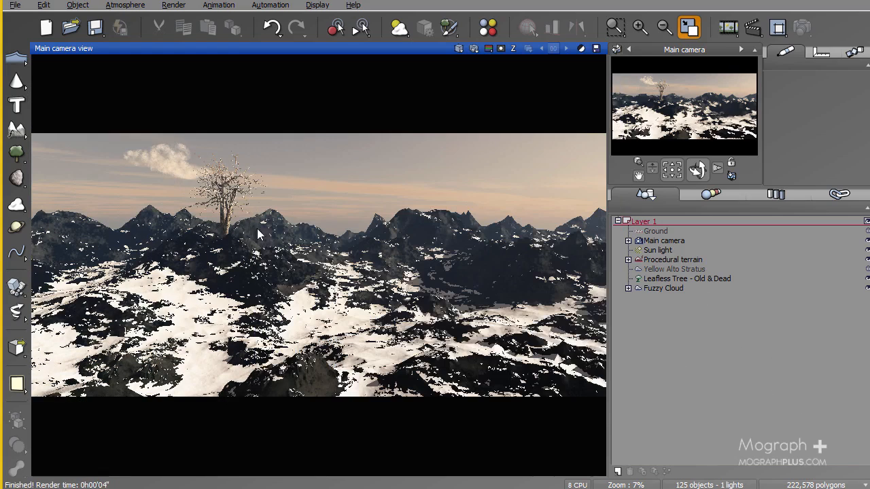
pyautogui.click(346, 91)
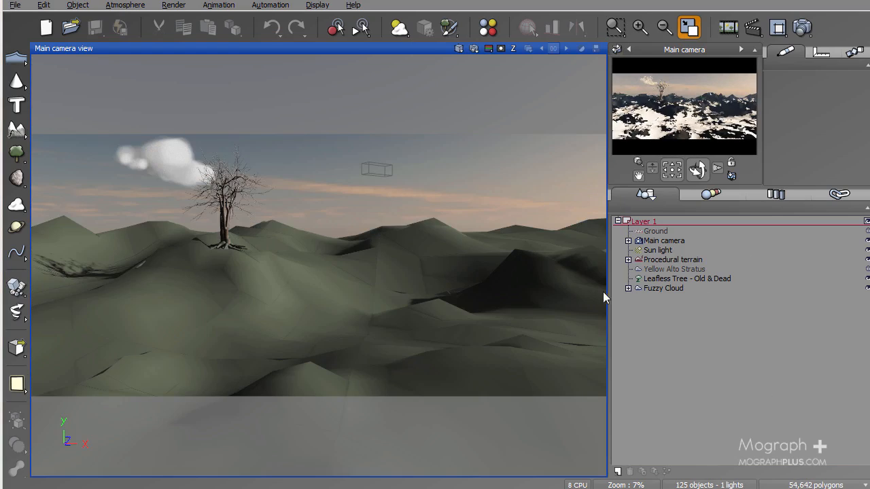
# - Add the Natural 3 landscape material as a new layer above Snow in the procedural terrain's material
pyautogui.click(678, 260)
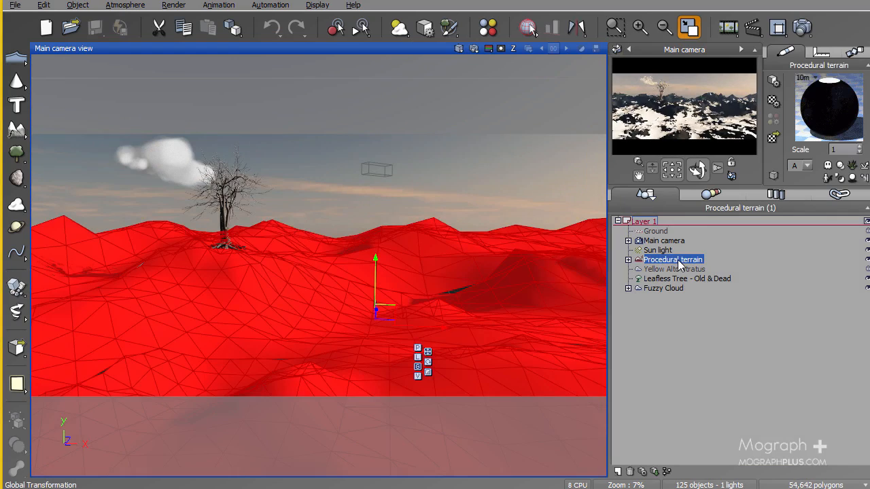
pyautogui.doubleClick(829, 109)
pyautogui.moveTo(407, 62); pyautogui.dragTo(528, 89)
pyautogui.click(353, 172)
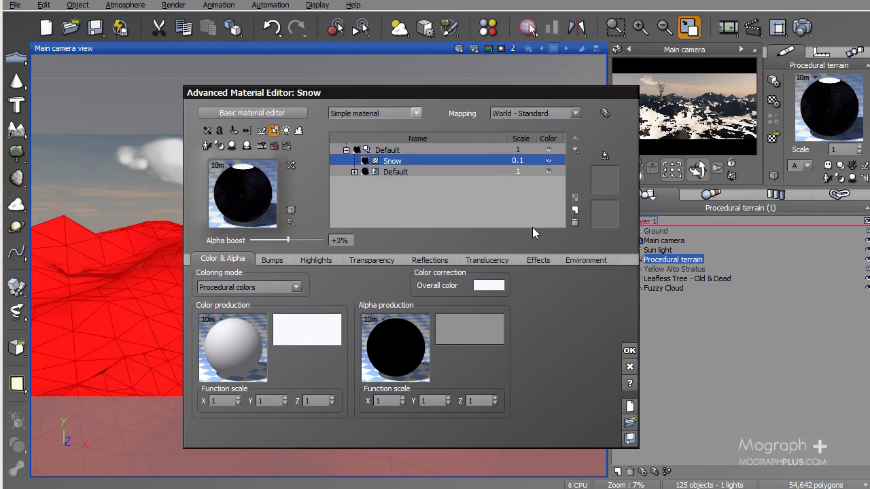
pyautogui.click(575, 211)
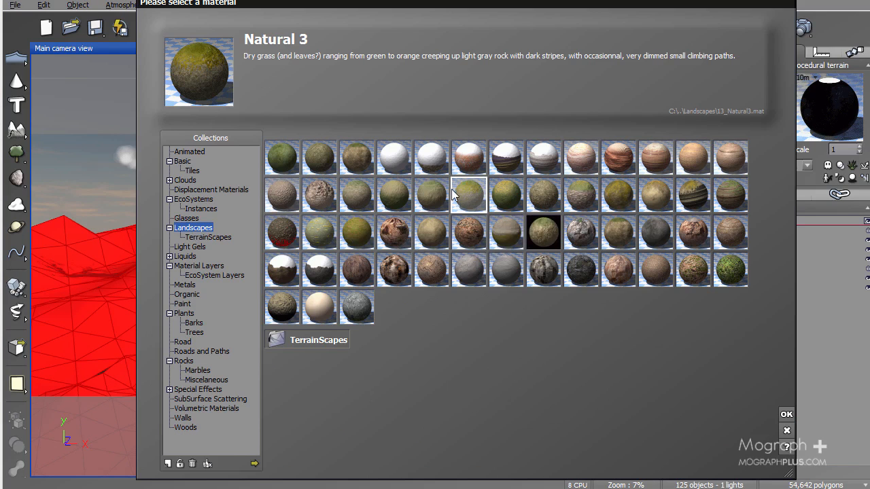
pyautogui.click(786, 416)
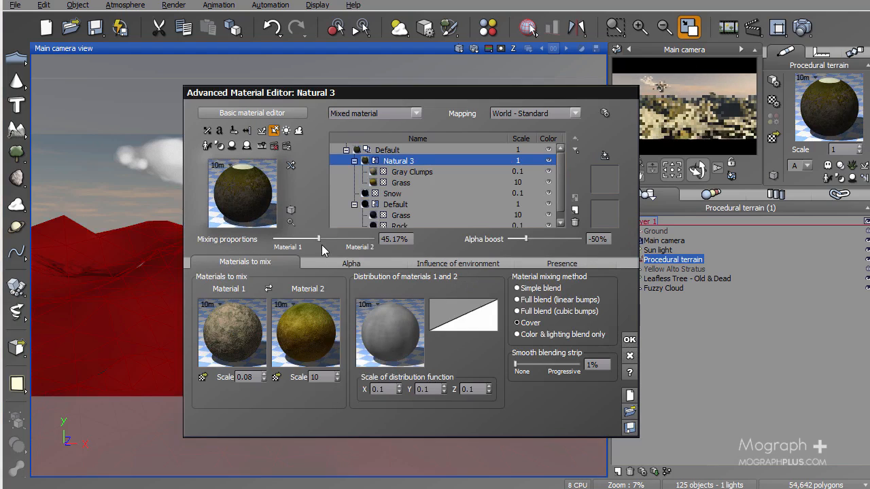
# - Inspect the Gray Clumps and Grass sub-materials of Natural 3 and move the material editor clear of the camera view
pyautogui.click(412, 172)
pyautogui.click(413, 183)
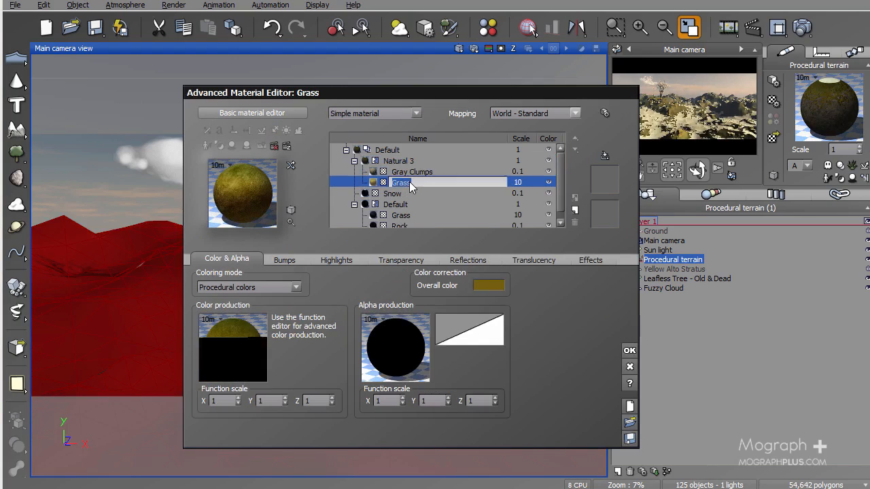
pyautogui.doubleClick(424, 173)
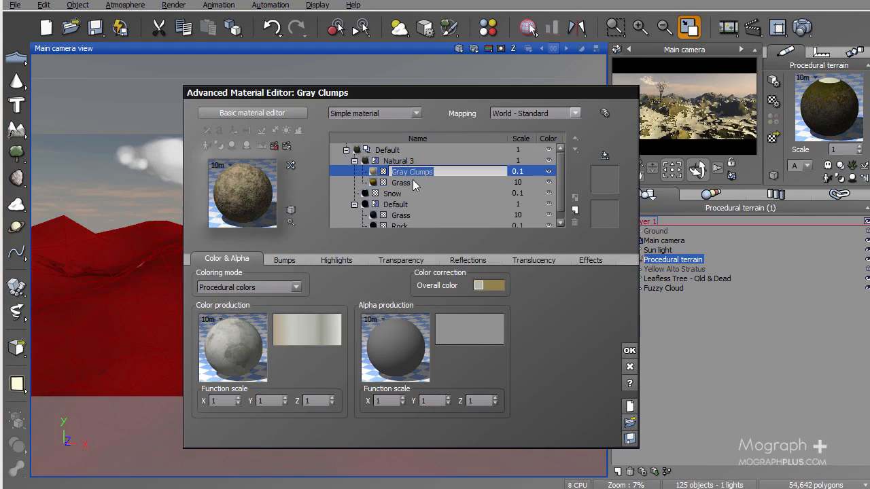
pyautogui.click(414, 184)
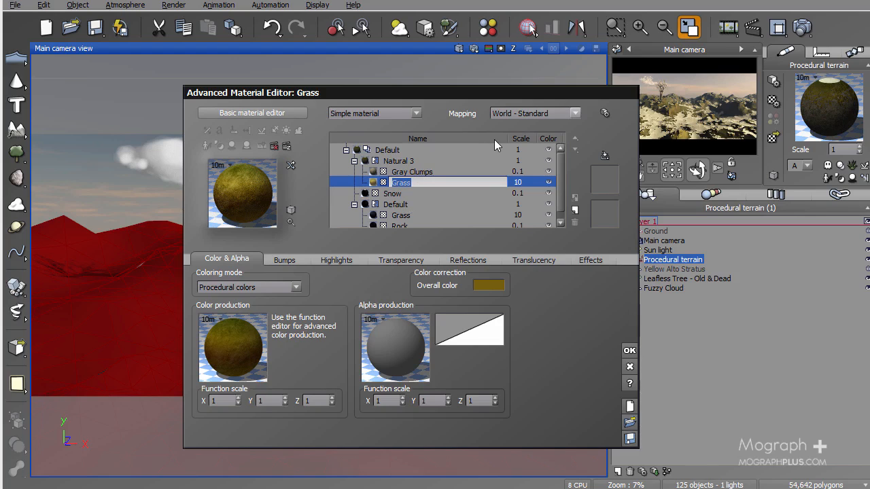
pyautogui.moveTo(510, 97); pyautogui.dragTo(292, 363)
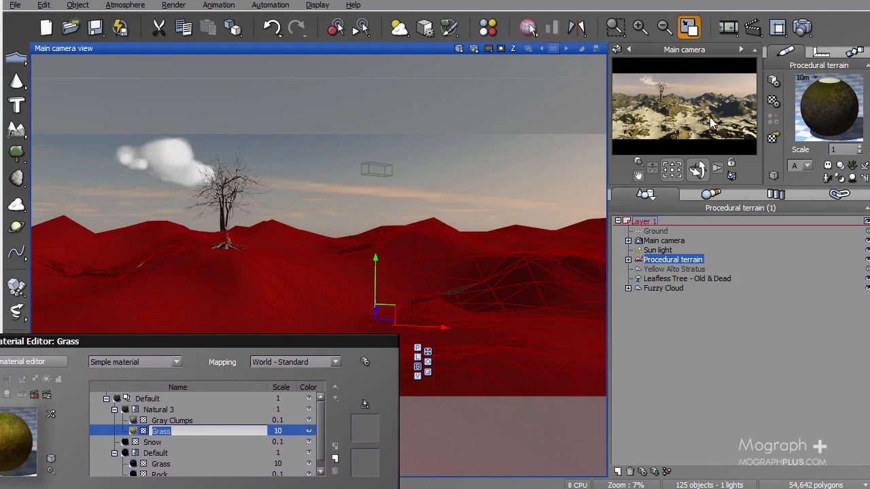
pyautogui.moveTo(265, 345); pyautogui.dragTo(265, 404)
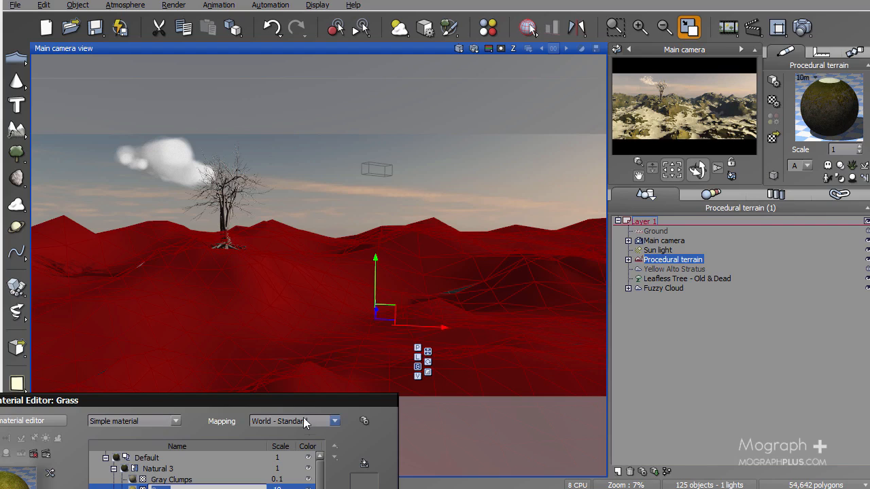
pyautogui.moveTo(333, 400); pyautogui.dragTo(324, 357)
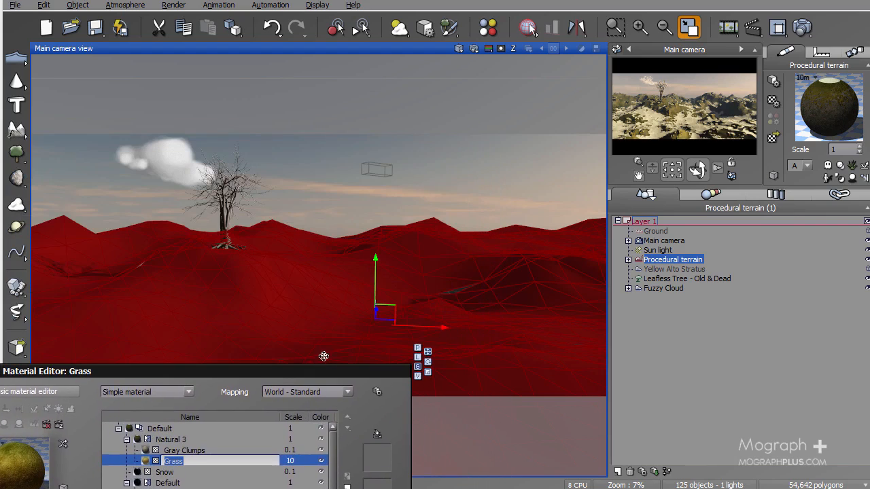
# - Maximize the top view and check the main camera's field of view over the terrain
pyautogui.doubleClick(368, 54)
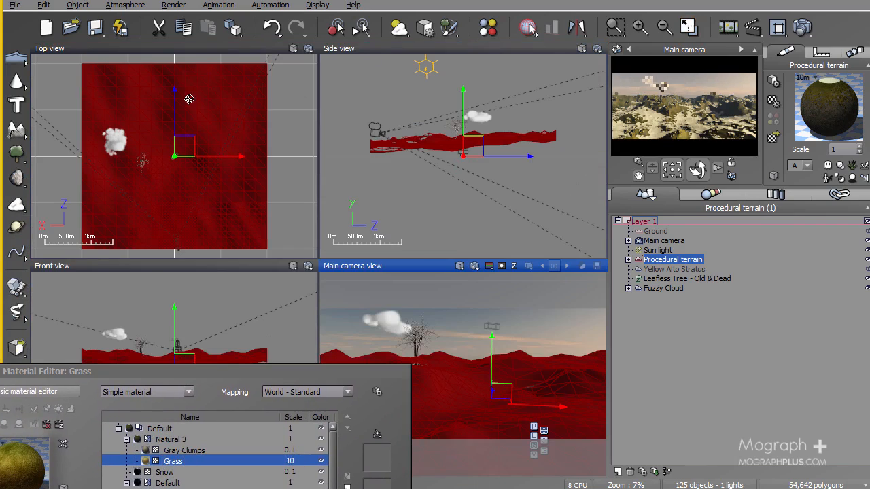
pyautogui.doubleClick(206, 50)
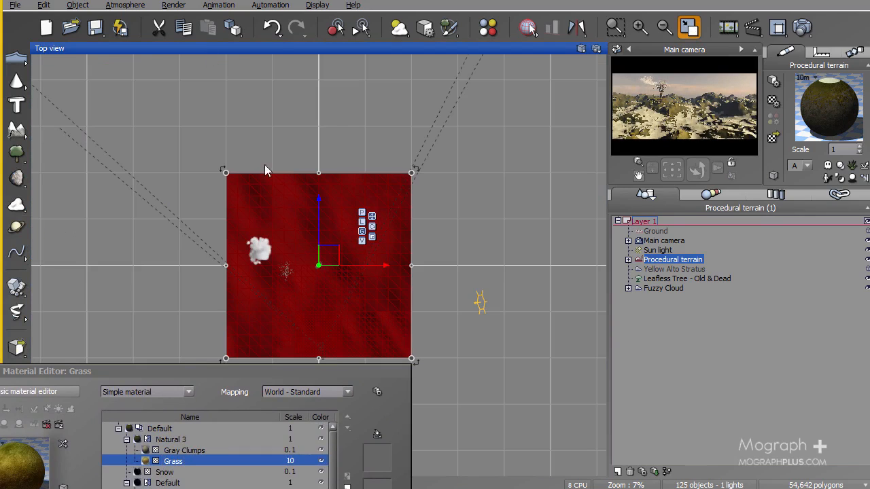
pyautogui.click(659, 242)
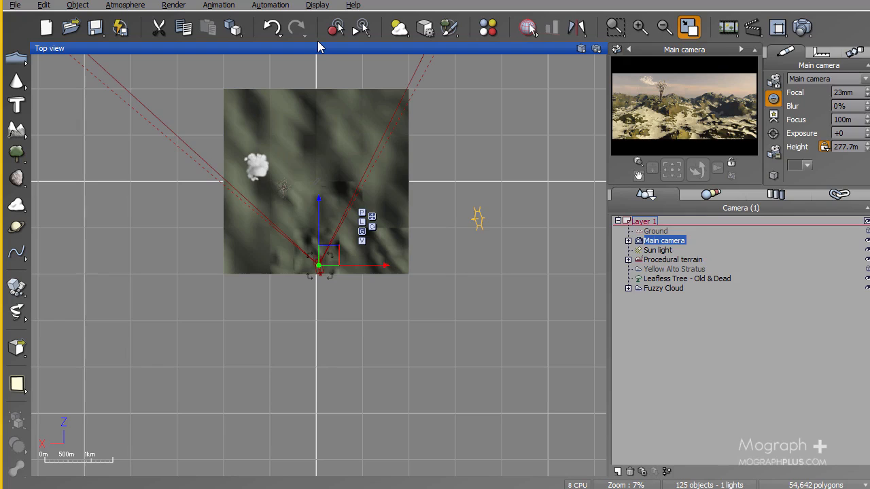
pyautogui.click(409, 87)
# - Return to the procedural terrain's material and set the Natural 3 layer's alpha boost to +1%
pyautogui.doubleClick(663, 261)
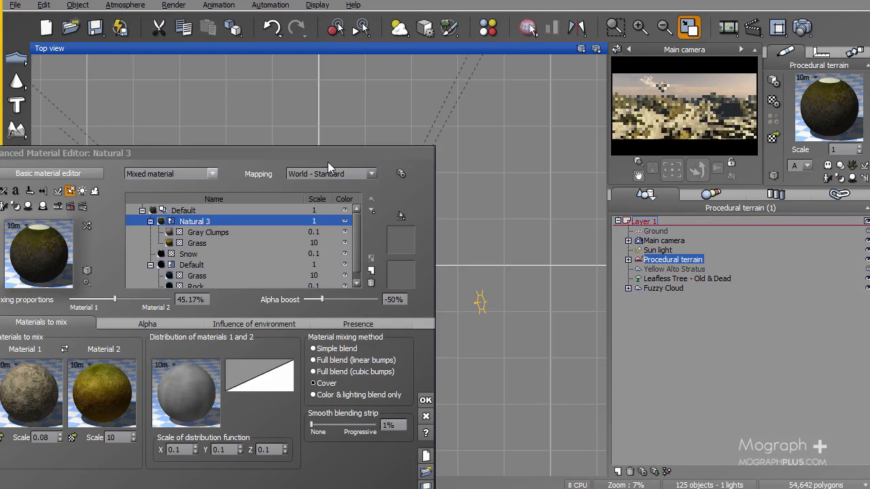
pyautogui.moveTo(328, 155); pyautogui.dragTo(492, 78)
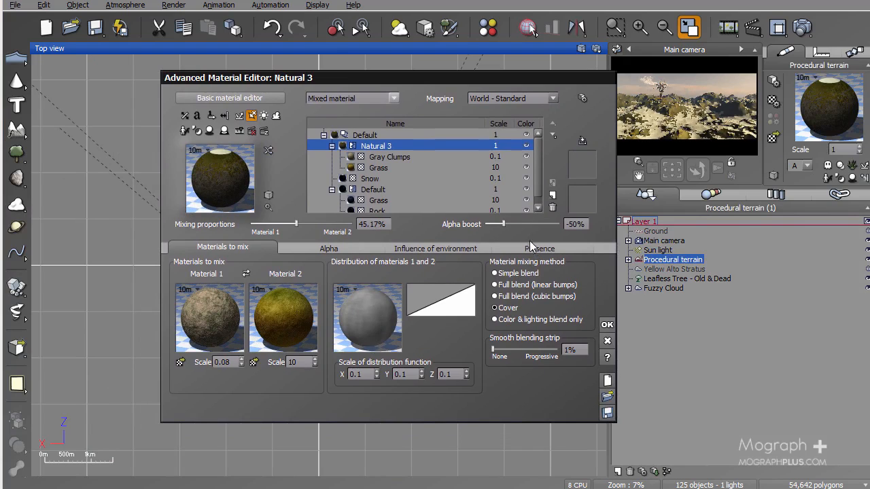
pyautogui.moveTo(503, 226); pyautogui.dragTo(520, 233)
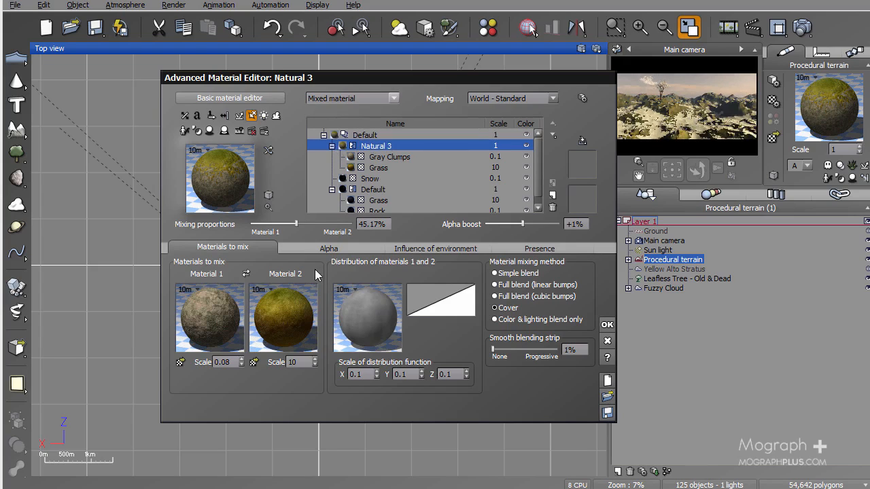
# - Compare the color and alpha settings of Gray Clumps and Grass with the mixing settings of Natural 3
pyautogui.click(378, 157)
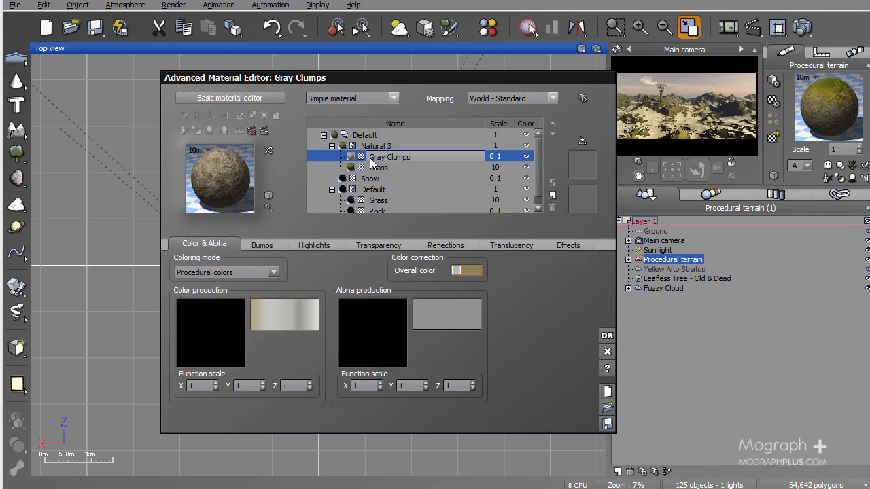
pyautogui.click(380, 166)
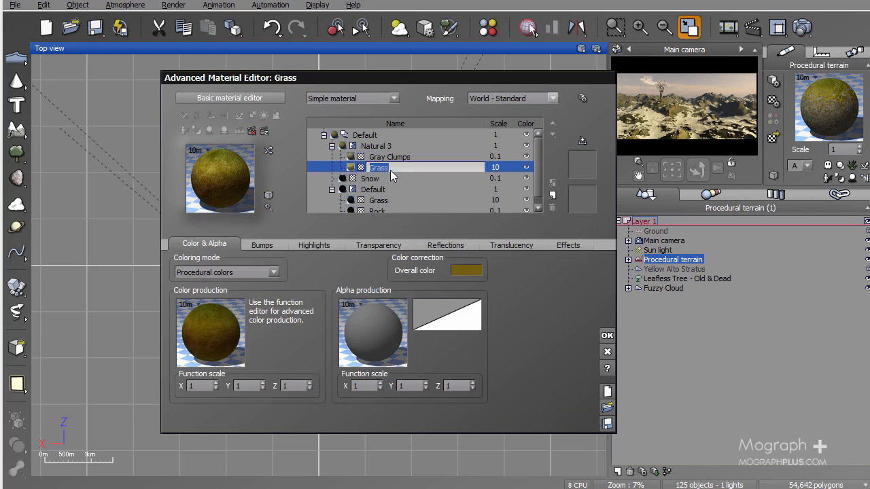
pyautogui.click(391, 157)
pyautogui.click(380, 147)
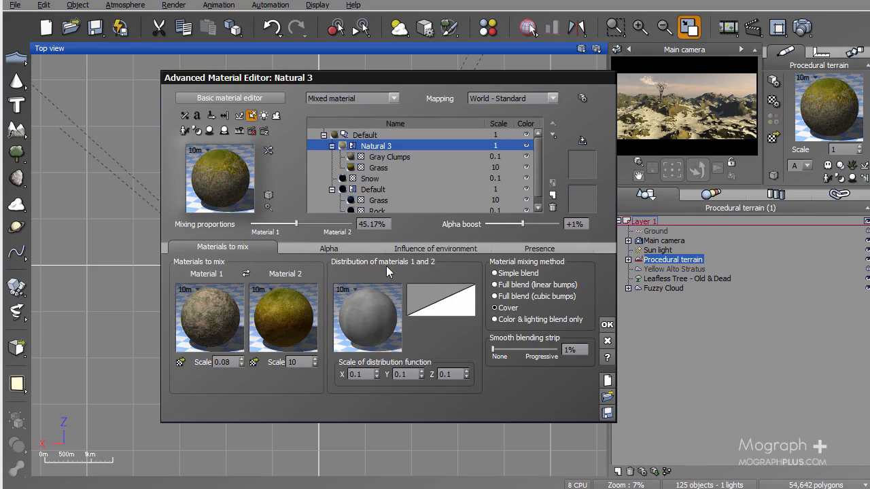
pyautogui.click(389, 157)
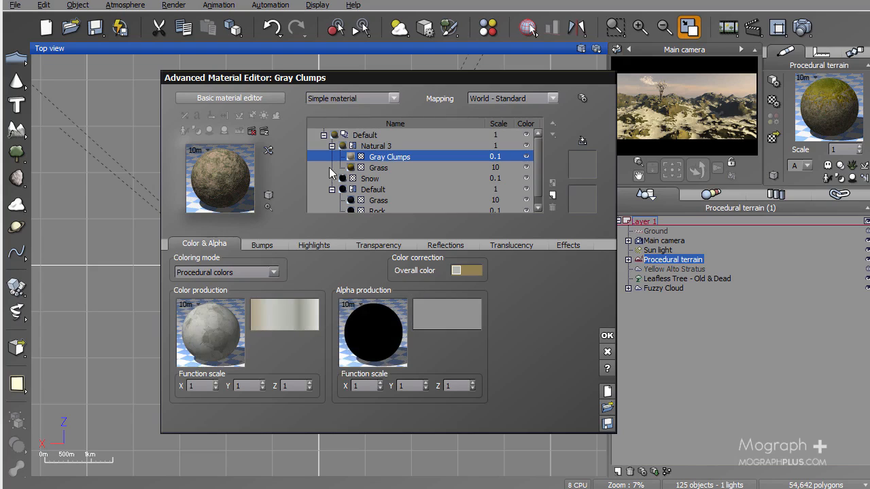
pyautogui.click(384, 170)
pyautogui.click(388, 156)
# - Open the alpha production function of Natural 3's Grass sub-material in the Function Editor
pyautogui.doubleClick(386, 168)
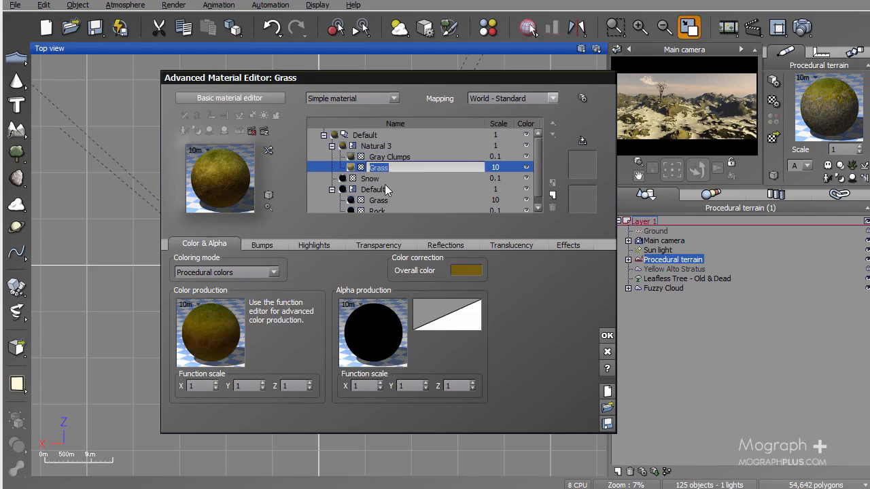
pyautogui.rightClick(382, 313)
pyautogui.click(408, 313)
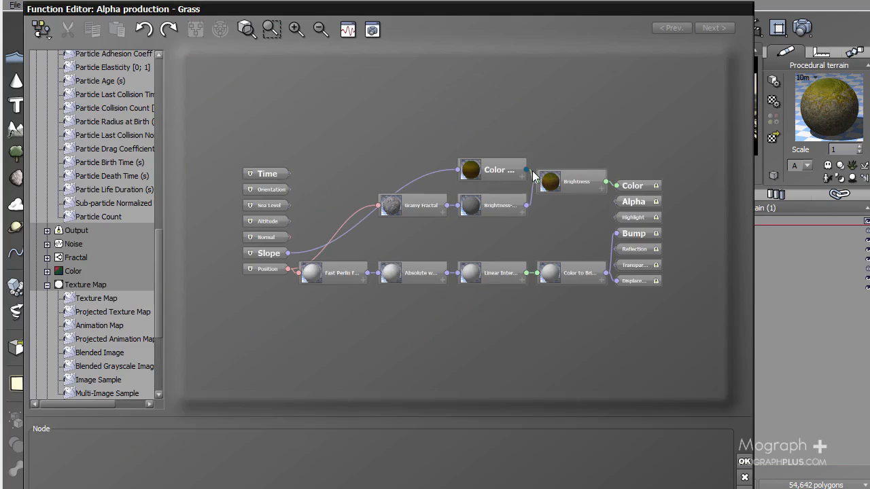
# - Add a Texture Map node below the Grass function graph and arrange the Alpha output and UV Coordinates input around it
pyautogui.moveTo(532, 171); pyautogui.dragTo(537, 182)
pyautogui.moveTo(573, 14); pyautogui.dragTo(569, 0)
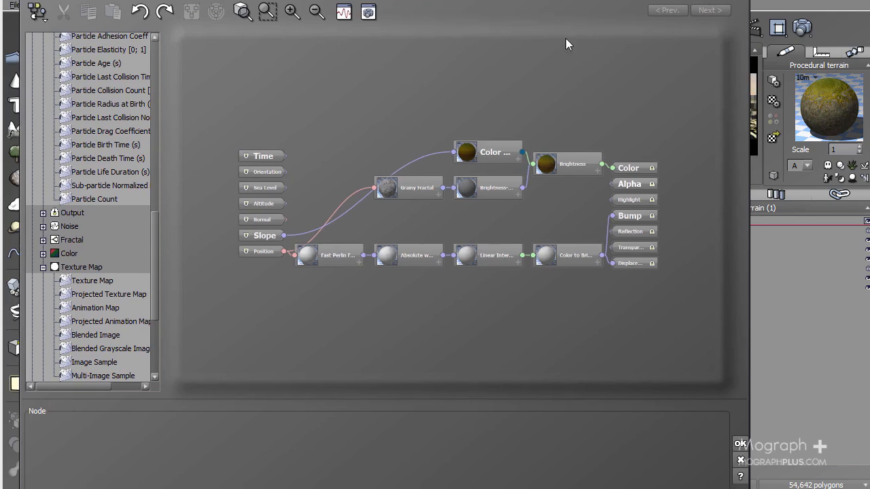
pyautogui.moveTo(626, 184); pyautogui.dragTo(625, 299)
pyautogui.click(55, 280)
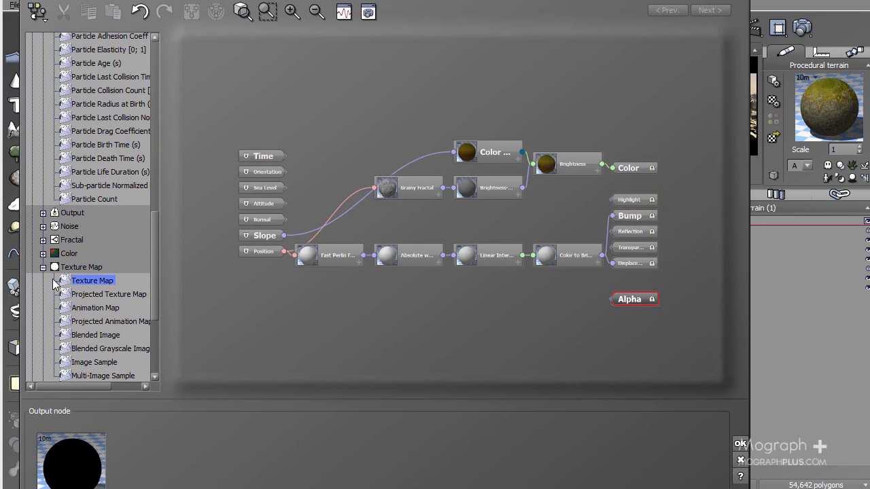
pyautogui.moveTo(65, 285); pyautogui.dragTo(408, 354)
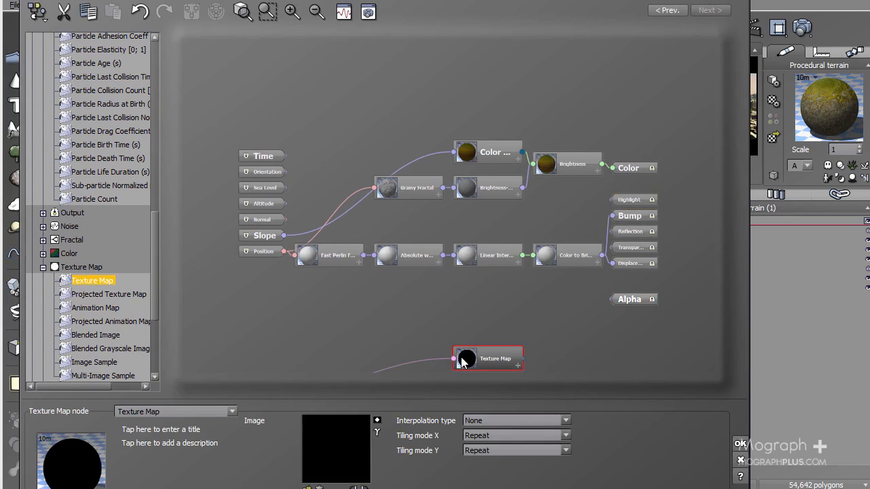
pyautogui.moveTo(463, 362); pyautogui.dragTo(460, 334)
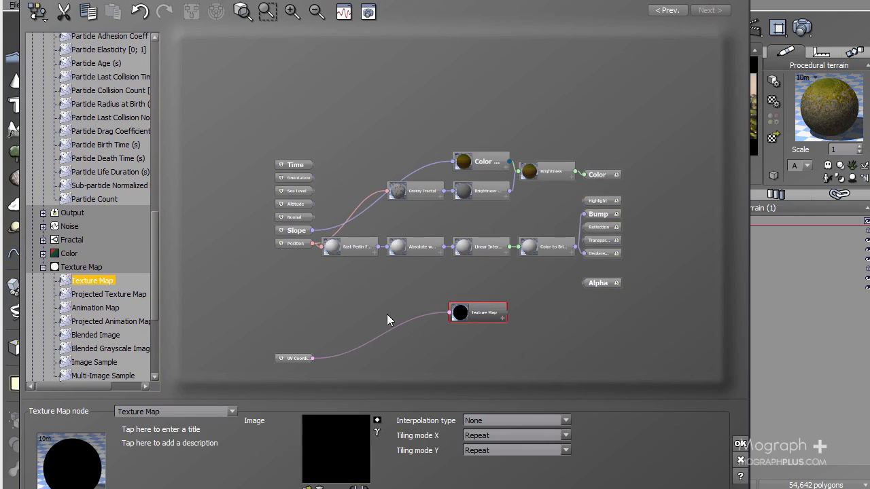
pyautogui.moveTo(271, 378); pyautogui.dragTo(270, 306)
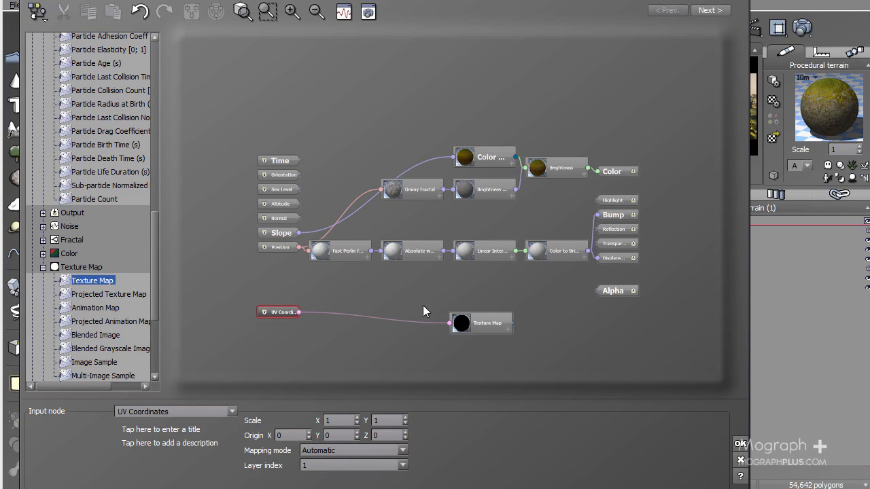
pyautogui.scroll(1, 506, 332)
pyautogui.moveTo(501, 353); pyautogui.dragTo(466, 327)
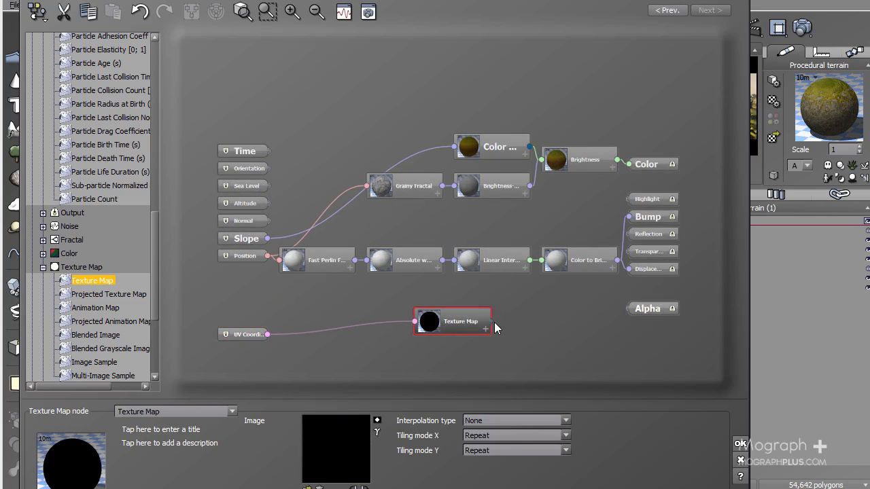
# - Load the ALPHA picture from folder 24 as the Texture Map node's image
pyautogui.click(336, 448)
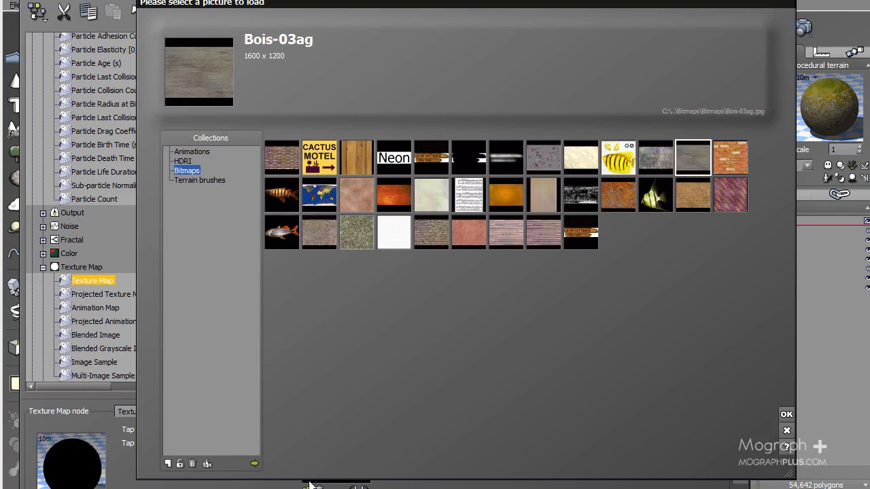
pyautogui.click(208, 463)
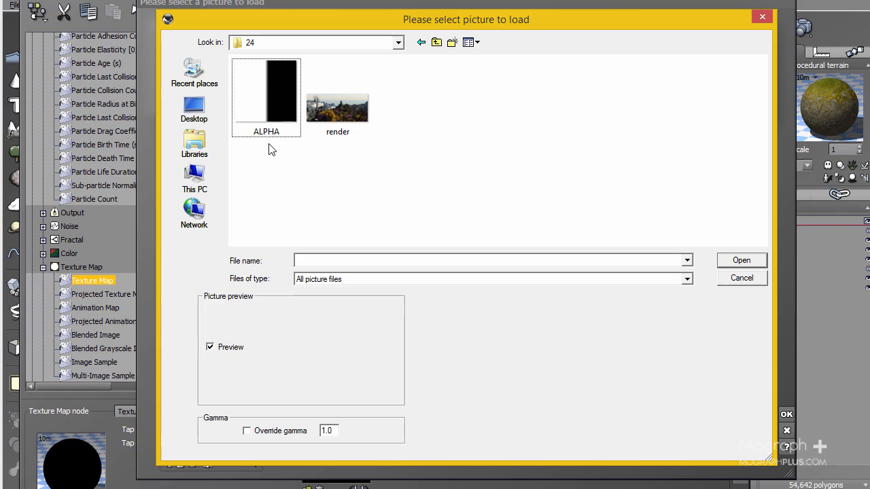
pyautogui.click(270, 108)
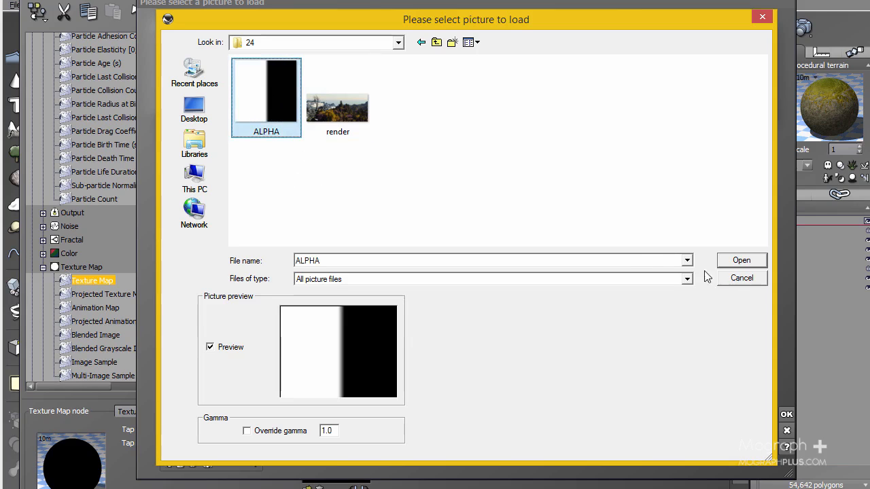
pyautogui.click(741, 260)
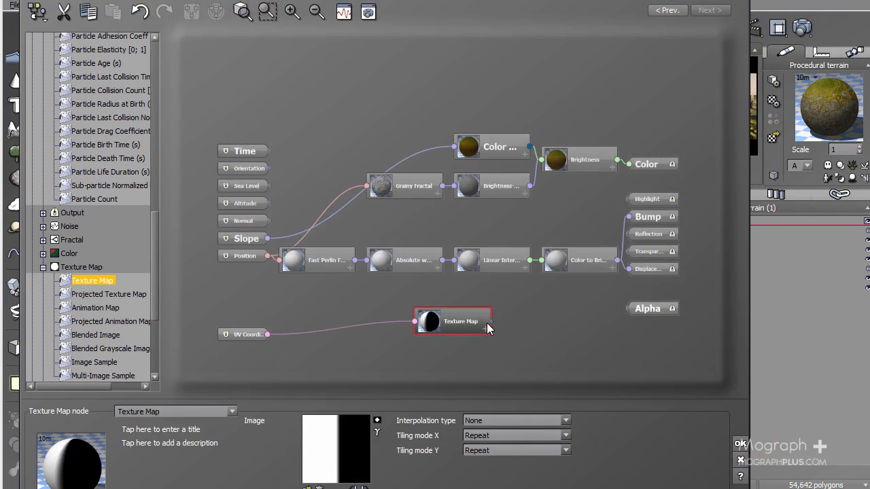
# - Connect the Texture Map node's grayscale output to the Alpha output and show the node's image settings
pyautogui.moveTo(628, 308); pyautogui.dragTo(491, 324)
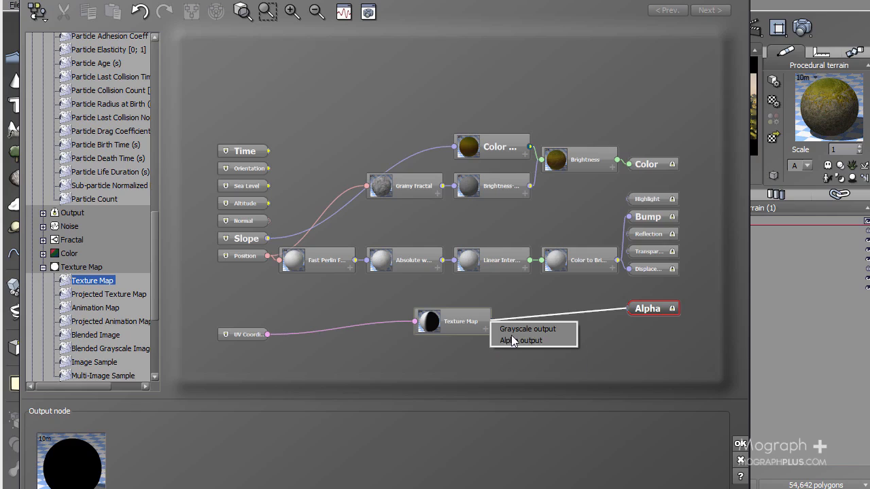
pyautogui.click(511, 331)
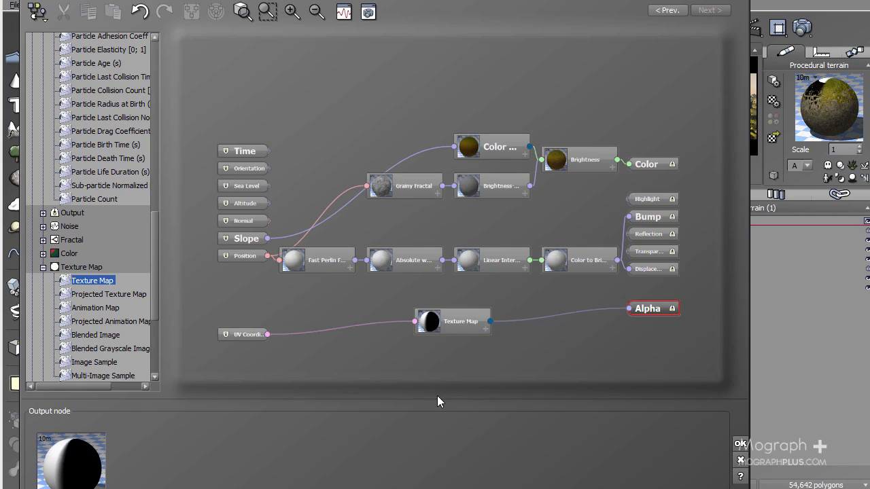
pyautogui.click(450, 328)
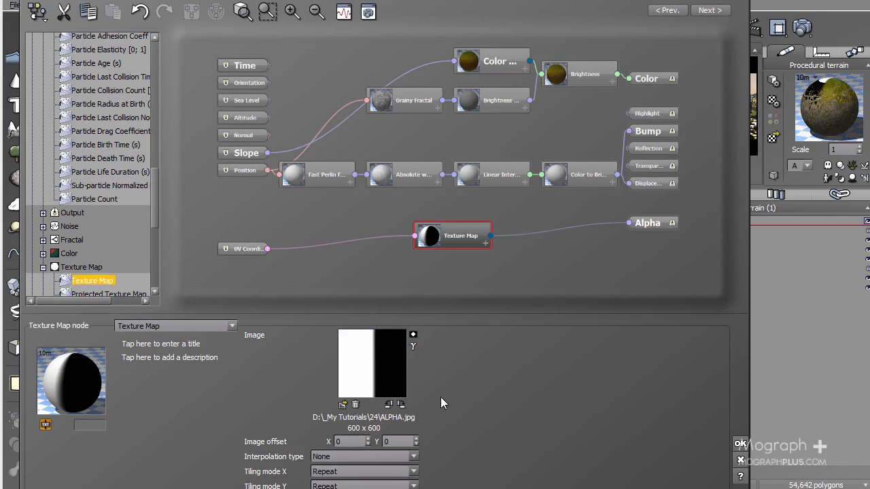
# - Set the UV Coordinates mapping mode to Toroidal, accepting the material changes, and return to the four-view layout
pyautogui.click(226, 247)
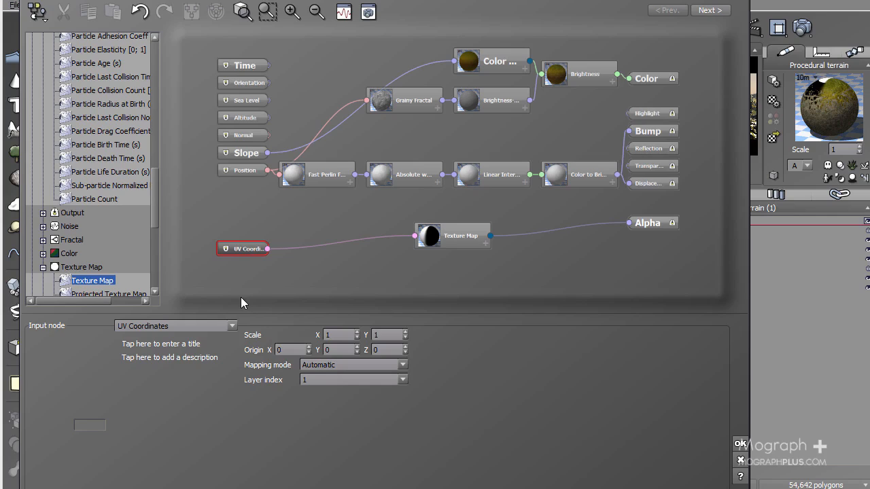
pyautogui.moveTo(245, 246); pyautogui.dragTo(245, 234)
pyautogui.click(333, 366)
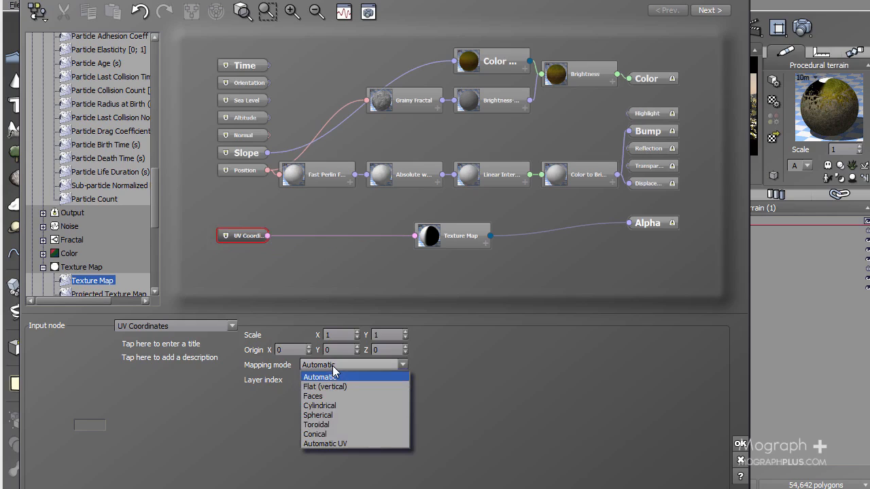
pyautogui.click(381, 424)
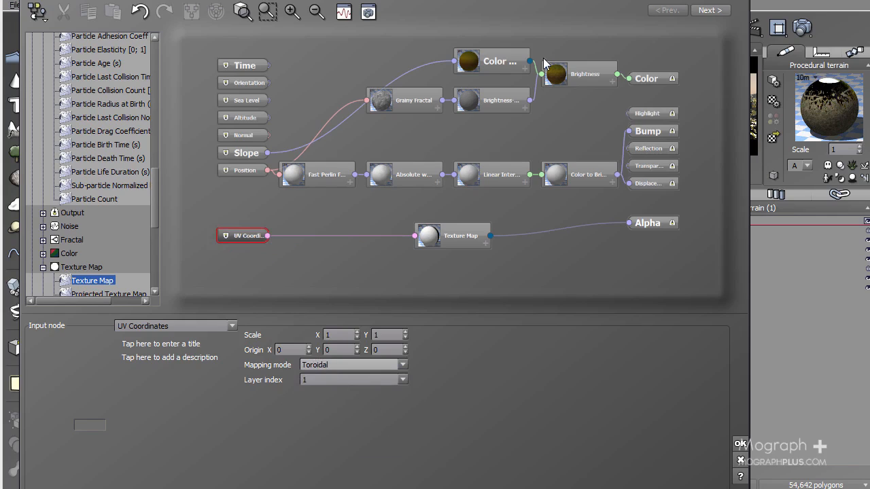
pyautogui.click(741, 444)
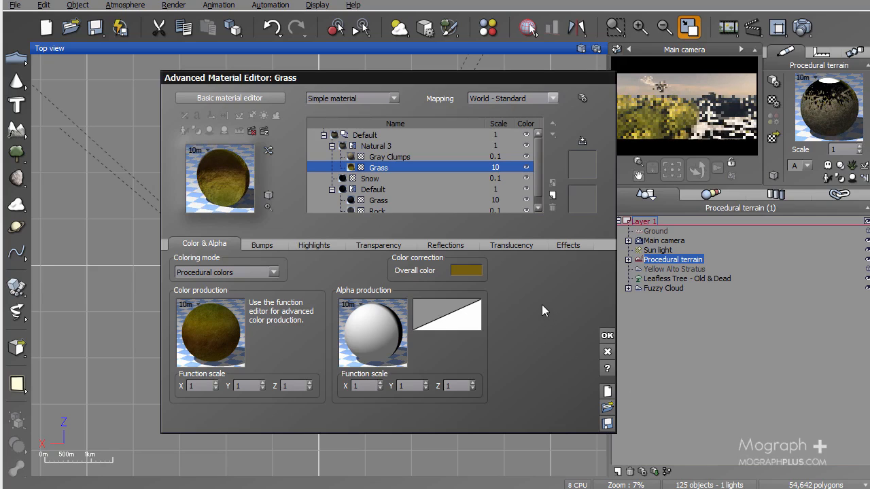
pyautogui.click(607, 335)
pyautogui.doubleClick(298, 52)
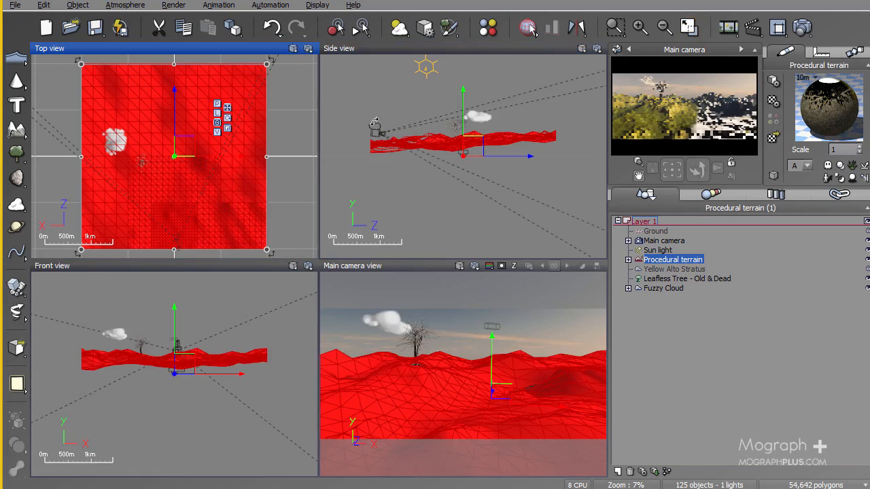
pyautogui.doubleClick(431, 266)
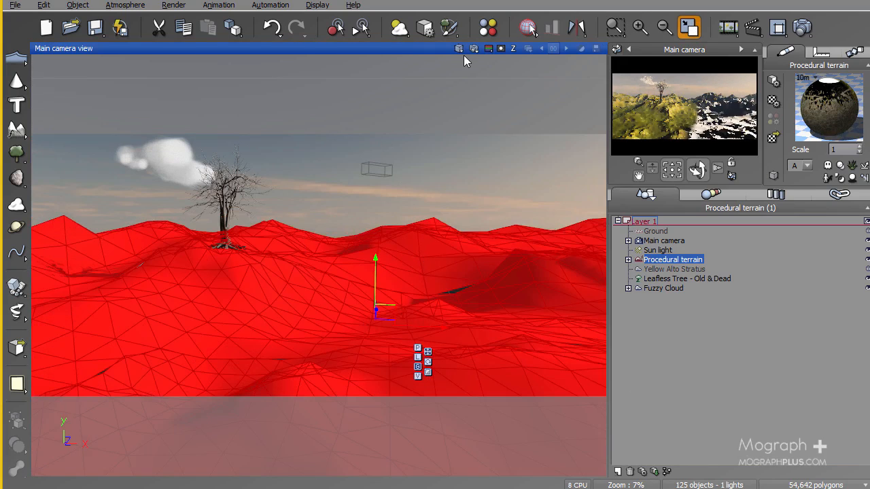
pyautogui.click(459, 49)
pyautogui.click(503, 68)
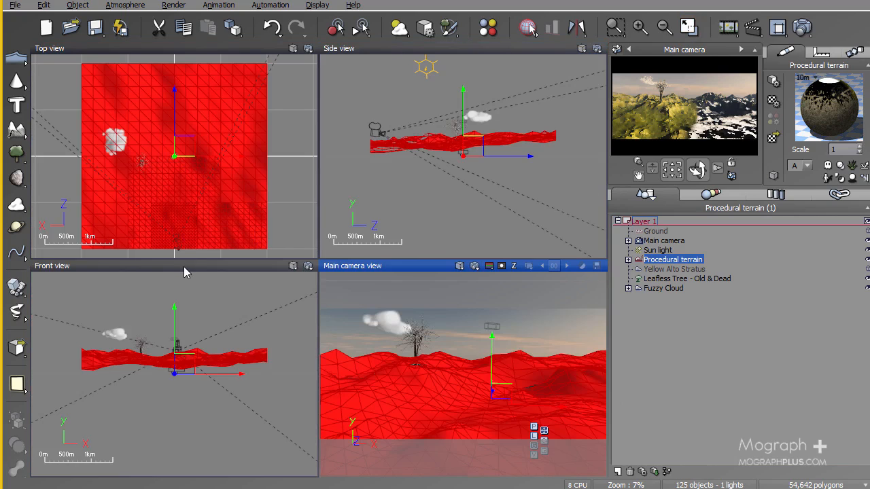
# - Maximize the front viewport, switch it to a perspective view and frame the whole terrain from above
pyautogui.doubleClick(184, 266)
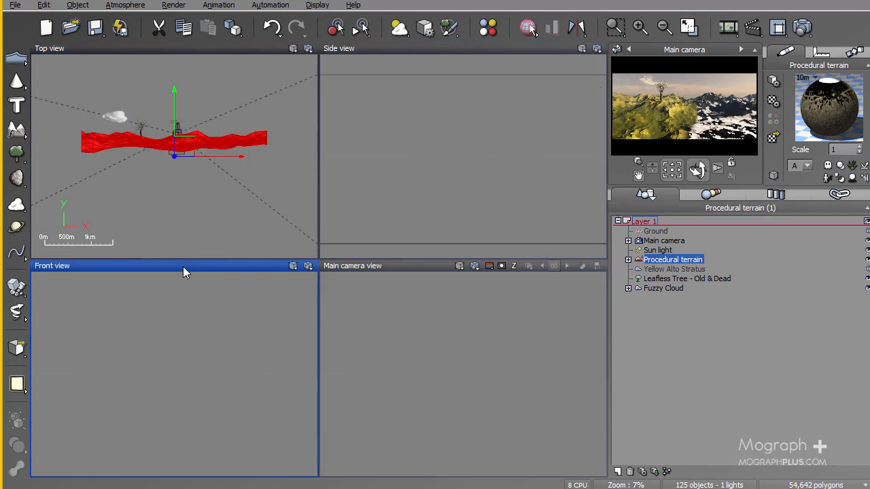
pyautogui.click(581, 48)
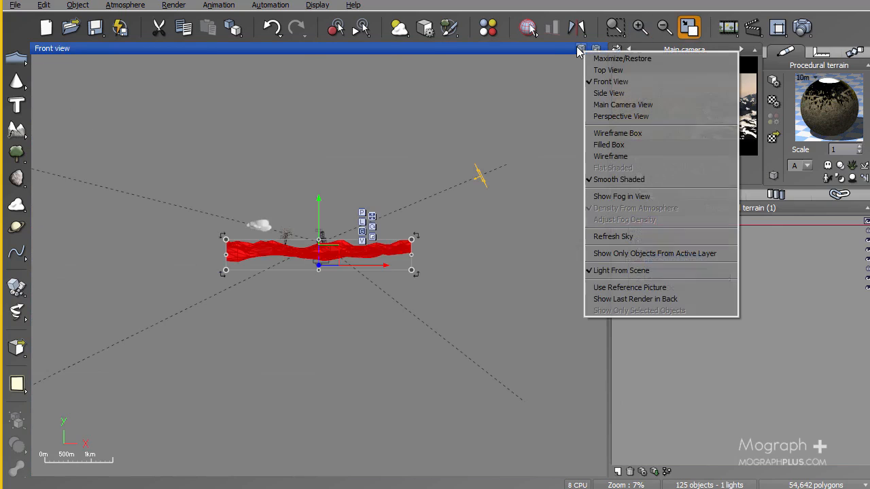
pyautogui.click(641, 116)
pyautogui.keyDown('ctrl'); pyautogui.moveTo(350, 247); pyautogui.dragTo(303, 286, button='right'); pyautogui.keyUp('ctrl')
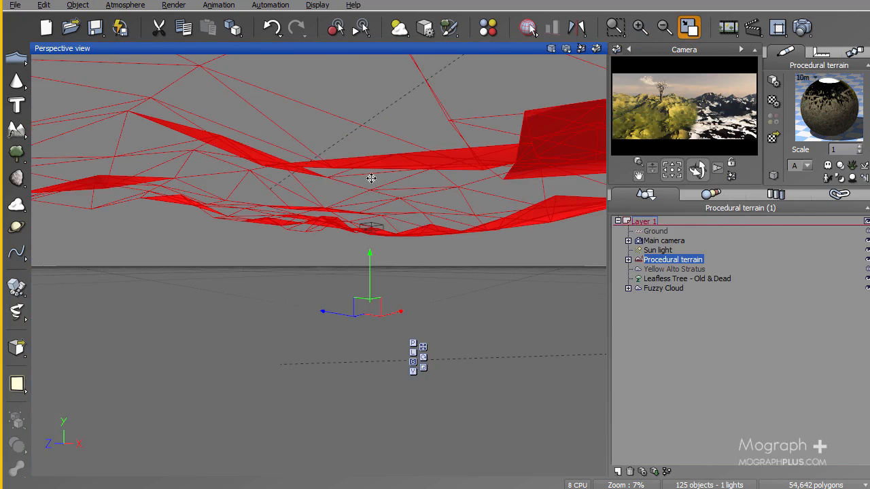
pyautogui.moveTo(443, 185); pyautogui.dragTo(402, 224, button='right')
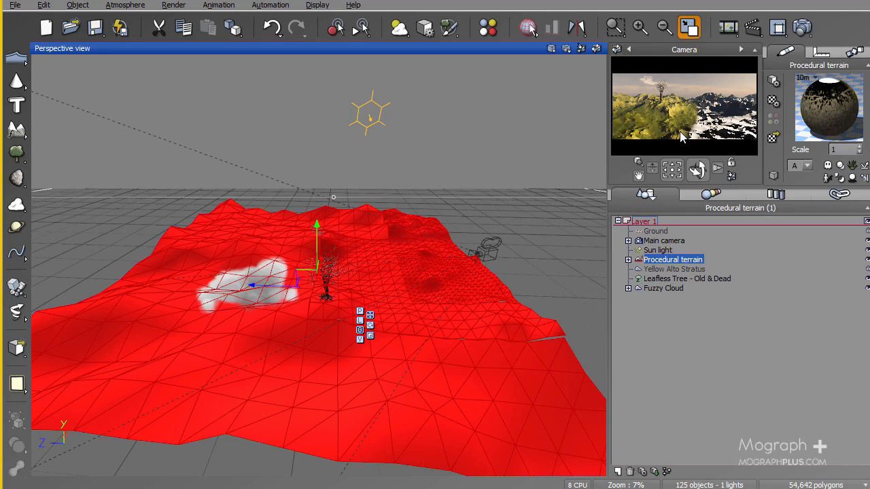
# - Render the perspective view with the luminous materials left as they are, and inspect the terrain from the main camera's side
pyautogui.click(566, 49)
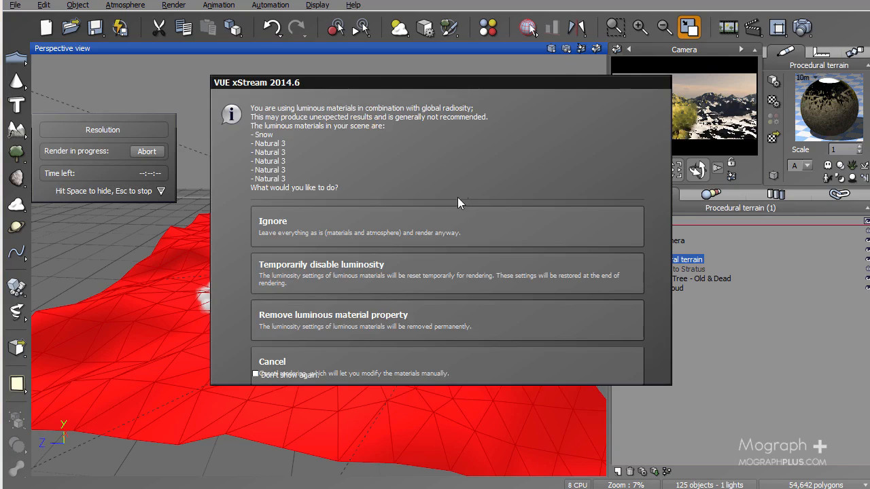
pyautogui.click(448, 224)
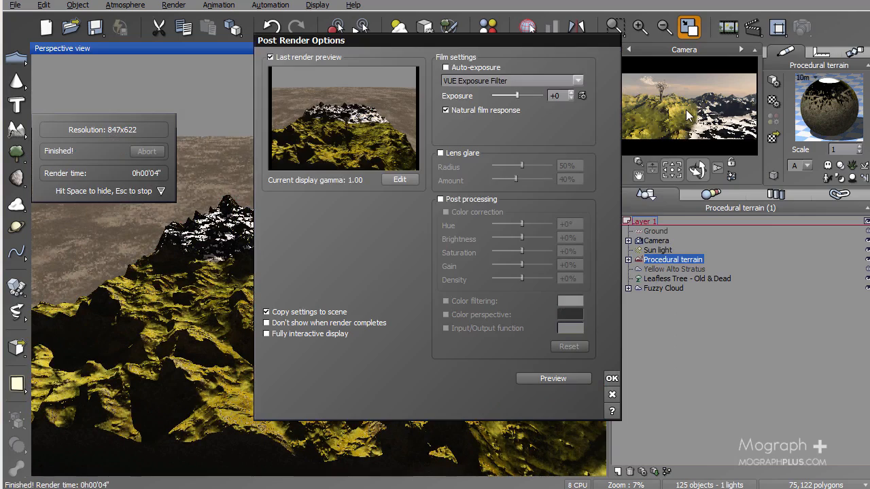
pyautogui.click(611, 378)
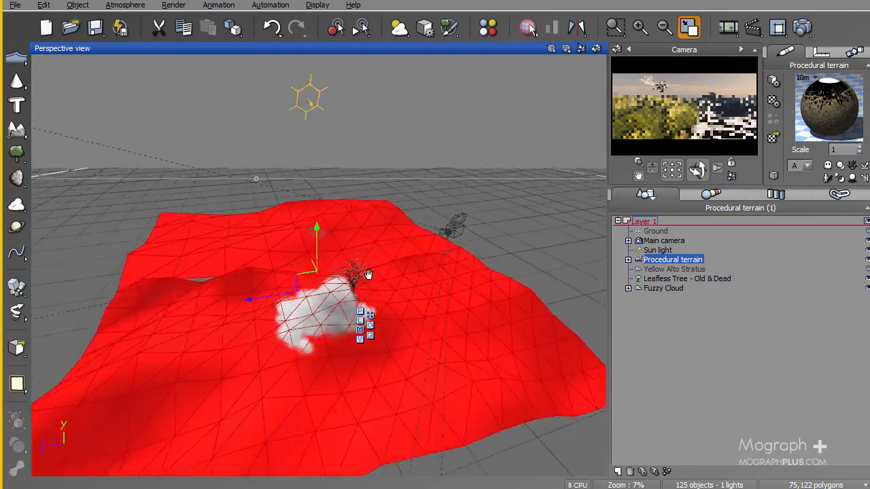
pyautogui.moveTo(369, 274); pyautogui.dragTo(184, 243, button='right')
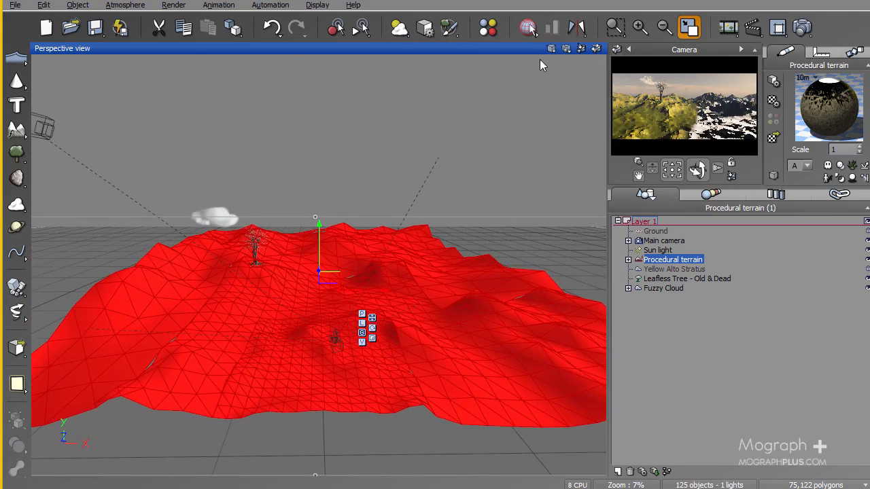
pyautogui.click(474, 174)
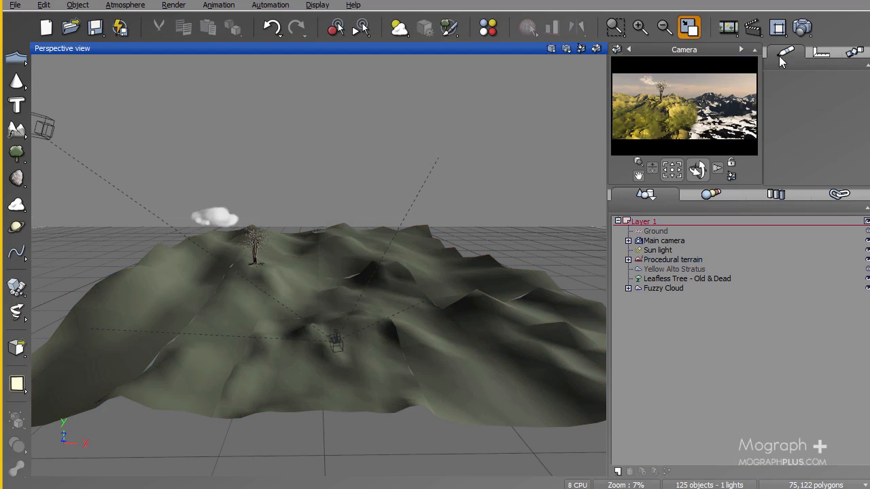
# - Reopen the alpha function of Natural 3's Grass, set the UV Coordinates X scale to -1 and accept the material changes
pyautogui.doubleClick(700, 260)
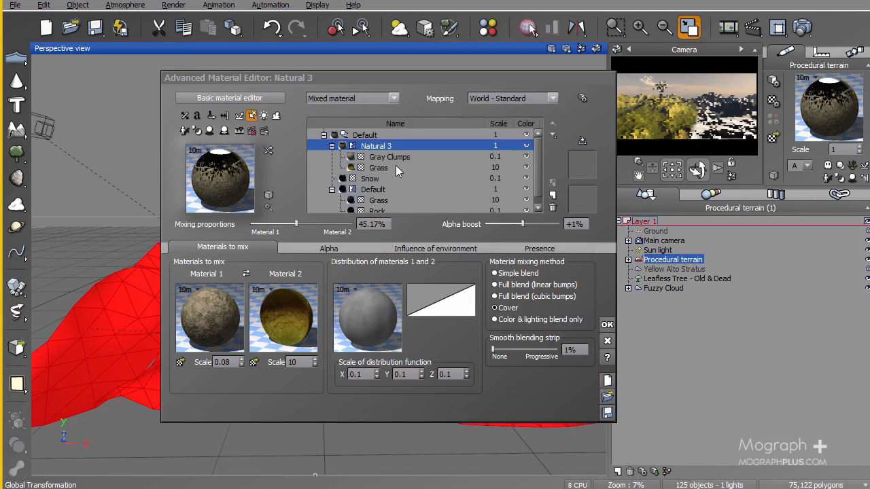
pyautogui.click(383, 168)
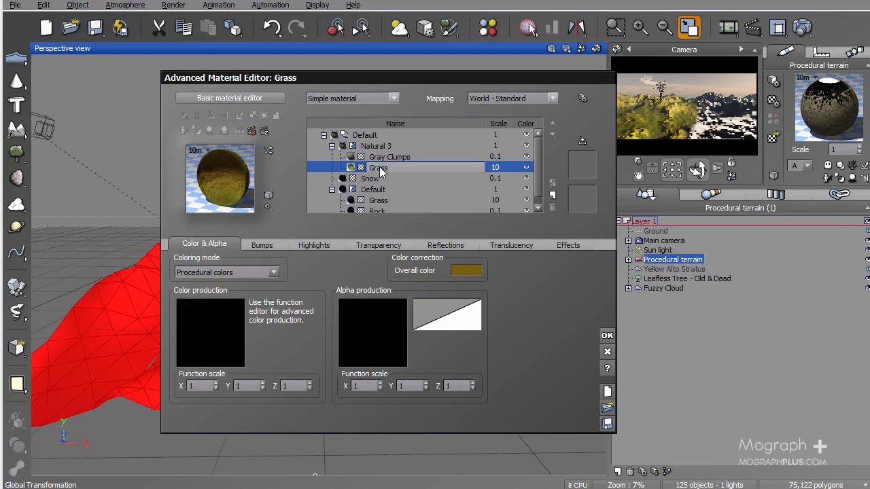
pyautogui.click(379, 325)
pyautogui.click(396, 330)
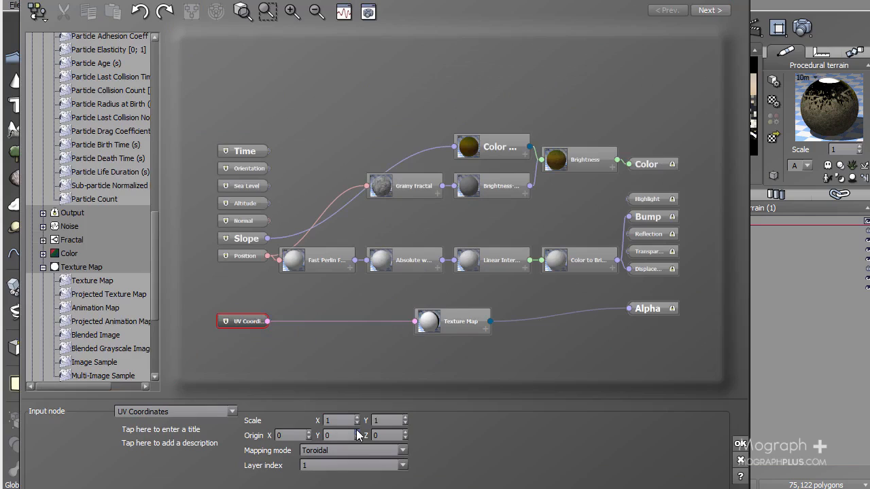
pyautogui.doubleClick(325, 422)
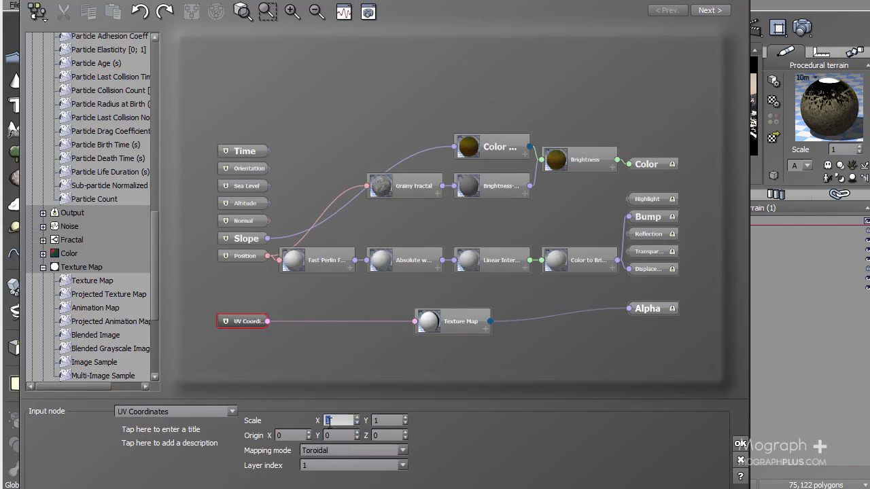
pyautogui.write('-1')
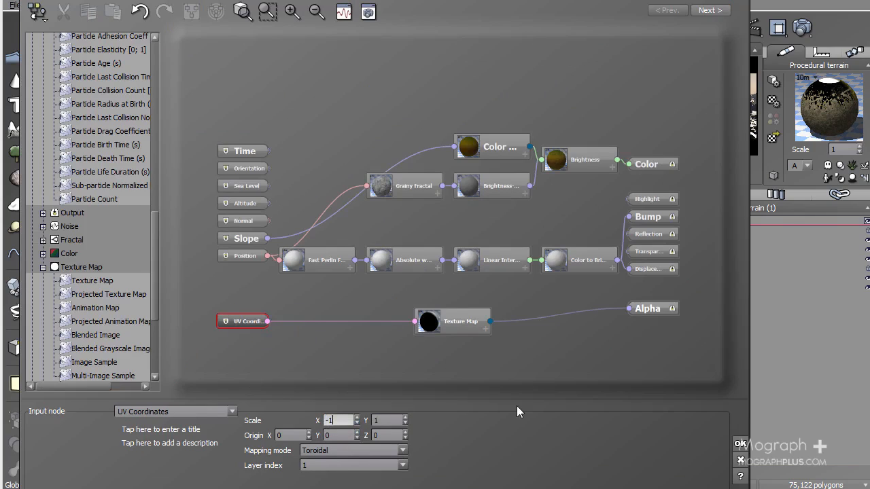
pyautogui.click(740, 445)
pyautogui.click(606, 337)
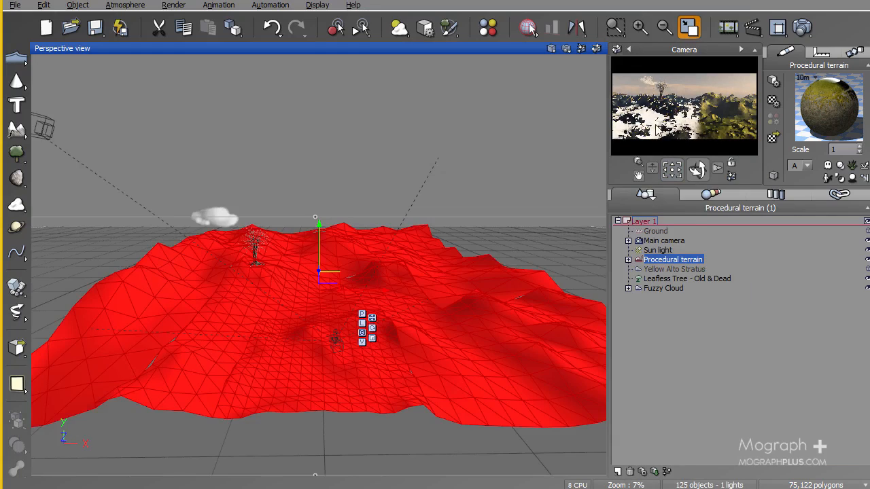
# - Maximize the main camera view and shift the camera so more of the grassy side of the terrain is in frame
pyautogui.doubleClick(333, 47)
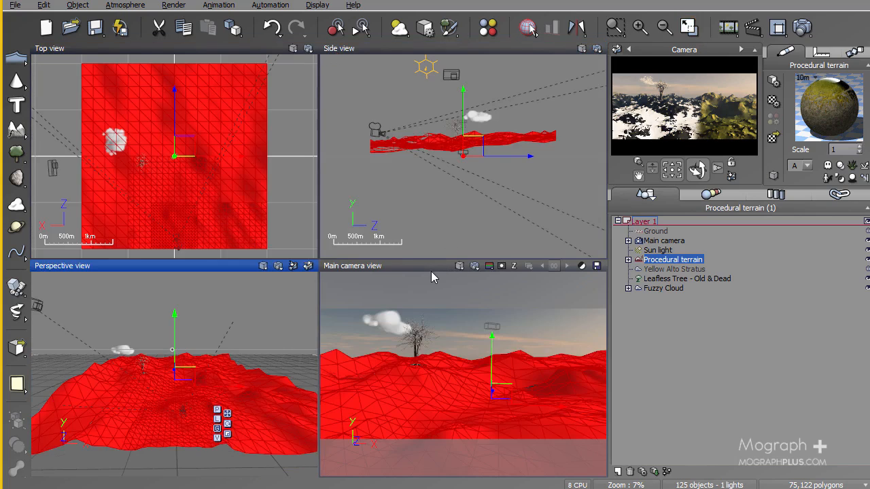
pyautogui.doubleClick(427, 266)
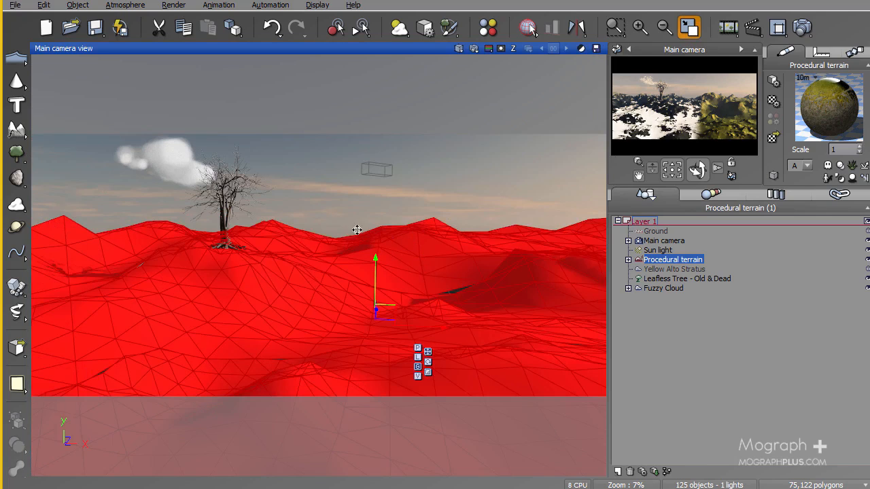
pyautogui.moveTo(389, 210); pyautogui.dragTo(325, 191, button='right')
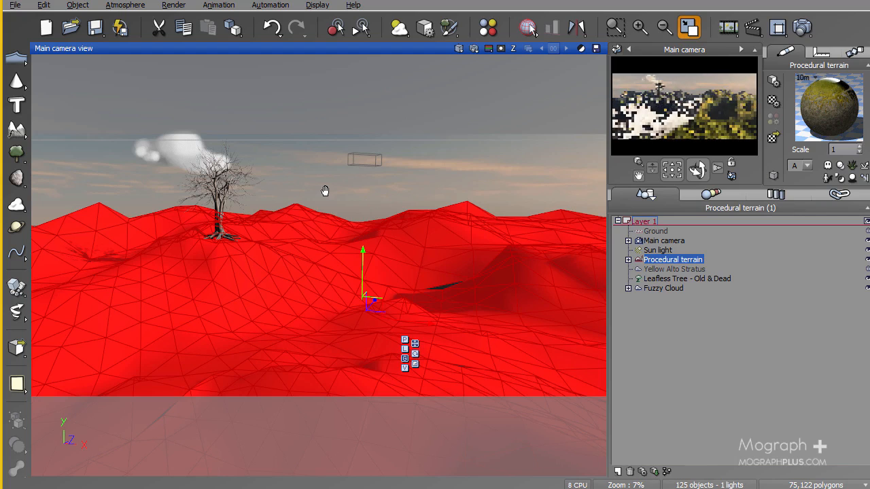
pyautogui.moveTo(350, 193); pyautogui.dragTo(235, 186, button='right')
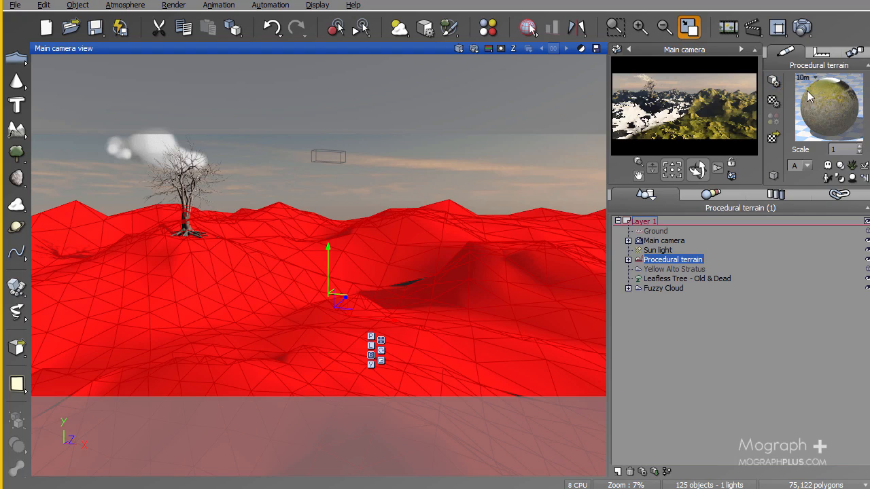
# - Add a Flat gray layer from the Basic material collection to the procedural terrain's layered material
pyautogui.doubleClick(828, 105)
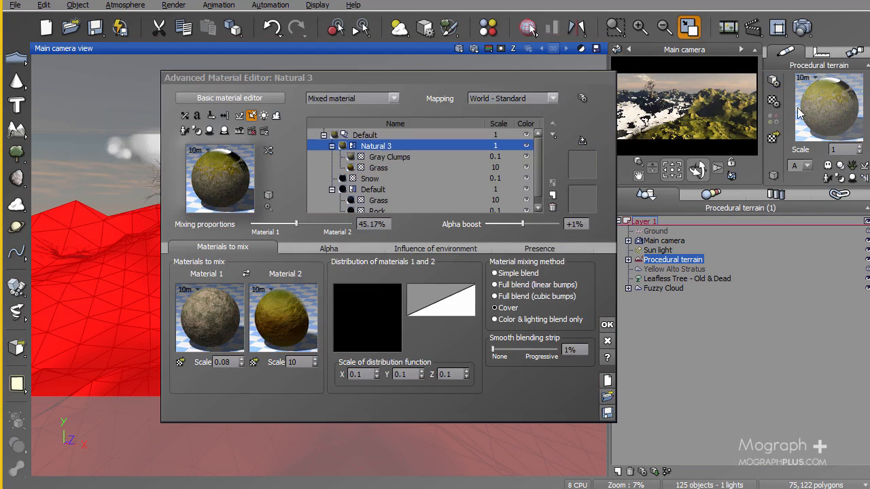
pyautogui.click(332, 146)
pyautogui.click(332, 167)
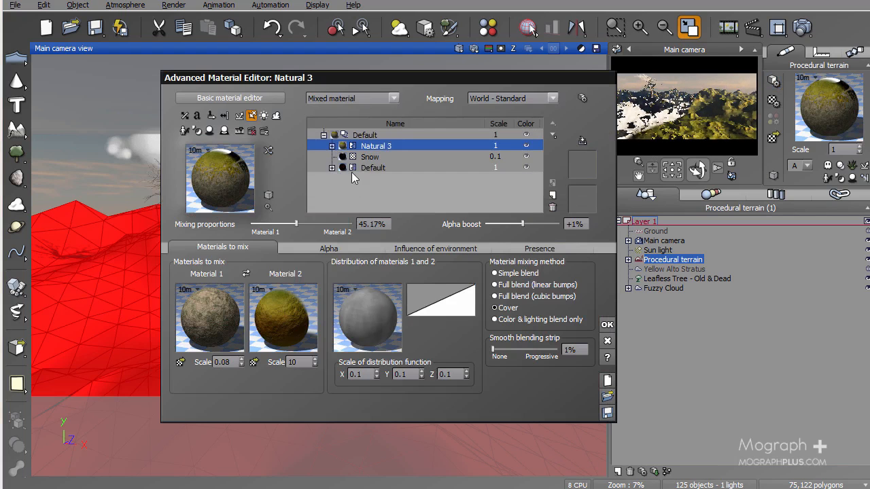
pyautogui.click(552, 197)
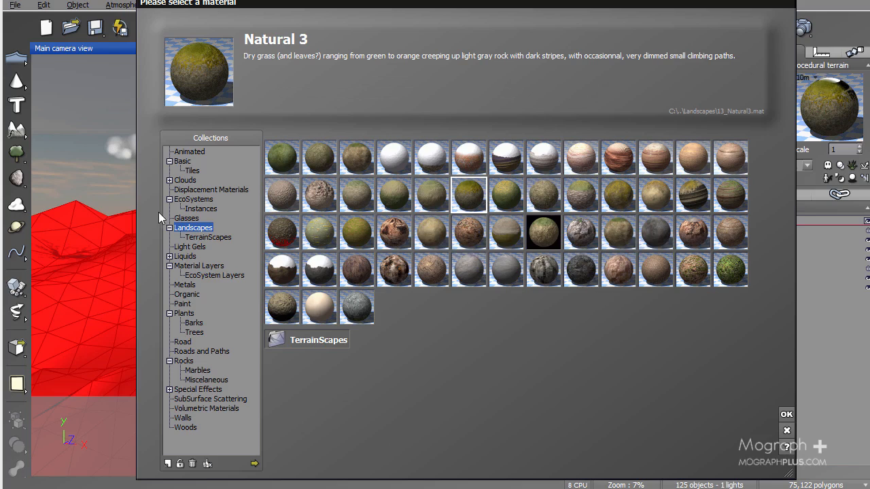
pyautogui.click(184, 164)
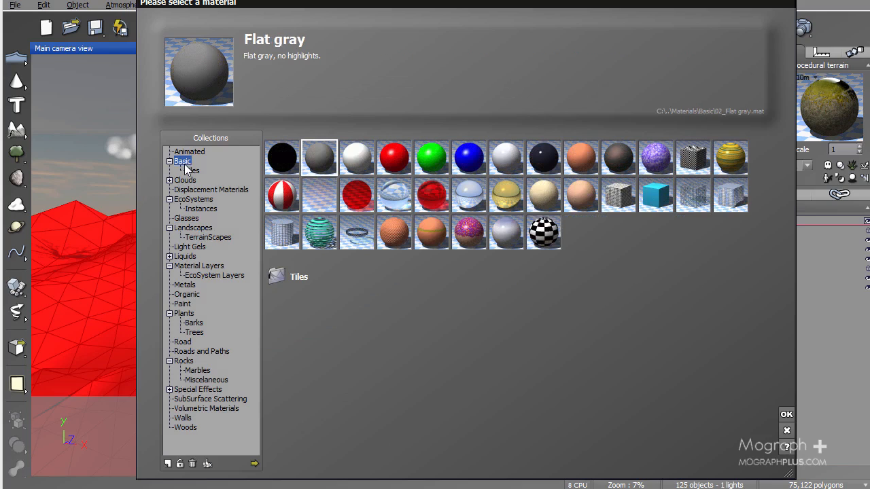
pyautogui.doubleClick(327, 164)
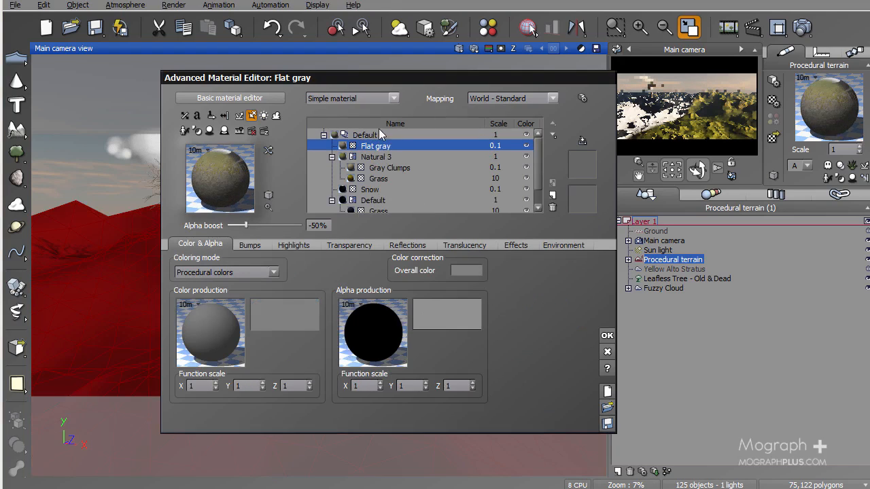
# - Change the Flat gray layer's type to EcoSystem/Particles and delete the leftover simple Flat gray layer
pyautogui.click(380, 100)
pyautogui.click(343, 140)
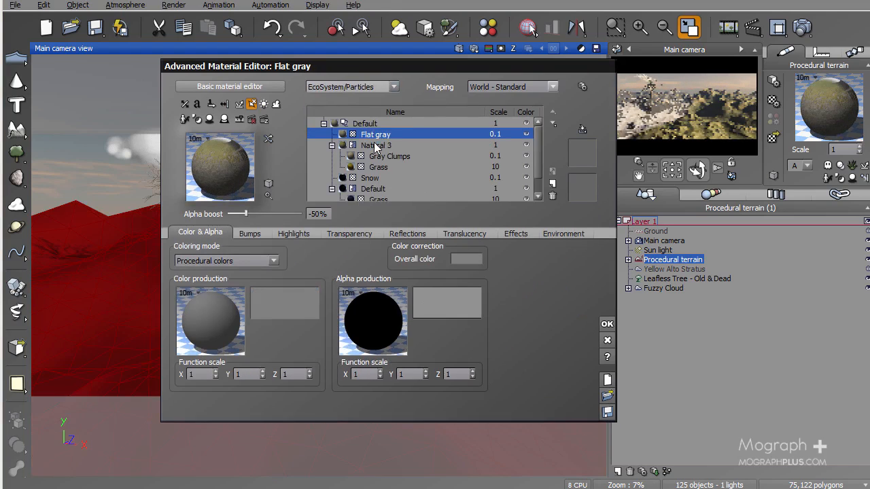
pyautogui.click(376, 144)
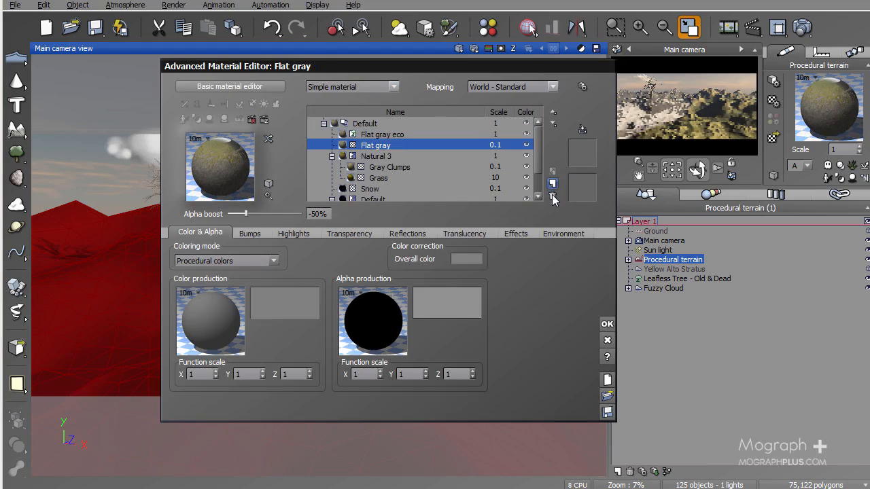
pyautogui.click(552, 197)
# - Copy the alpha production function of Natural 3's Grass and paste it into the Gray Clumps alpha production
pyautogui.click(380, 167)
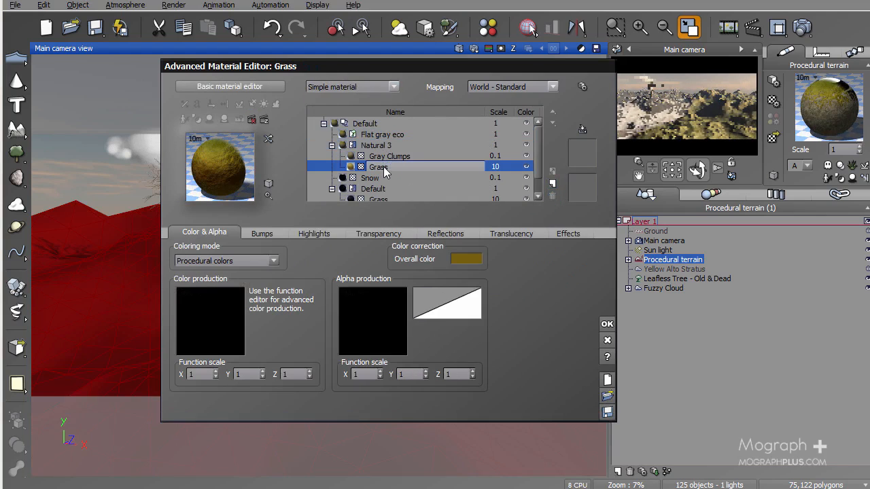
pyautogui.rightClick(390, 316)
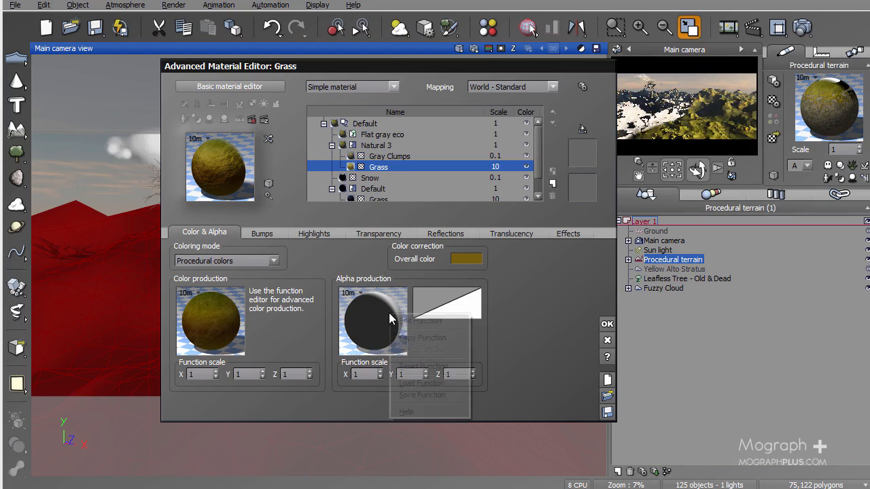
pyautogui.click(423, 338)
pyautogui.doubleClick(389, 156)
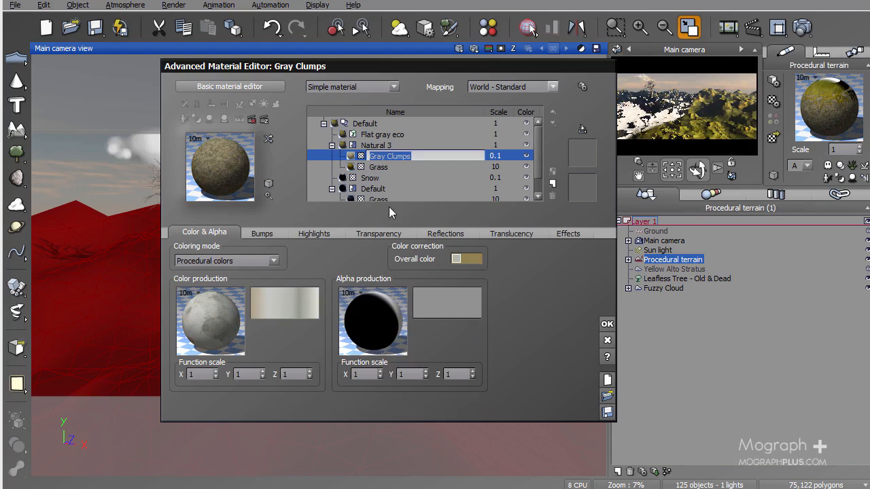
pyautogui.rightClick(385, 315)
pyautogui.click(434, 348)
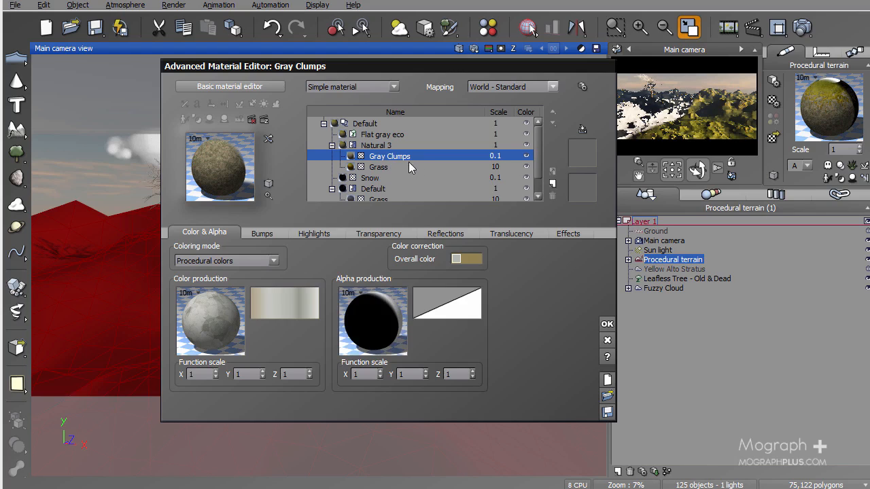
# - Add the Patch of Grass plant from the Grasses - Plants collection to the Flat gray eco layer's population
pyautogui.click(332, 146)
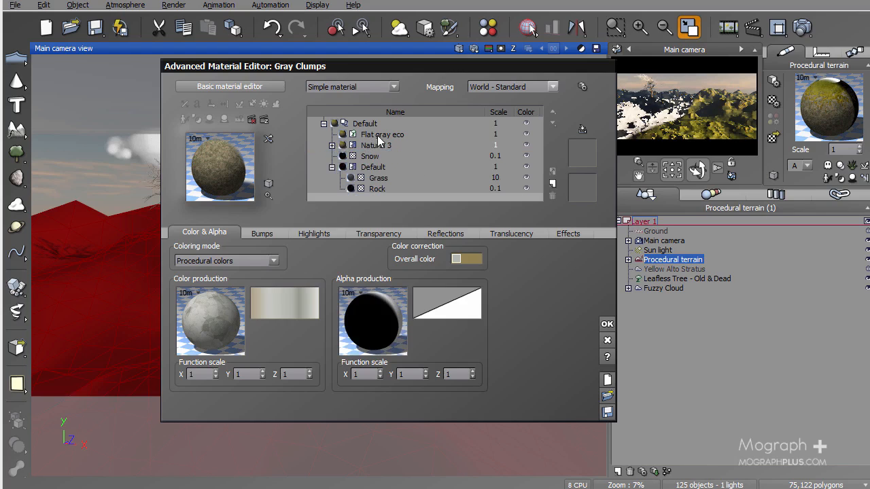
pyautogui.click(378, 135)
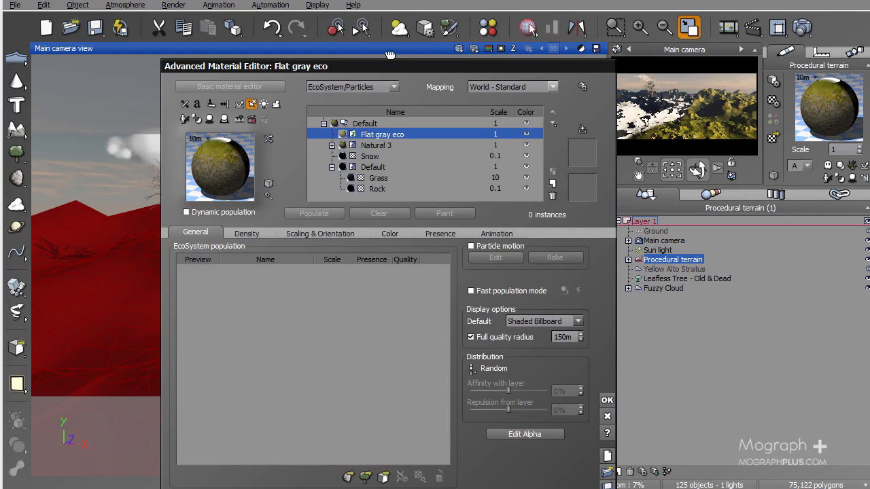
pyautogui.moveTo(390, 66); pyautogui.dragTo(358, 27)
pyautogui.click(333, 439)
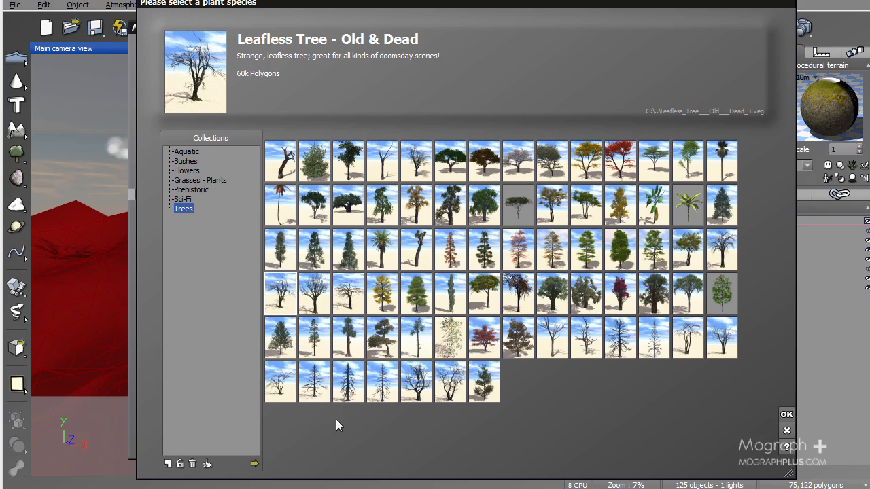
pyautogui.click(220, 180)
pyautogui.click(291, 157)
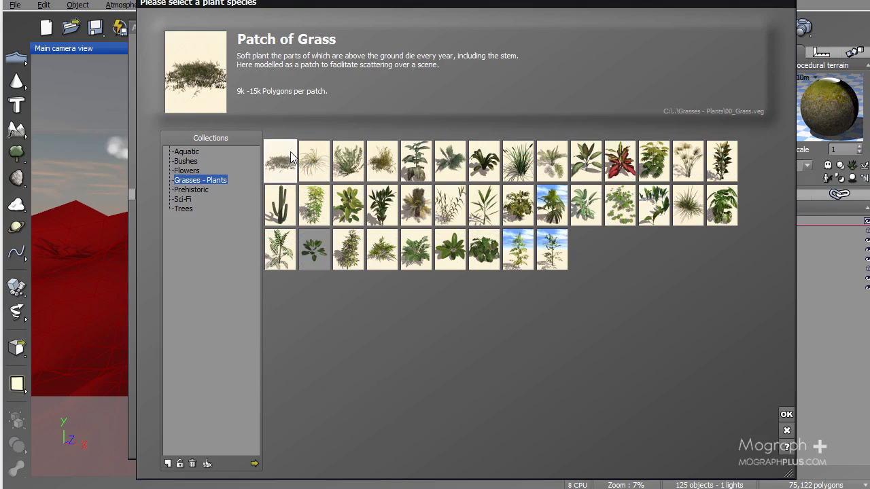
pyautogui.doubleClick(291, 157)
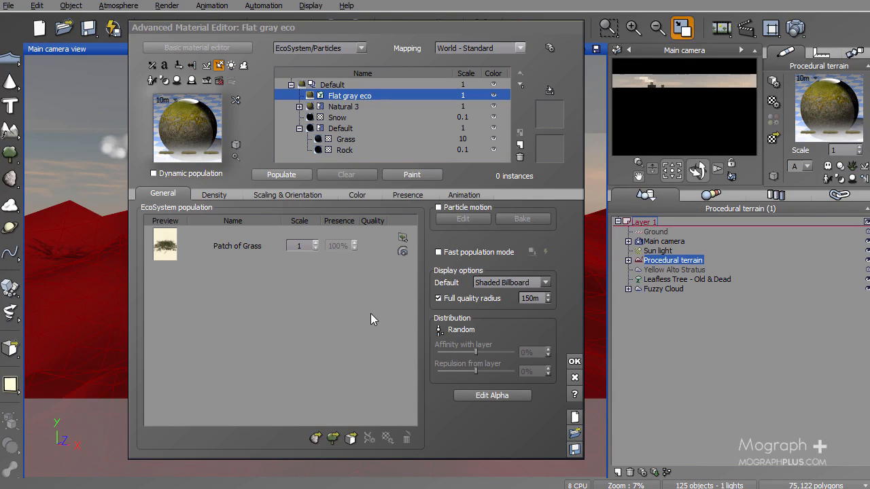
# - Browse the Grasses - Plants species and add Dry Weeds as a second plant in the EcoSystem population
pyautogui.click(334, 439)
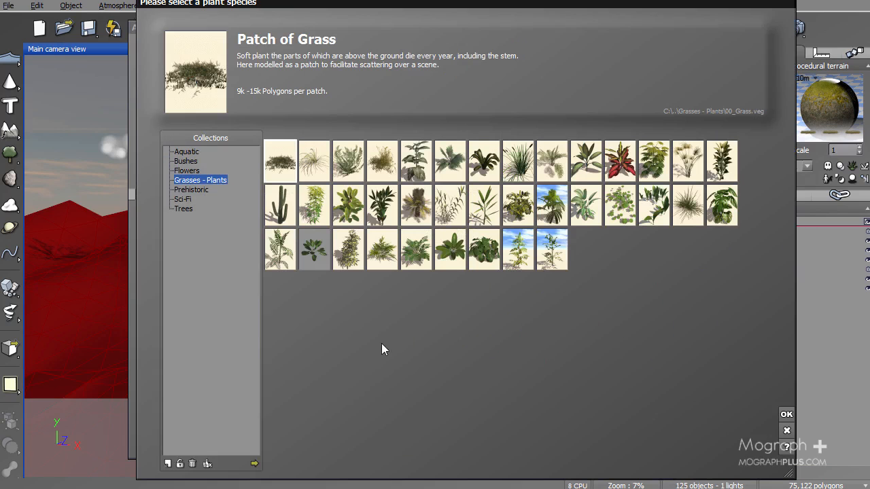
pyautogui.click(674, 210)
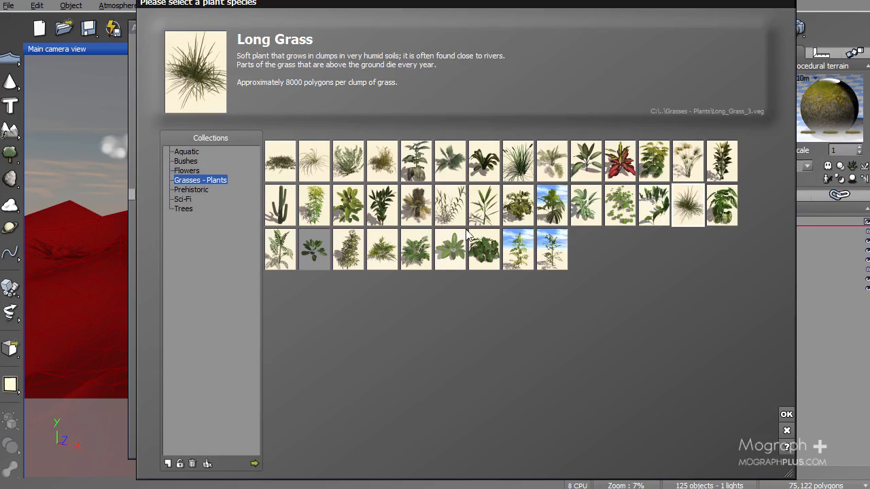
pyautogui.click(310, 157)
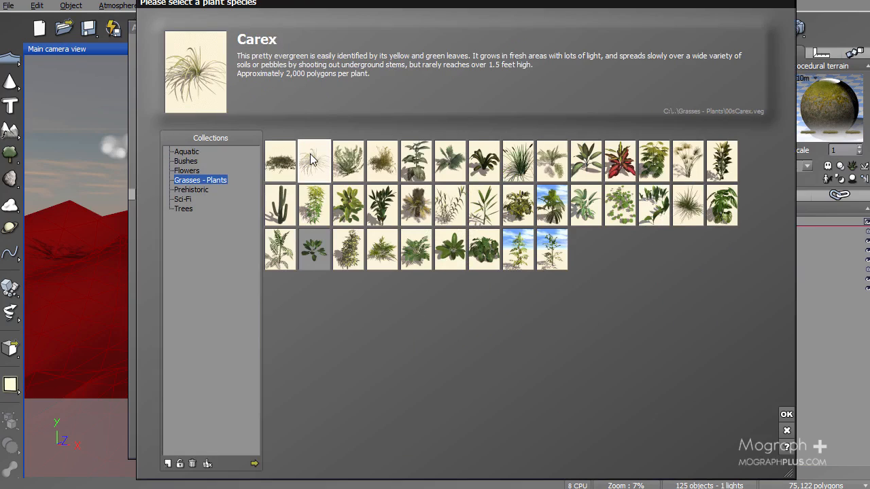
pyautogui.click(387, 169)
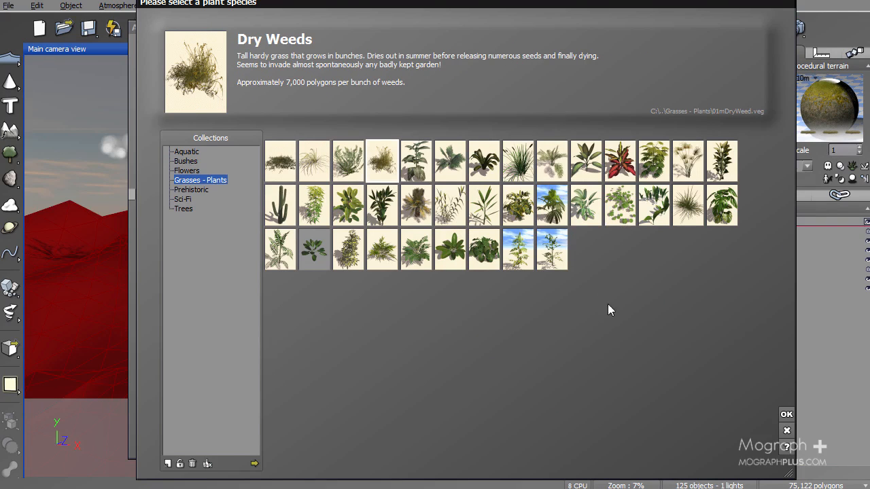
pyautogui.click(785, 416)
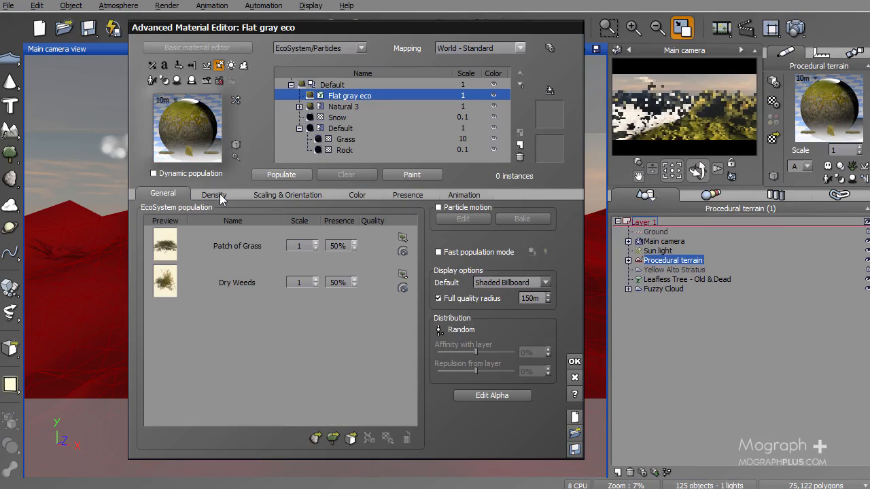
# - Set the EcoSystem's overall scaling to about 7.45 and its overall density to about 77%
pyautogui.click(263, 195)
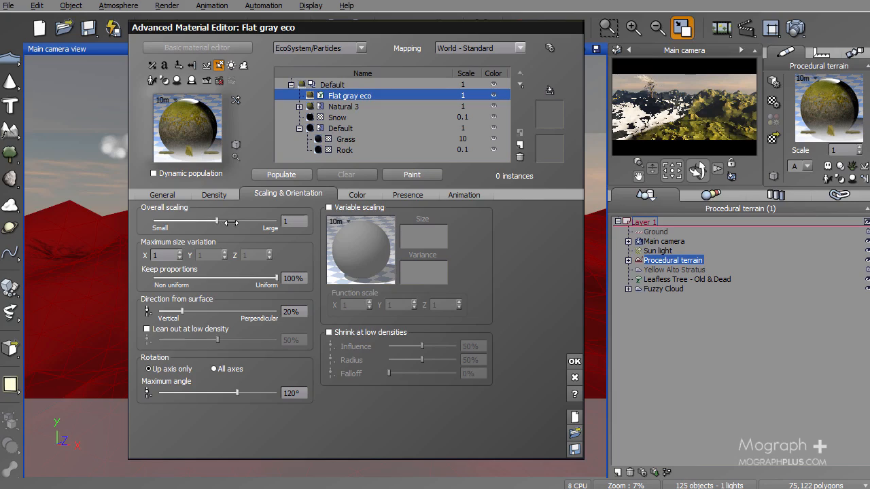
pyautogui.moveTo(231, 223); pyautogui.dragTo(248, 223)
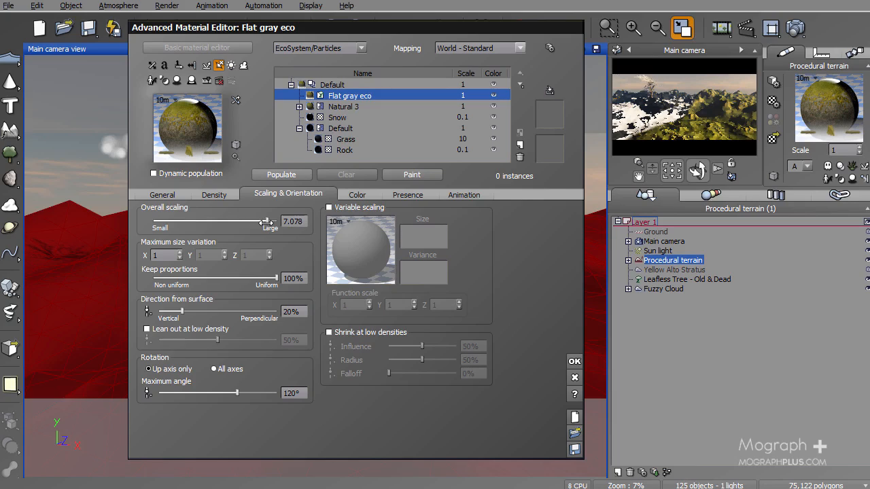
pyautogui.moveTo(266, 223); pyautogui.dragTo(269, 221)
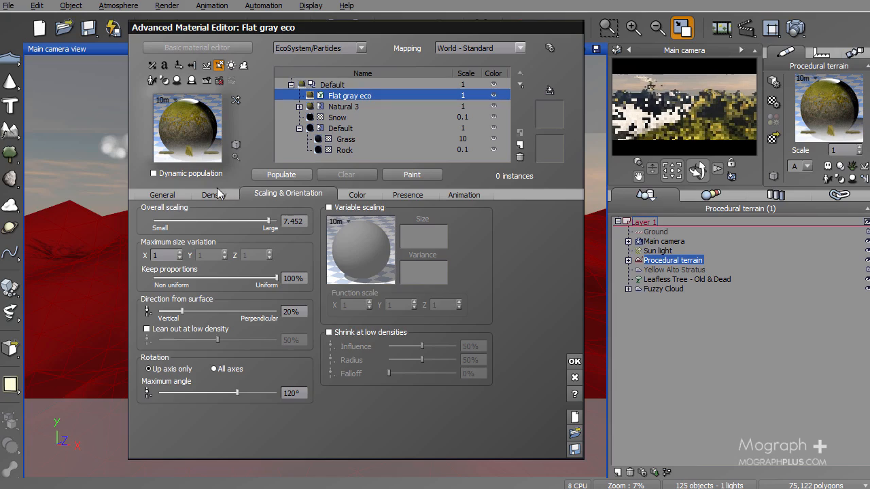
pyautogui.click(215, 194)
pyautogui.moveTo(225, 221); pyautogui.dragTo(243, 227)
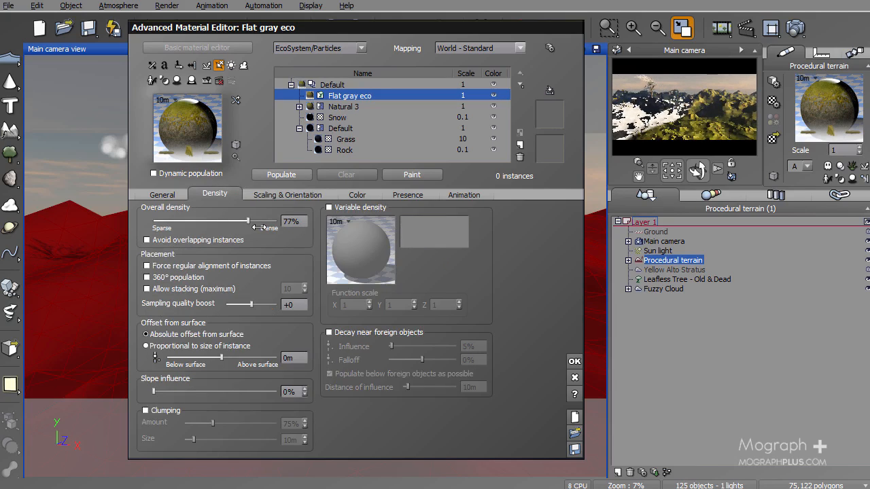
pyautogui.click(171, 196)
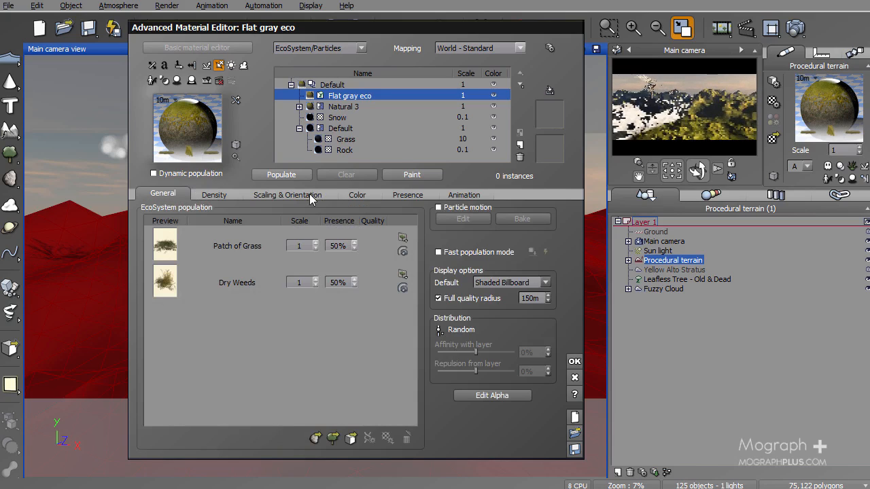
pyautogui.click(353, 196)
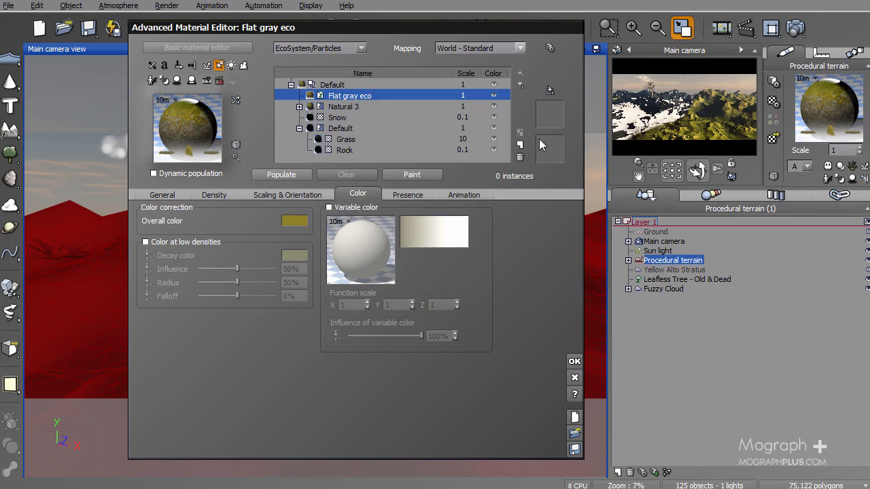
pyautogui.click(188, 191)
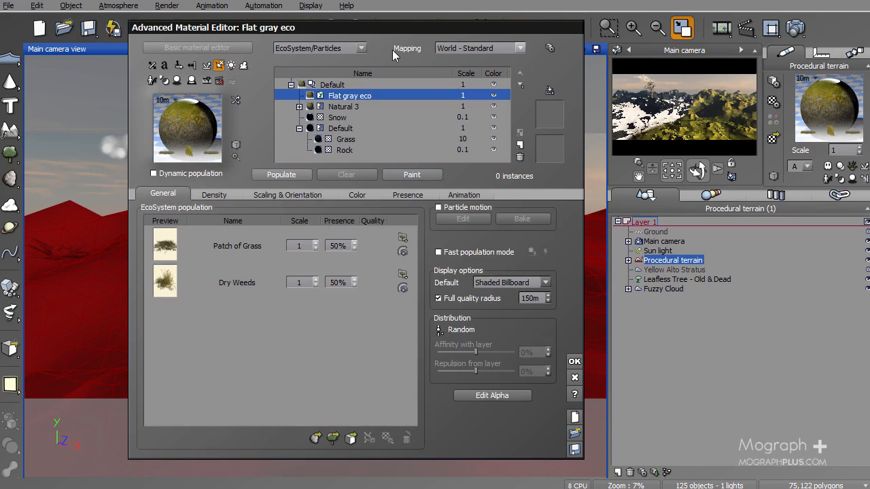
pyautogui.moveTo(410, 28); pyautogui.dragTo(244, 345)
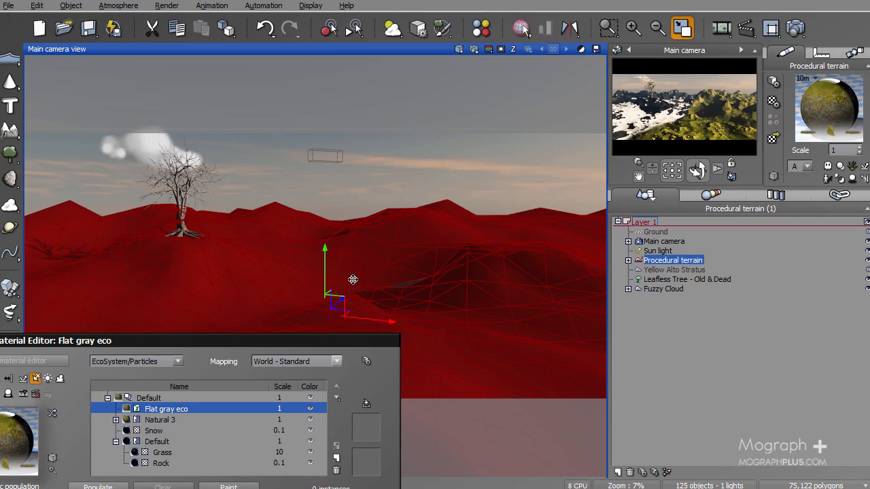
pyautogui.moveTo(318, 329); pyautogui.dragTo(425, 65)
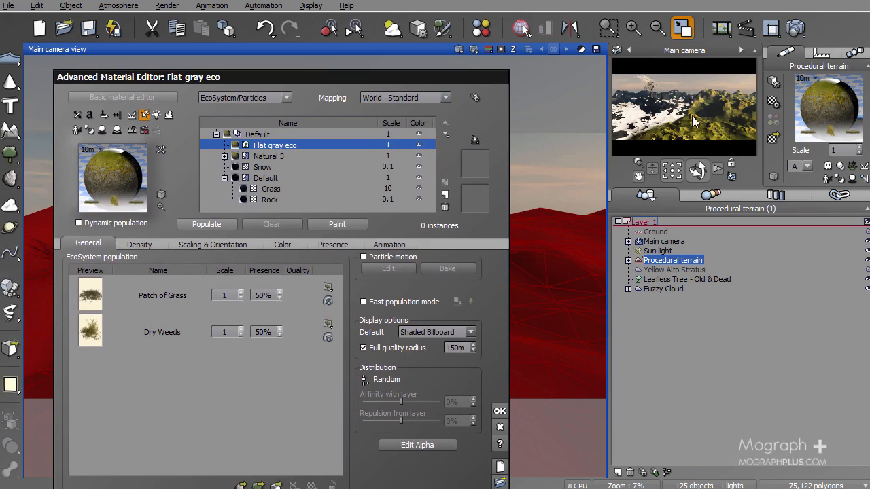
pyautogui.moveTo(451, 83); pyautogui.dragTo(468, 47)
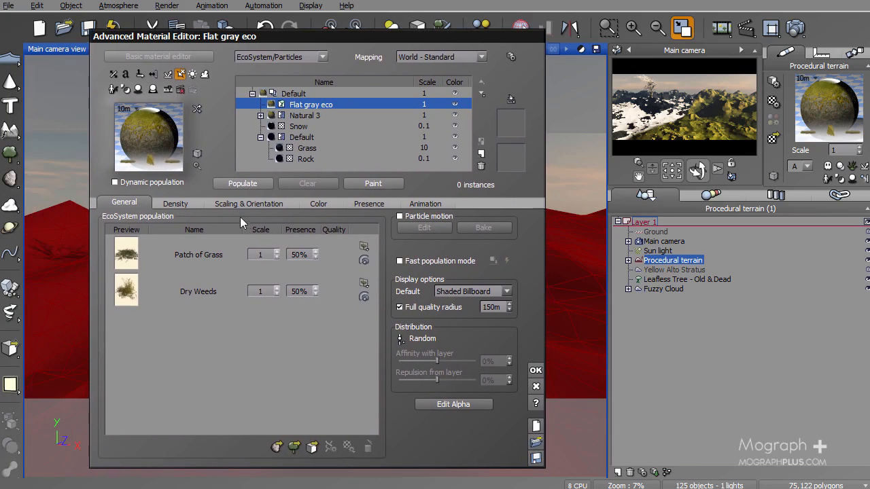
# - Open the EcoSystem layer's alpha function graph and spread out the Alpha output and Color map nodes
pyautogui.click(453, 405)
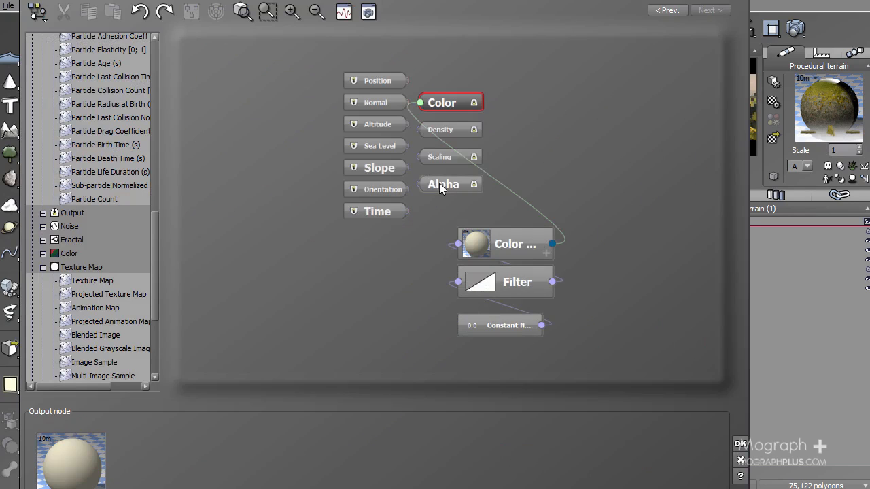
pyautogui.moveTo(439, 183); pyautogui.dragTo(580, 215)
pyautogui.moveTo(503, 258); pyautogui.dragTo(484, 110)
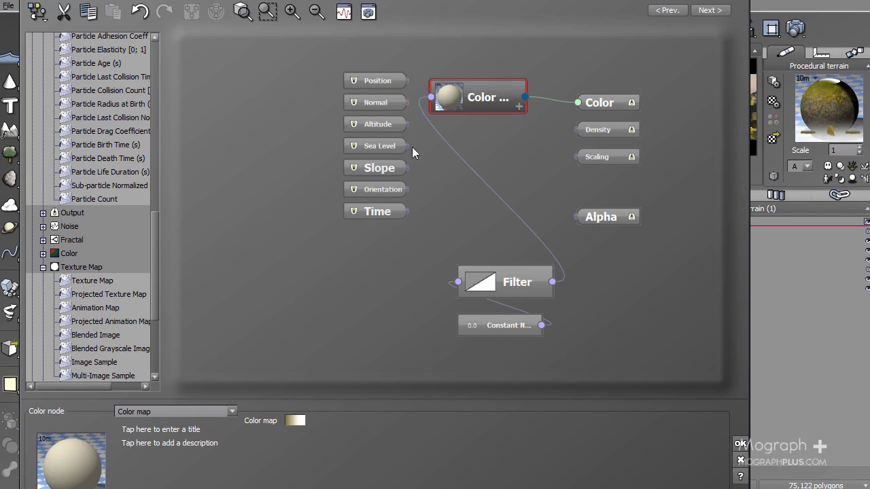
# - Rearrange the function graph: move the input nodes aside, the Filter and Constant nodes beside the Color map node, and Alpha slightly lower
pyautogui.moveTo(311, 70); pyautogui.dragTo(236, 216)
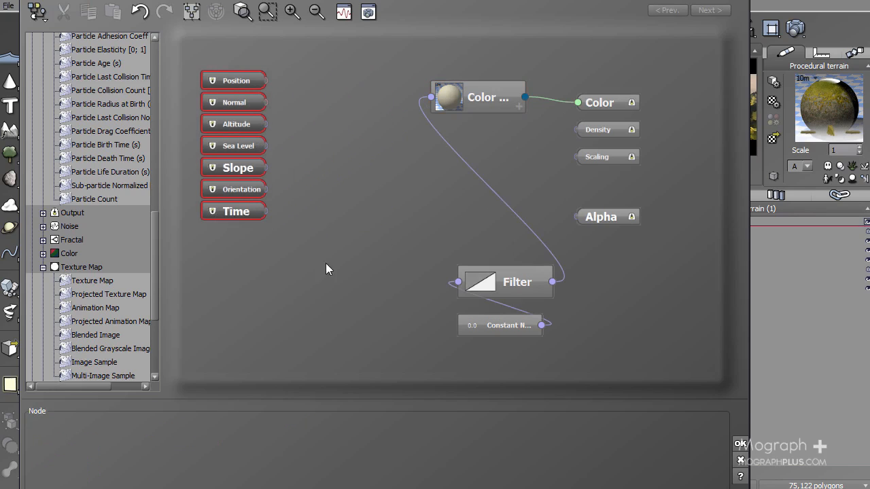
pyautogui.moveTo(433, 253); pyautogui.dragTo(528, 367)
pyautogui.moveTo(509, 283); pyautogui.dragTo(373, 142)
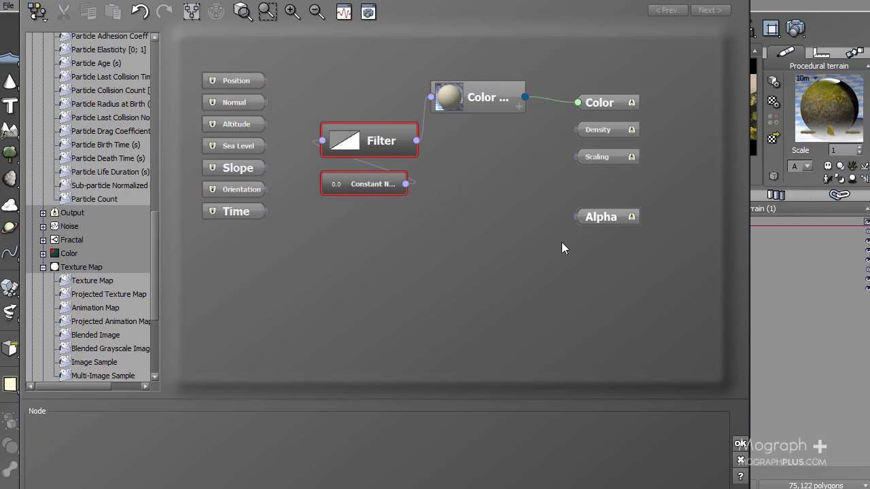
pyautogui.moveTo(618, 225); pyautogui.dragTo(624, 236)
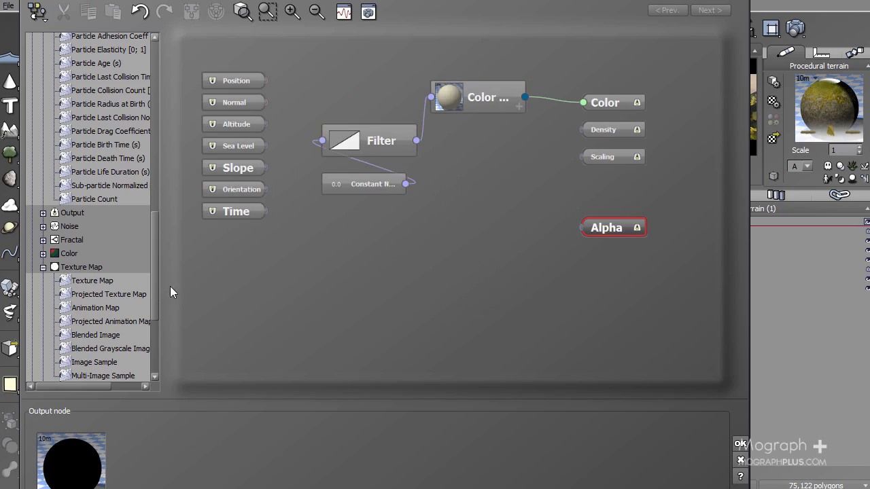
# - Add a Texture Map node below the Constant node and connect its grayscale output to the Alpha output
pyautogui.click(106, 285)
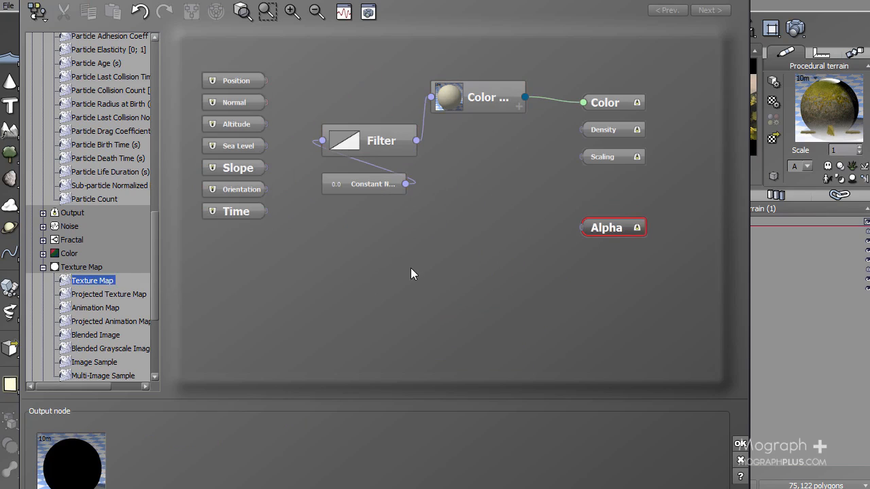
pyautogui.doubleClick(107, 283)
pyautogui.moveTo(366, 156); pyautogui.dragTo(406, 276)
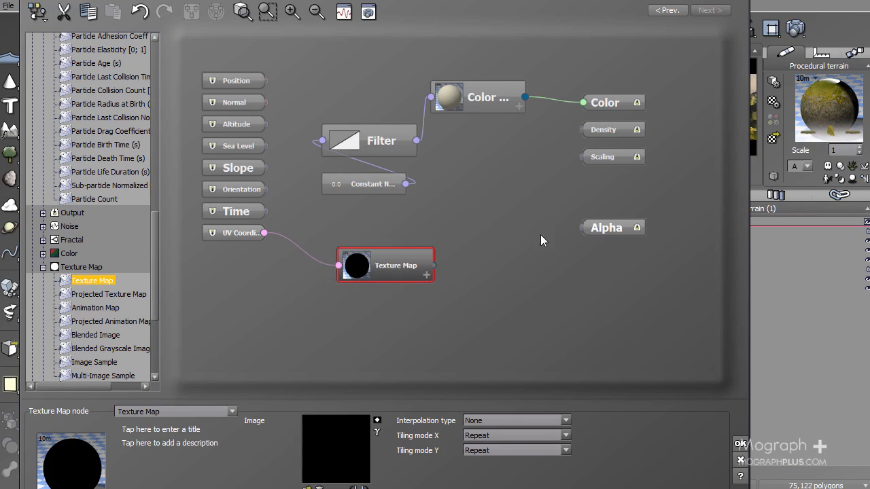
pyautogui.moveTo(580, 228); pyautogui.dragTo(434, 265)
pyautogui.click(452, 272)
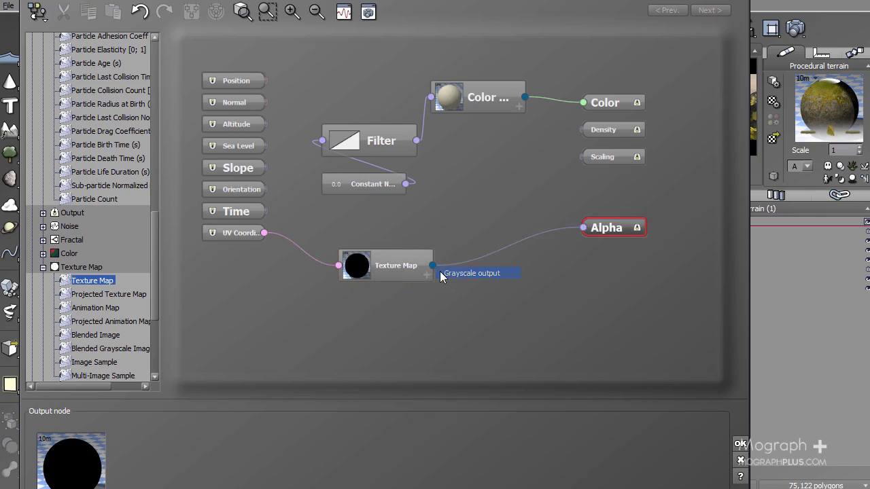
pyautogui.click(388, 274)
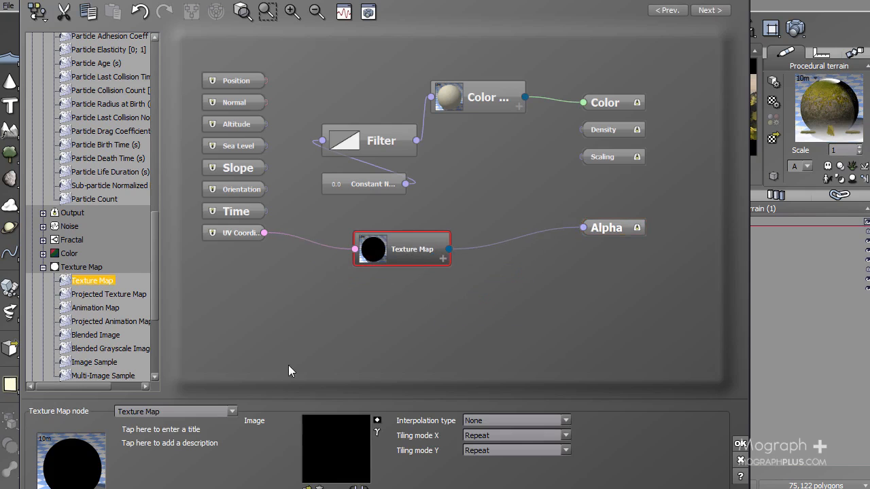
# - Load the half-white, half-black mask image from disk into the Texture Map node
pyautogui.click(307, 486)
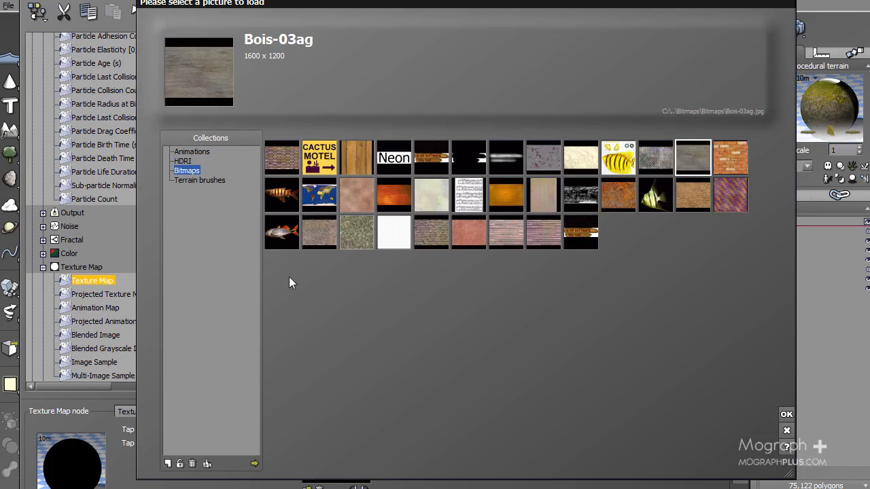
pyautogui.click(254, 464)
pyautogui.doubleClick(213, 117)
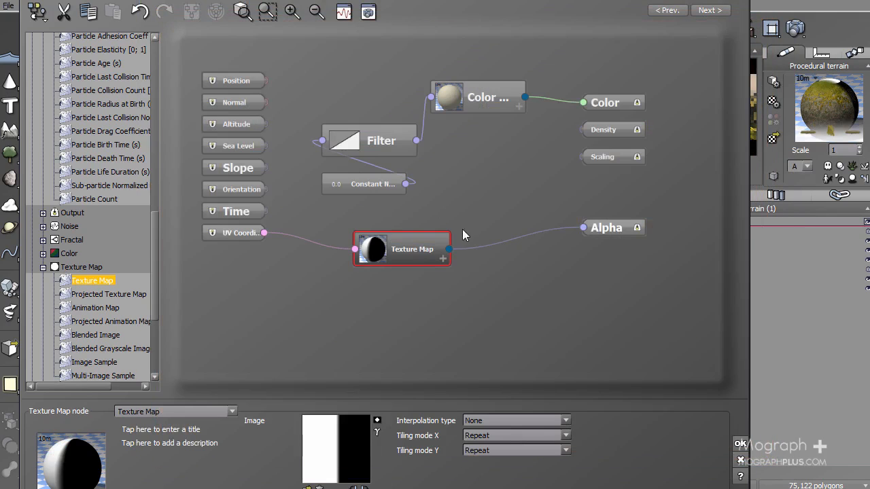
# - Set the UV Coordinates node to Toroidal mapping with an X scale of -1 and accept the function graph
pyautogui.click(255, 234)
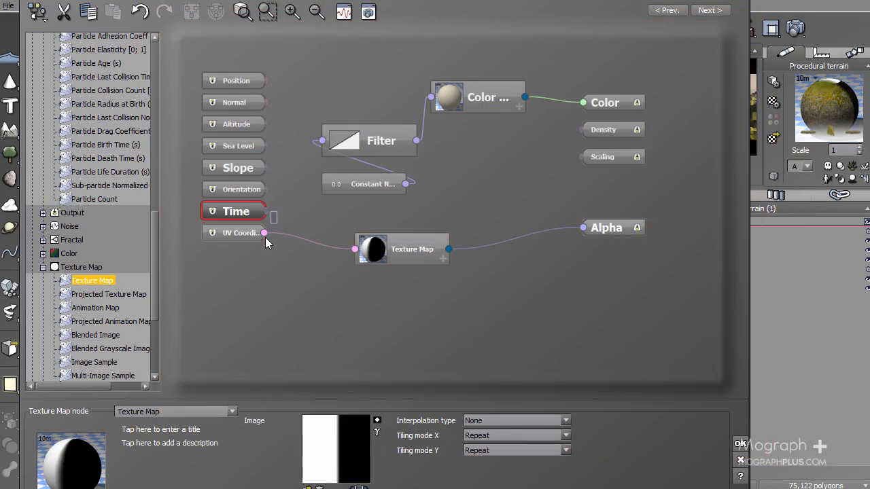
pyautogui.click(202, 412)
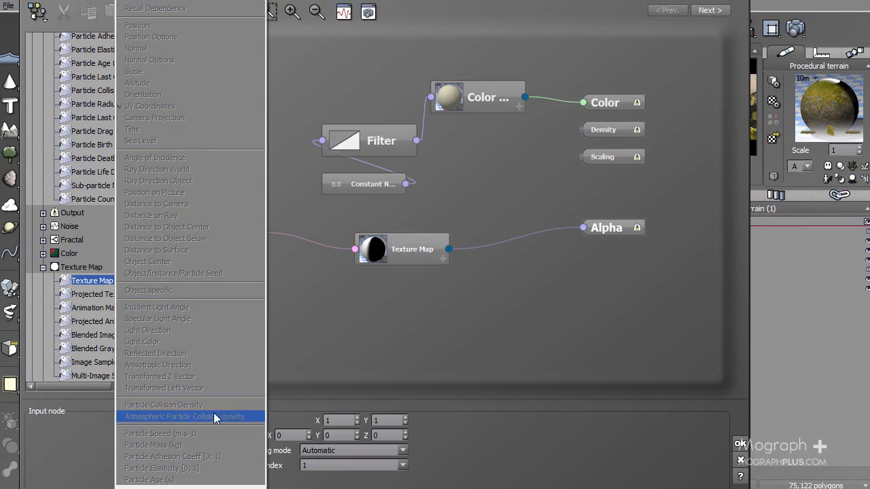
pyautogui.click(197, 414)
pyautogui.click(340, 450)
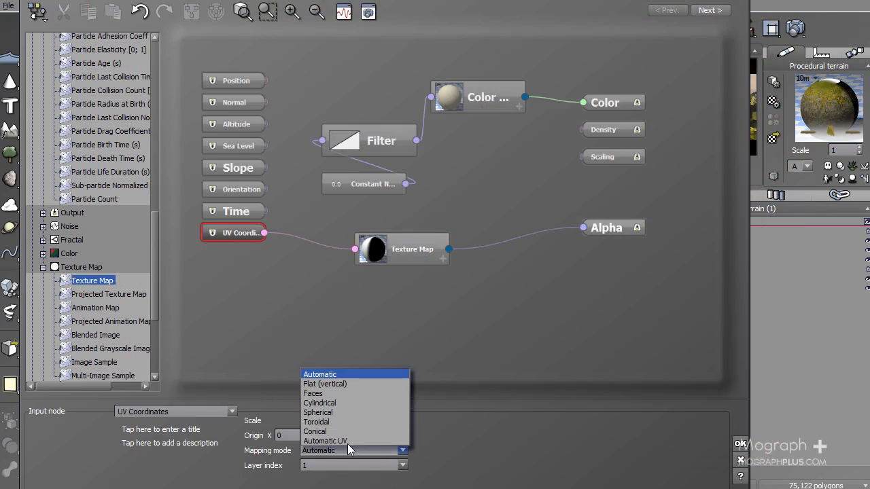
pyautogui.click(356, 422)
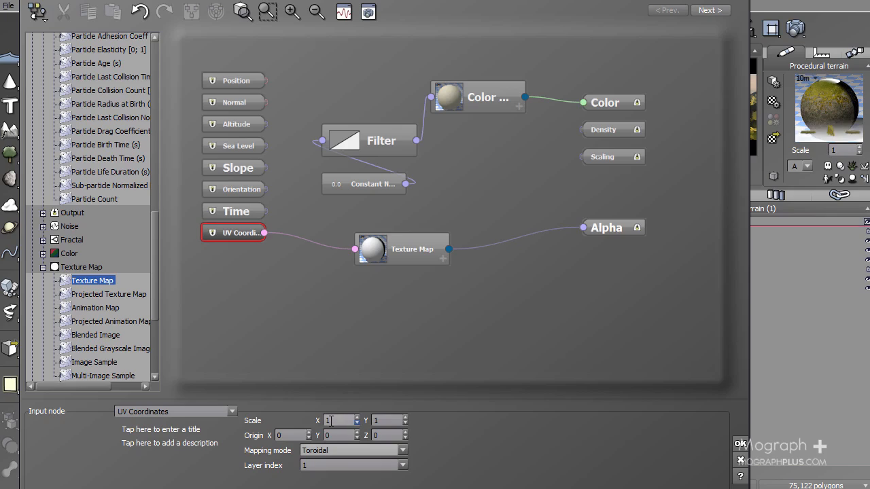
pyautogui.doubleClick(335, 422)
pyautogui.write('-1')
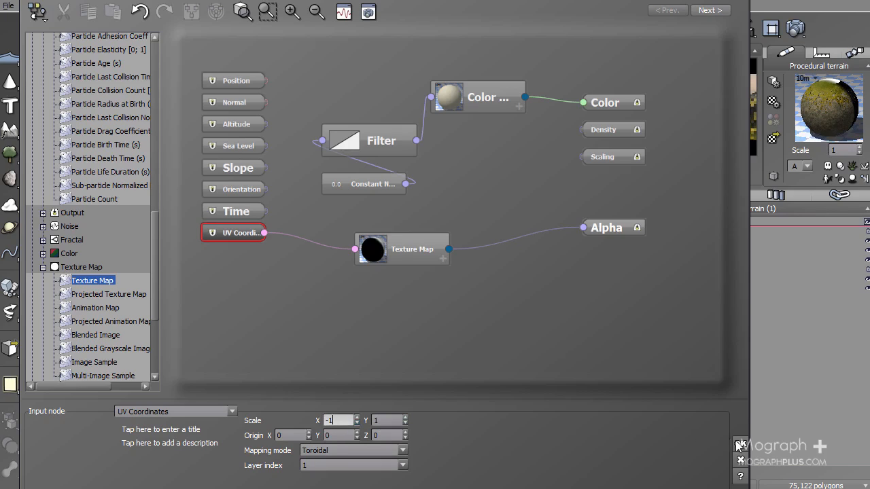
pyautogui.press('Return')
pyautogui.click(740, 444)
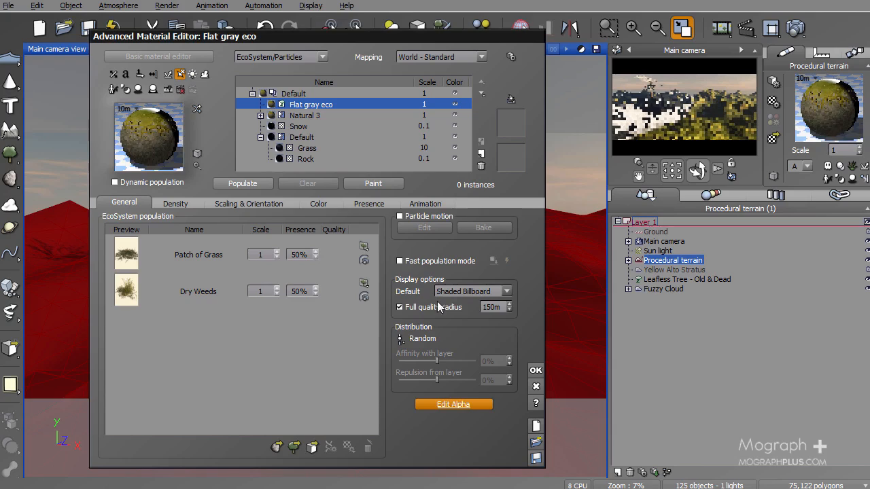
# - Populate the Flat gray eco layer, accept the material, and render the main camera view to check the plant distribution
pyautogui.click(235, 187)
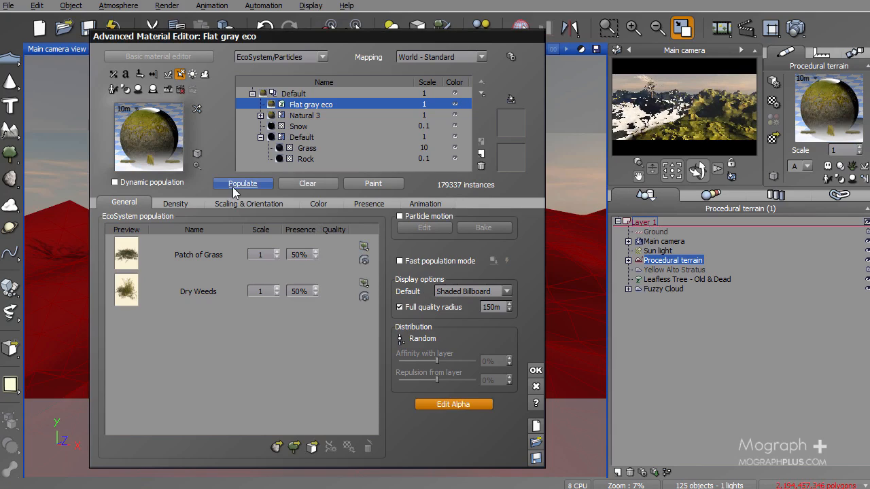
pyautogui.click(536, 370)
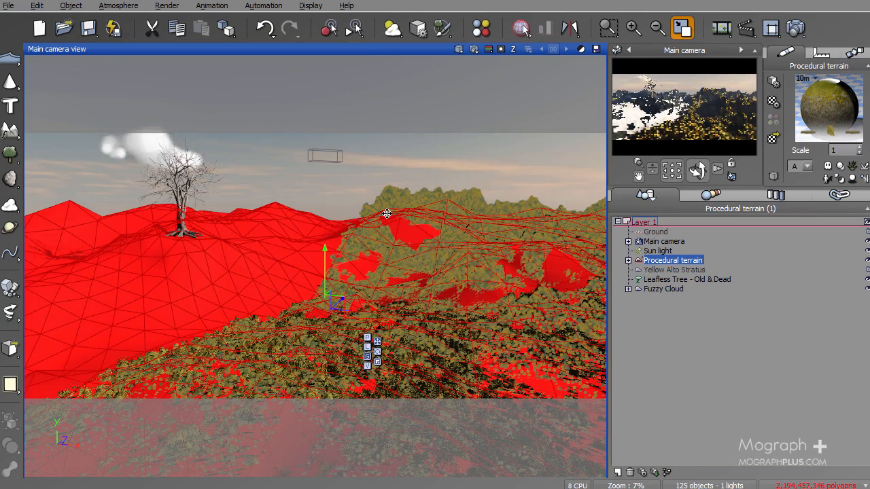
pyautogui.click(474, 48)
pyautogui.click(413, 236)
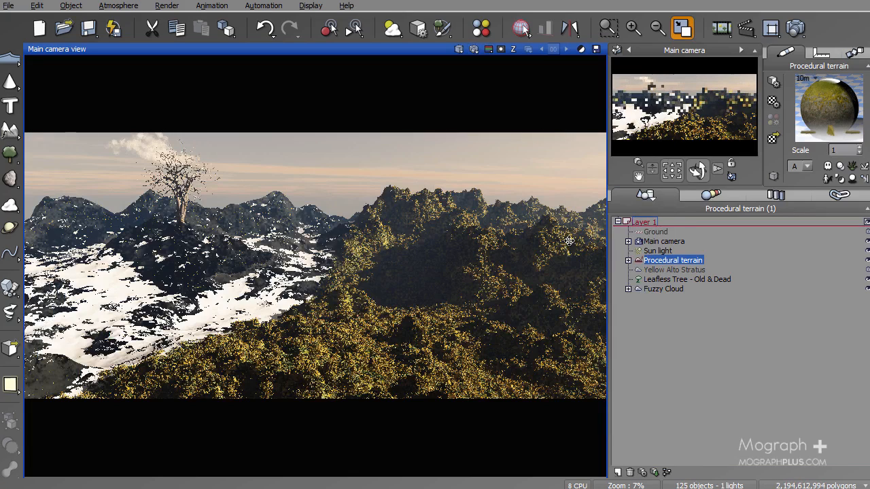
pyautogui.click(565, 186)
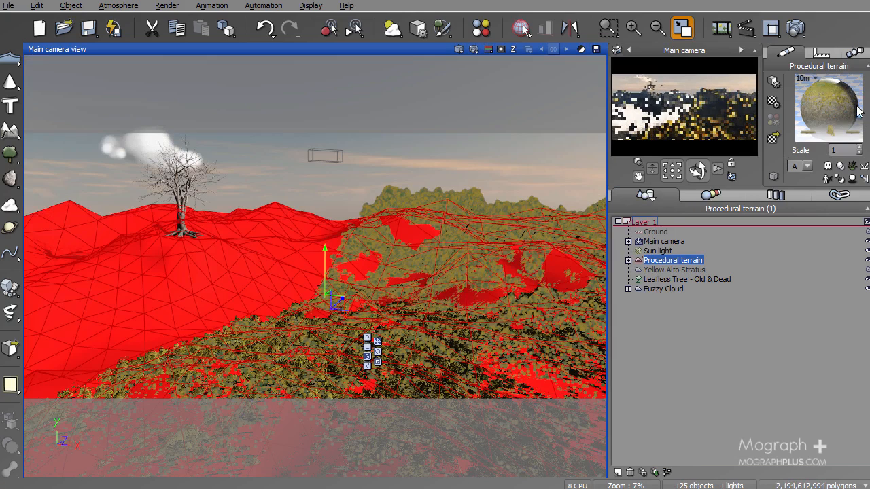
# - Enable variable color on the terrain's Flat gray eco layer and load the Fields color map from Rocks and Grass
pyautogui.doubleClick(823, 134)
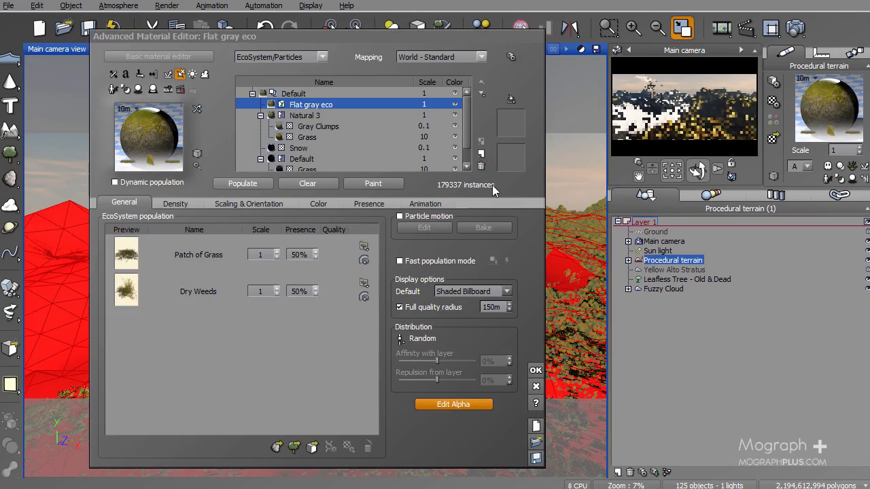
pyautogui.click(319, 204)
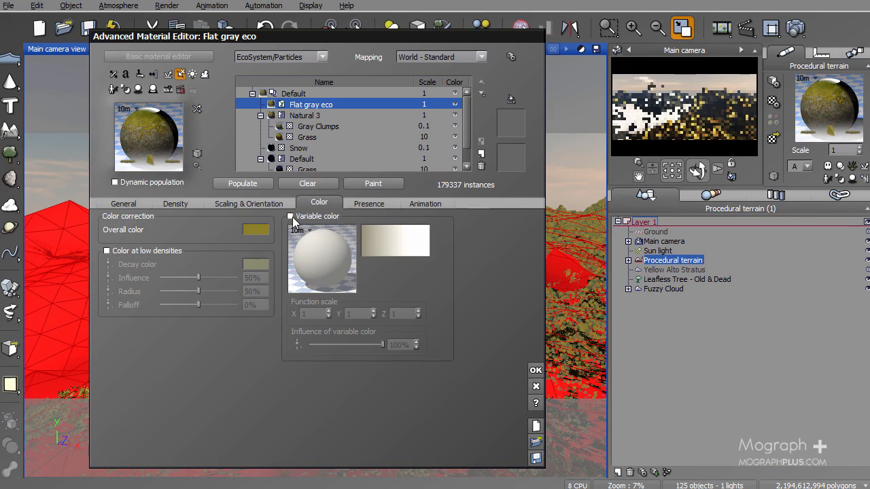
pyautogui.click(291, 216)
pyautogui.rightClick(384, 232)
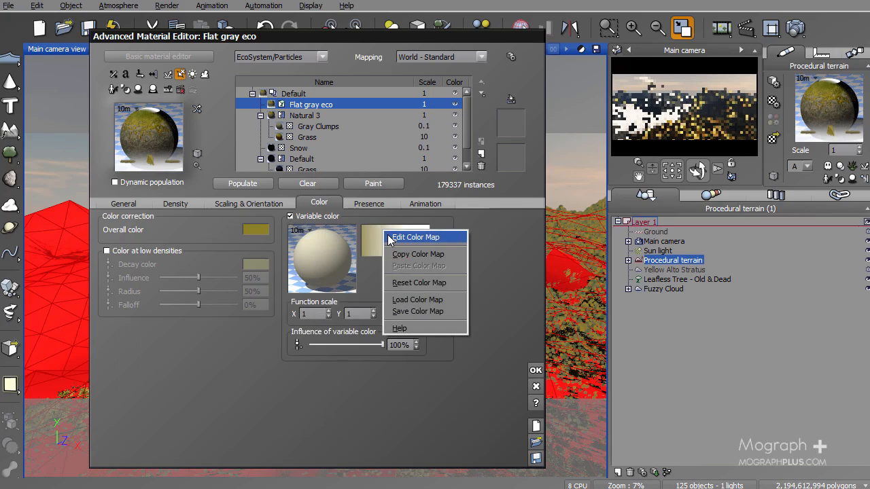
pyautogui.click(384, 237)
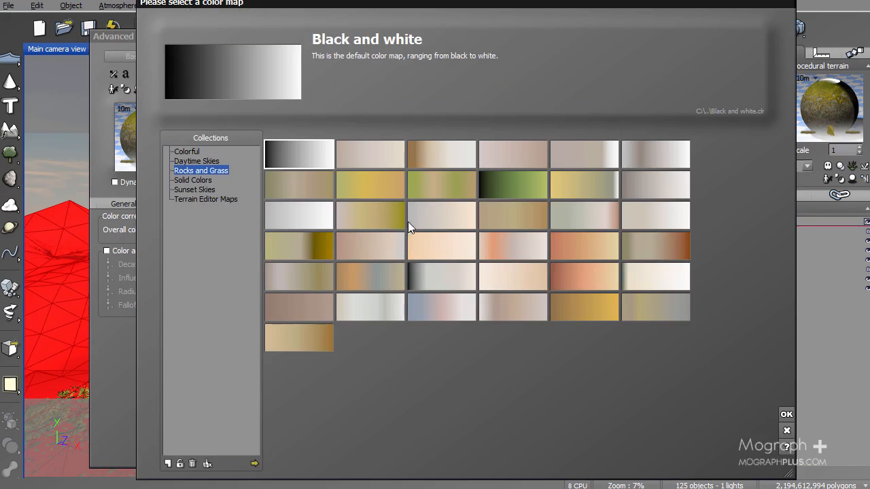
pyautogui.click(453, 184)
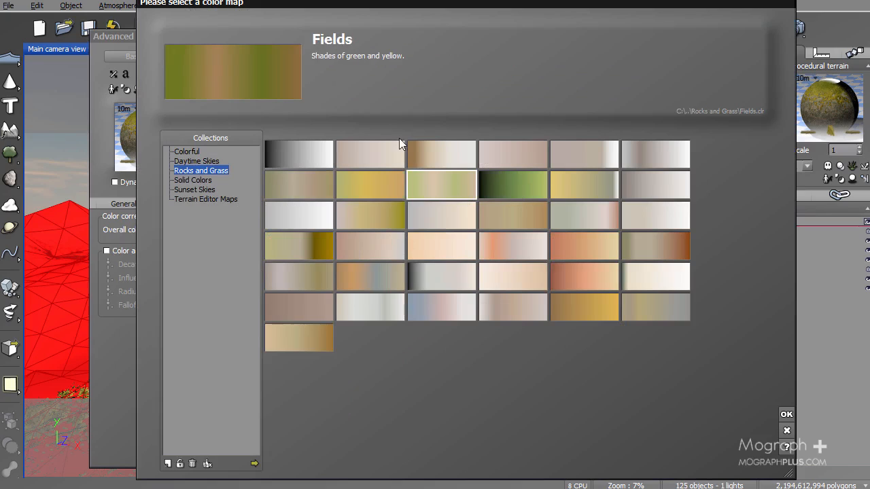
pyautogui.click(785, 415)
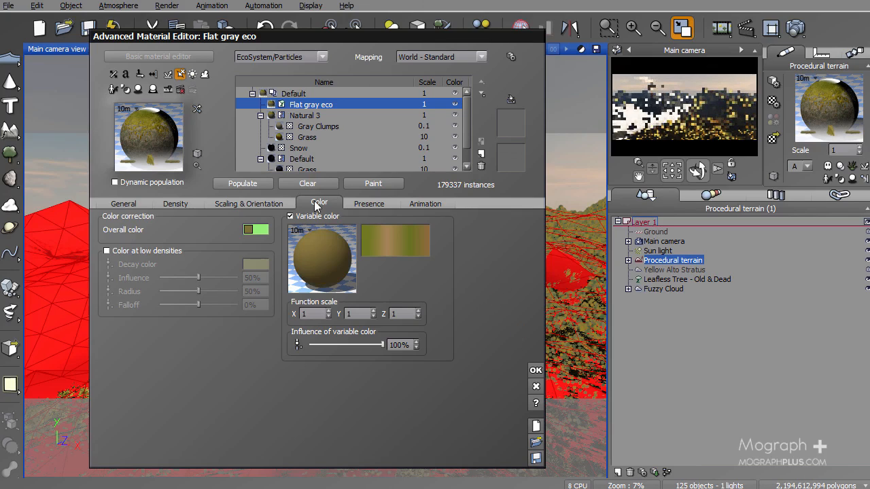
# - Repopulate the EcoSystem with the new color variation, accept the material, and render the main camera view again
pyautogui.click(263, 185)
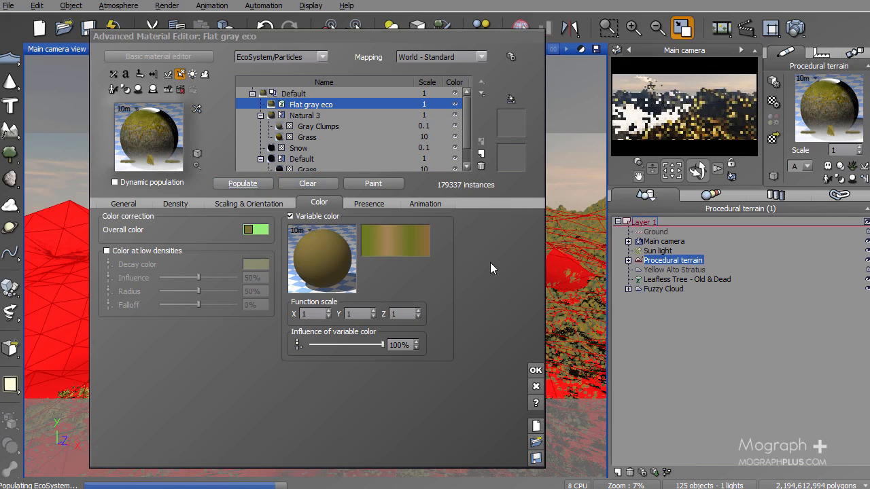
pyautogui.click(536, 370)
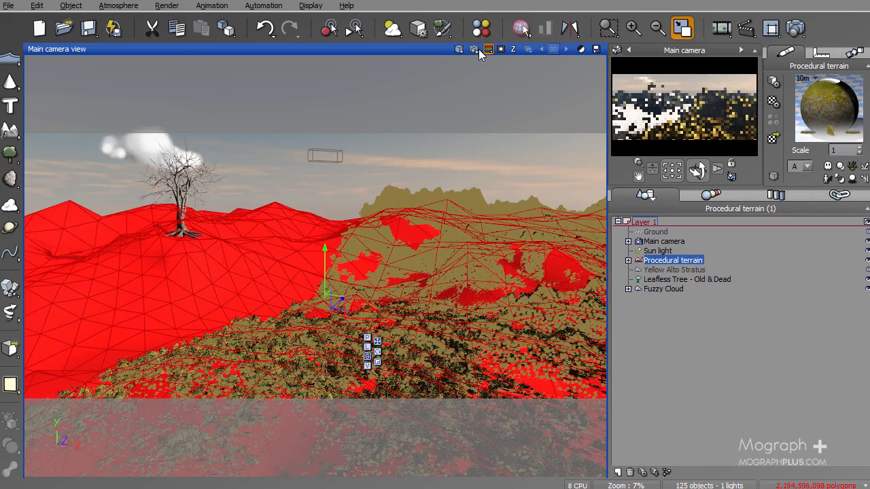
pyautogui.click(479, 49)
pyautogui.click(387, 205)
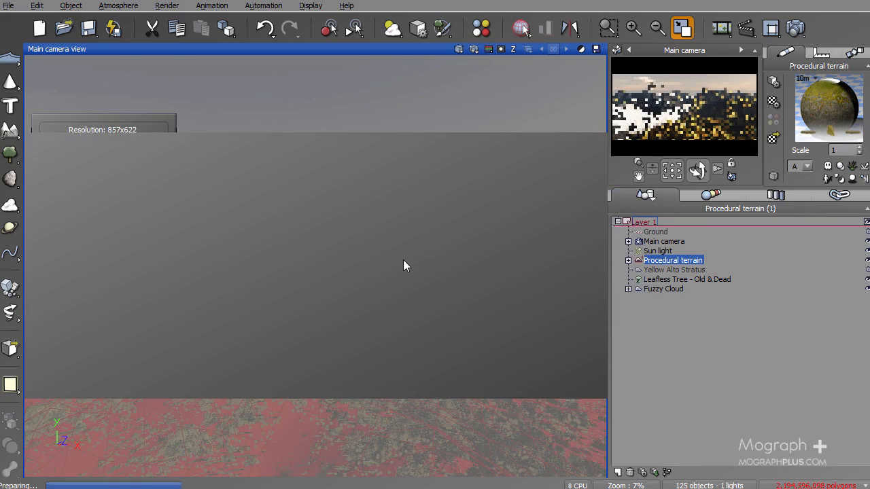
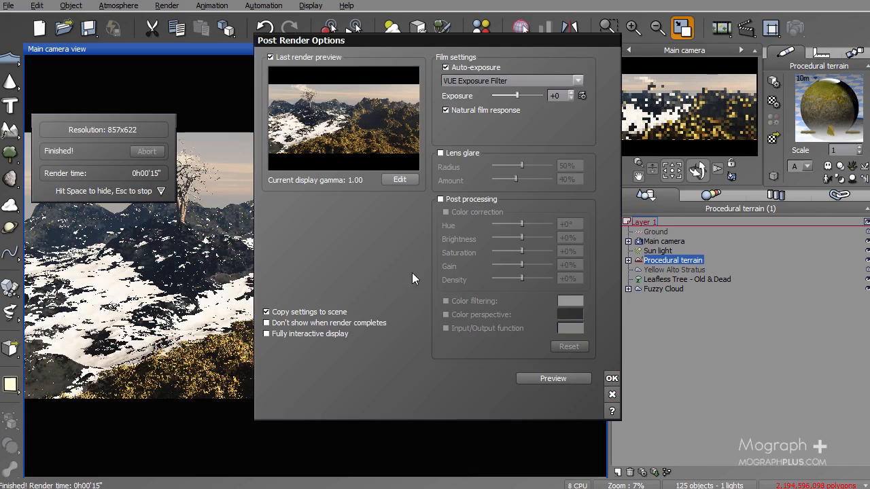
pyautogui.click(612, 379)
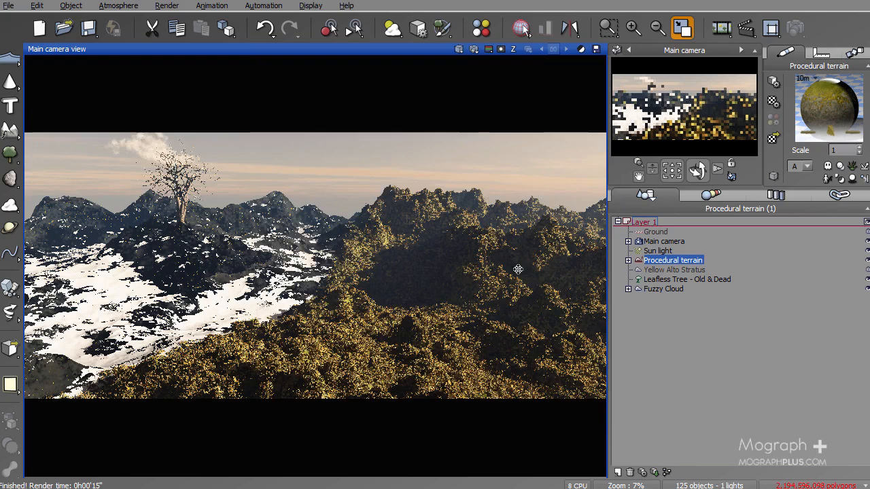
# - Reopen the terrain's material, collapse the Natural 3 layer, and rename the Flat gray eco layer to grass
pyautogui.doubleClick(831, 116)
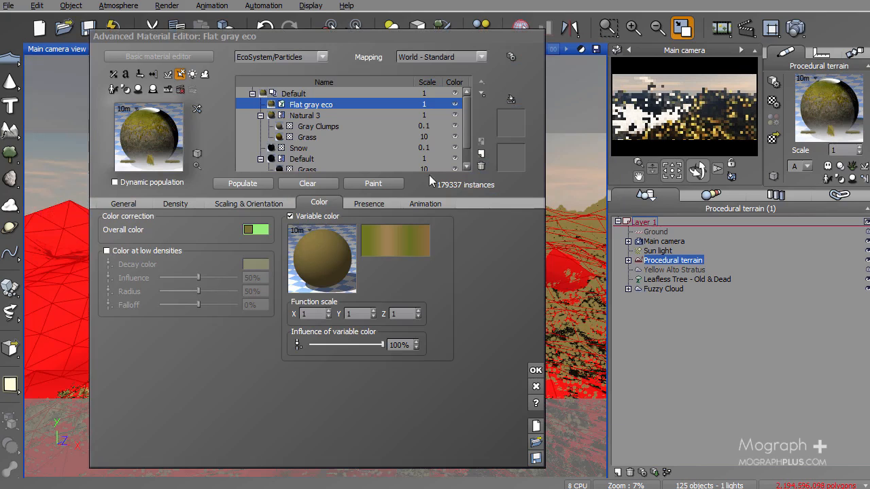
pyautogui.click(261, 116)
pyautogui.click(312, 104)
pyautogui.doubleClick(327, 104)
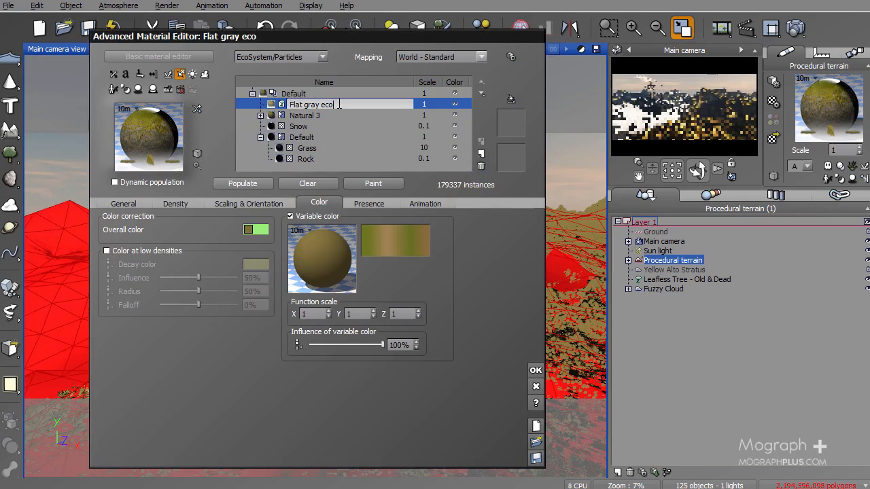
pyautogui.moveTo(333, 104); pyautogui.dragTo(272, 104)
pyautogui.write('grass')
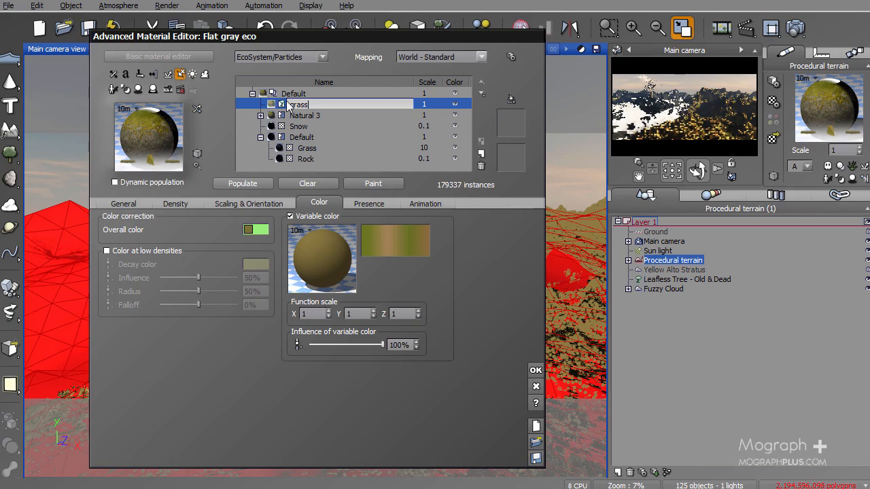
pyautogui.press('Return')
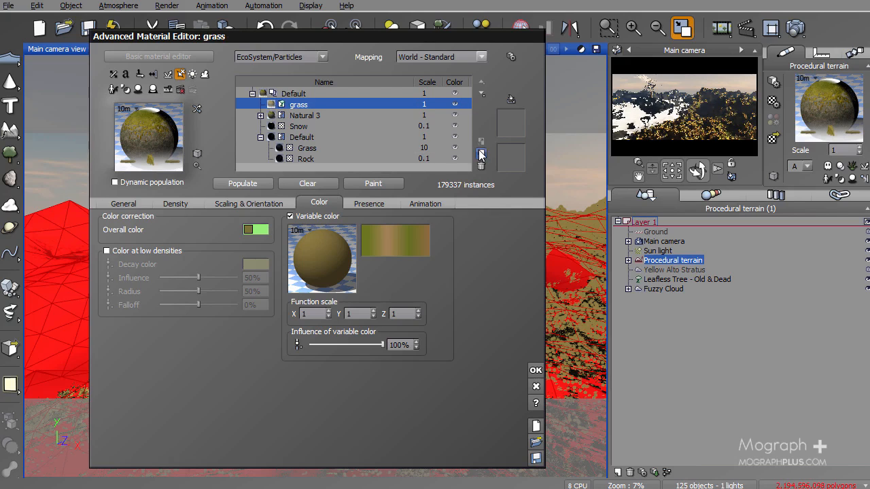
# - Add a Flat gray layer to the terrain material, convert it to EcoSystem/Particles, and delete the leftover simple Flat gray layer
pyautogui.click(481, 154)
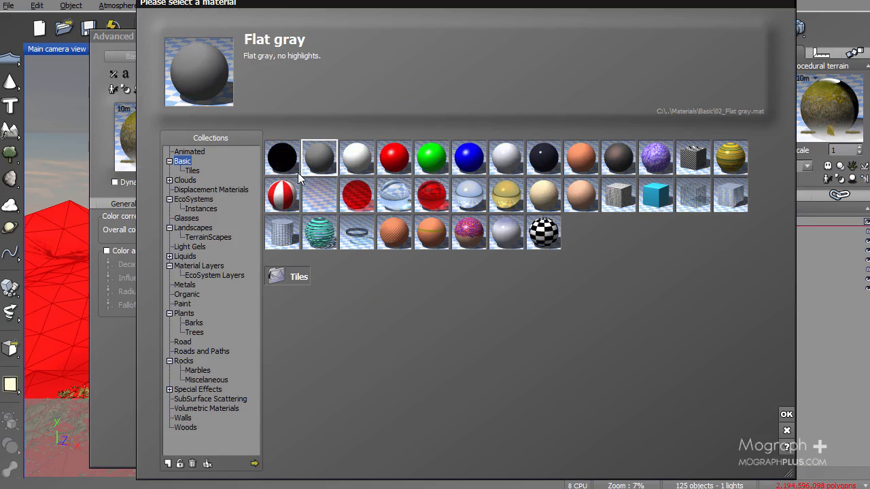
pyautogui.doubleClick(314, 159)
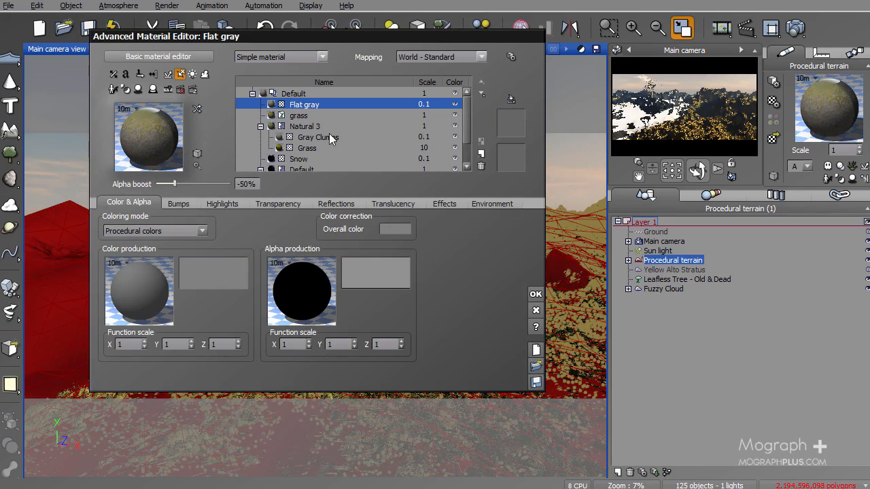
pyautogui.click(285, 58)
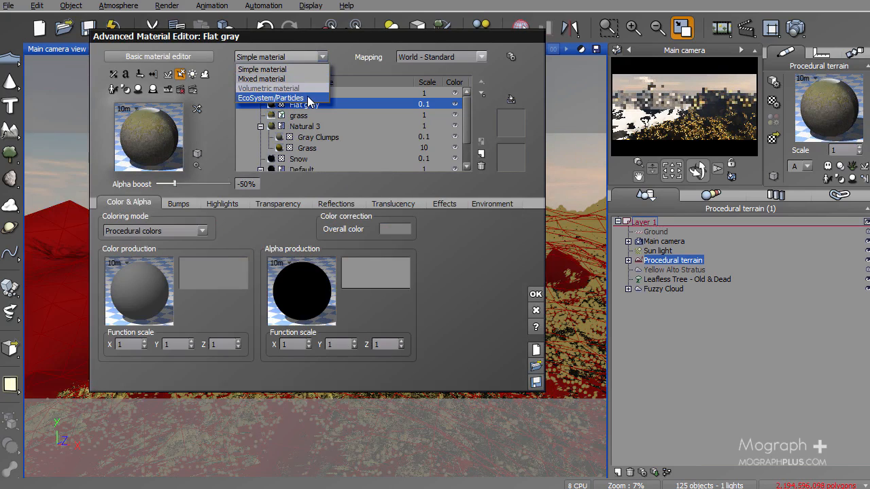
pyautogui.click(299, 99)
pyautogui.click(309, 115)
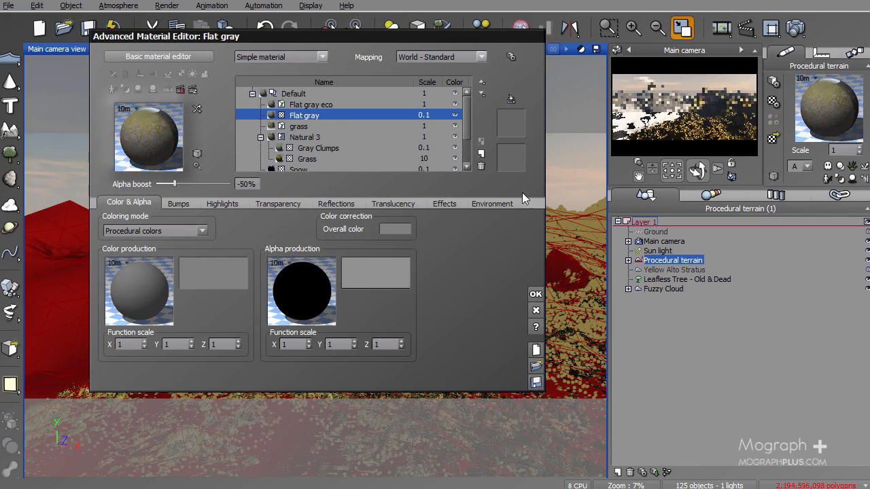
pyautogui.click(481, 166)
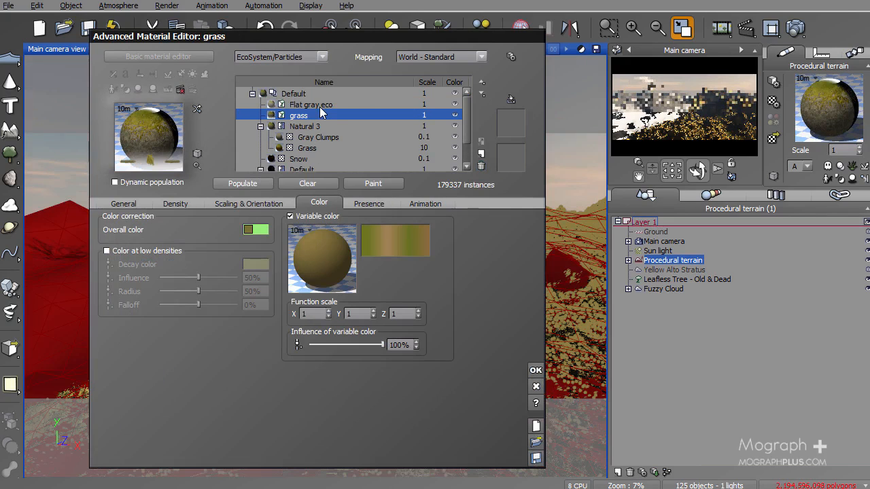
# - Rename the Flat gray eco layer to trees
pyautogui.doubleClick(320, 106)
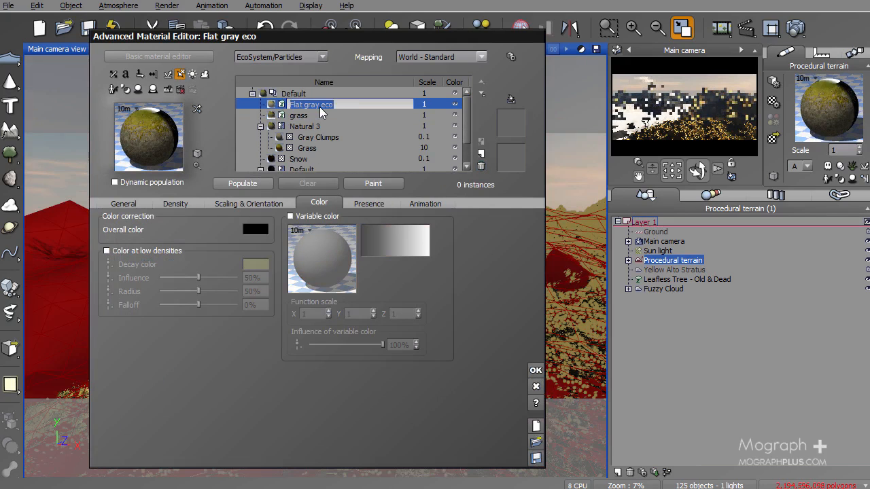
pyautogui.write('trees')
pyautogui.press('Return')
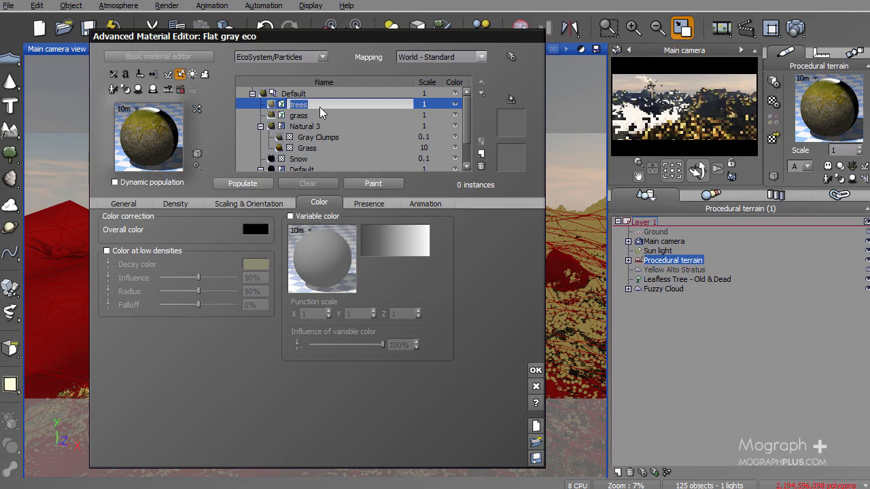
# - Add the Rural Maple Tree and Bulky Conifer species to the trees layer's EcoSystem population
pyautogui.click(122, 203)
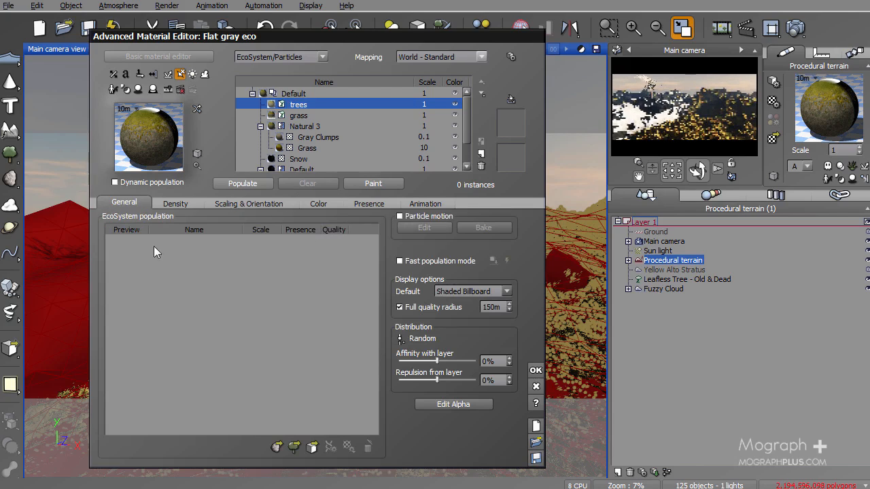
pyautogui.click(294, 445)
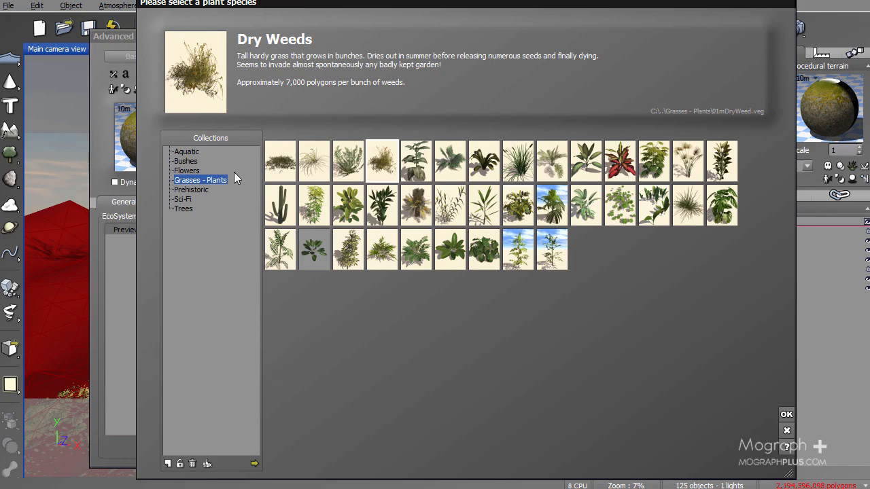
pyautogui.click(184, 209)
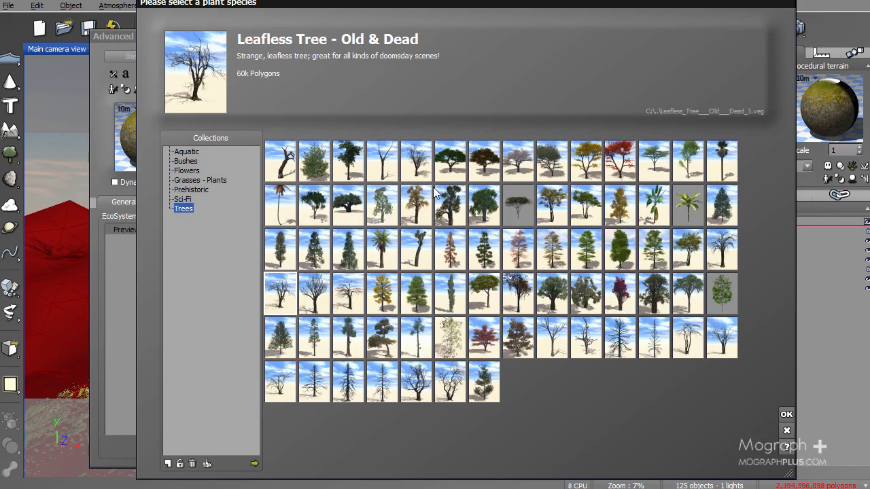
pyautogui.click(544, 159)
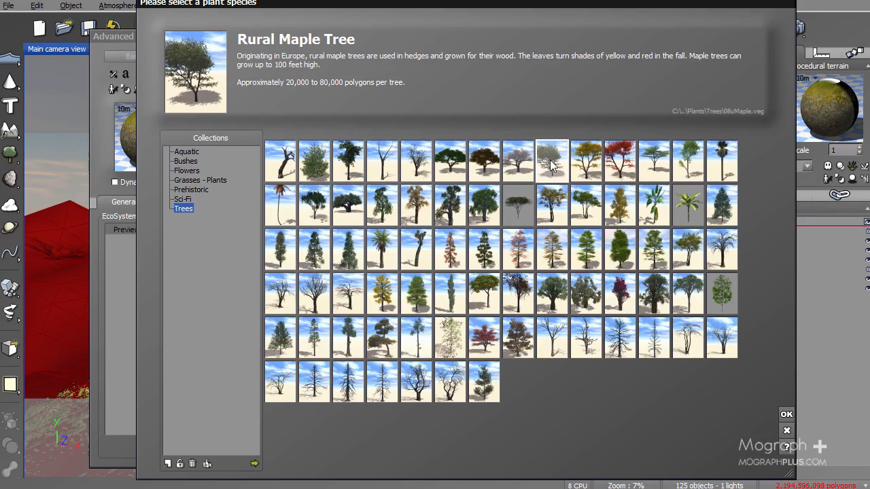
pyautogui.click(786, 416)
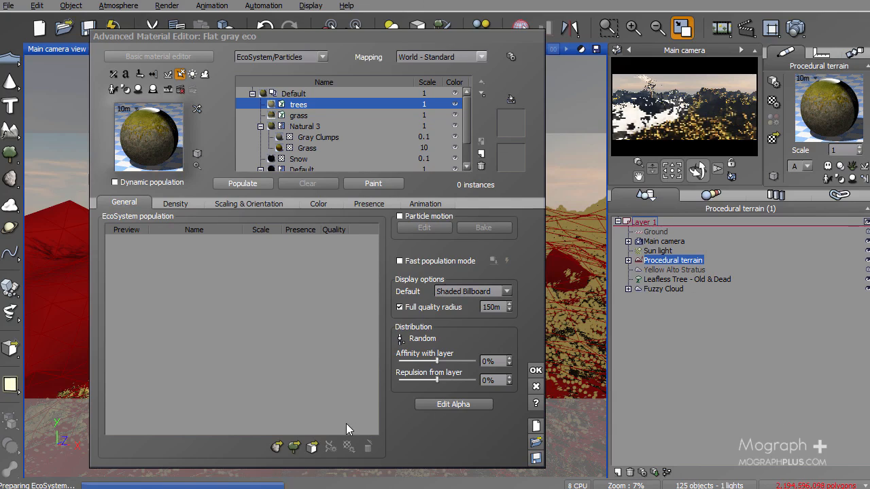
pyautogui.click(294, 443)
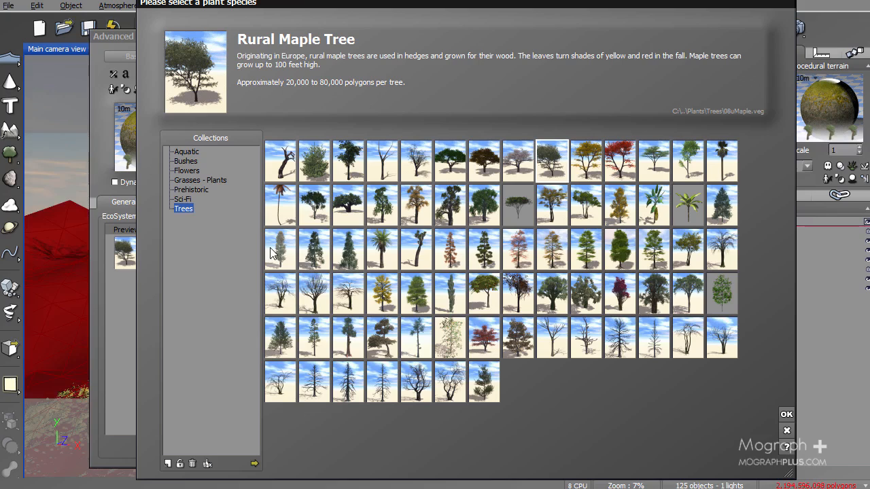
pyautogui.click(314, 250)
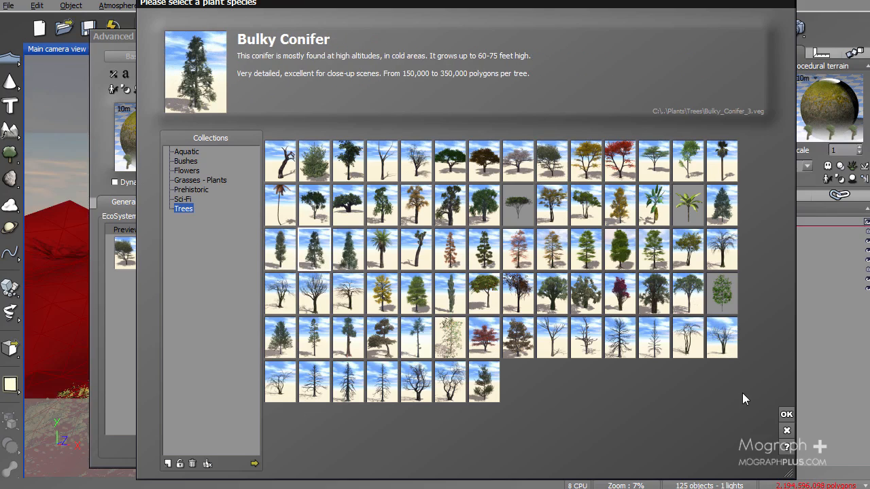
pyautogui.click(787, 415)
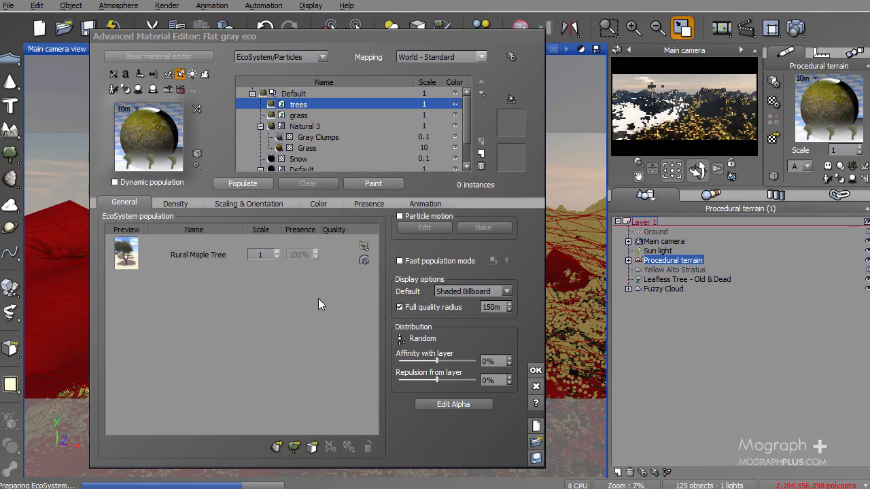
# - Set the trees layer's overall density to 77%, with overall scaling at 3.516 and Keep proportions at 55%
pyautogui.click(178, 205)
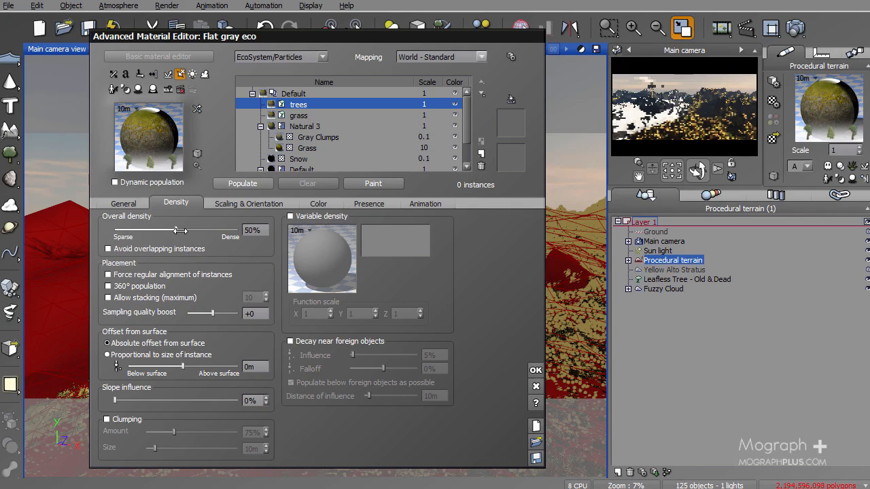
pyautogui.moveTo(179, 231); pyautogui.dragTo(209, 231)
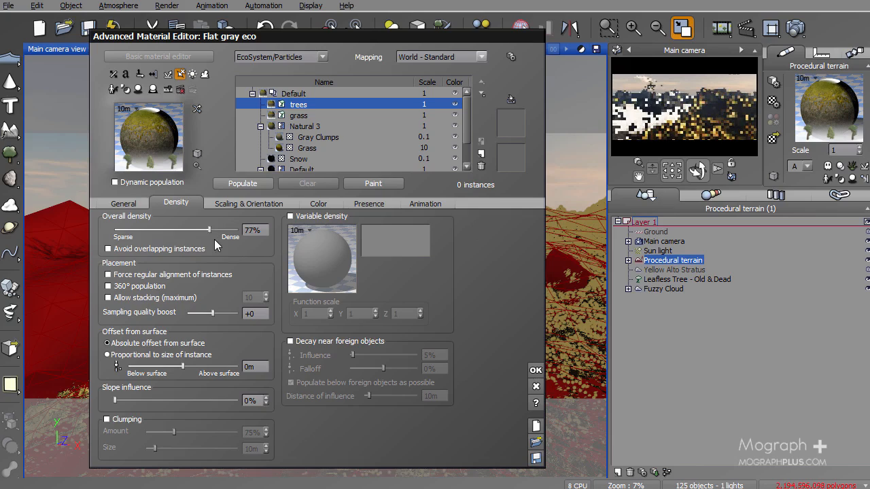
pyautogui.click(248, 205)
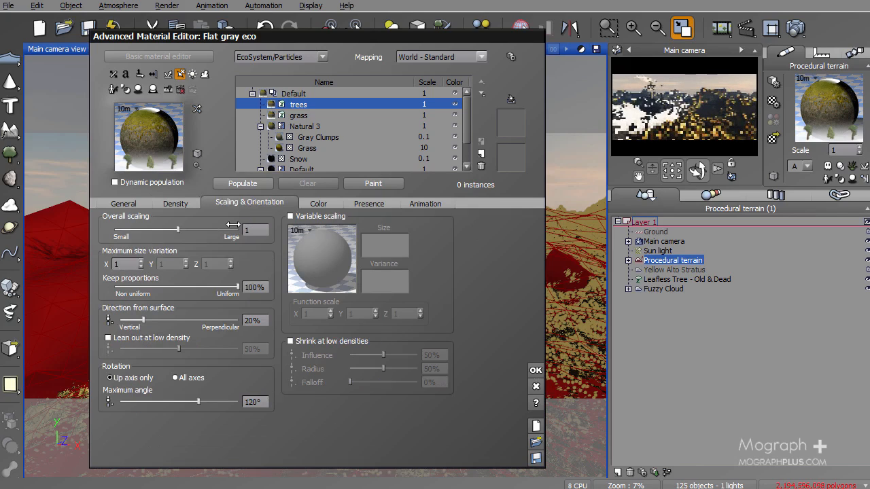
pyautogui.moveTo(178, 229); pyautogui.dragTo(216, 230)
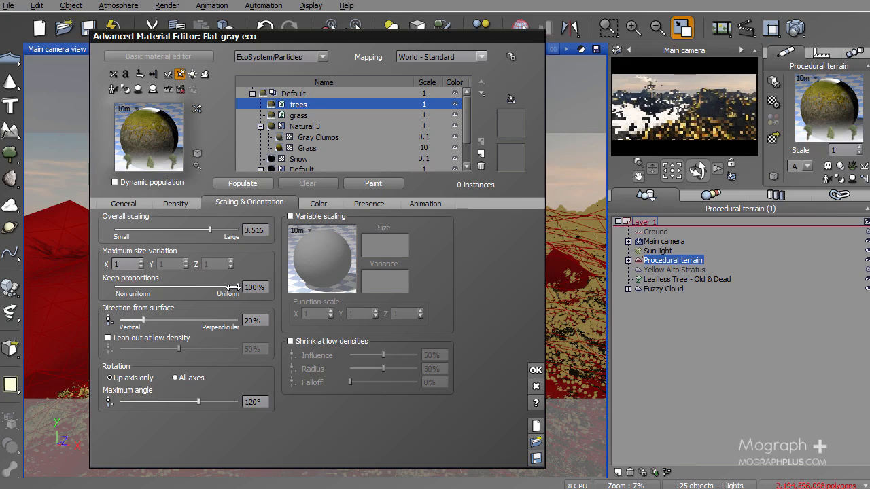
pyautogui.moveTo(234, 287); pyautogui.dragTo(177, 290)
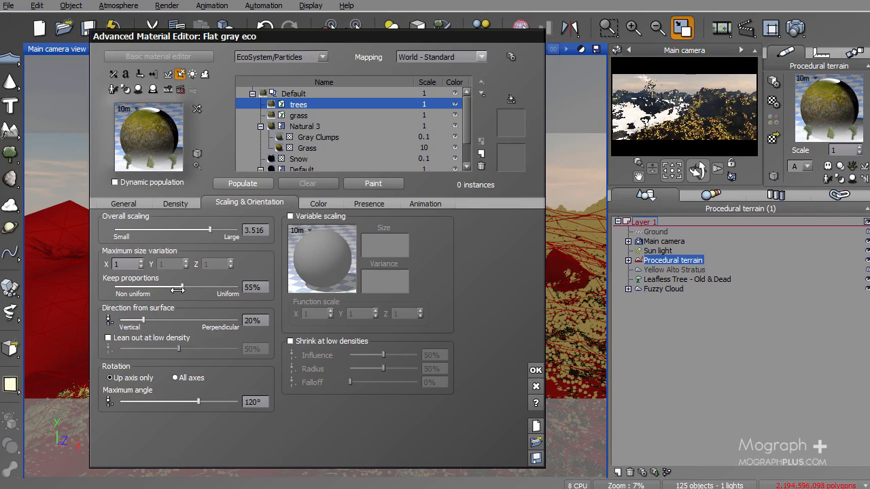
pyautogui.moveTo(177, 290); pyautogui.dragTo(177, 290)
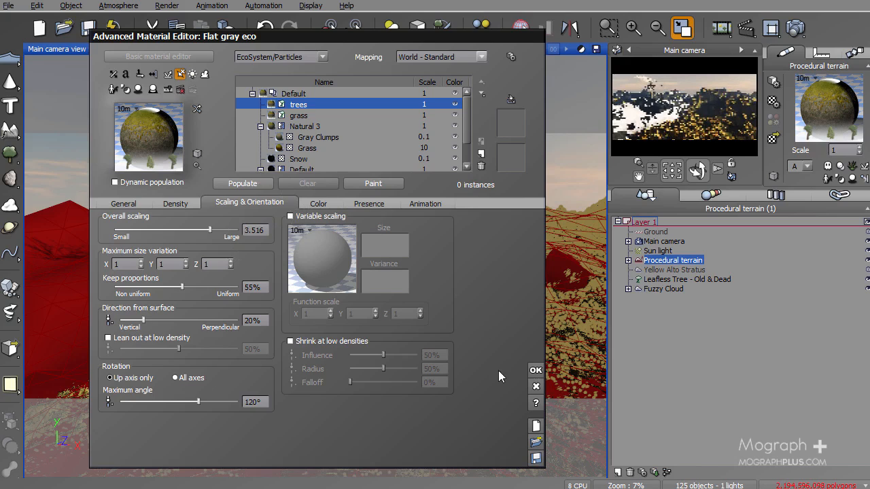
# - Accept the terrain material, reopen it for editing, and populate the trees layer
pyautogui.click(535, 371)
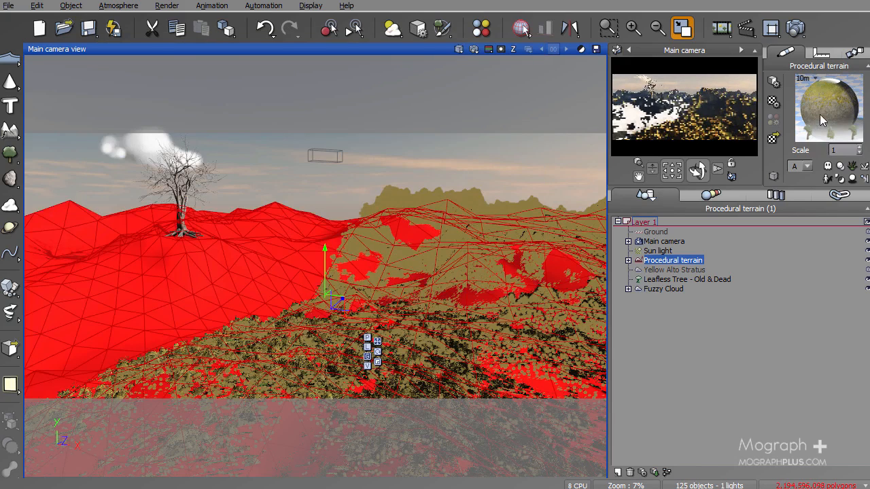
pyautogui.doubleClick(825, 109)
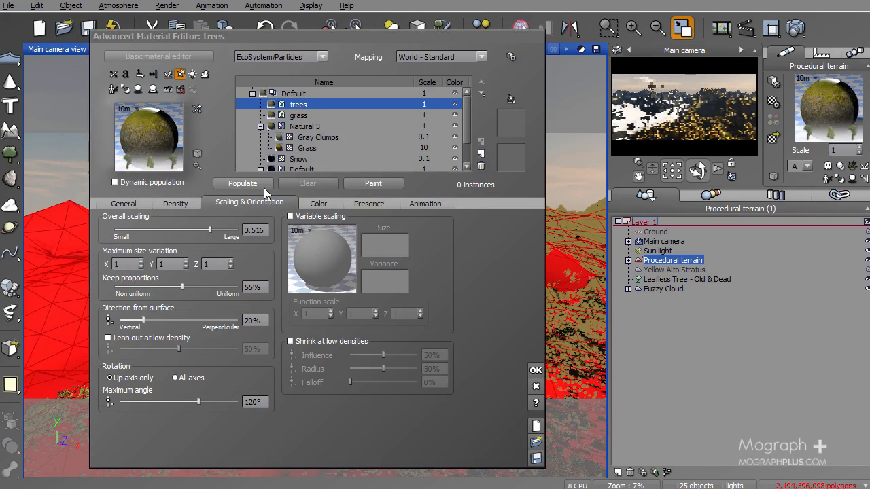
pyautogui.click(263, 186)
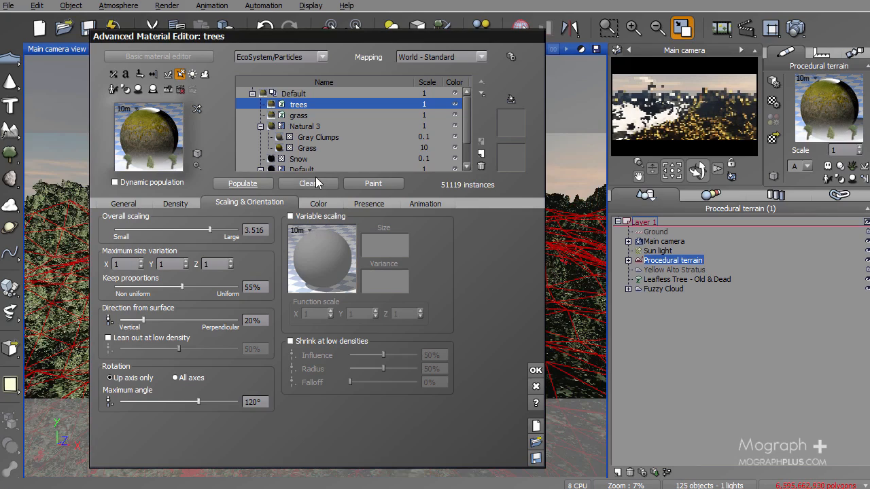
# - Open the trees layer's alpha function graph and add a Texture Map node below the existing nodes
pyautogui.moveTo(347, 42); pyautogui.dragTo(358, 22)
pyautogui.click(138, 192)
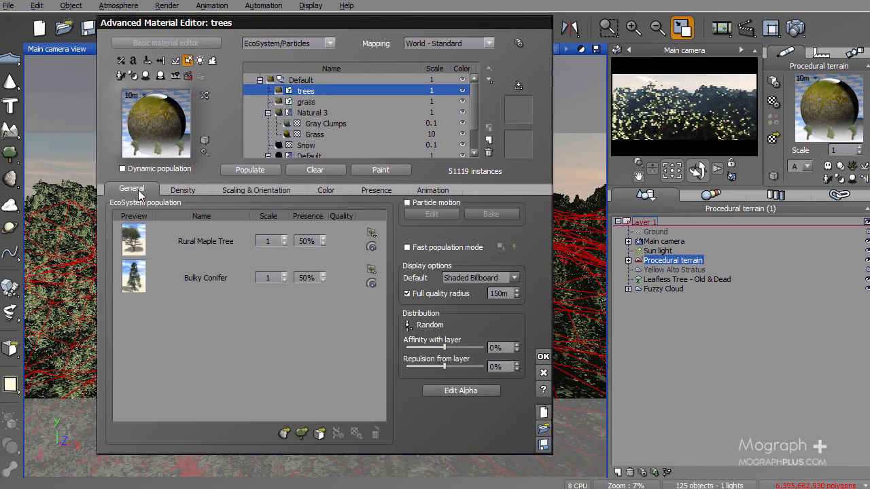
pyautogui.click(472, 391)
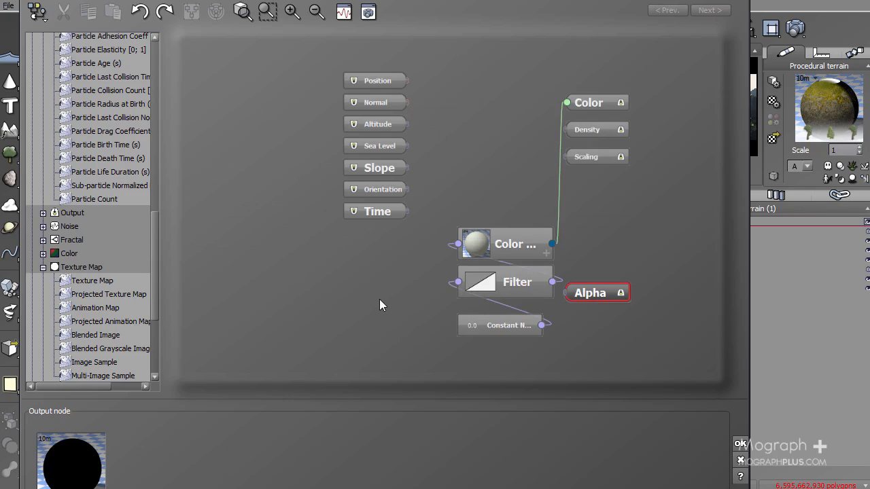
pyautogui.click(72, 282)
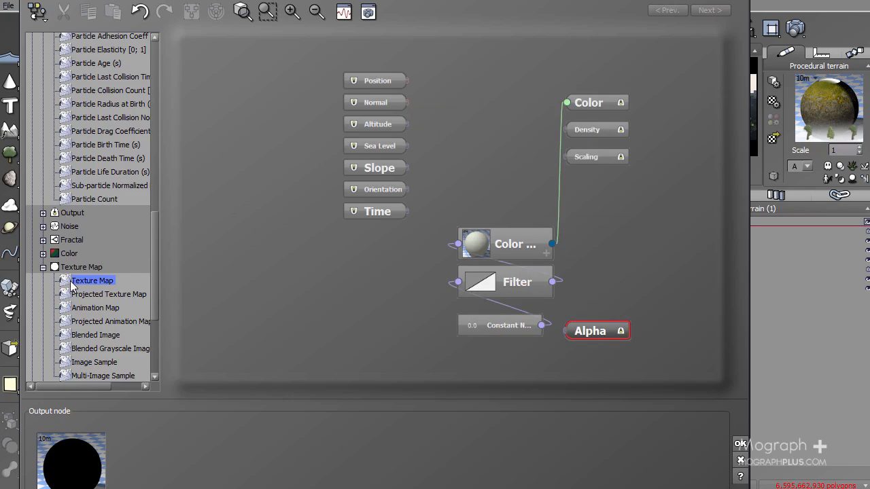
pyautogui.doubleClick(68, 286)
pyautogui.moveTo(287, 220); pyautogui.dragTo(370, 351)
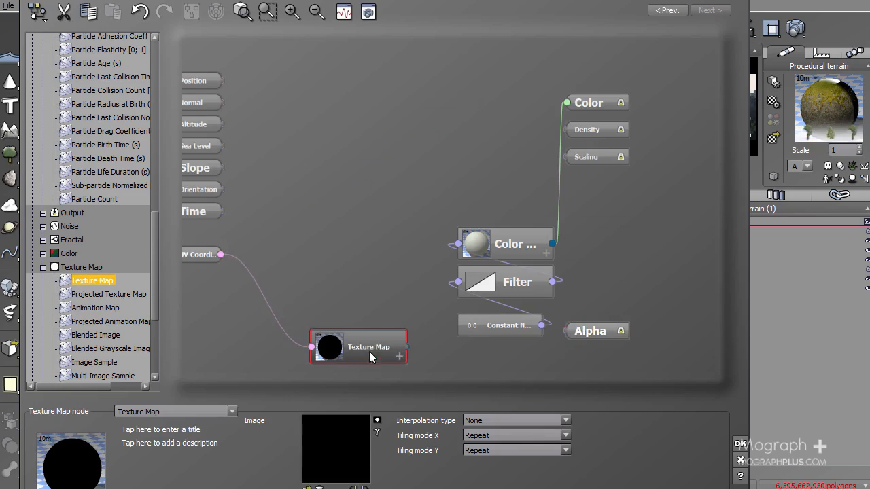
# - Move the Color, Filter and Constant nodes up beside the Color output, and connect the Texture Map node to the Alpha output
pyautogui.moveTo(460, 179); pyautogui.dragTo(502, 326)
pyautogui.moveTo(507, 233); pyautogui.dragTo(447, 92)
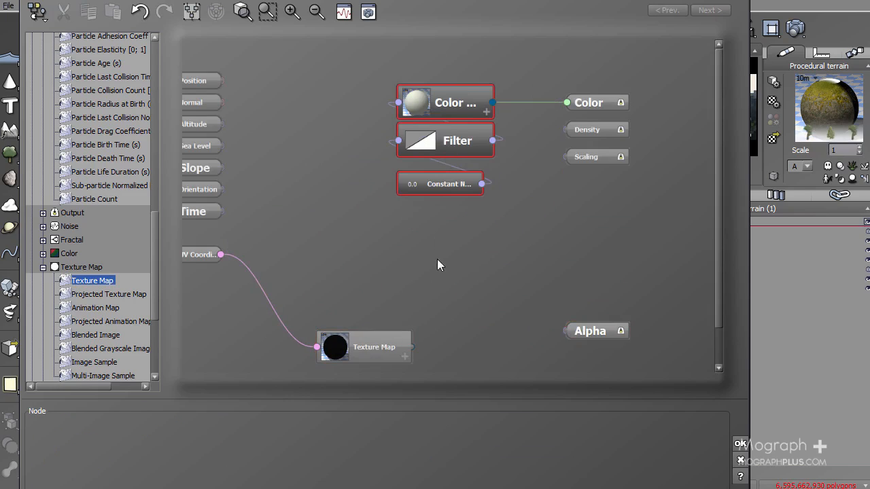
pyautogui.moveTo(565, 332); pyautogui.dragTo(444, 296)
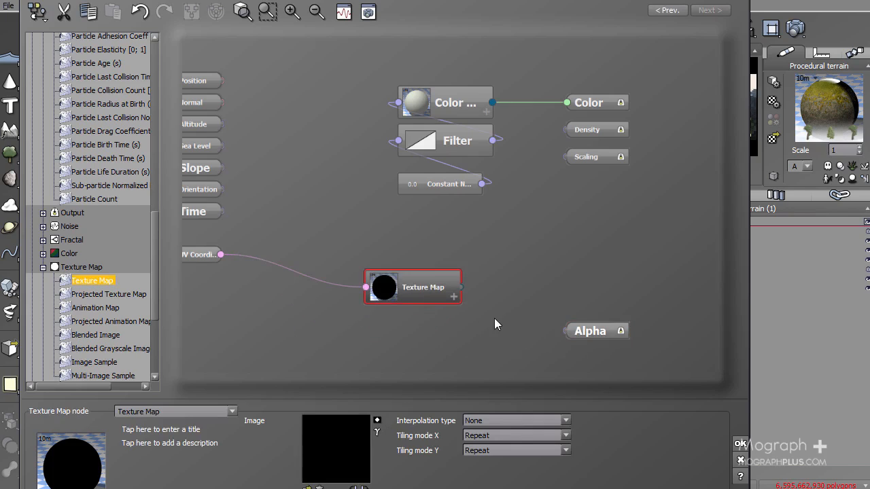
pyautogui.moveTo(563, 330); pyautogui.dragTo(461, 289)
pyautogui.click(478, 294)
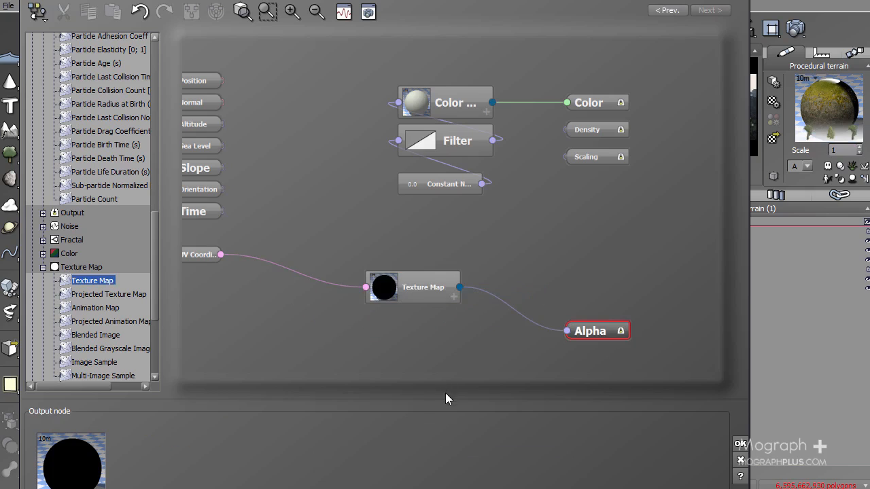
# - Load the half-white, half-black mask image from disk into the Texture Map node
pyautogui.click(429, 254)
pyautogui.click(401, 295)
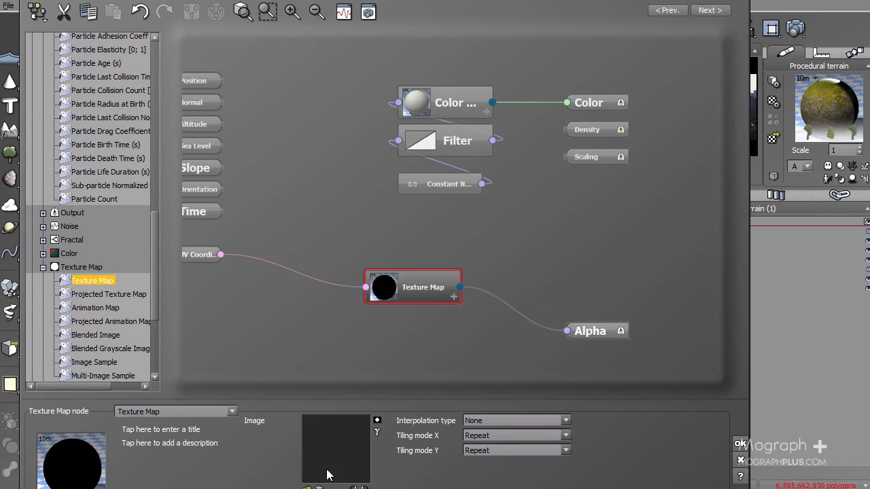
pyautogui.click(308, 488)
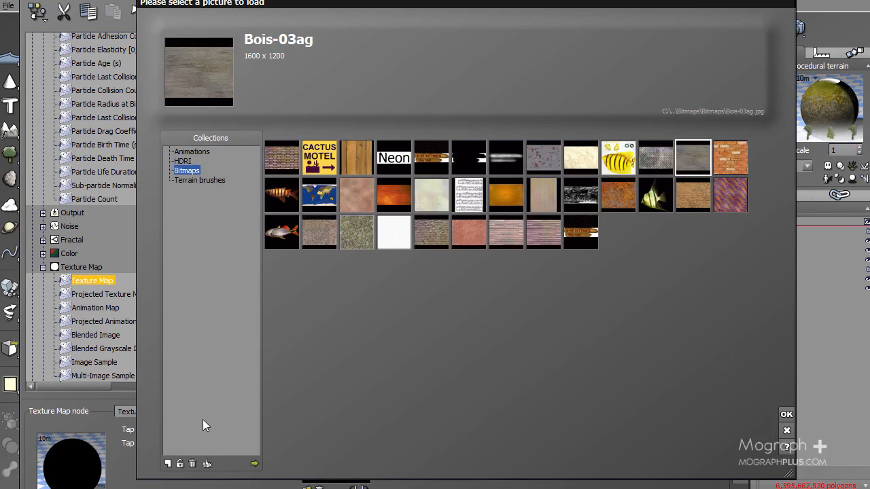
pyautogui.click(254, 464)
pyautogui.click(285, 89)
pyautogui.doubleClick(285, 89)
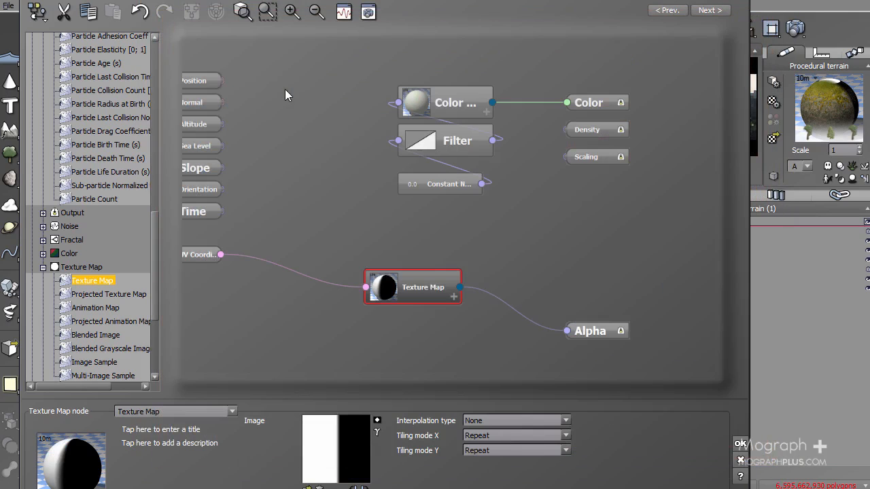
# - Set the UV Coordinates node to Toroidal mapping with a negative X scale, and repopulate the trees layer with the adjusted mask
pyautogui.click(210, 255)
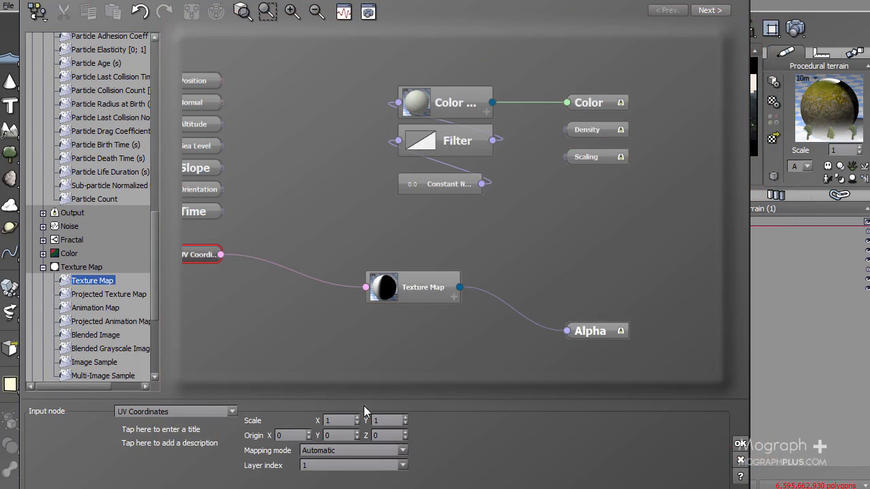
pyautogui.click(325, 447)
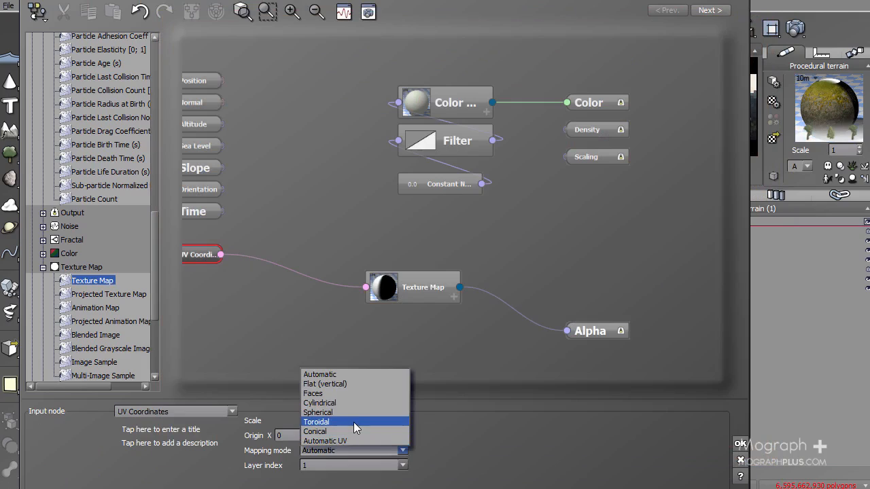
pyautogui.click(352, 421)
pyautogui.doubleClick(333, 422)
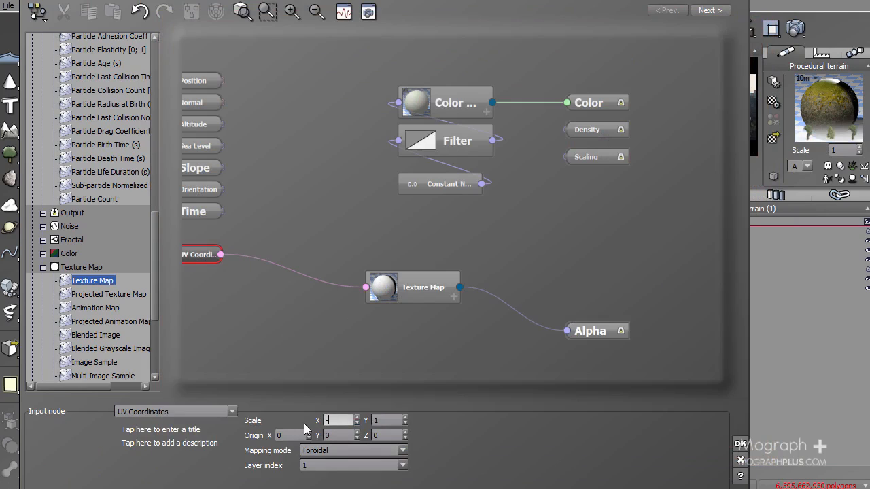
pyautogui.click(740, 444)
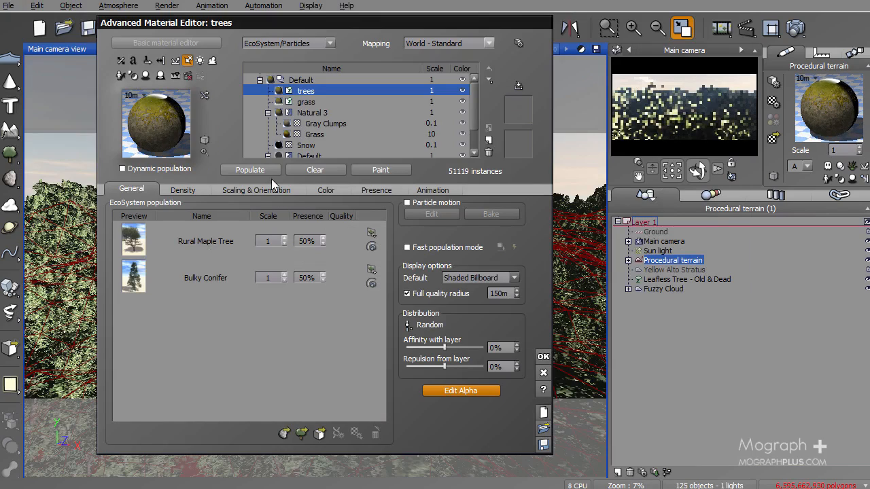
pyautogui.click(254, 172)
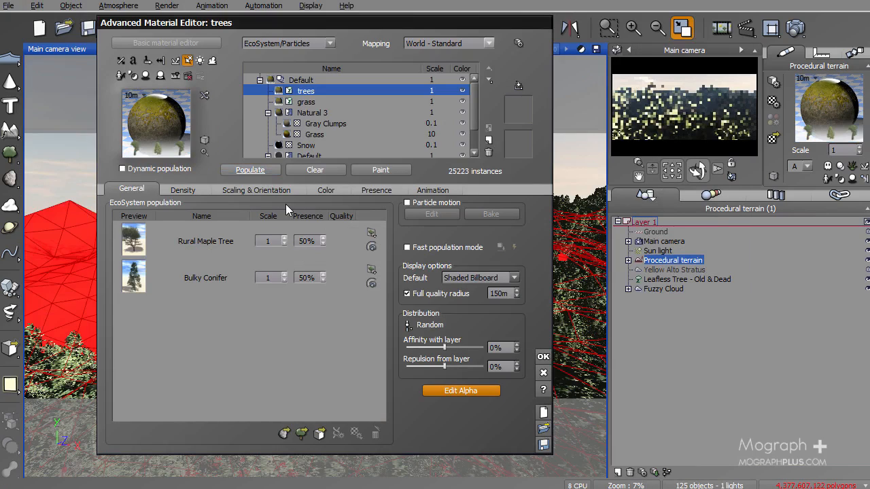
pyautogui.click(542, 357)
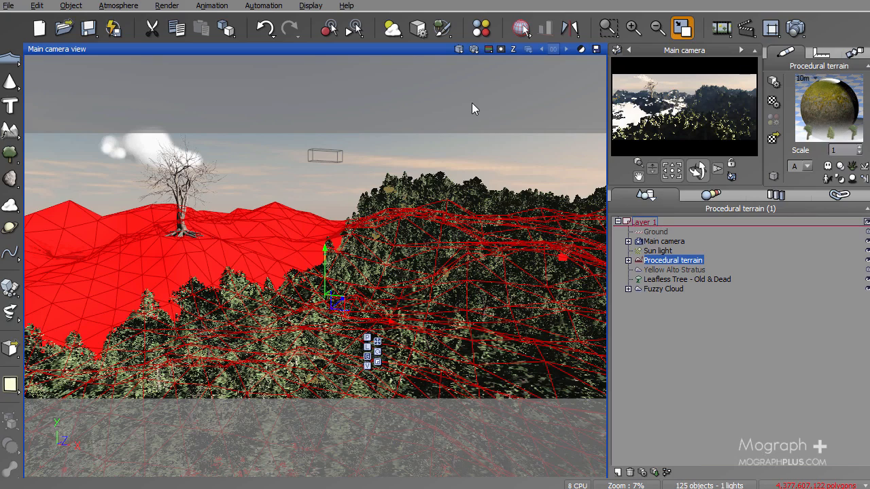
# - Quick render the main camera view to check the masked trees, and accept the post render options
pyautogui.click(474, 49)
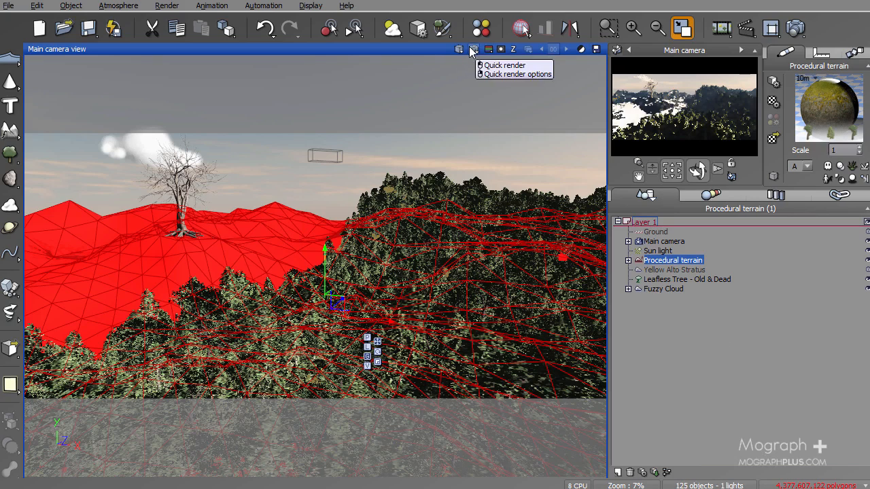
pyautogui.click(496, 66)
pyautogui.click(450, 212)
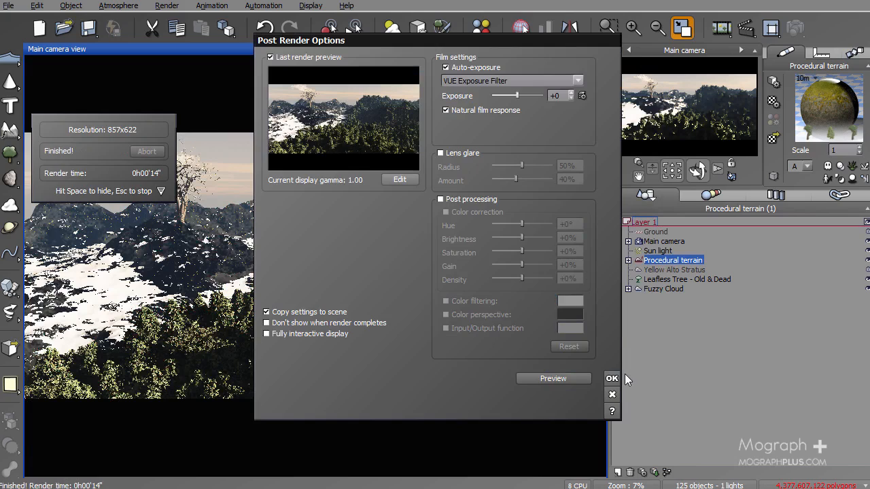
pyautogui.click(612, 378)
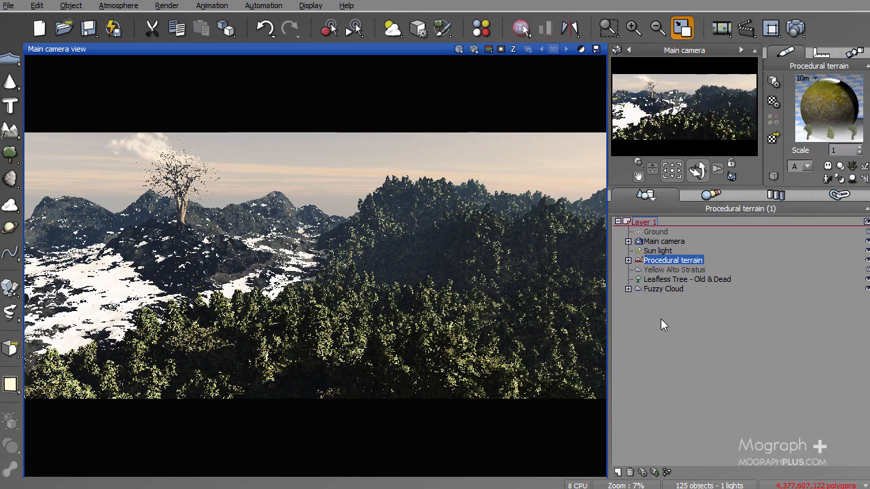
# - Reopen the terrain material, lower the trees layer's overall density to about 67%, set its overall scaling to about 4.1, and repopulate it
pyautogui.doubleClick(824, 87)
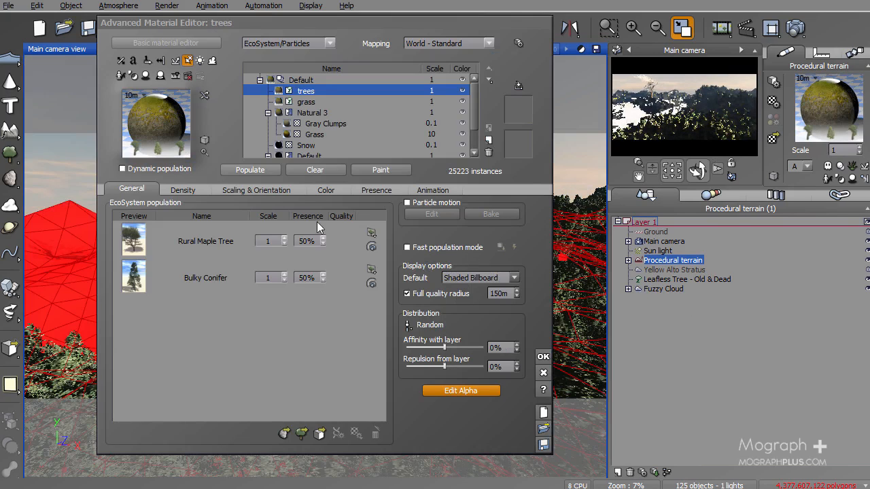
pyautogui.click(199, 190)
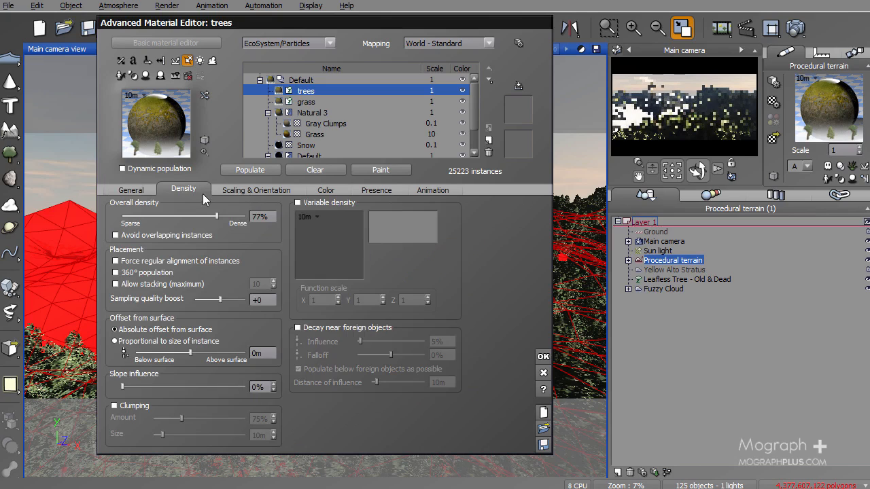
pyautogui.moveTo(231, 217); pyautogui.dragTo(219, 216)
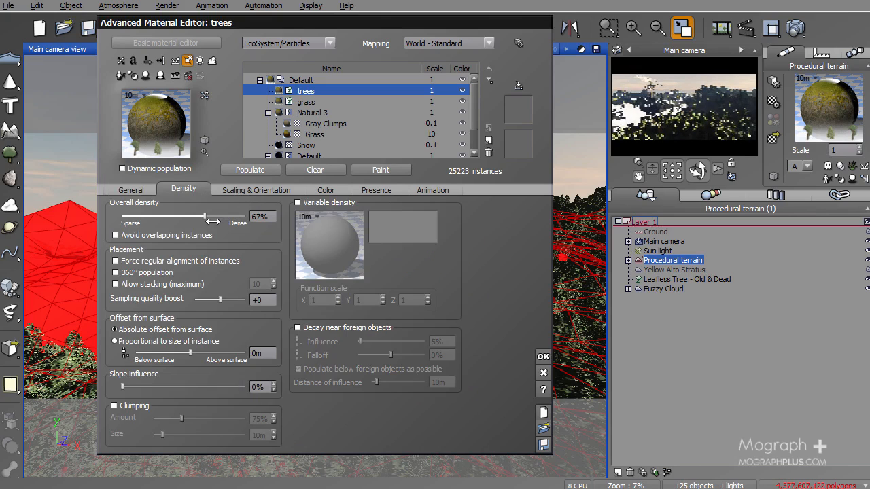
pyautogui.click(230, 192)
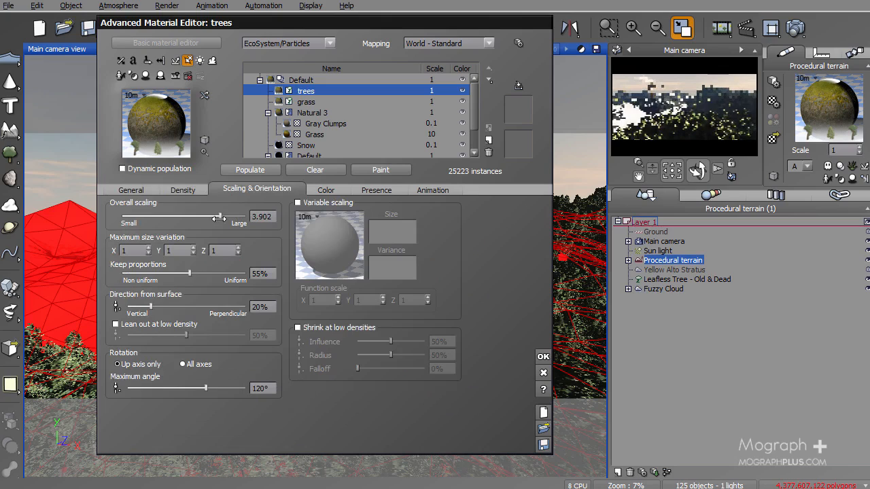
pyautogui.click(238, 170)
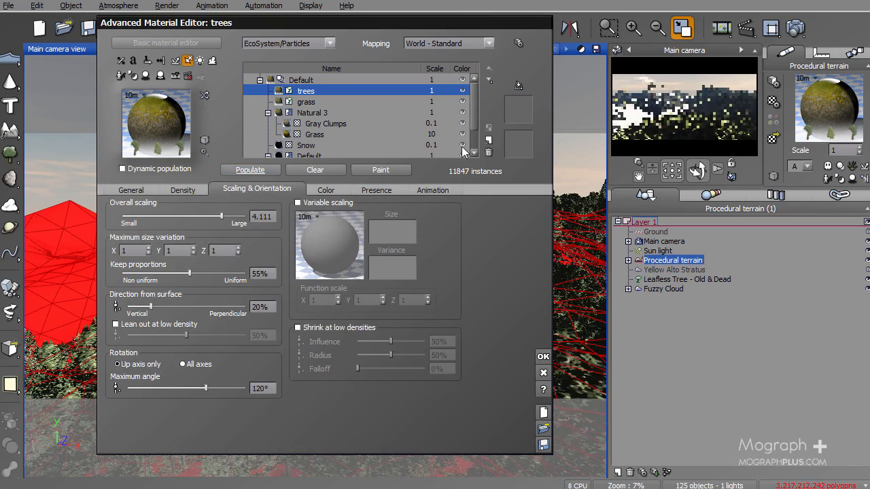
# - Set the Bulky Conifer's scale to 2 and repopulate the trees layer
pyautogui.moveTo(424, 28); pyautogui.dragTo(204, 44)
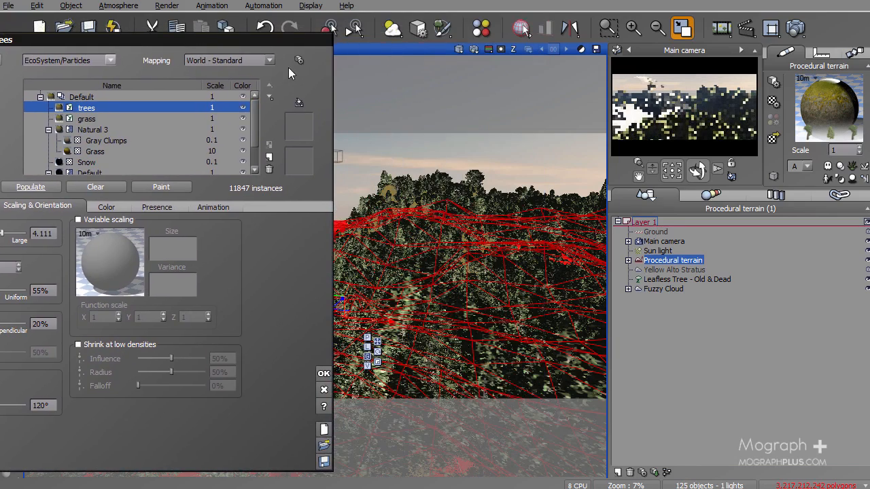
pyautogui.moveTo(261, 39); pyautogui.dragTo(621, 25)
pyautogui.click(238, 204)
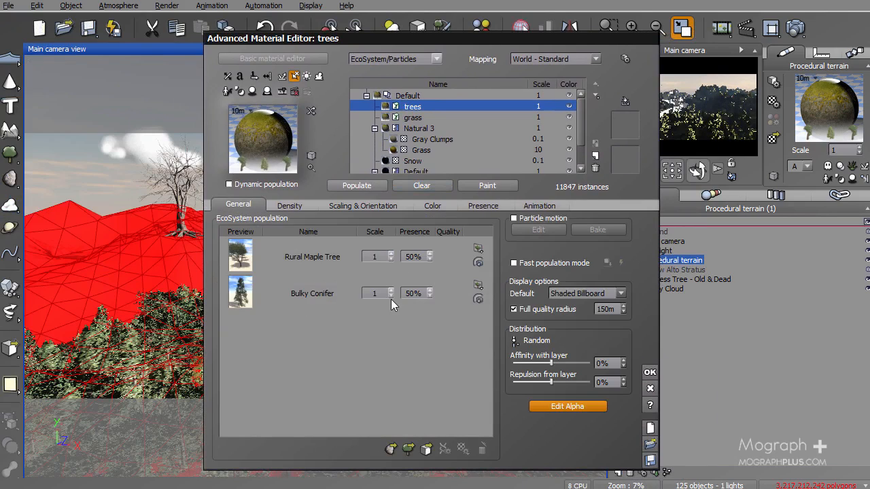
pyautogui.click(366, 293)
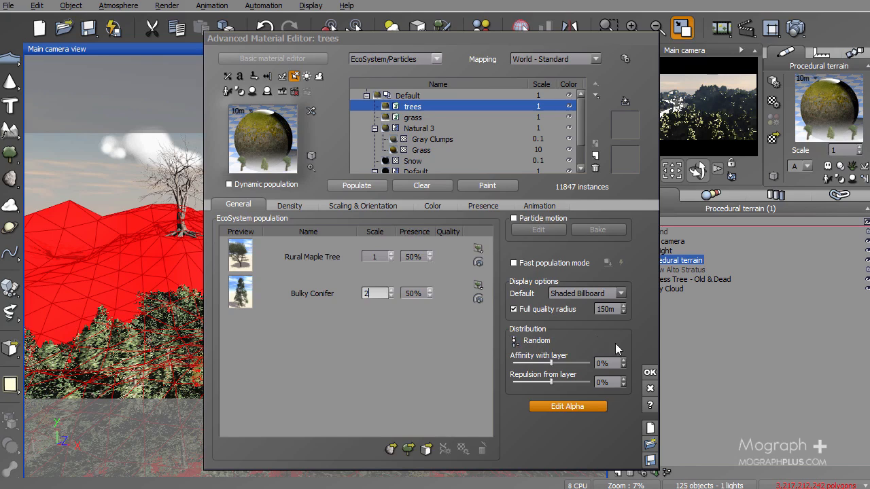
pyautogui.click(357, 186)
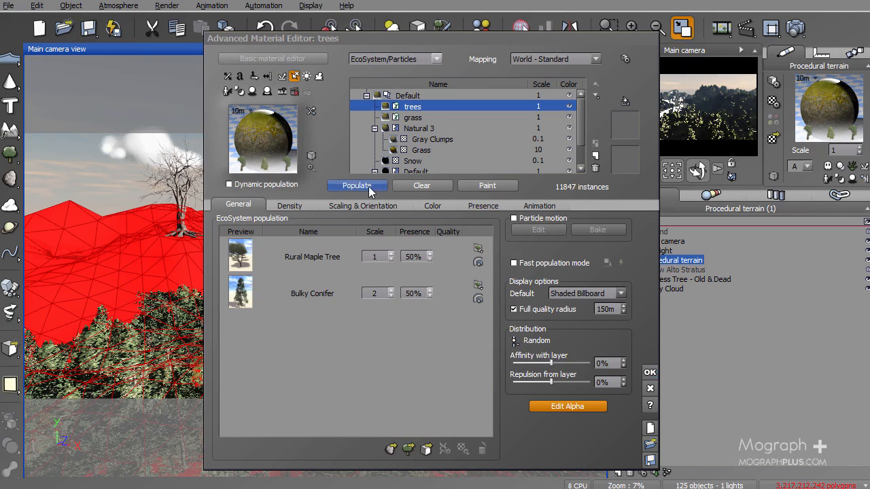
pyautogui.moveTo(435, 41); pyautogui.dragTo(296, 19)
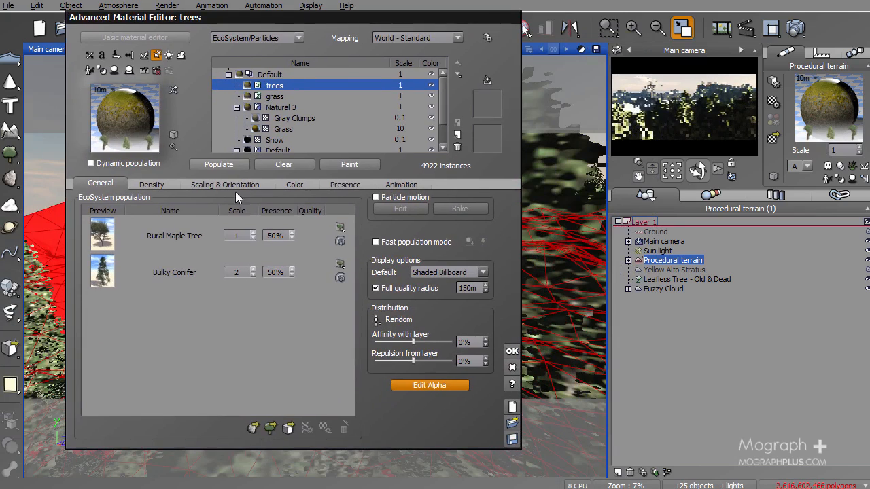
# - Set the Bulky Conifer's scale to 1.2 and repopulate the trees layer
pyautogui.click(244, 274)
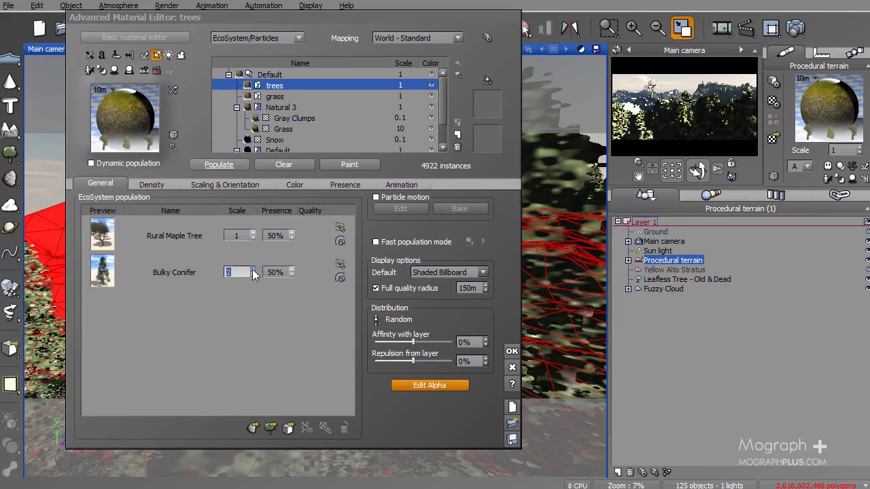
pyautogui.write('1.2')
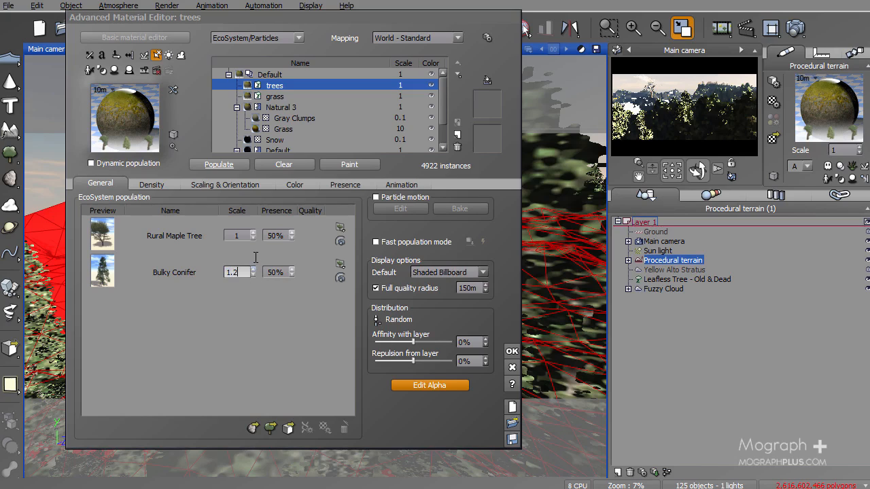
pyautogui.click(223, 166)
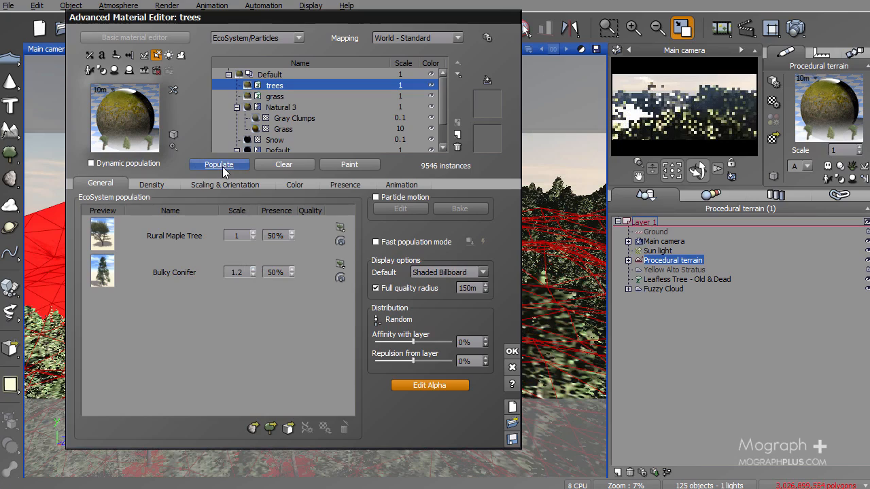
# - Set the Bulky Conifer to scale 1.5 and 25% presence, the Rural Maple Tree to 75% presence, and repopulate the trees layer
pyautogui.doubleClick(238, 274)
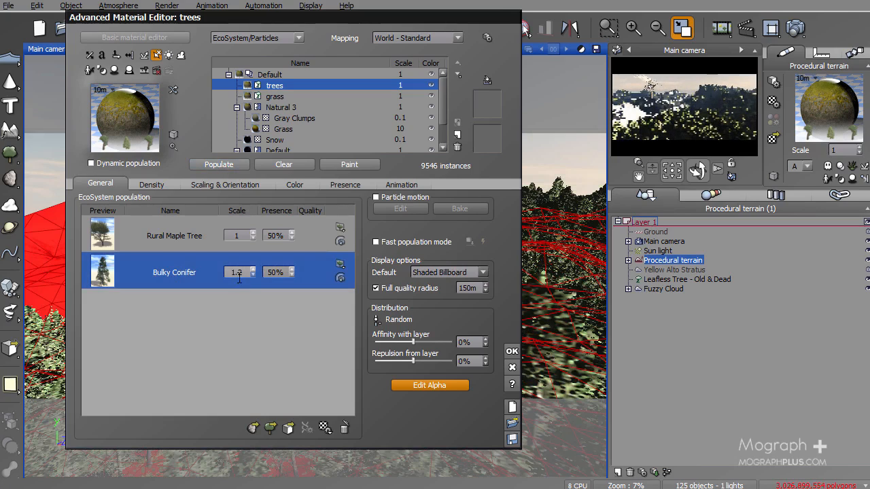
pyautogui.write('1.5')
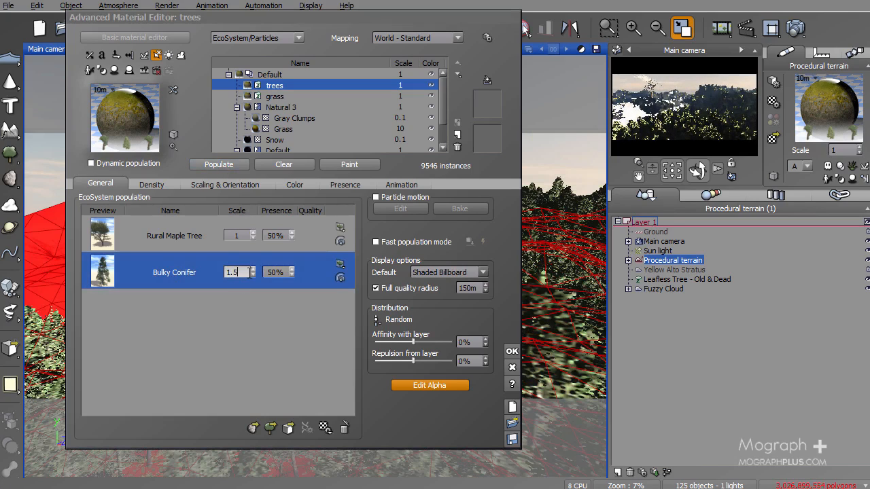
pyautogui.press('Tab')
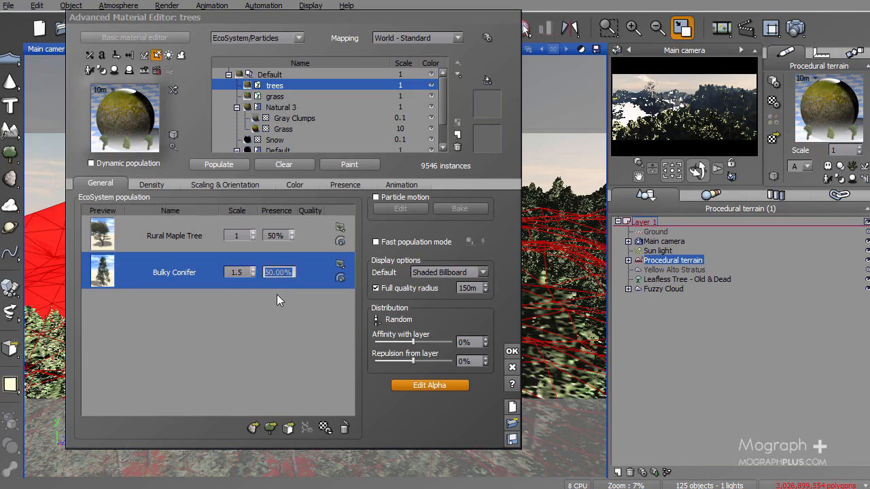
pyautogui.write('25')
pyautogui.doubleClick(277, 236)
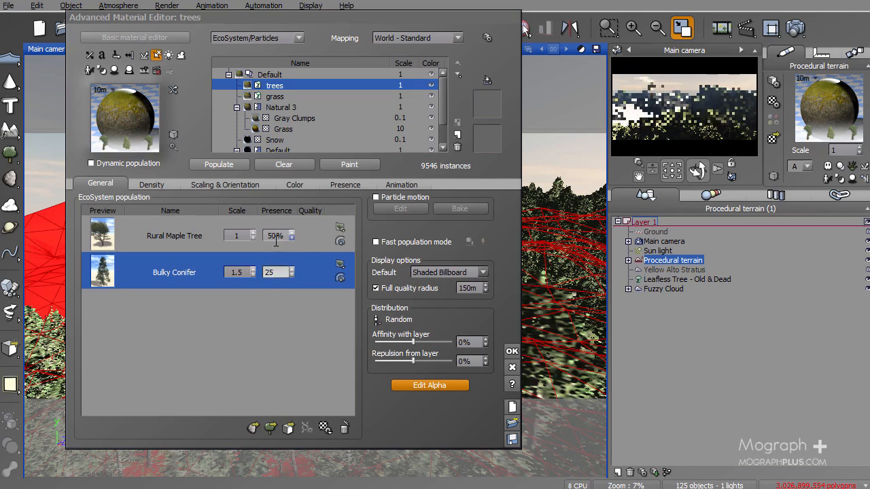
pyautogui.write('75')
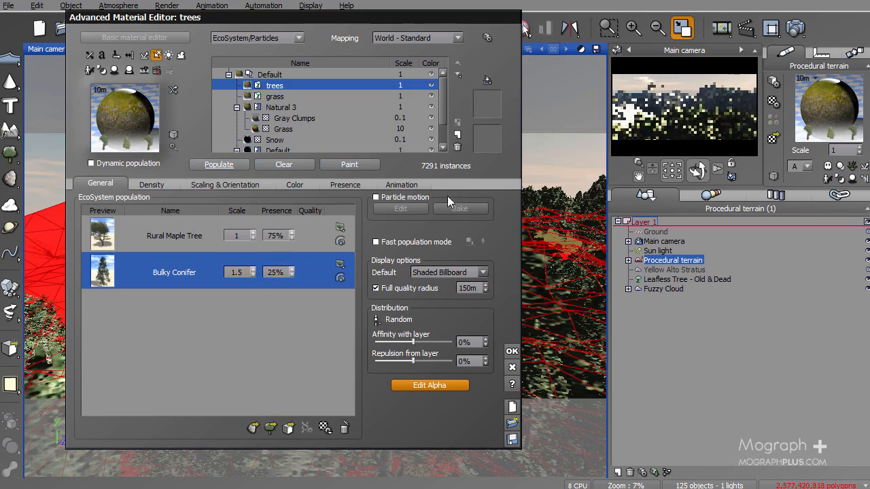
pyautogui.click(511, 351)
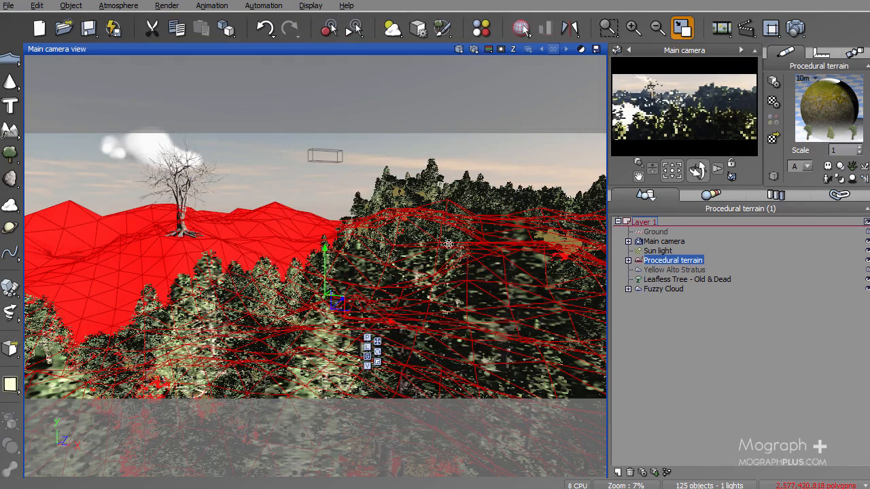
# - Quick render the main camera view to check the new maple and conifer mix
pyautogui.click(473, 49)
pyautogui.click(450, 202)
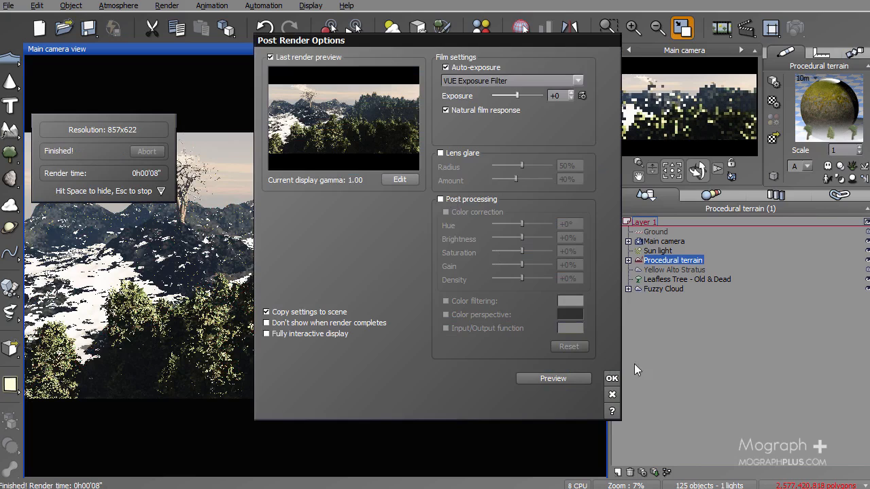
pyautogui.click(612, 379)
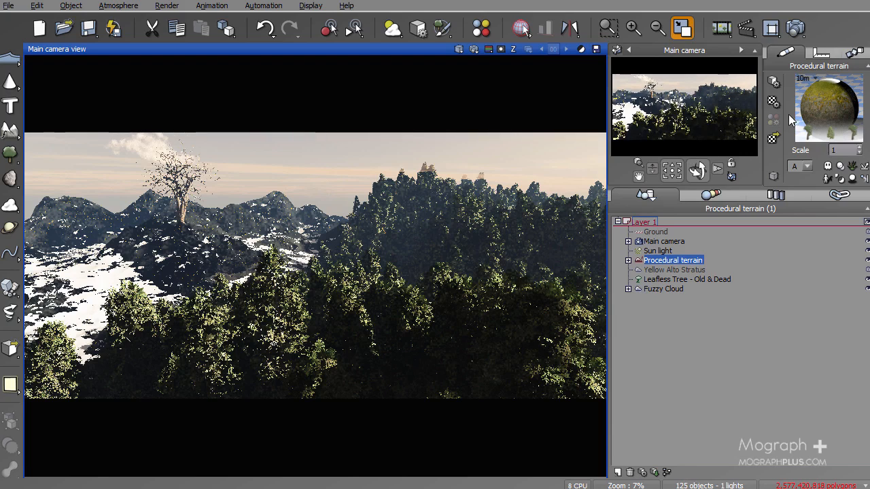
# - Reopen the terrain material, reduce the trees layer's overall density to 44%, repopulate it, and accept the material
pyautogui.doubleClick(820, 91)
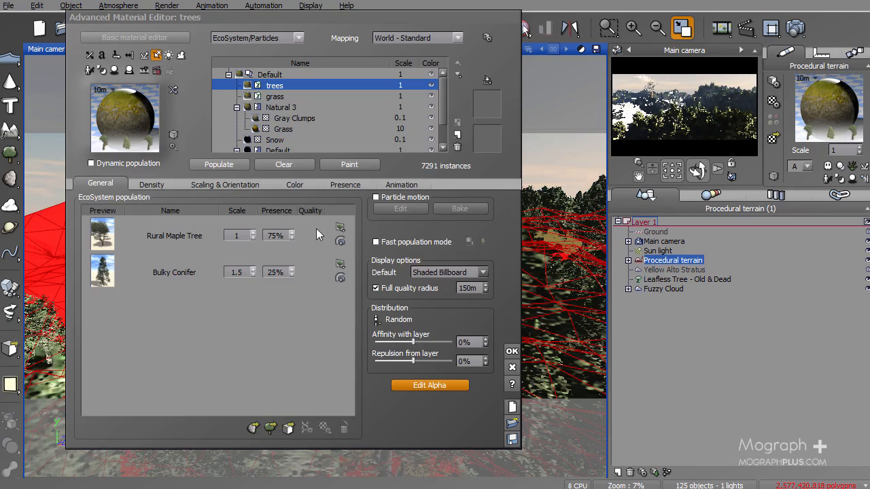
pyautogui.click(152, 184)
pyautogui.moveTo(156, 213)
pyautogui.mouseDown()
pyautogui.moveTo(178, 214)
pyautogui.moveTo(151, 214)
pyautogui.mouseUp()
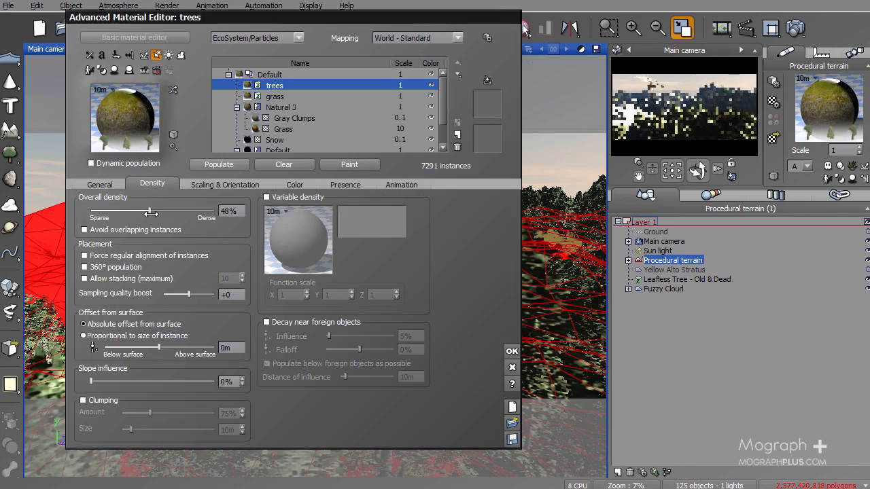
pyautogui.click(212, 166)
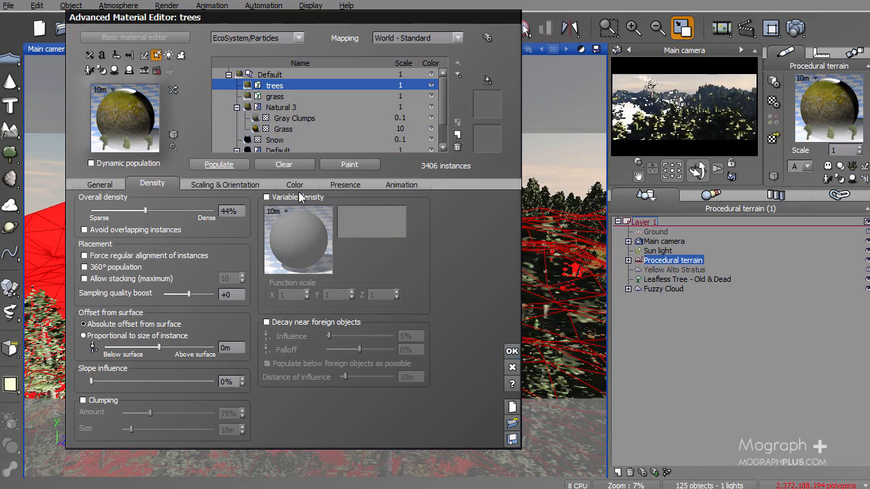
pyautogui.click(226, 163)
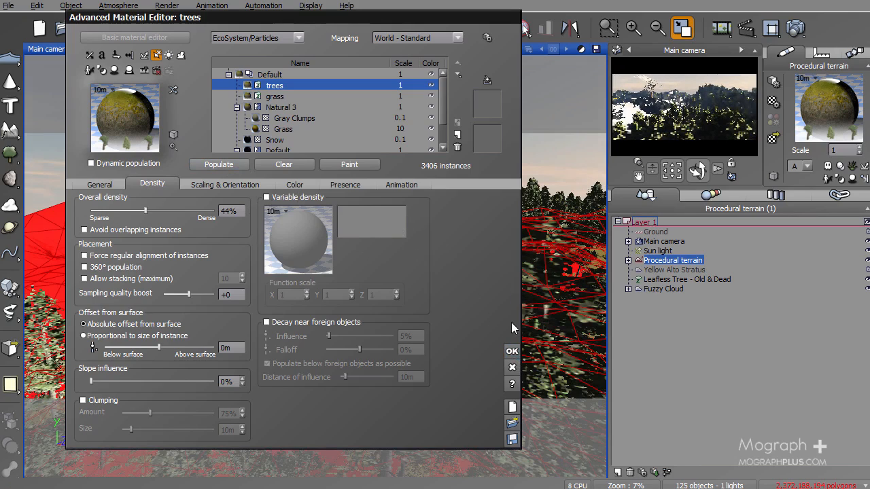
pyautogui.click(512, 351)
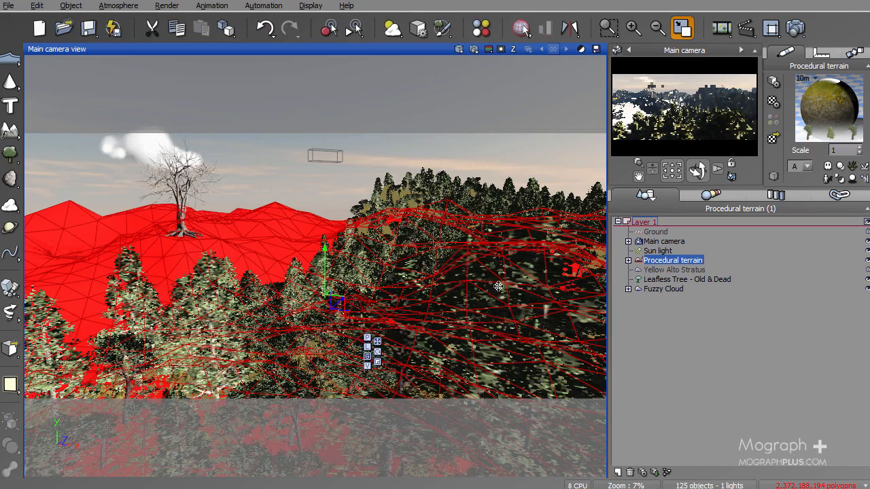
# - Quick render the main camera view, ignoring the luminous materials, to check the thinned tree density
pyautogui.click(474, 50)
pyautogui.click(456, 199)
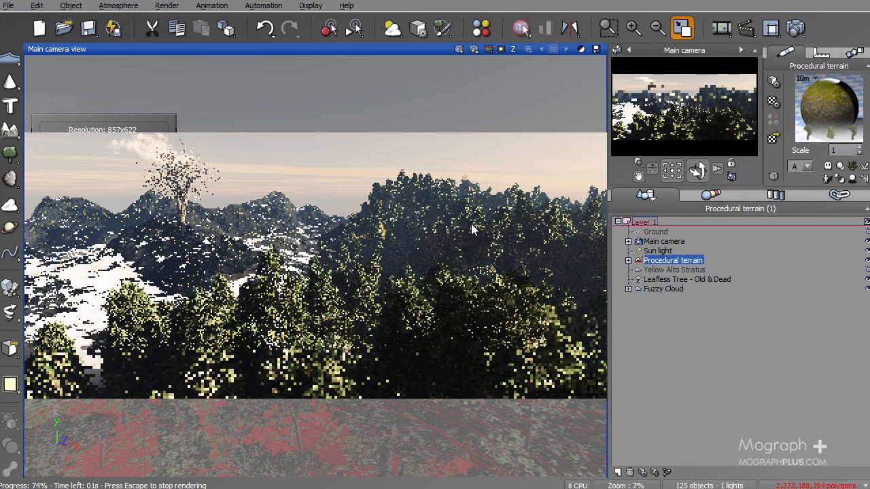
# - Reopen the terrain material, compare the grass layer's color settings, and enable variable color on the trees layer
pyautogui.doubleClick(471, 223)
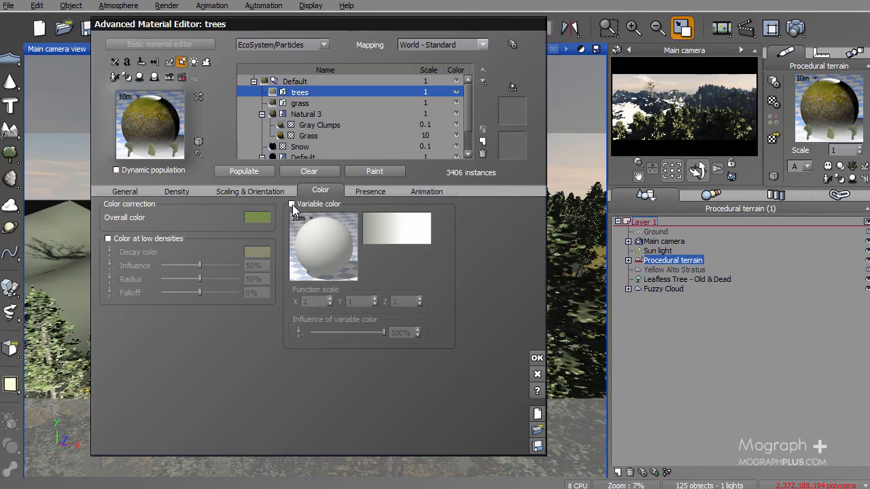
pyautogui.doubleClick(305, 103)
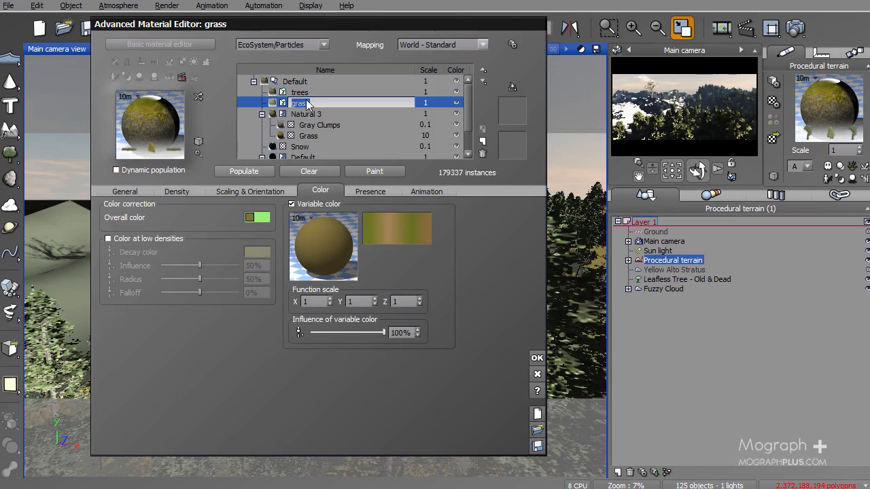
pyautogui.doubleClick(306, 93)
pyautogui.click(292, 204)
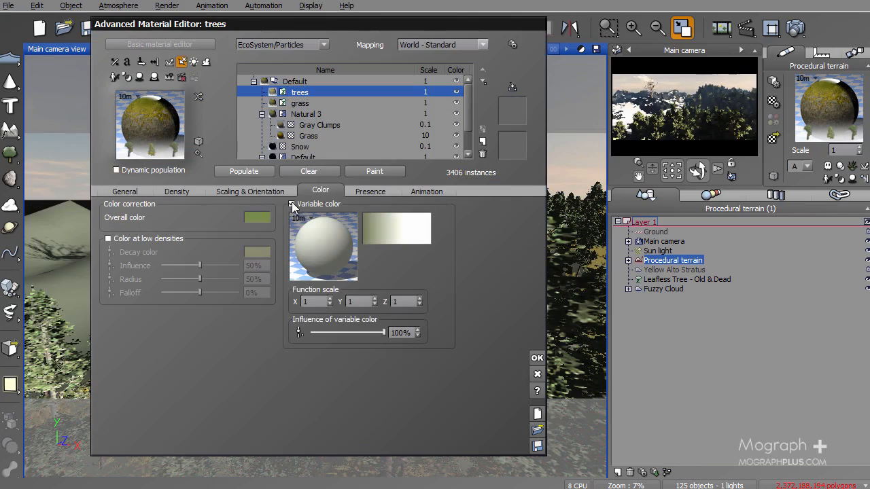
# - Load a preset color map with yellow-green, pink, purple and orange tones as the trees layer's variable color
pyautogui.rightClick(405, 229)
pyautogui.click(465, 296)
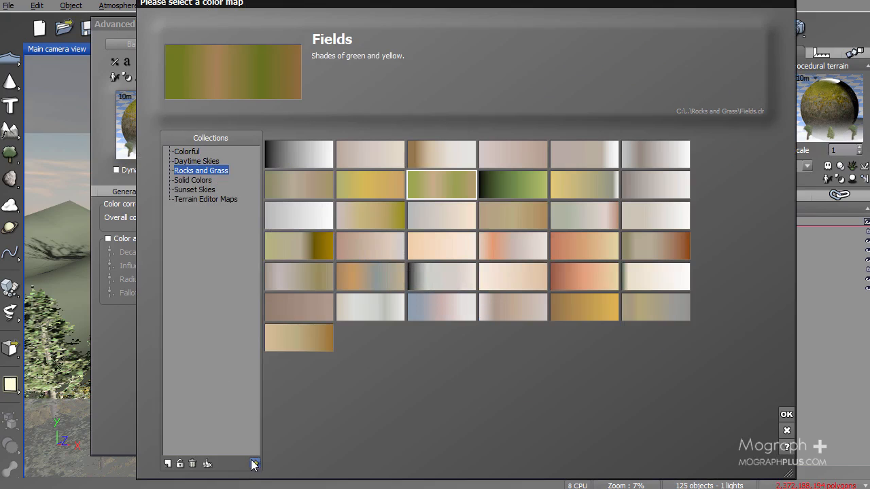
pyautogui.click(253, 464)
pyautogui.doubleClick(268, 132)
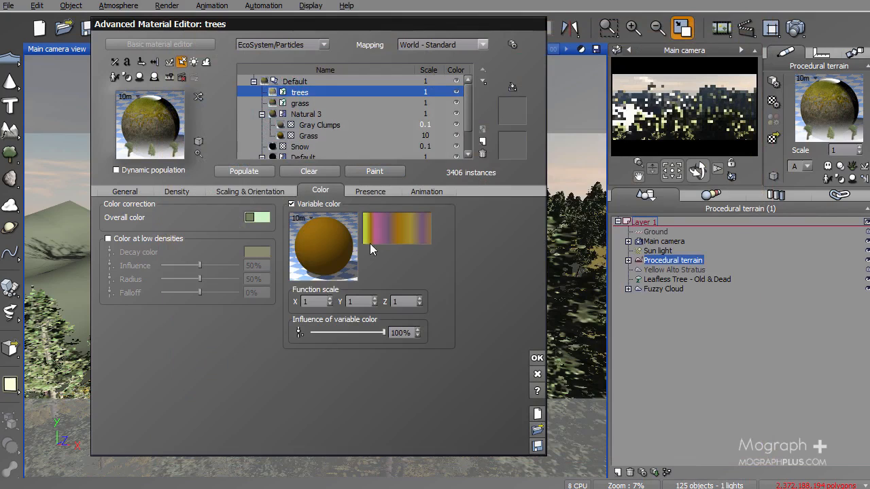
# - Open the trees layer's color map for editing and inspect the purple keycolor near its middle
pyautogui.rightClick(393, 217)
pyautogui.click(405, 225)
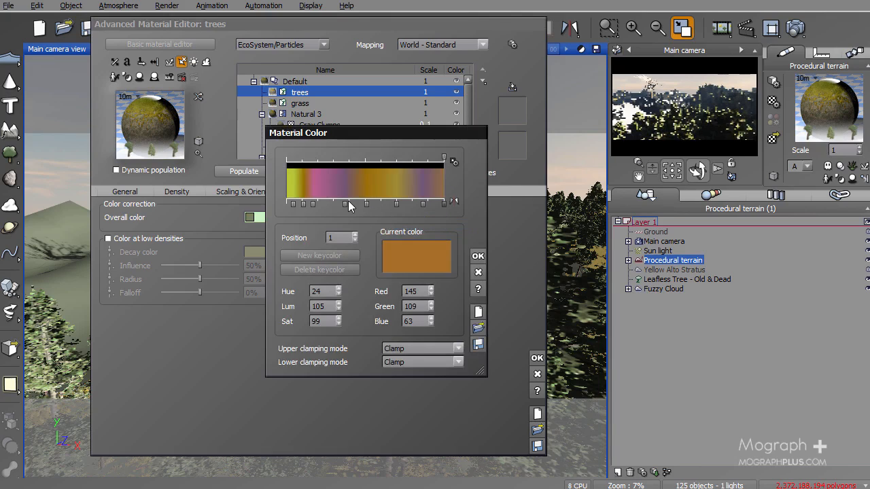
pyautogui.click(346, 202)
pyautogui.click(414, 257)
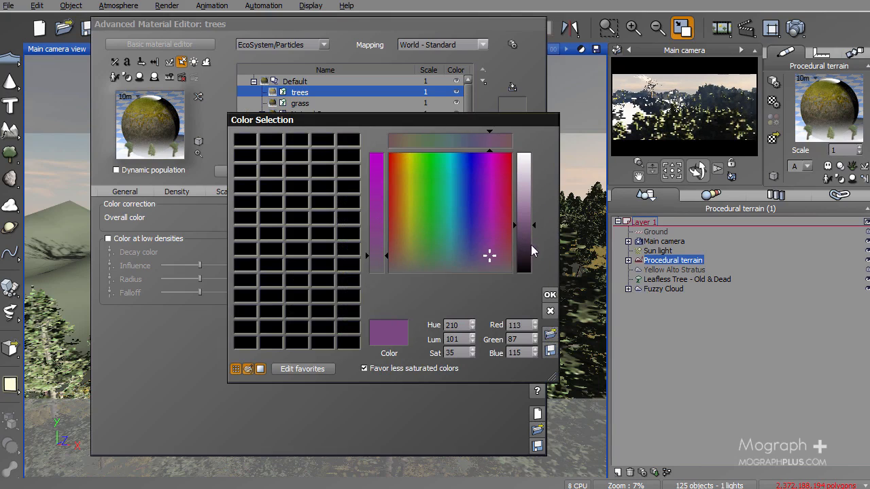
pyautogui.click(550, 294)
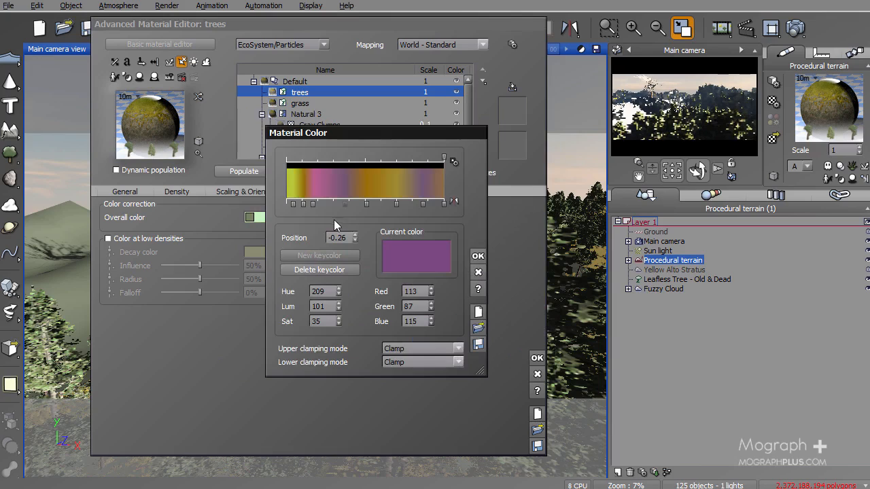
# - Change the pink keycolor to a light brown with red 152, green 121 and blue 76, and accept the color map
pyautogui.click(313, 182)
pyautogui.click(416, 256)
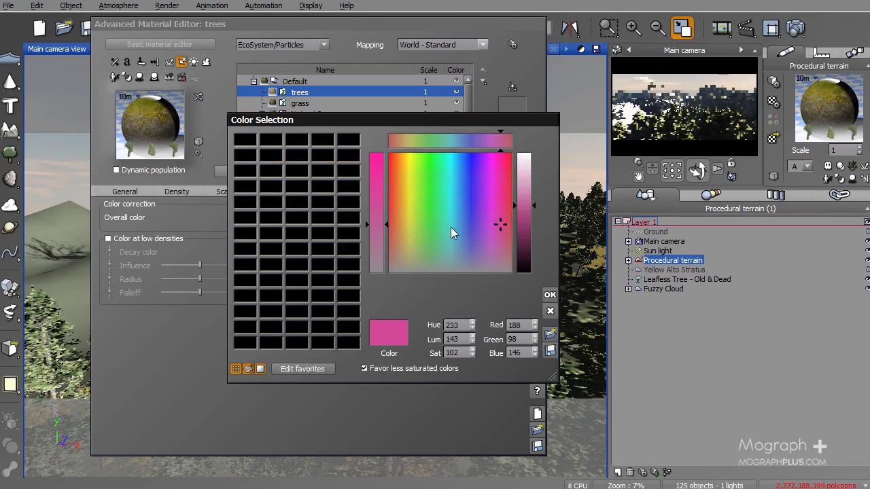
pyautogui.click(503, 219)
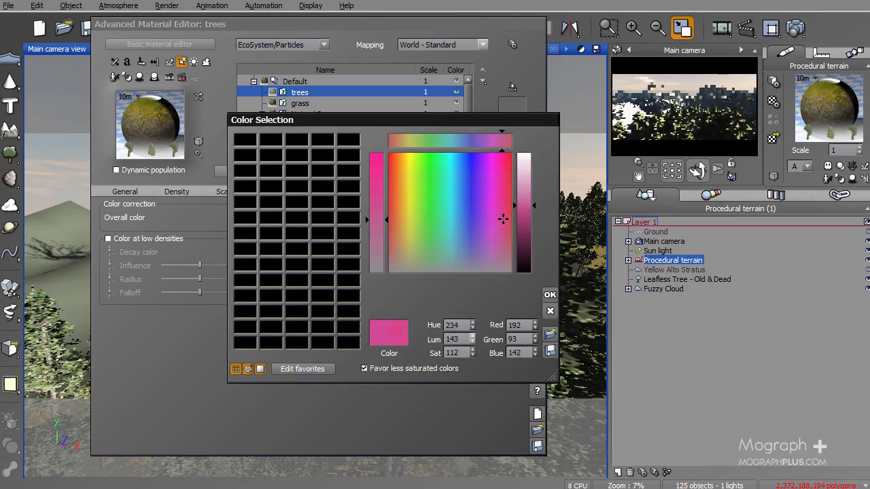
pyautogui.click(392, 219)
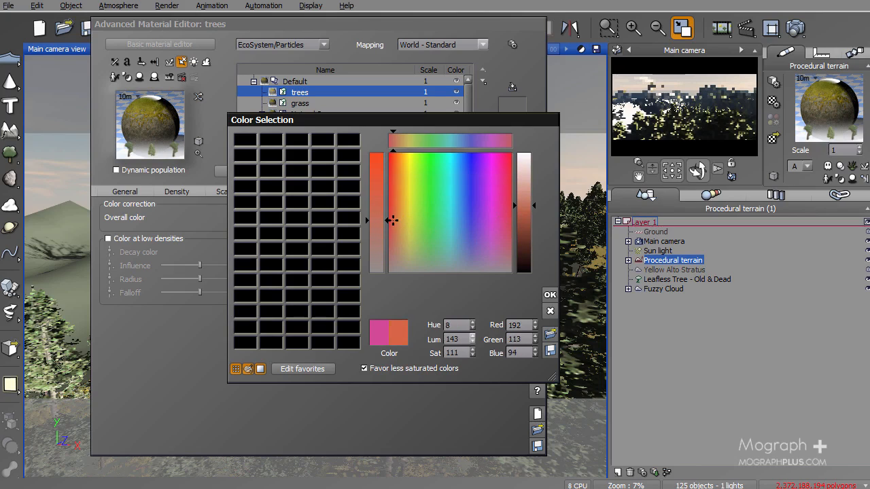
pyautogui.moveTo(376, 217); pyautogui.dragTo(374, 244)
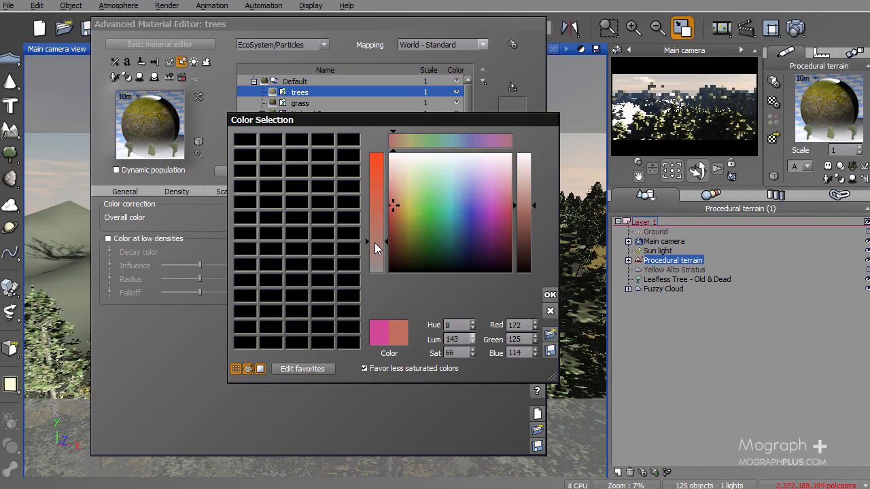
pyautogui.click(393, 155)
pyautogui.click(401, 156)
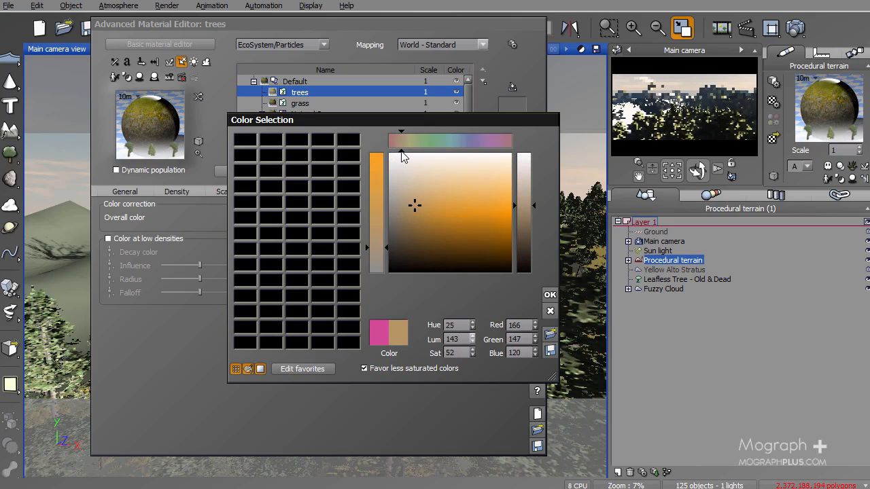
pyautogui.click(414, 218)
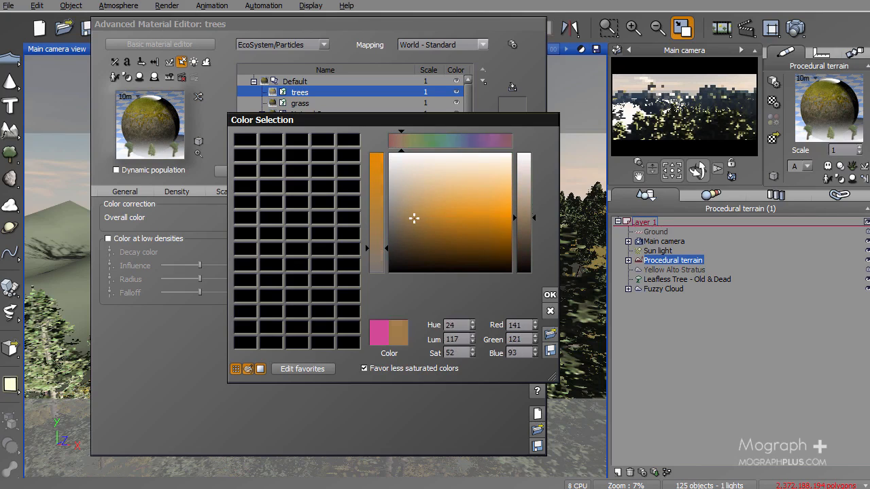
pyautogui.click(381, 204)
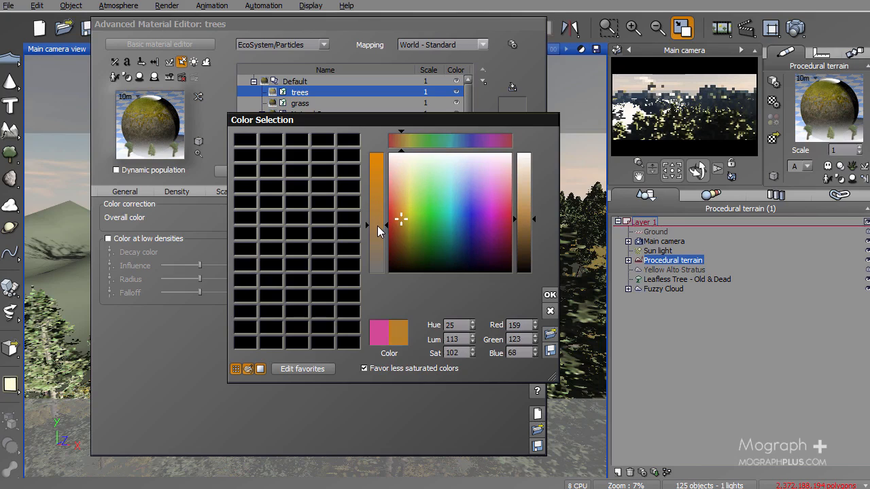
pyautogui.click(378, 232)
pyautogui.click(549, 295)
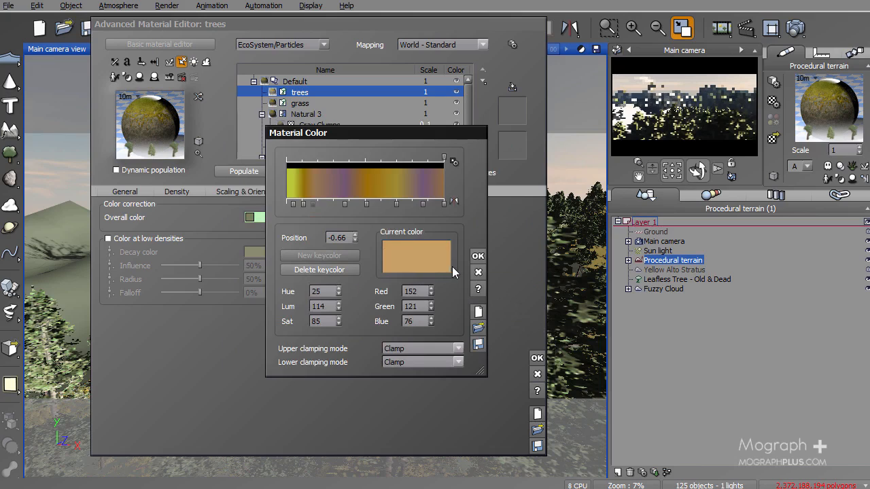
pyautogui.click(478, 257)
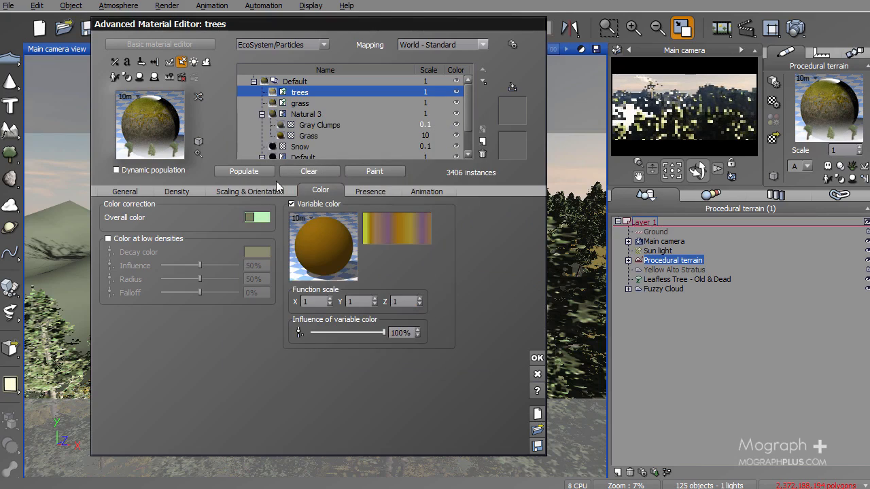
# - Repopulate the trees layer with the edited color map and accept the material
pyautogui.click(244, 171)
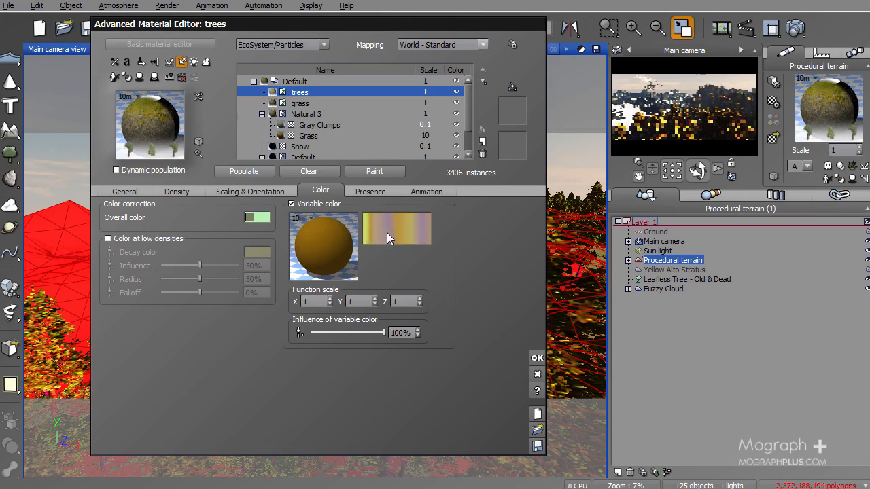
pyautogui.moveTo(448, 23); pyautogui.dragTo(364, 7)
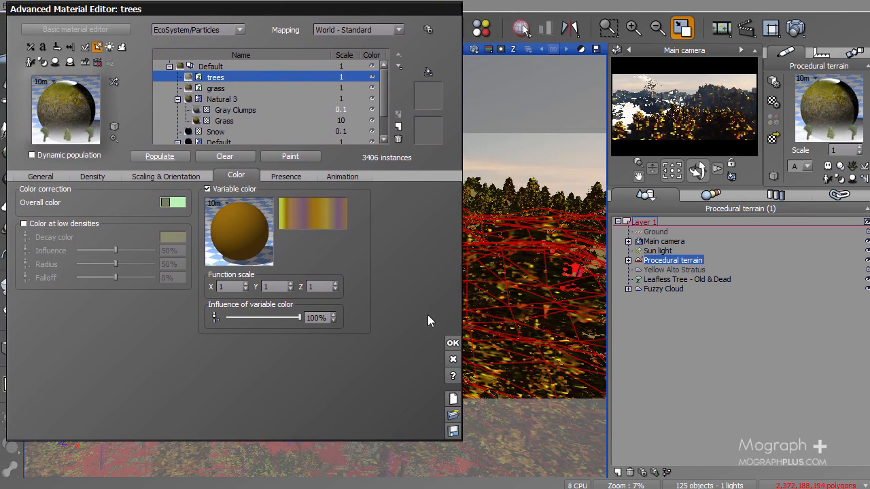
pyautogui.click(451, 342)
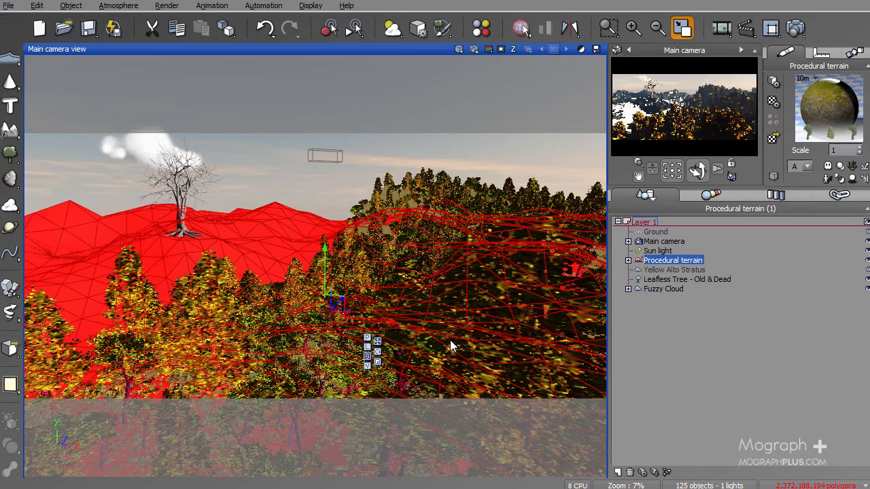
# - Quick render the main camera view with the luminous materials ignored to check the autumn tree colors
pyautogui.click(474, 49)
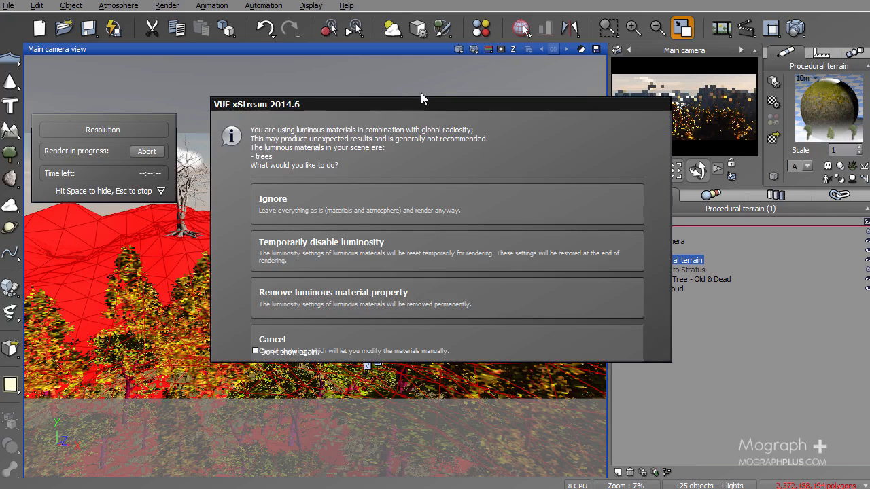
pyautogui.click(416, 201)
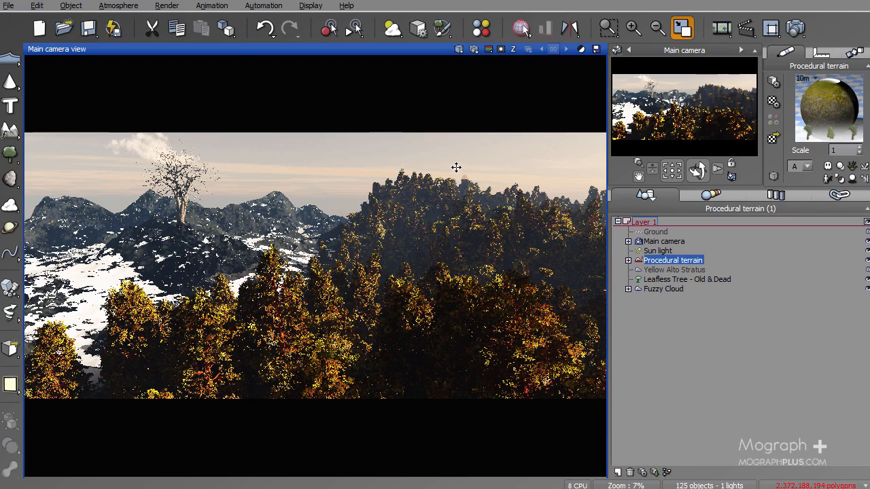
# - Set the quick render quality to Final, start a render ignoring the luminous materials, and stop it
pyautogui.click(474, 49)
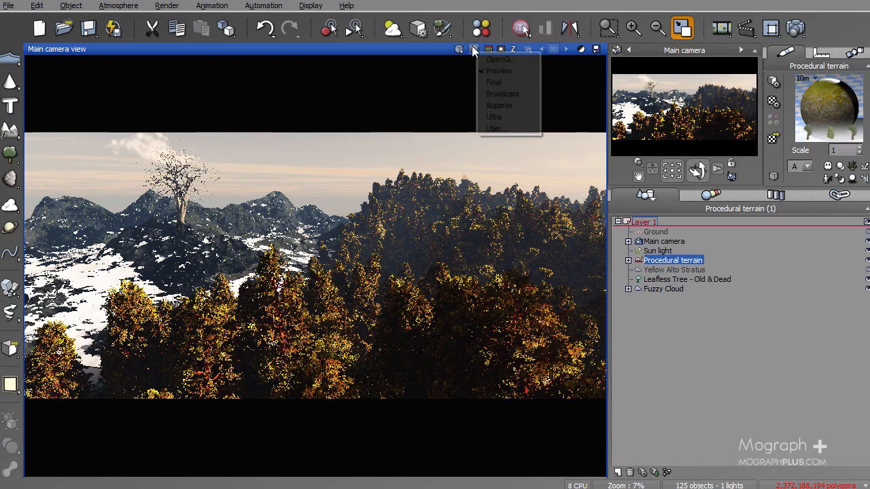
pyautogui.click(507, 81)
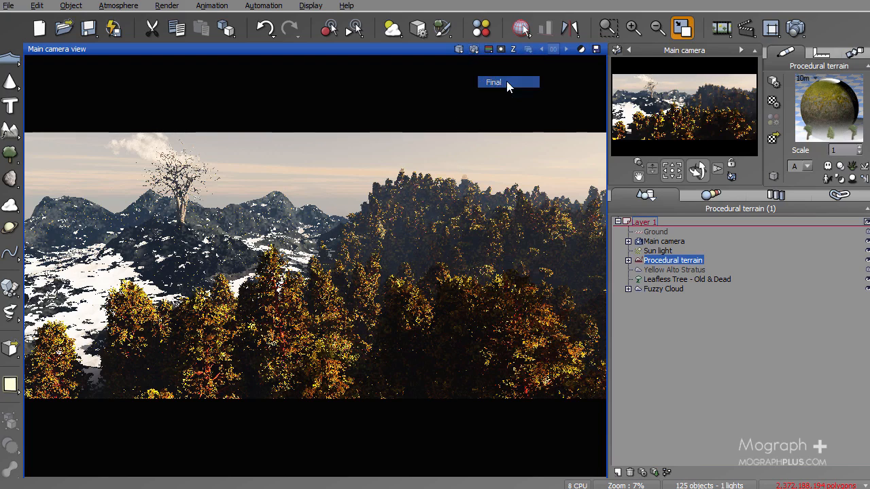
pyautogui.click(473, 50)
pyautogui.click(428, 205)
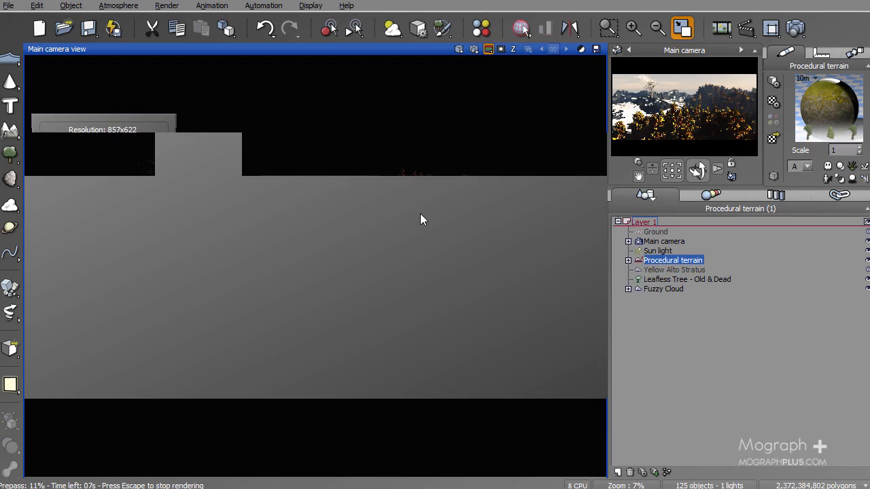
pyautogui.press('Escape')
# - Reopen the terrain material and load the green and brown Fields color map as the trees layer's variable color
pyautogui.doubleClick(828, 107)
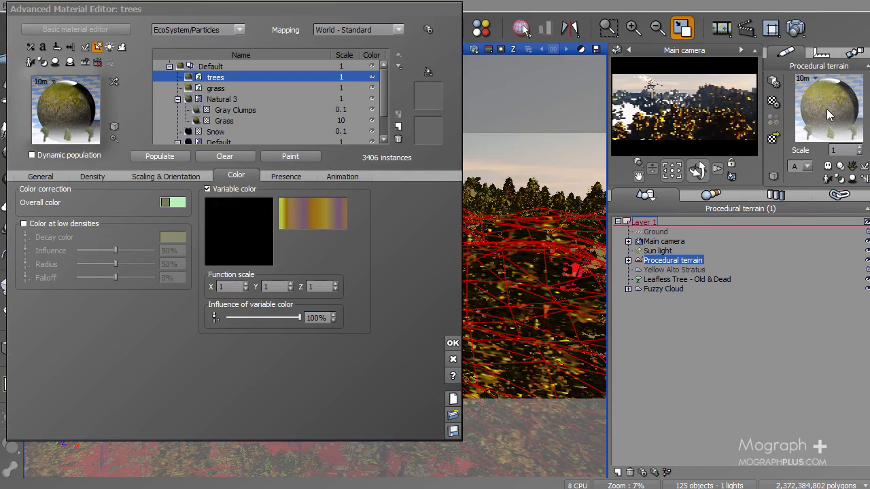
pyautogui.rightClick(318, 209)
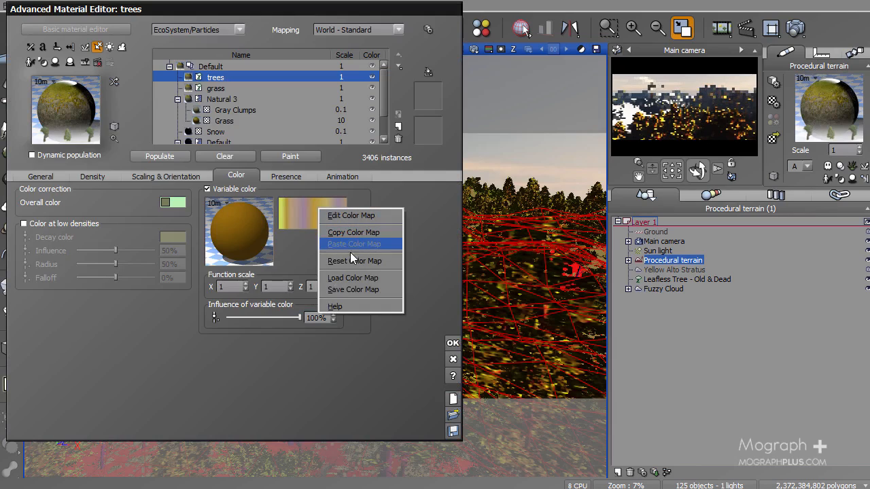
pyautogui.click(350, 244)
pyautogui.doubleClick(306, 207)
pyautogui.doubleClick(443, 200)
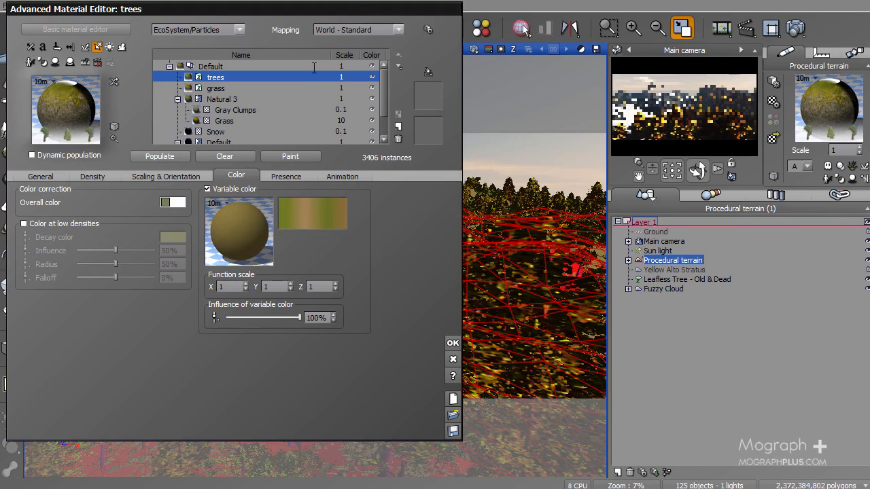
# - Review the keycolors of the trees layer's Fields color map, accept it, and repopulate the layer
pyautogui.moveTo(371, 11); pyautogui.dragTo(516, 34)
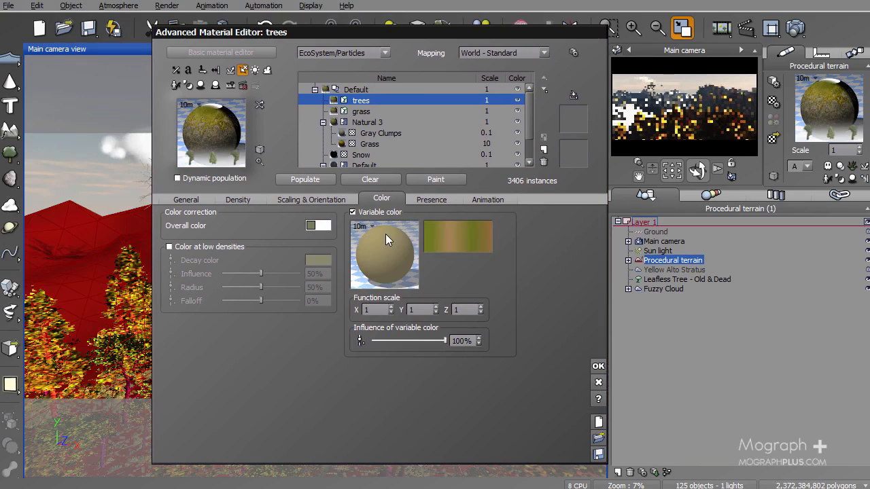
pyautogui.rightClick(446, 236)
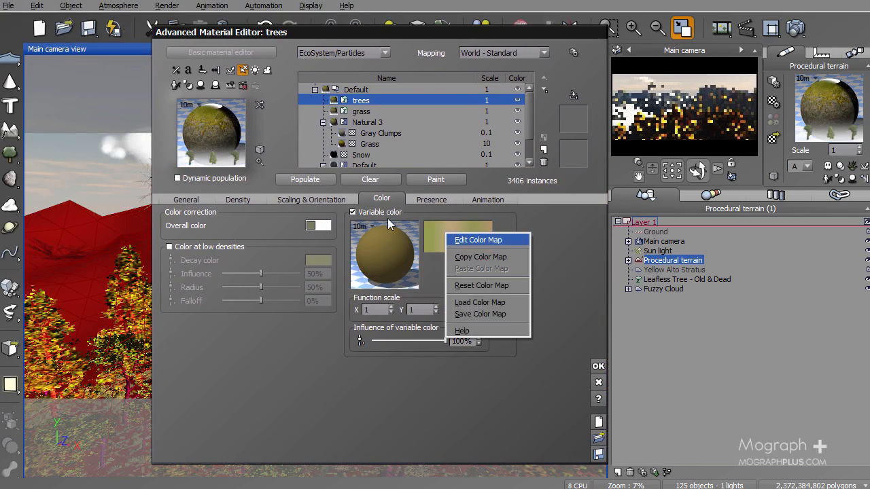
pyautogui.click(387, 218)
pyautogui.rightClick(450, 235)
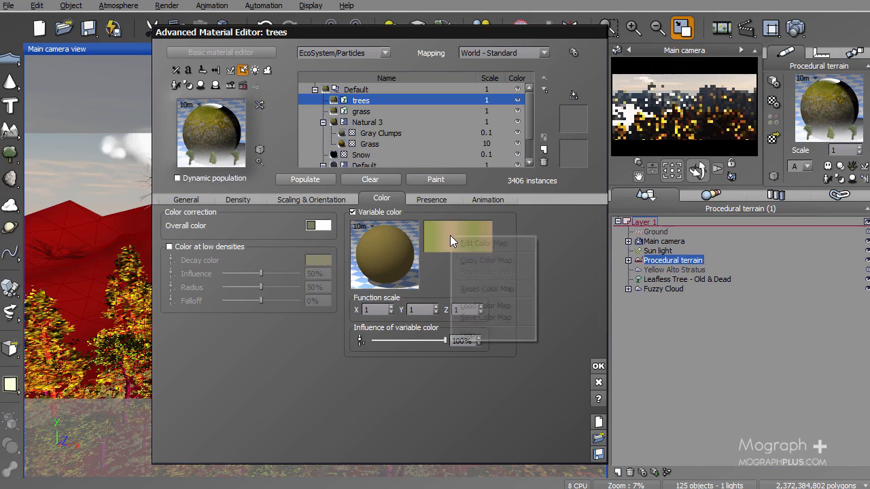
pyautogui.click(463, 245)
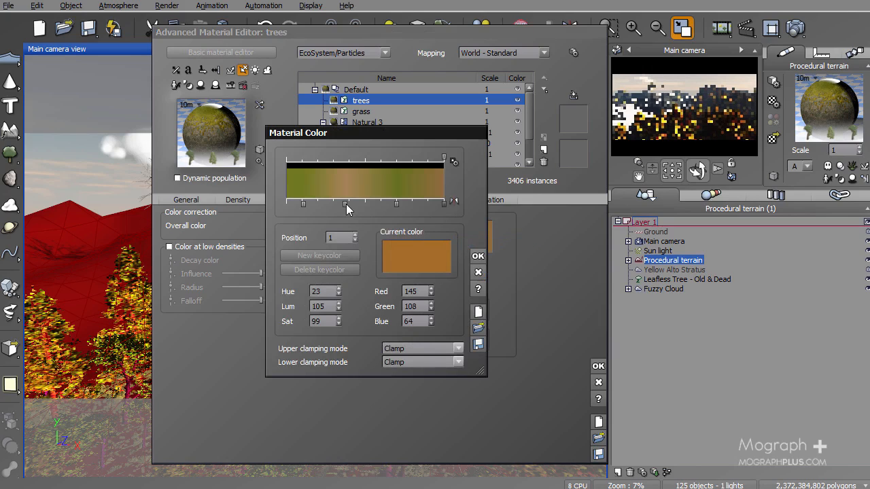
pyautogui.click(477, 256)
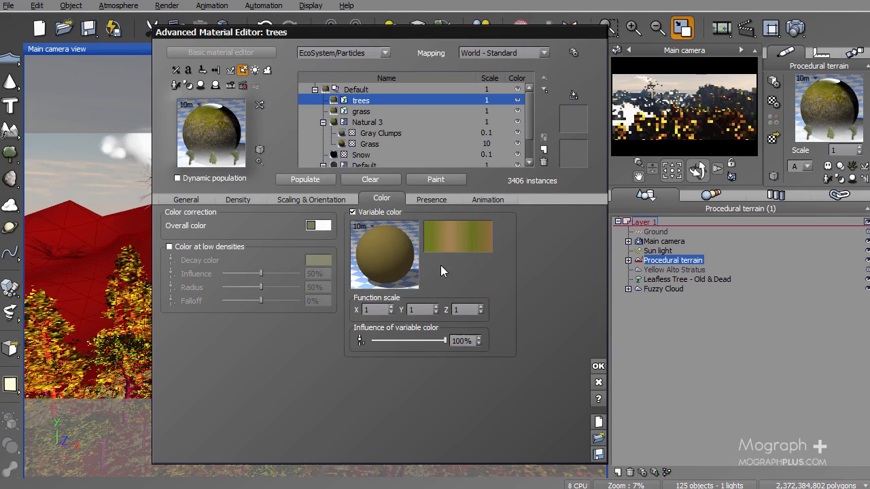
pyautogui.click(311, 182)
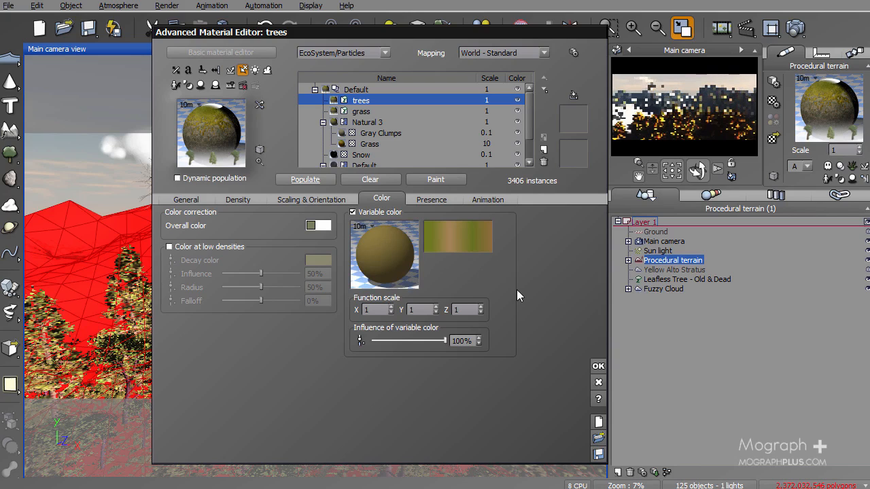
# - Accept the terrain material changes and quick render the main camera view with the luminous materials ignored
pyautogui.click(598, 367)
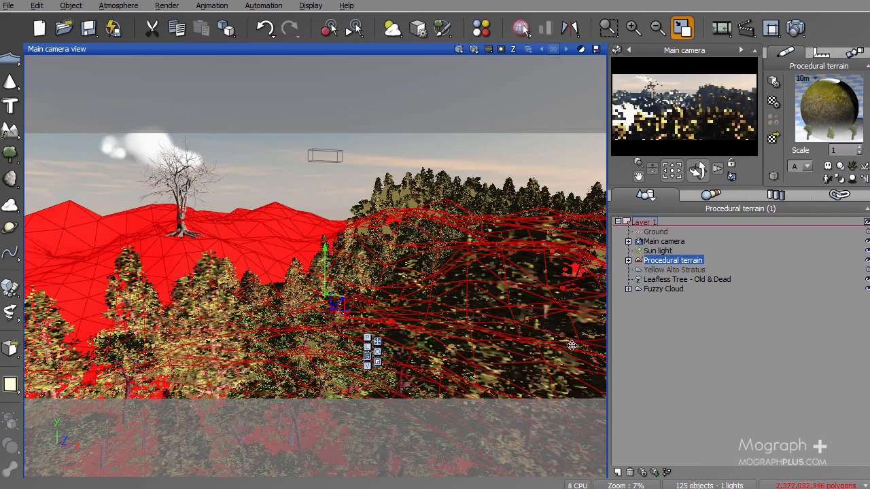
pyautogui.click(473, 51)
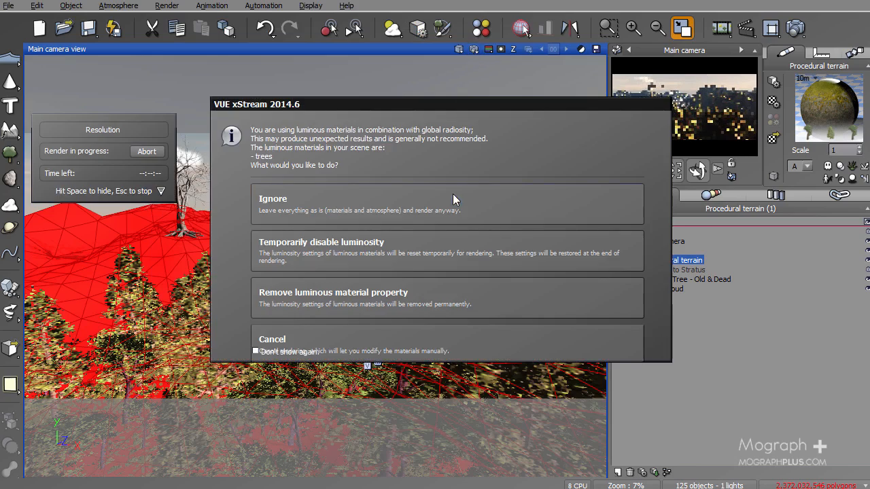
pyautogui.click(453, 195)
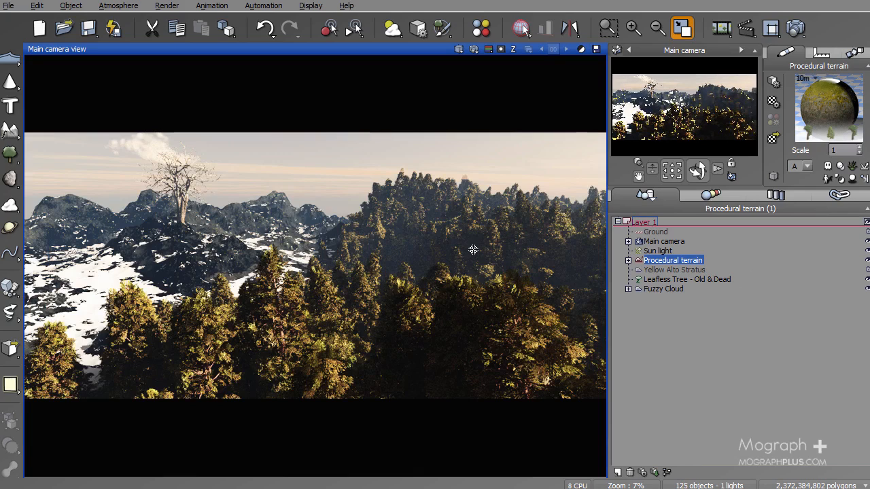
# - Reopen the terrain material and add an orange keycolor (RGB 195, 138, 73) at position 0.11 in the trees layer's variable color map
pyautogui.doubleClick(804, 109)
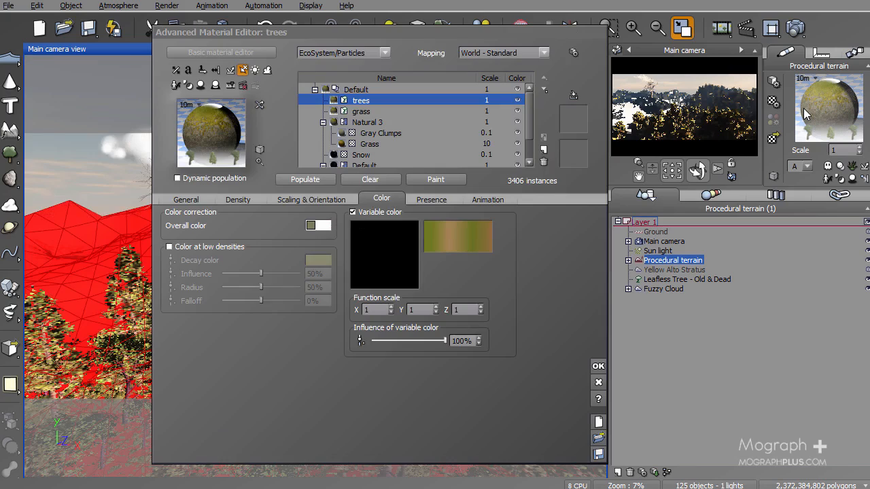
pyautogui.rightClick(453, 229)
pyautogui.click(465, 236)
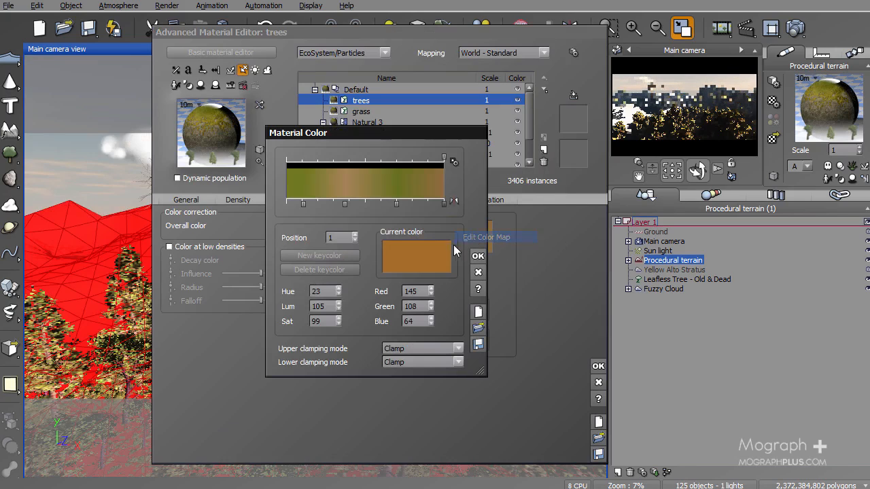
pyautogui.doubleClick(373, 203)
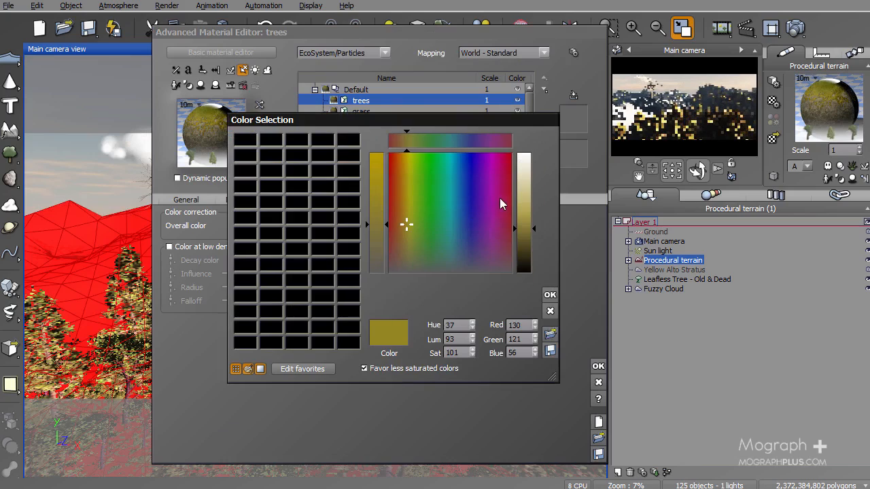
pyautogui.moveTo(423, 209); pyautogui.dragTo(400, 212)
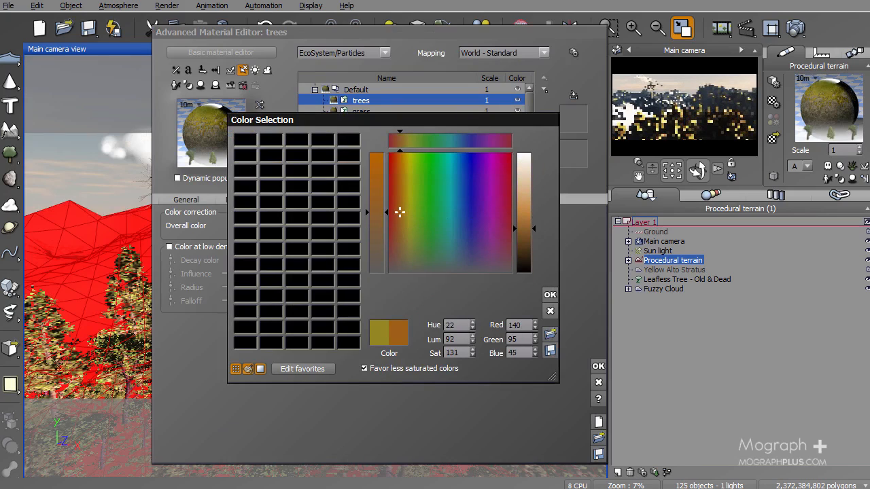
pyautogui.moveTo(522, 204); pyautogui.dragTo(528, 209)
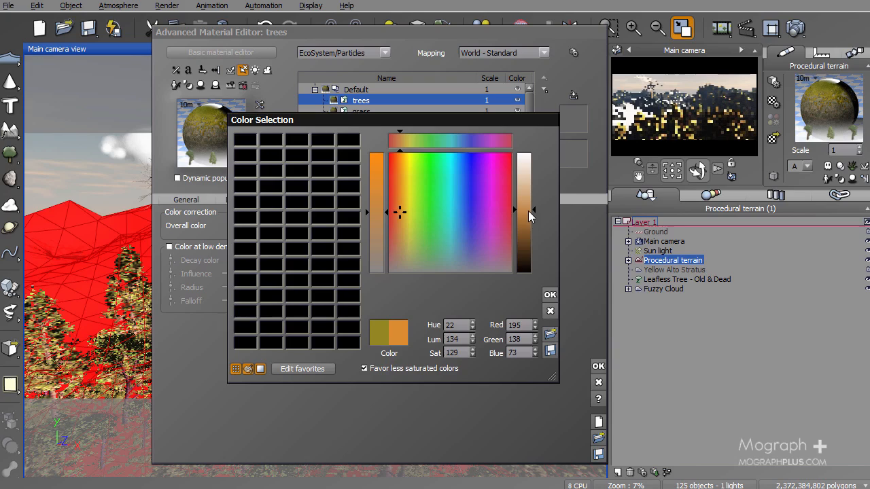
pyautogui.click(550, 295)
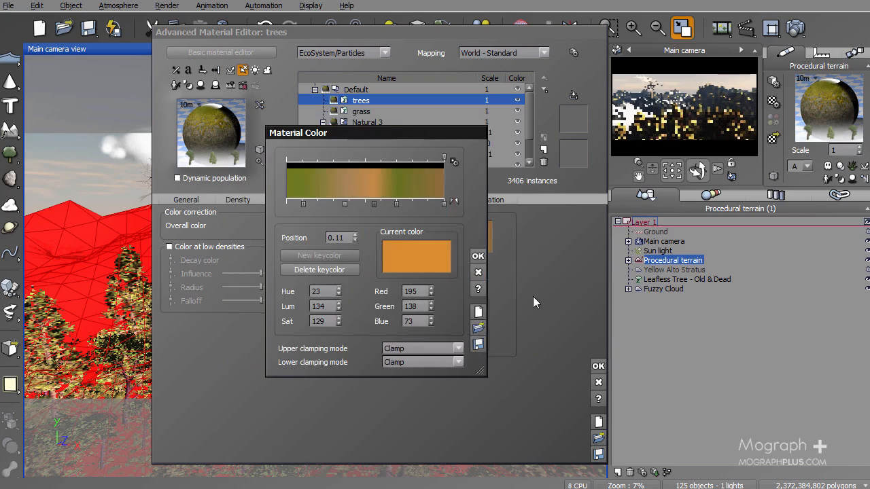
# - Saturate the keycolor at position 0.11 to a vivid orange, RGB 235, 140, 34, and accept the color map
pyautogui.doubleClick(377, 201)
pyautogui.moveTo(377, 201); pyautogui.dragTo(382, 175)
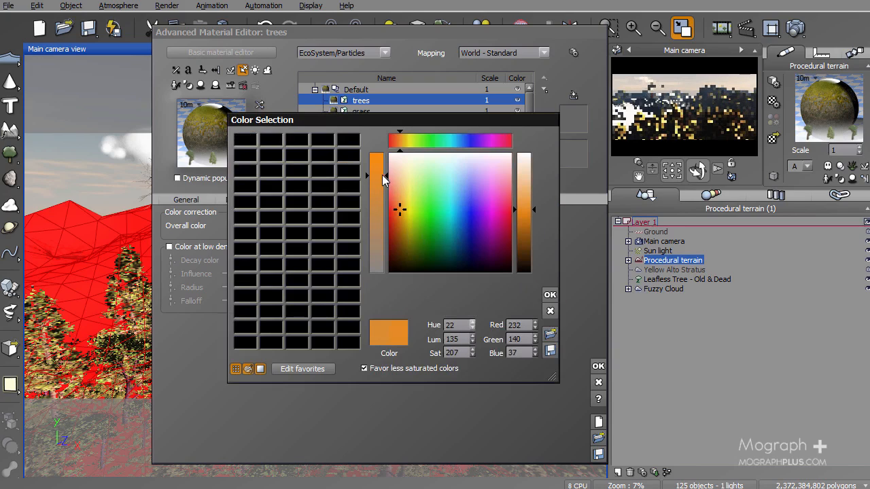
pyautogui.click(550, 297)
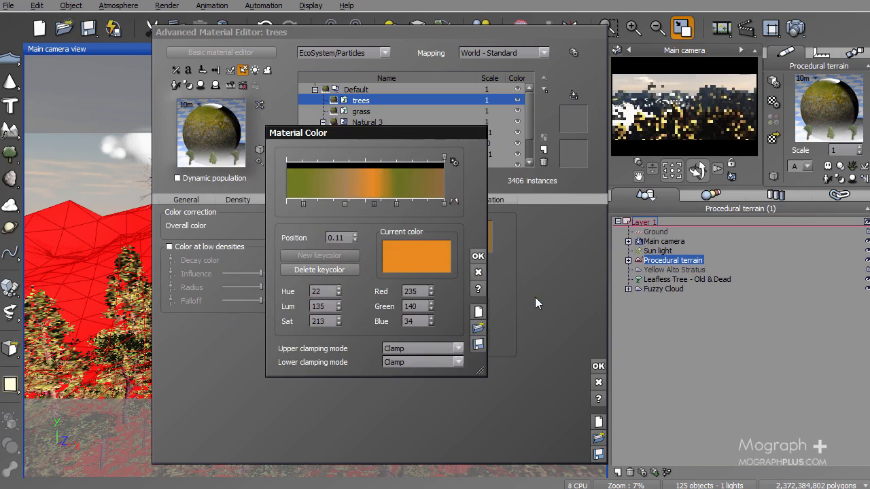
pyautogui.click(478, 256)
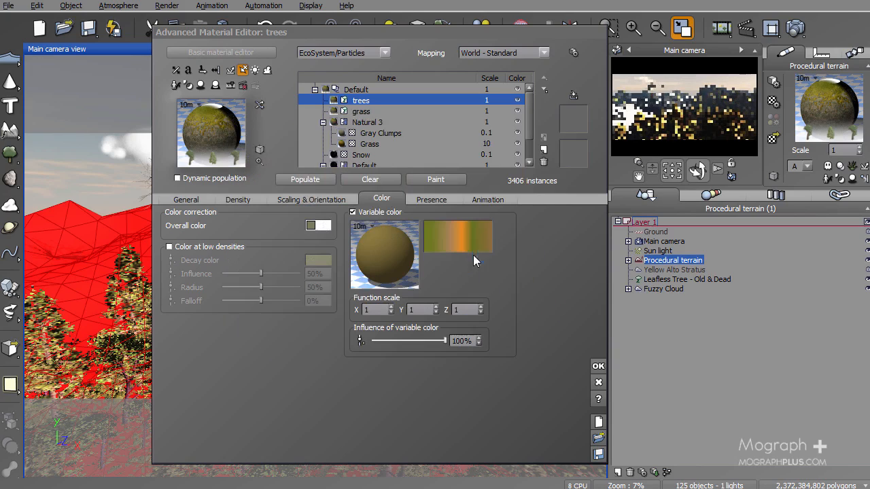
# - Repopulate the trees layer with the orange color map, refresh the camera preview, and accept the terrain material
pyautogui.click(312, 178)
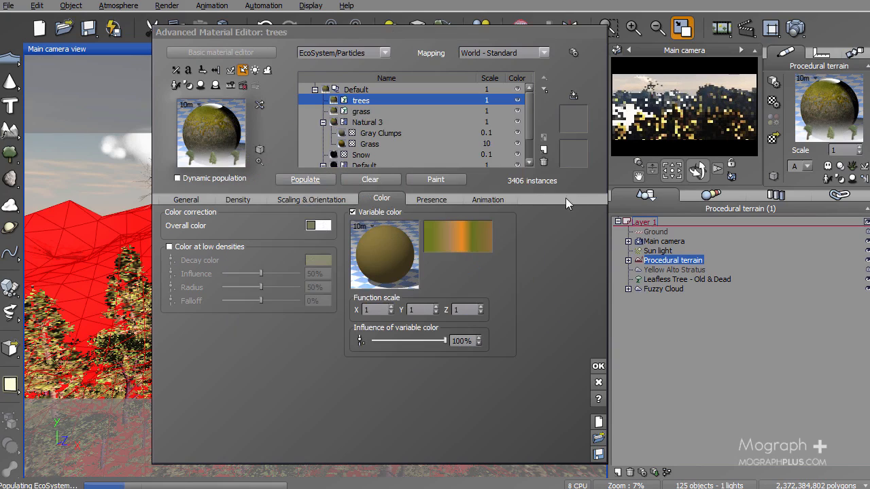
pyautogui.rightClick(693, 146)
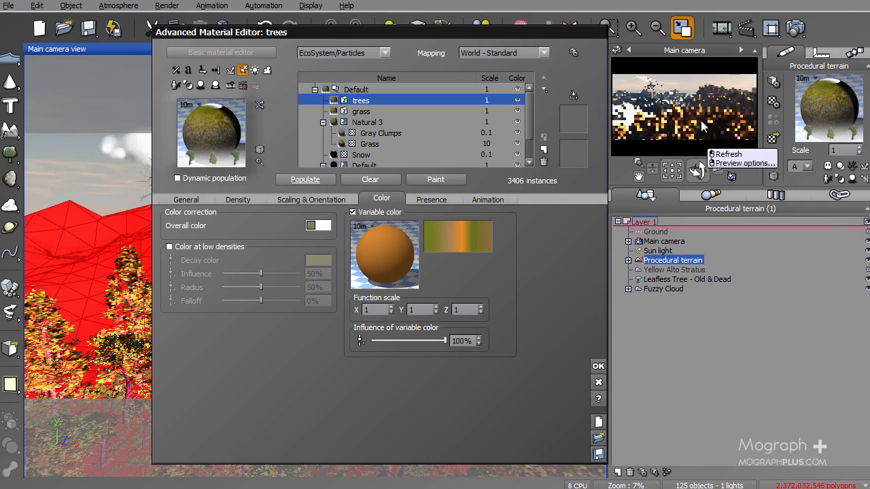
pyautogui.click(698, 139)
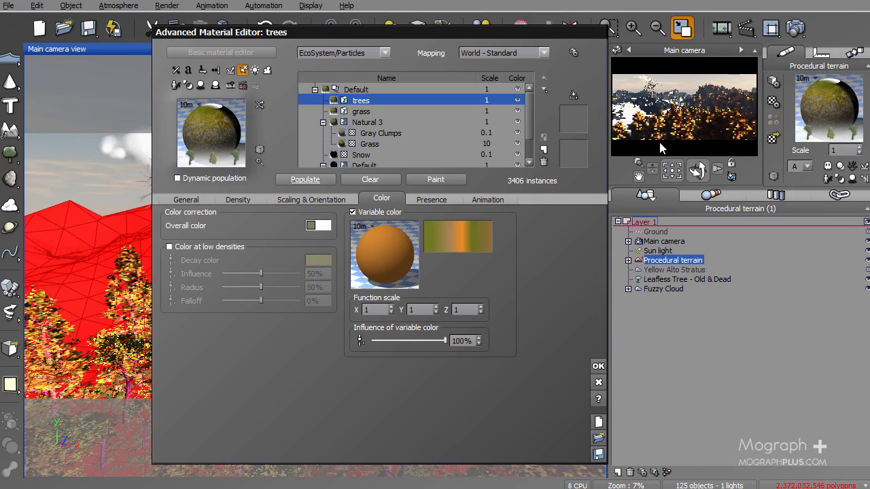
pyautogui.click(598, 368)
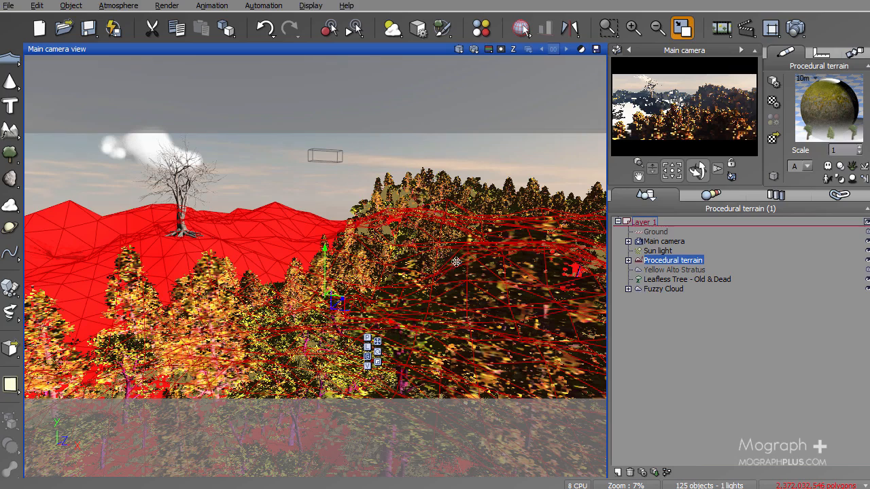
pyautogui.click(477, 49)
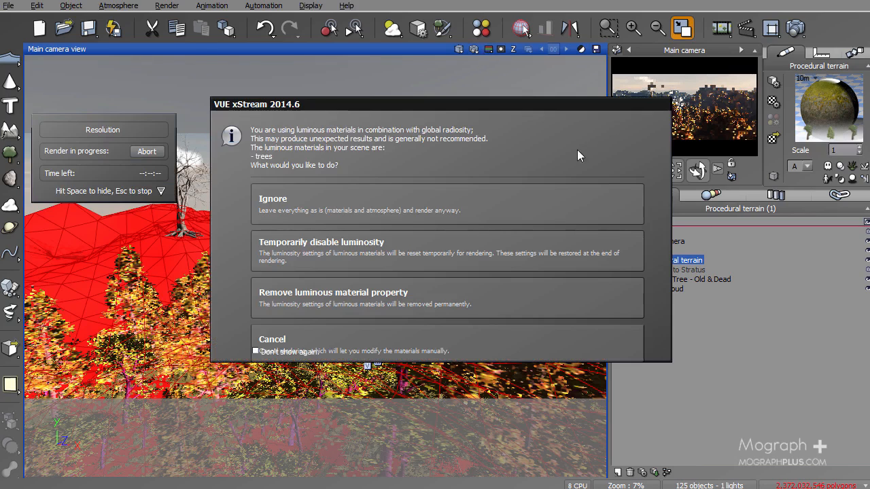
pyautogui.click(324, 336)
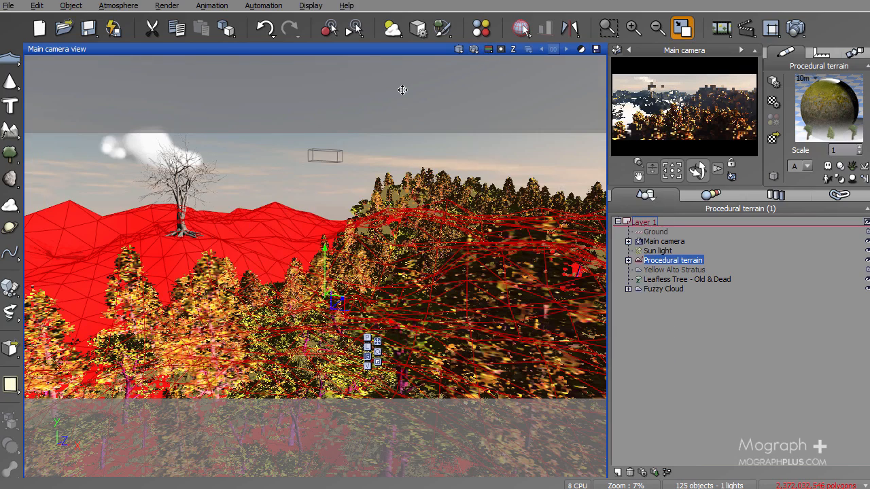
pyautogui.click(473, 49)
pyautogui.click(496, 68)
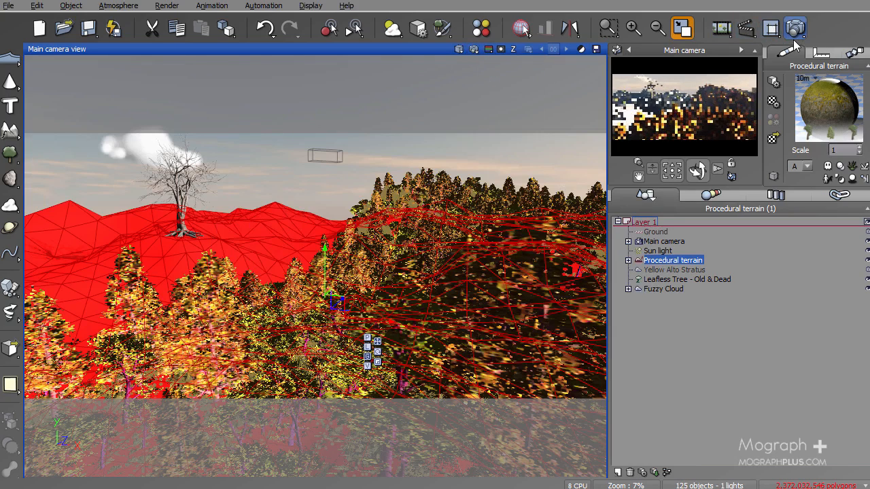
# - Define a render area over the forested side of the main camera view and render it with the luminous materials ignored
pyautogui.click(771, 27)
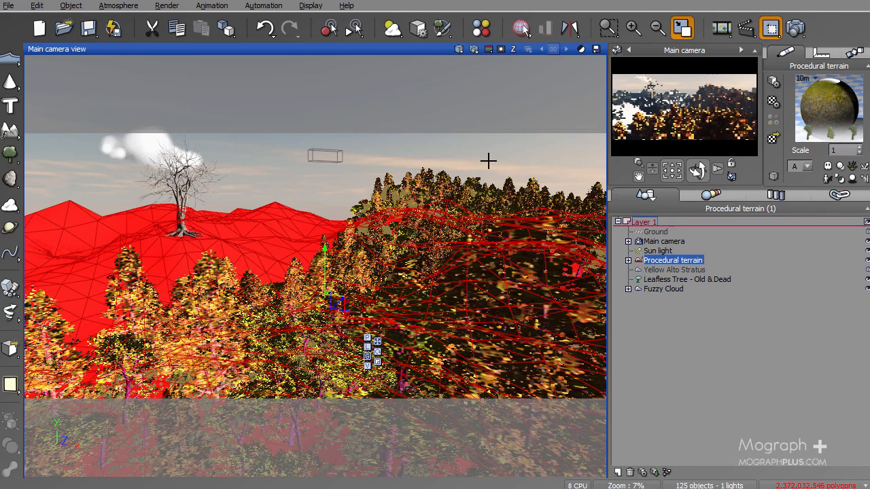
pyautogui.moveTo(238, 102); pyautogui.dragTo(643, 412)
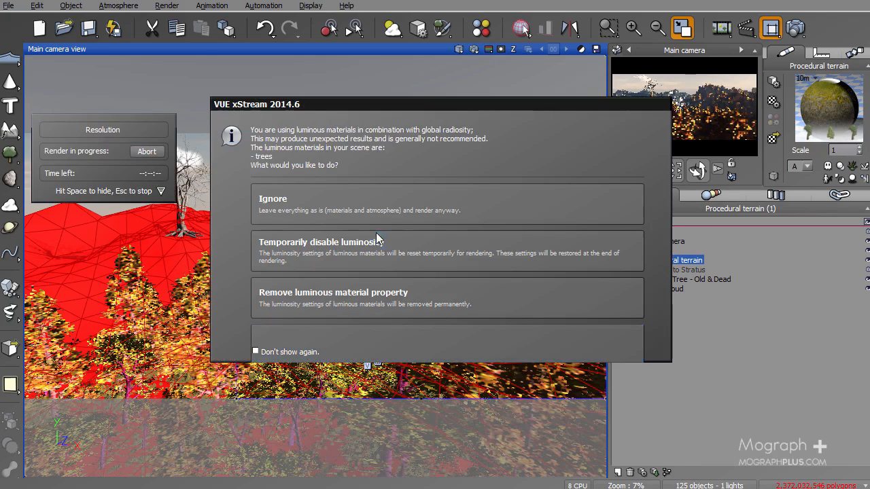
pyautogui.click(377, 211)
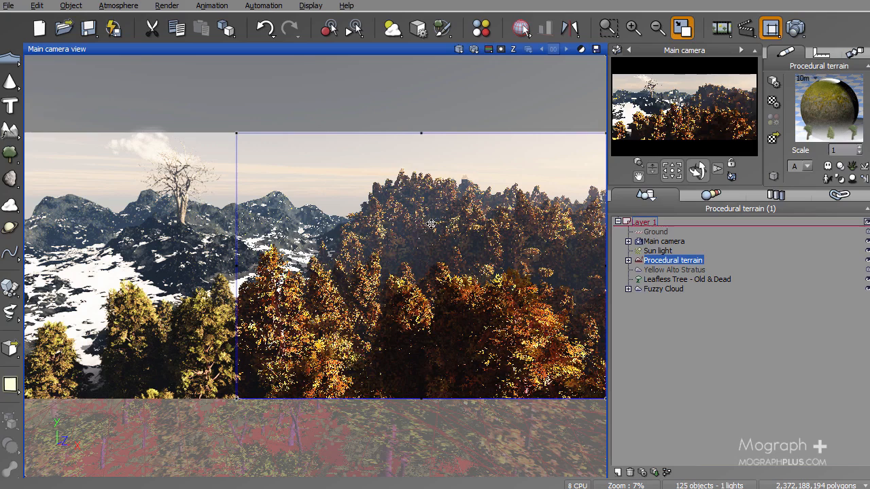
pyautogui.click(322, 209)
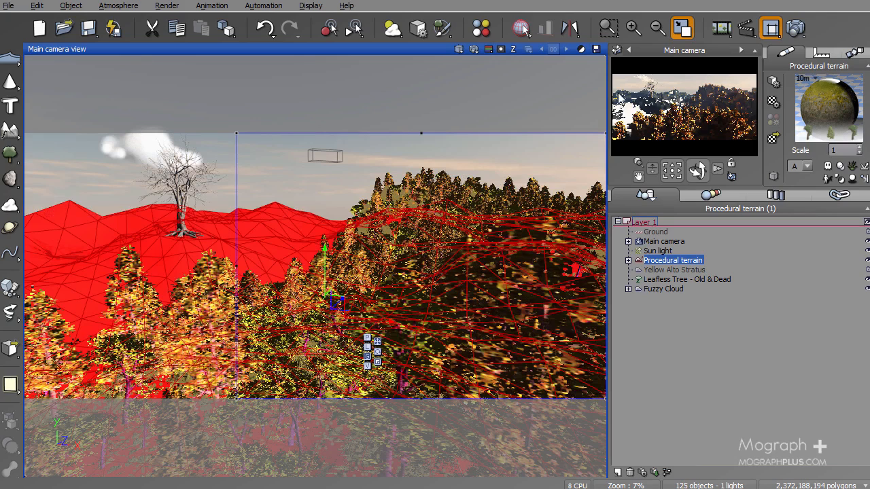
# - Reopen the trees layer's variable color map and move the light brown keycolor beside the orange one, to position -0.04
pyautogui.doubleClick(839, 104)
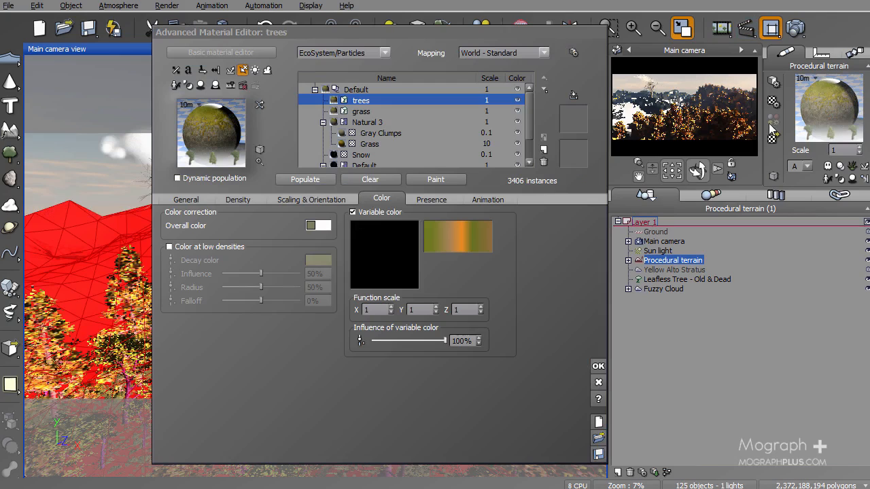
pyautogui.rightClick(457, 237)
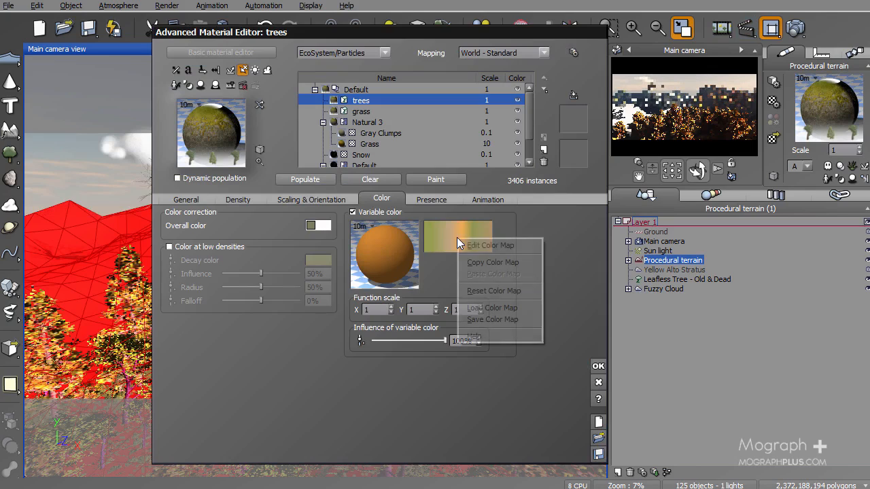
pyautogui.click(476, 246)
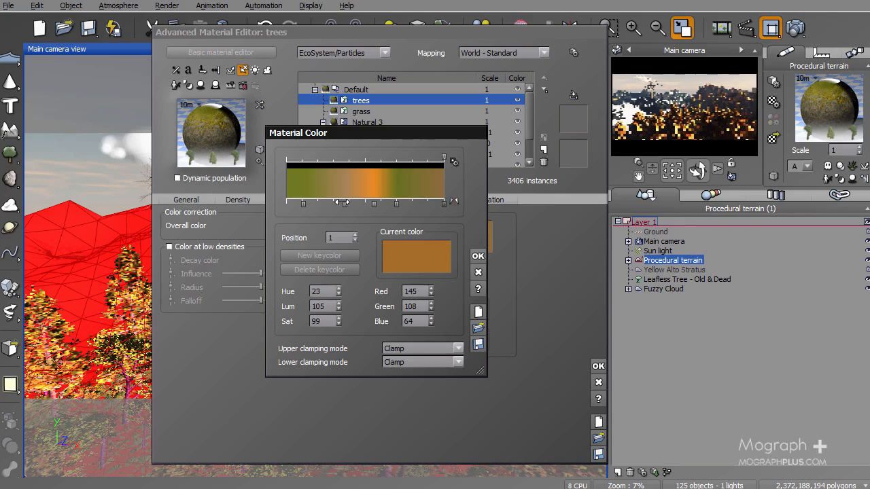
pyautogui.moveTo(346, 204); pyautogui.dragTo(361, 203)
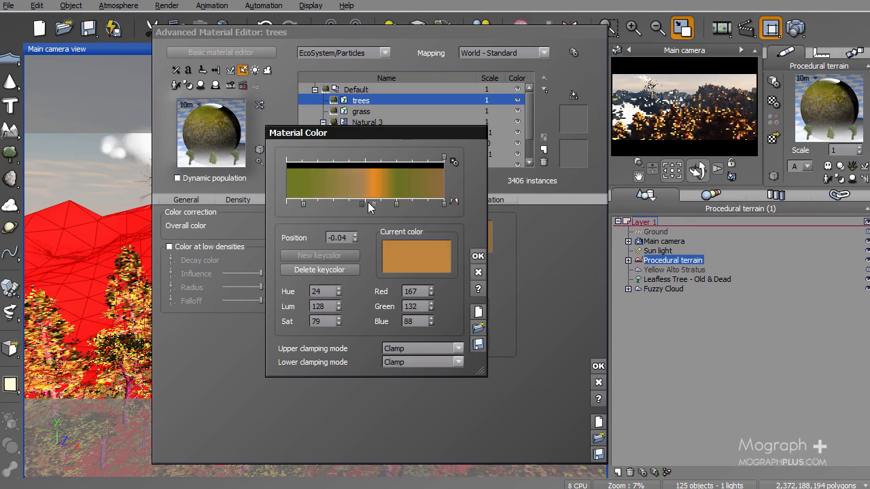
# - Add a pink keycolor, RGB 173, 75, 114, at position -0.43 in the trees layer's color map
pyautogui.doubleClick(331, 205)
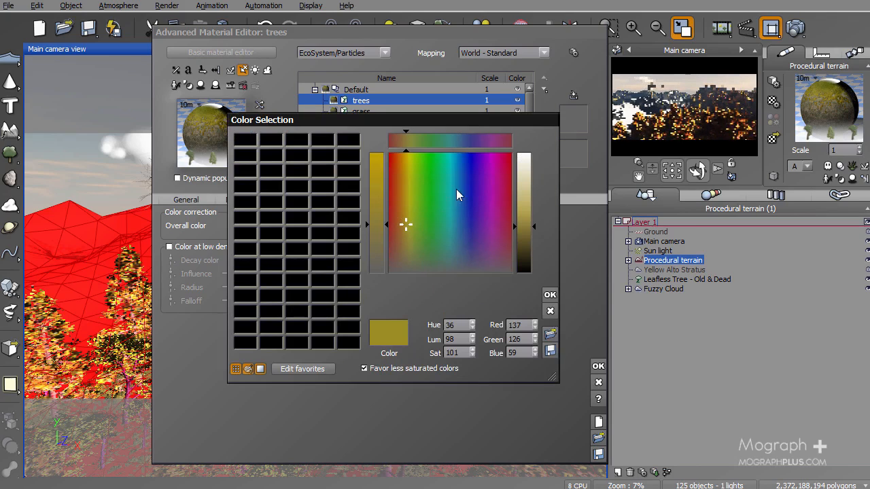
pyautogui.moveTo(493, 190); pyautogui.dragTo(505, 191)
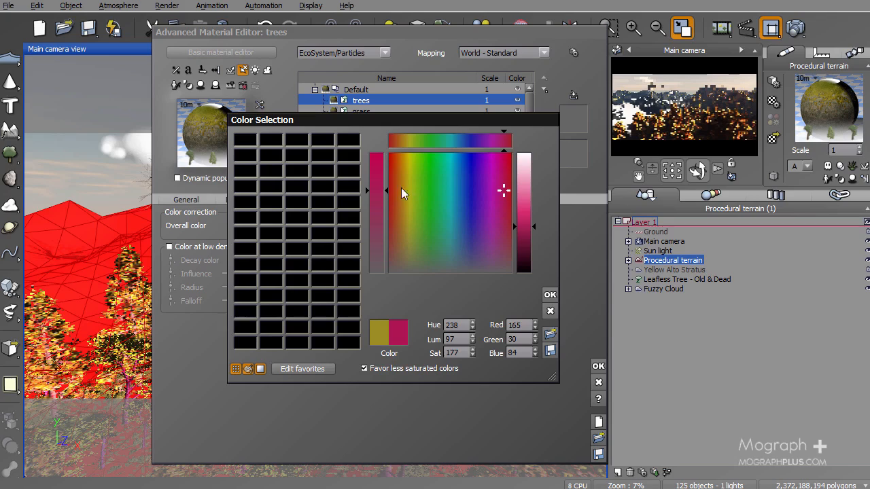
pyautogui.moveTo(376, 199); pyautogui.dragTo(378, 220)
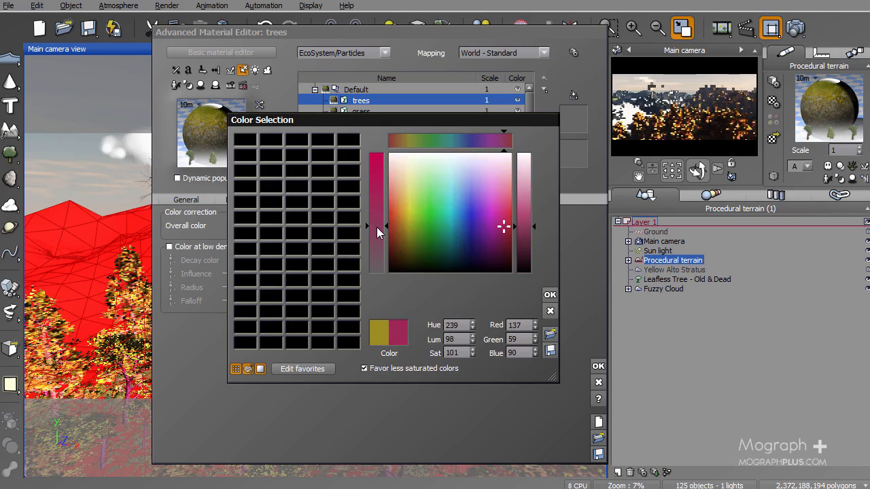
pyautogui.moveTo(541, 222); pyautogui.dragTo(537, 202)
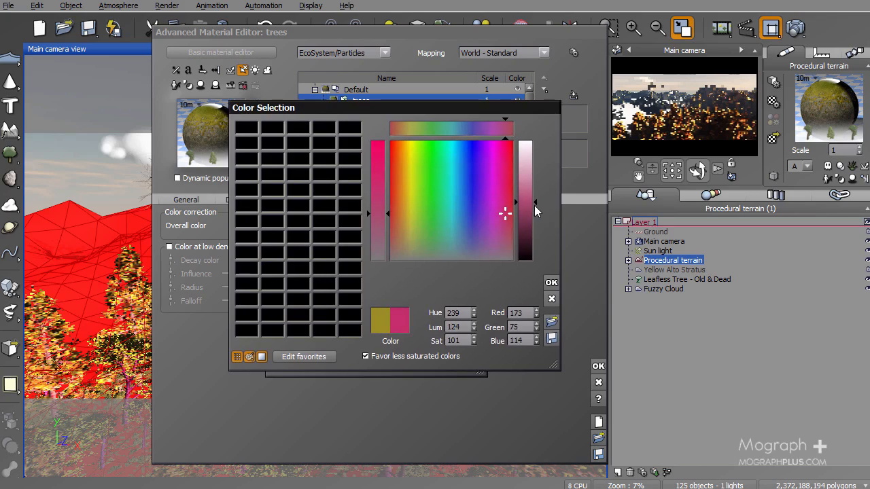
pyautogui.click(552, 283)
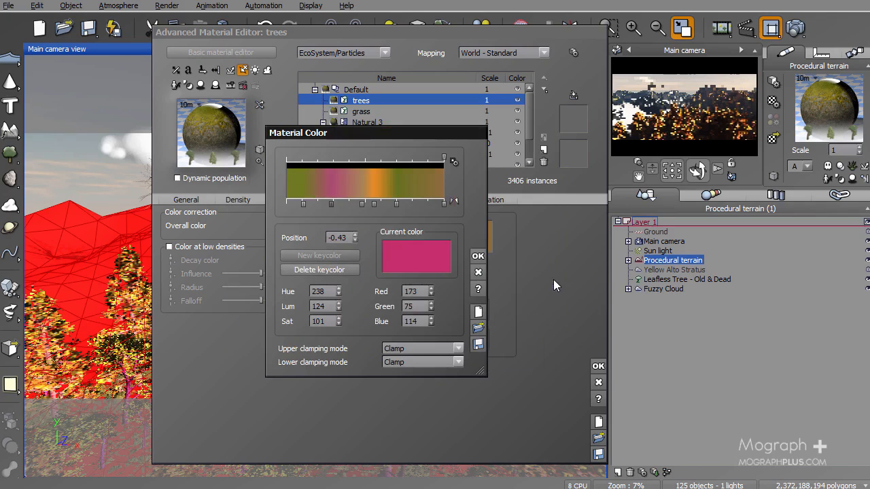
# - Recolor the pink keycolor in the trees layer's color map to a muted purple, RGB 156, 92, 134
pyautogui.doubleClick(332, 204)
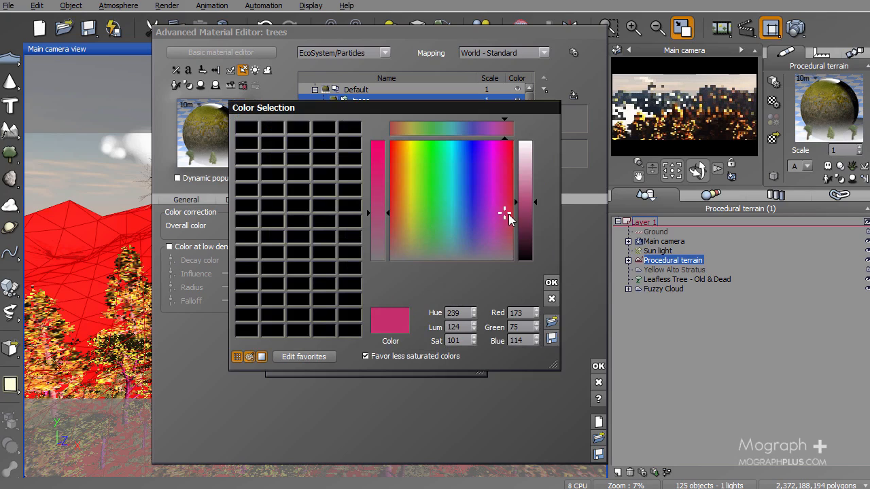
pyautogui.moveTo(508, 214); pyautogui.dragTo(499, 213)
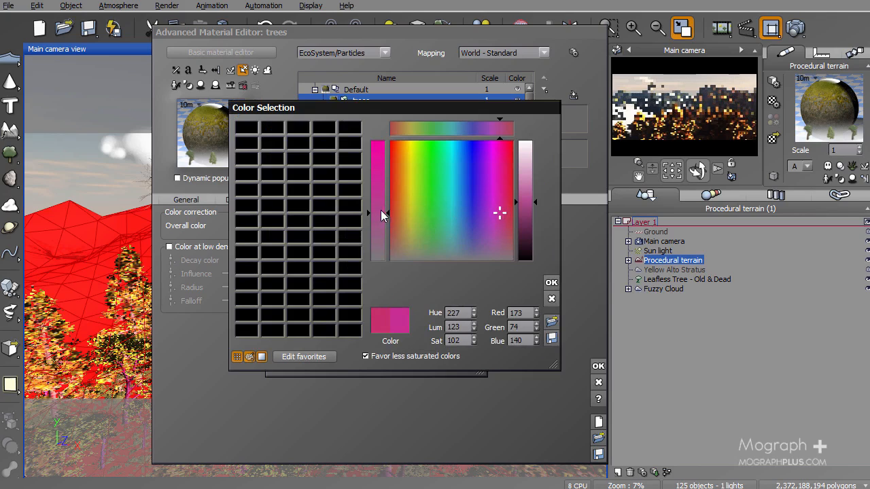
pyautogui.moveTo(381, 211); pyautogui.dragTo(381, 227)
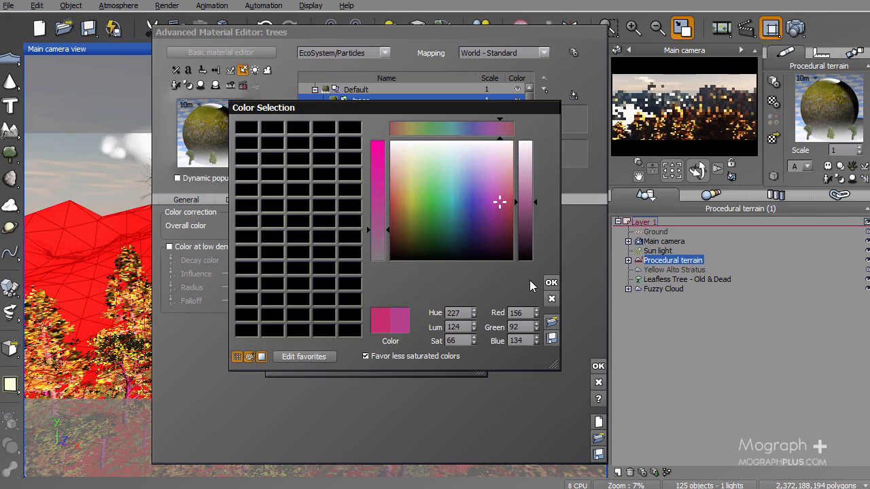
pyautogui.click(552, 283)
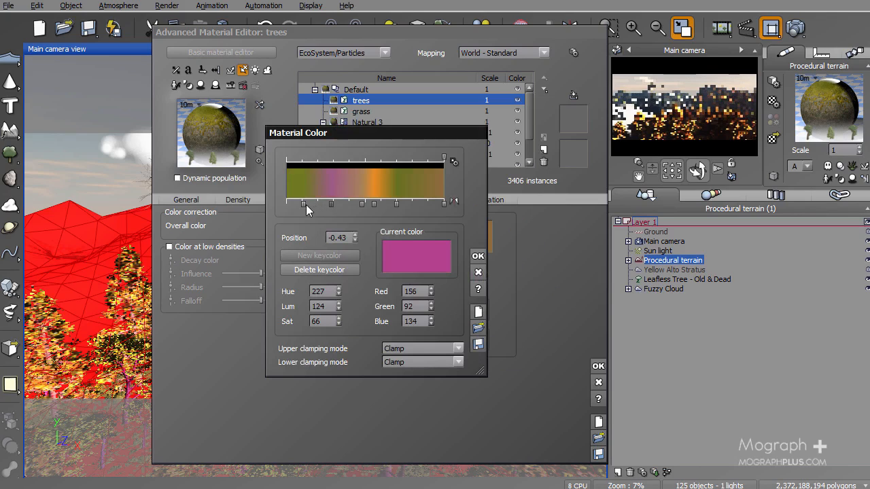
# - Move the olive-green keycolor beside the purple one to position -0.63, and repopulate the trees layer with the updated color map
pyautogui.moveTo(305, 204); pyautogui.dragTo(317, 205)
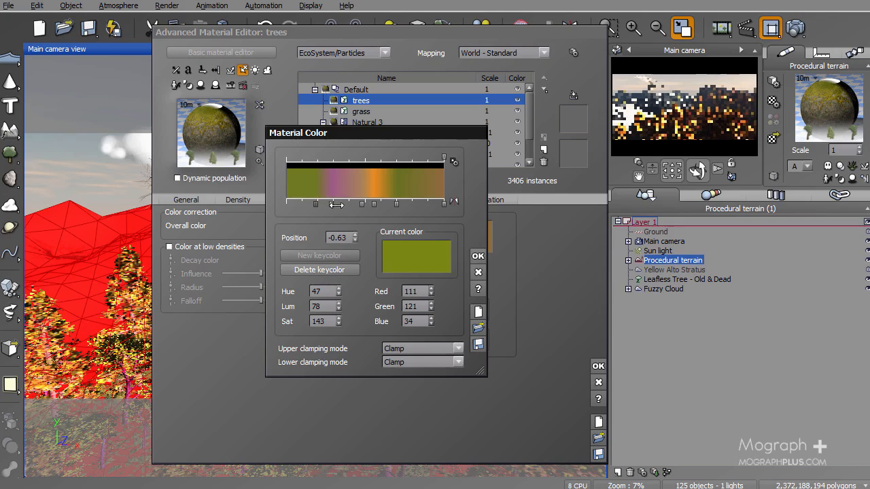
pyautogui.click(474, 256)
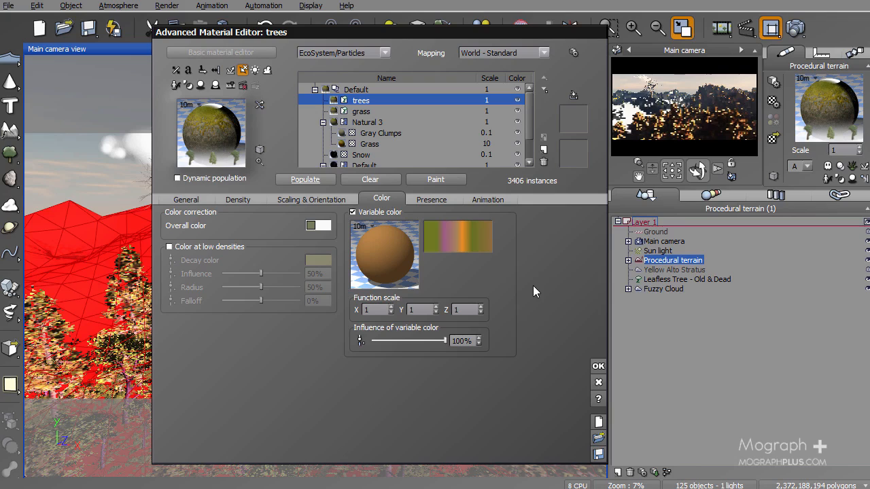
pyautogui.click(598, 366)
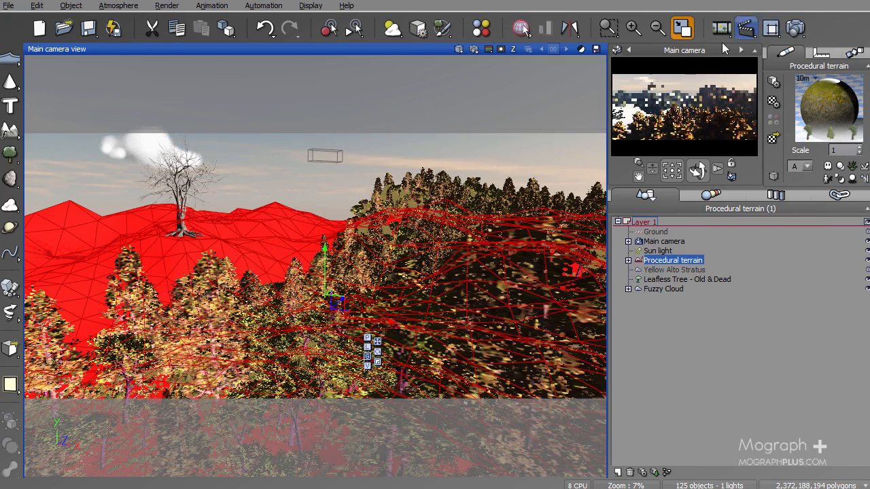
# - Turn off the render area and render the full main camera view with the luminous materials ignored
pyautogui.click(772, 29)
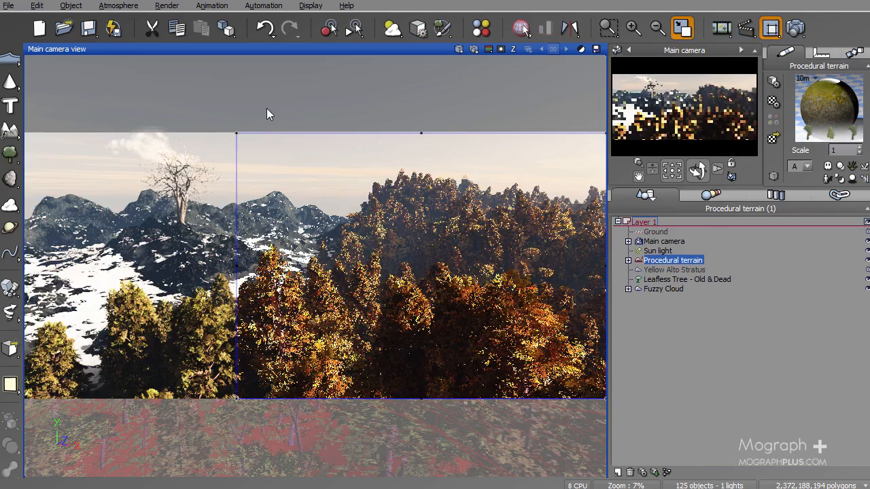
pyautogui.moveTo(236, 109); pyautogui.dragTo(605, 404)
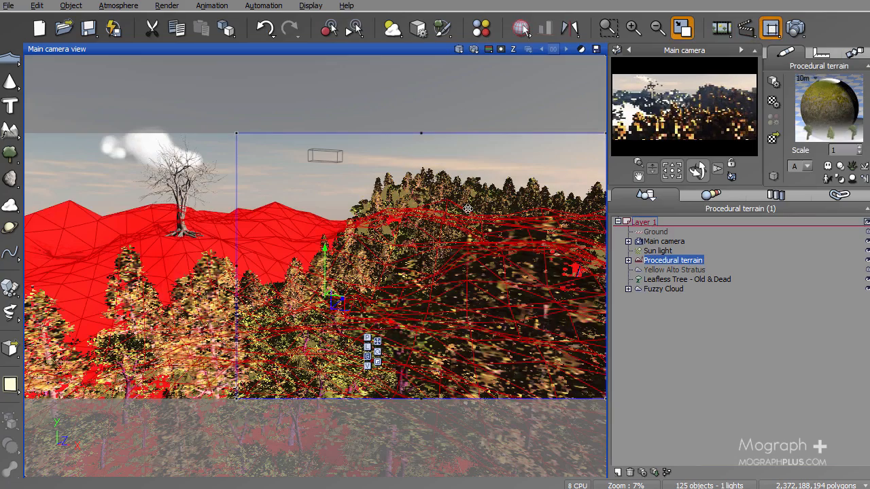
pyautogui.click(771, 28)
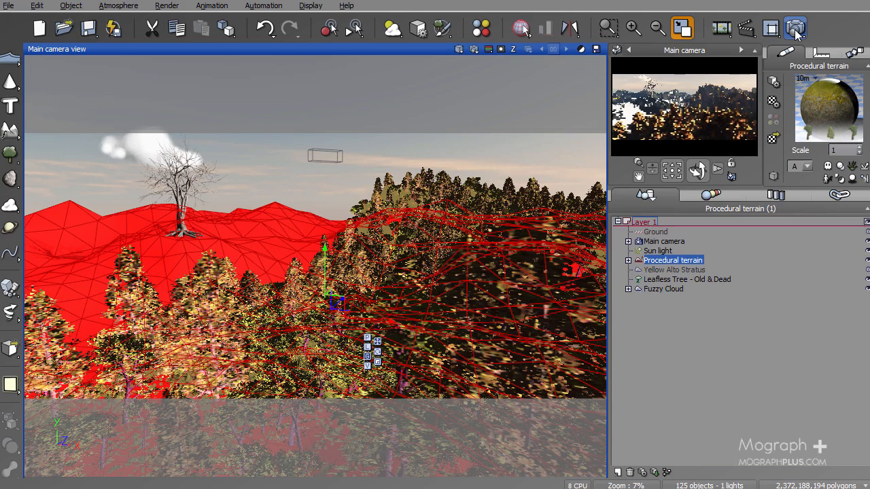
pyautogui.click(474, 49)
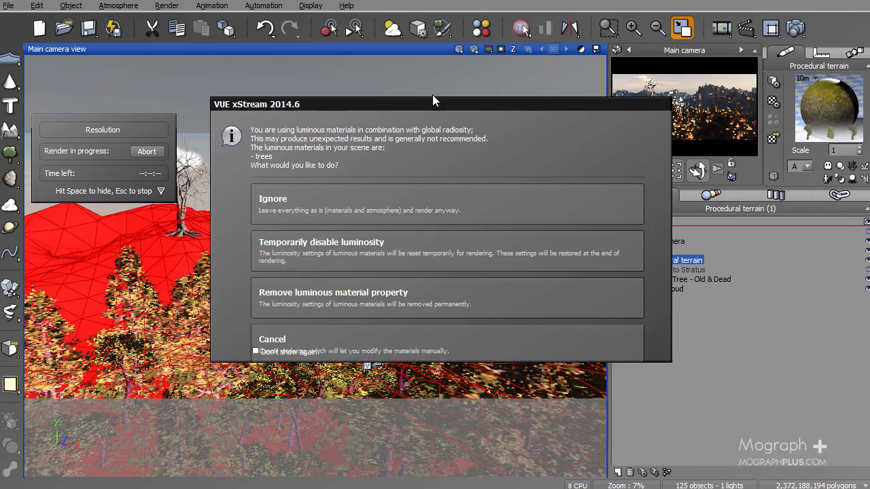
pyautogui.click(323, 191)
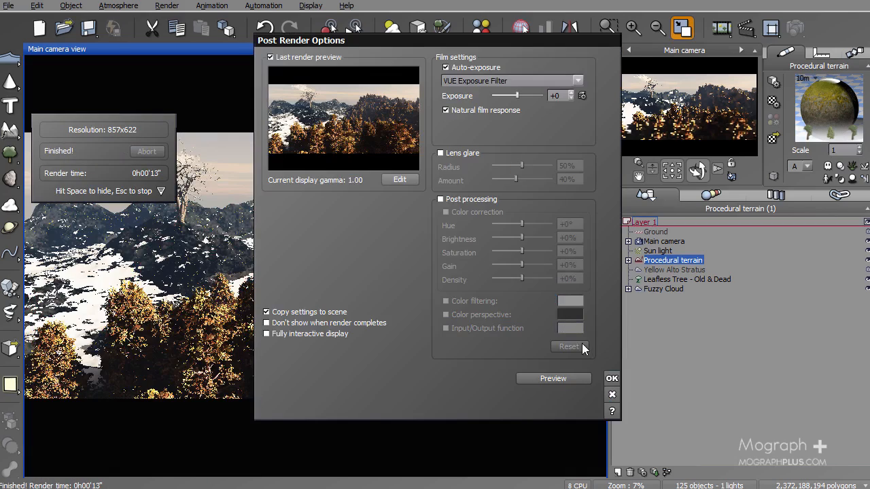
pyautogui.click(611, 379)
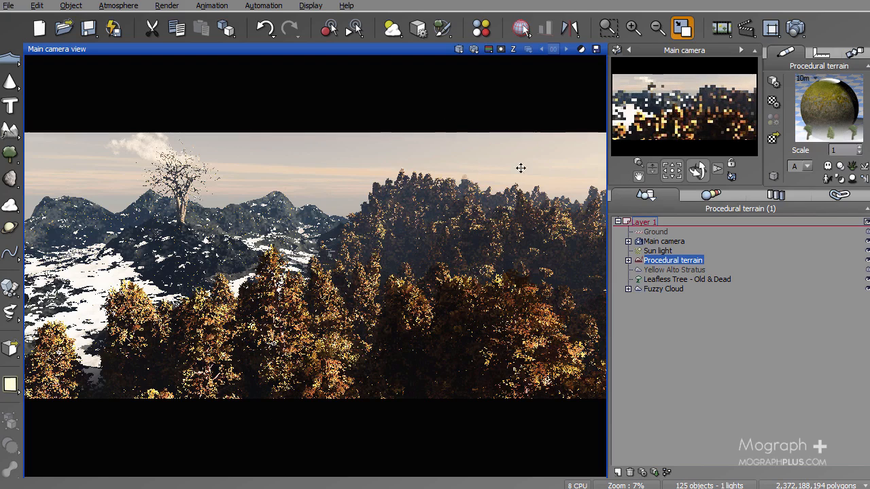
# - Reopen the trees layer's variable color map and add a green keycolor, RGB 96, 131, 13, at position -0.23
pyautogui.doubleClick(811, 99)
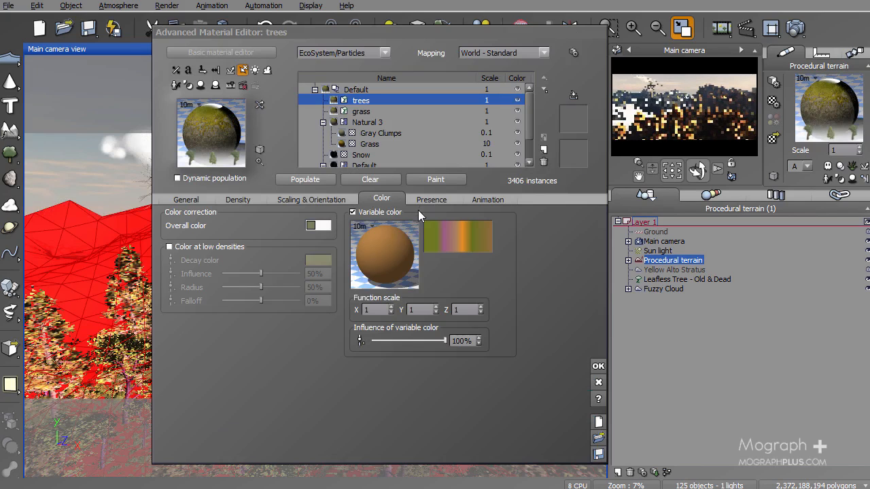
pyautogui.click(443, 236)
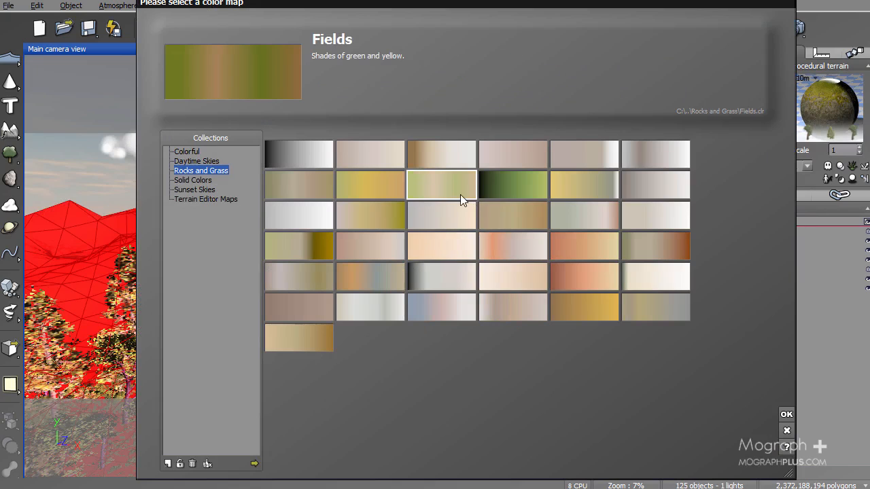
pyautogui.click(787, 414)
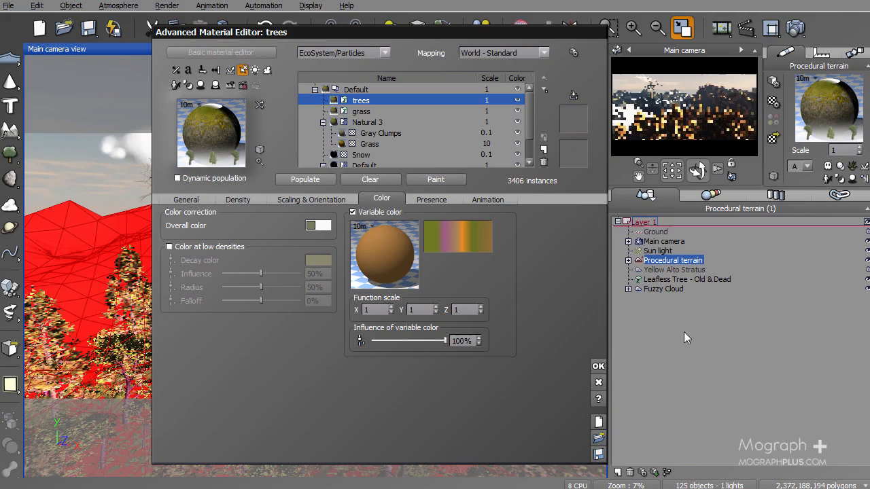
pyautogui.rightClick(473, 237)
pyautogui.click(486, 246)
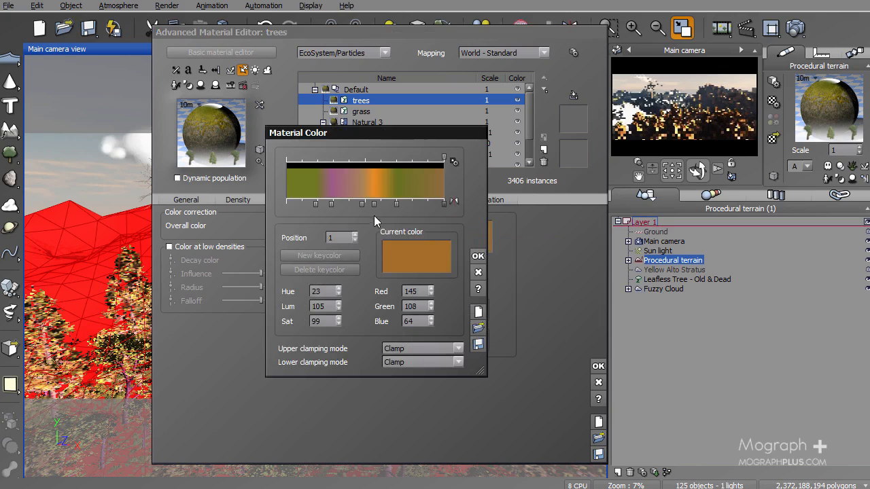
pyautogui.doubleClick(346, 204)
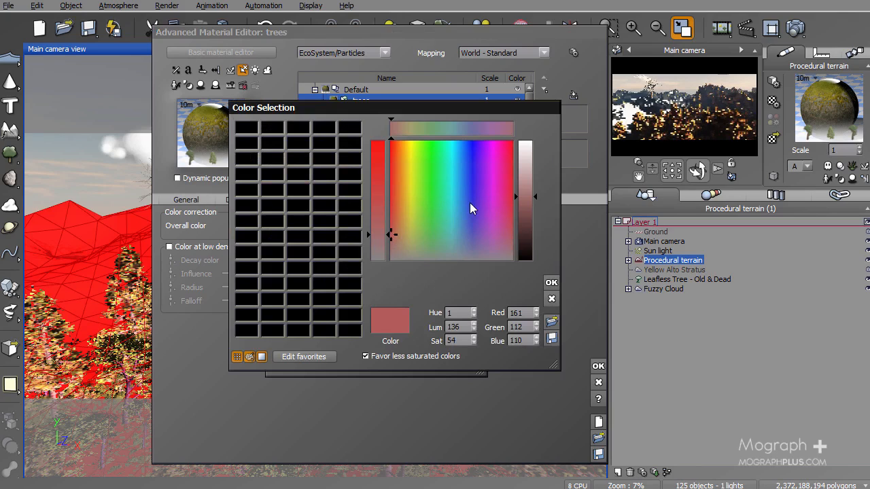
pyautogui.moveTo(417, 172); pyautogui.dragTo(417, 198)
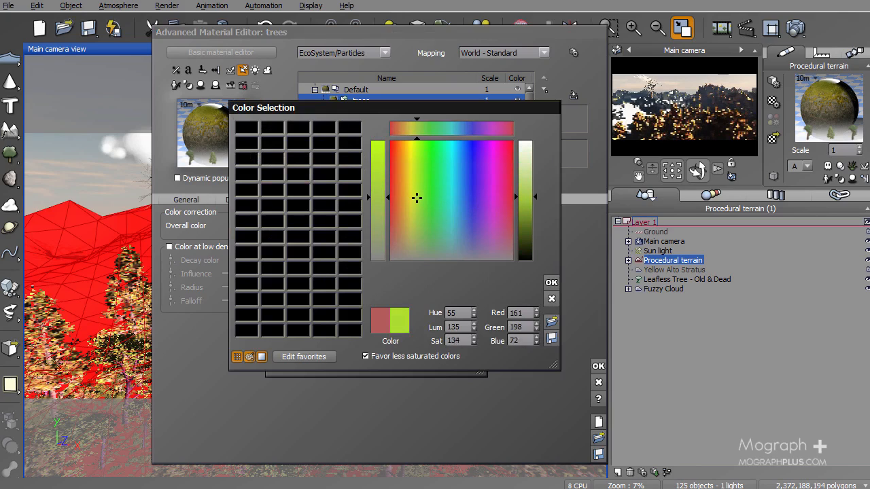
pyautogui.moveTo(385, 165); pyautogui.dragTo(384, 155)
pyautogui.moveTo(518, 201); pyautogui.dragTo(525, 227)
pyautogui.moveTo(378, 170); pyautogui.dragTo(380, 164)
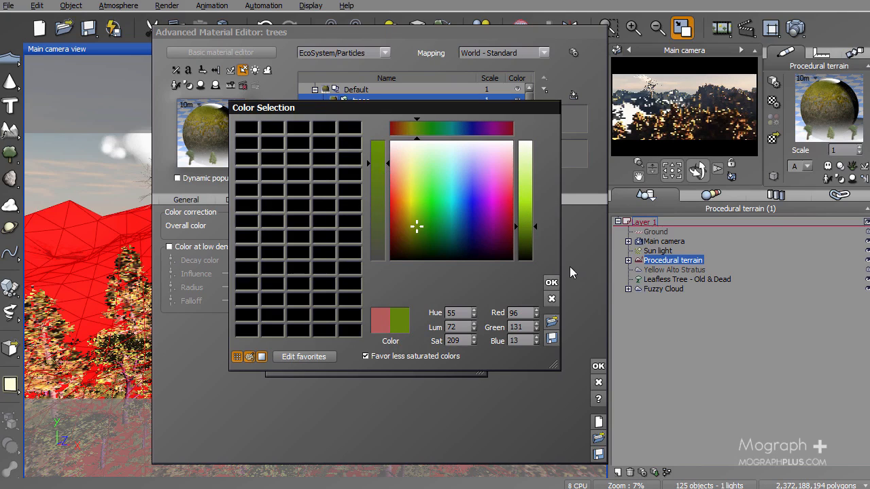
pyautogui.click(553, 283)
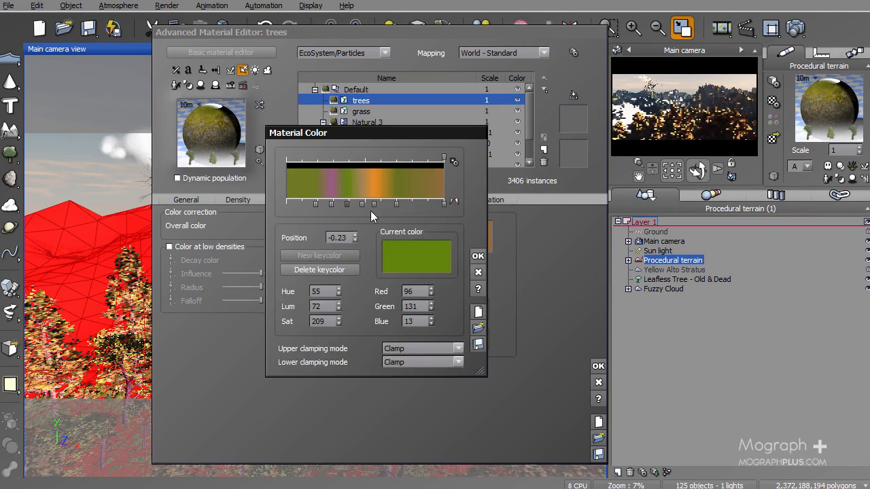
# - Shift the light brown keycolor beside the orange one and the green one to -0.25, and add an olive keycolor, RGB 76, 84, 46, at 0.87
pyautogui.moveTo(360, 203)
pyautogui.mouseDown()
pyautogui.moveTo(372, 203)
pyautogui.moveTo(361, 204)
pyautogui.mouseUp()
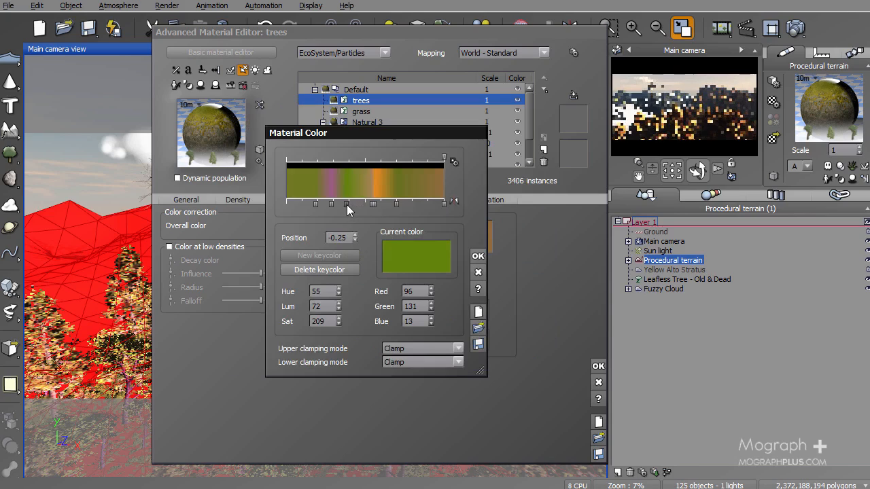
pyautogui.moveTo(352, 205); pyautogui.dragTo(360, 206)
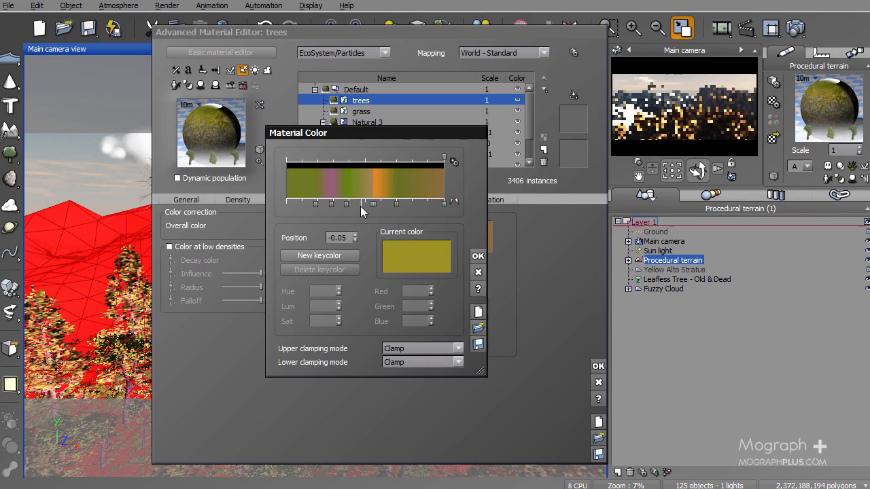
pyautogui.doubleClick(433, 203)
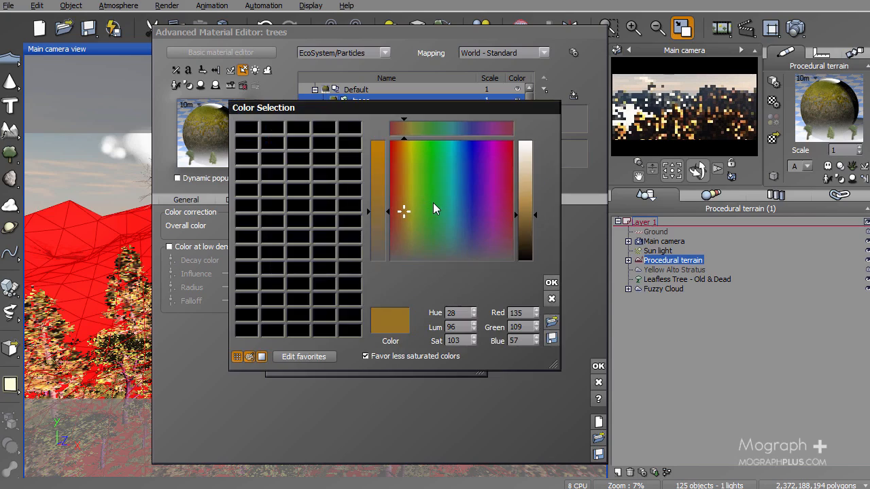
pyautogui.click(421, 157)
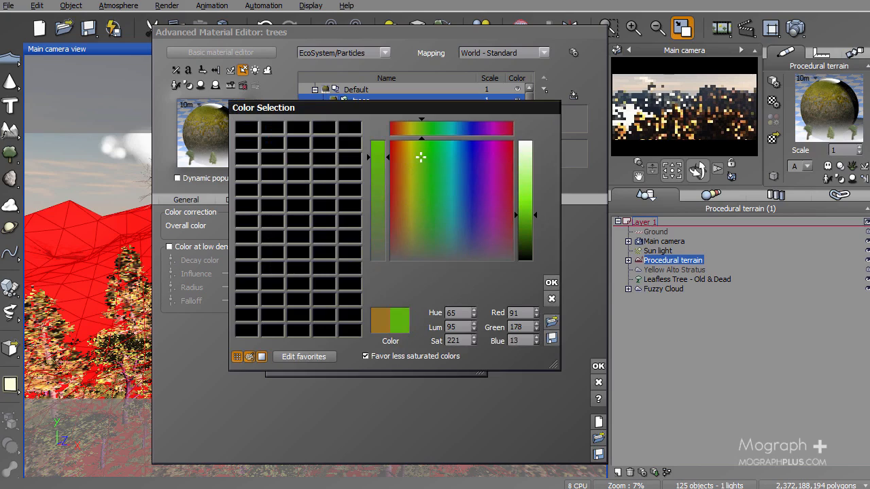
pyautogui.moveTo(529, 198); pyautogui.dragTo(529, 230)
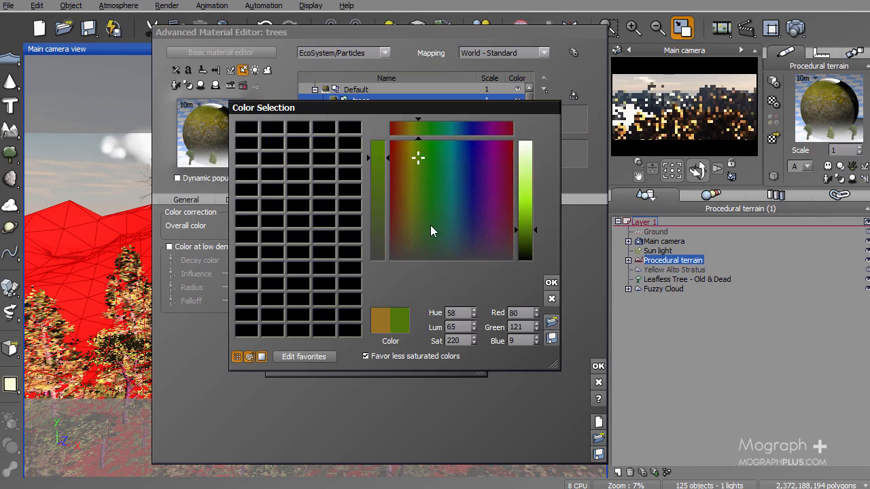
pyautogui.click(414, 228)
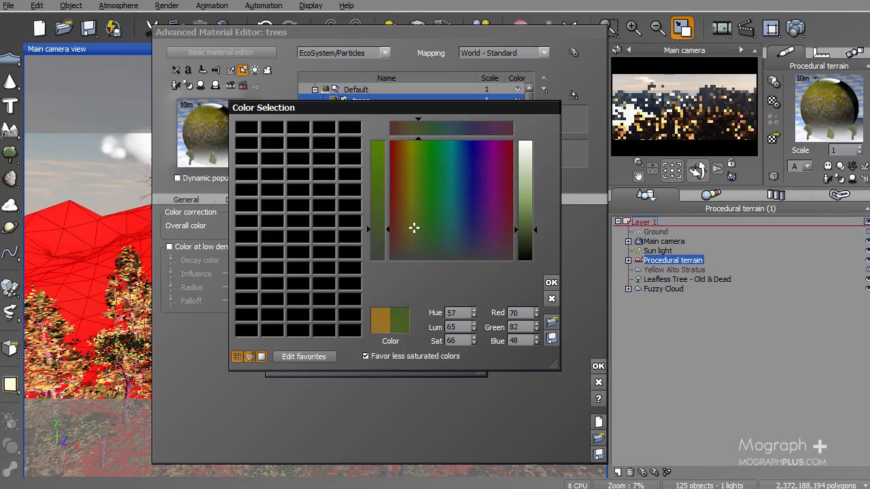
pyautogui.click(551, 282)
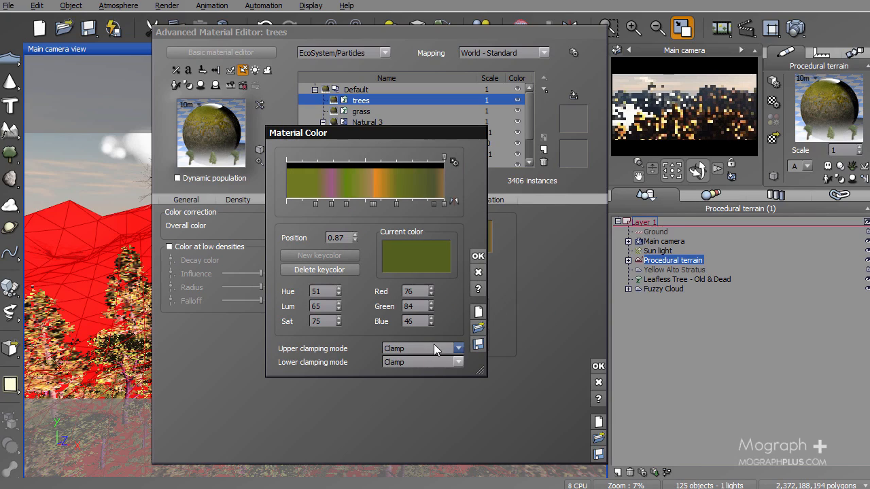
# - Repopulate the trees layer with the greener color map and render the main camera view with the luminous materials ignored
pyautogui.click(478, 257)
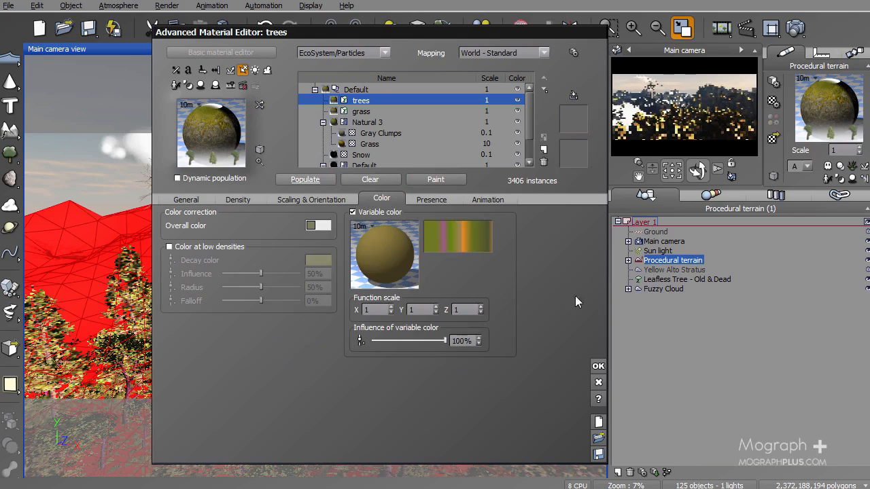
pyautogui.click(598, 366)
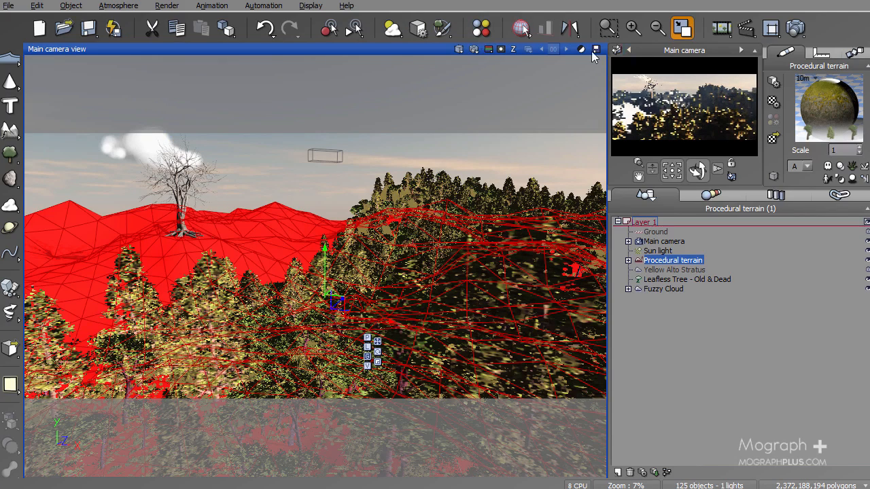
pyautogui.click(472, 49)
pyautogui.click(443, 206)
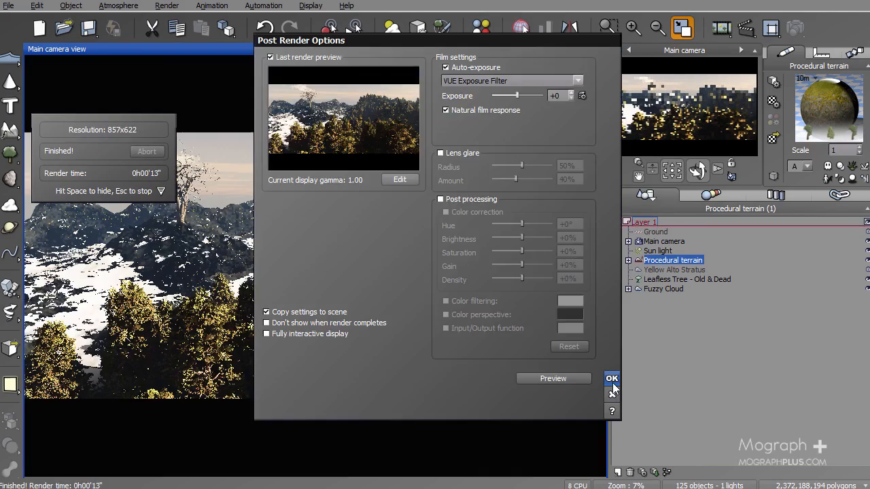
pyautogui.click(612, 380)
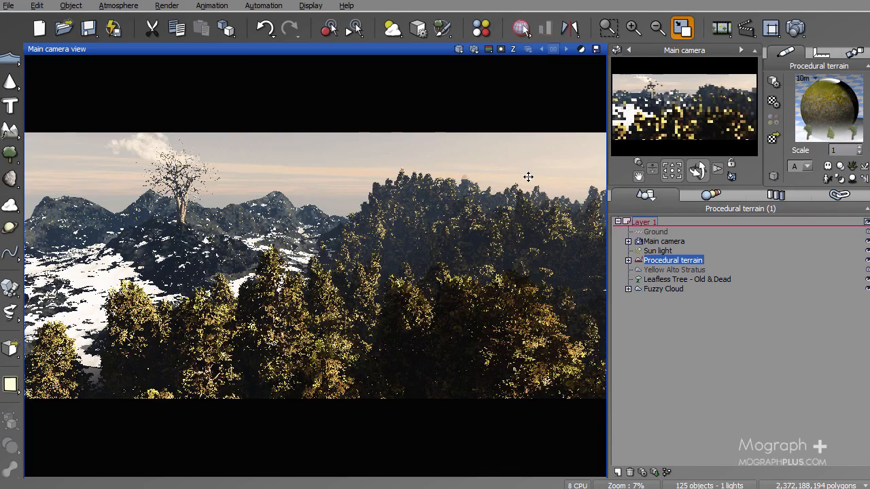
# - Open the procedural terrain's material and set the Snow layer's steep slope fuzziness to about 7%
pyautogui.hotkey('ctrl', 'z')
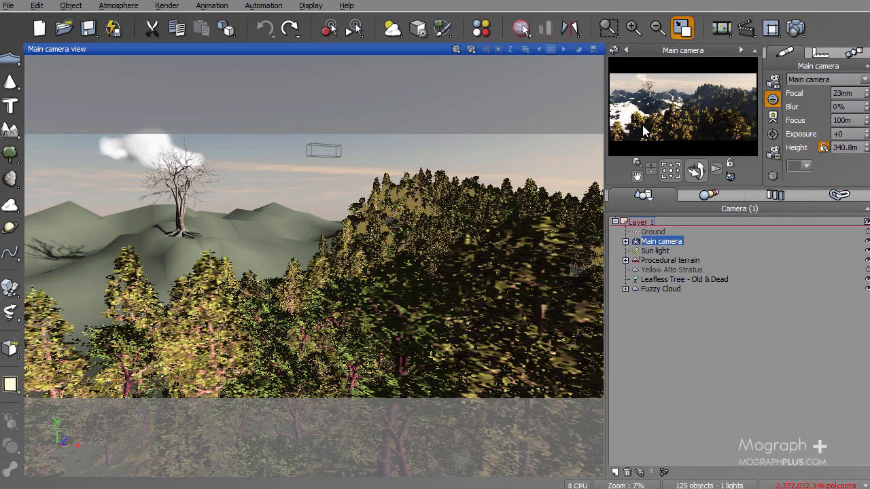
pyautogui.click(661, 260)
pyautogui.doubleClick(825, 99)
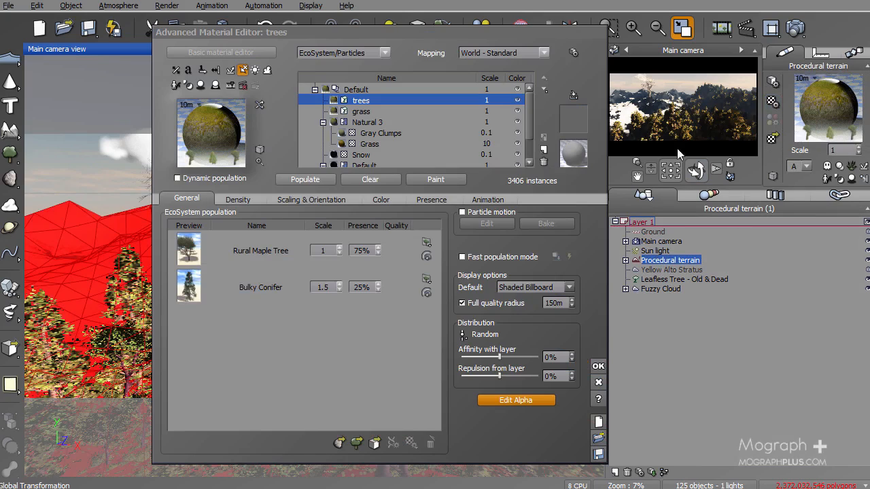
pyautogui.click(360, 155)
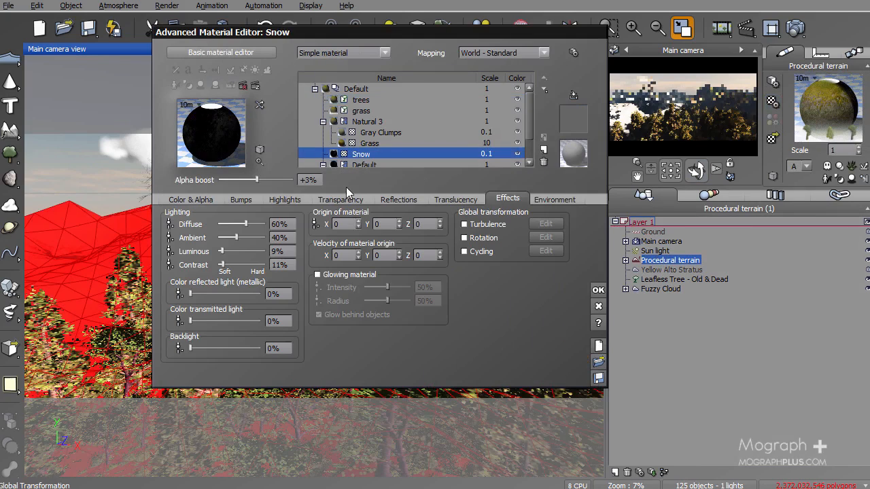
pyautogui.click(563, 198)
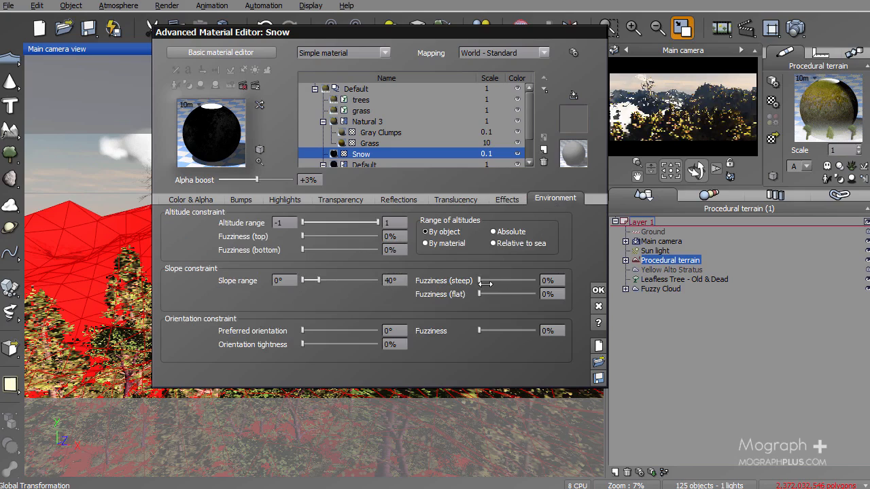
pyautogui.moveTo(485, 283); pyautogui.dragTo(489, 283)
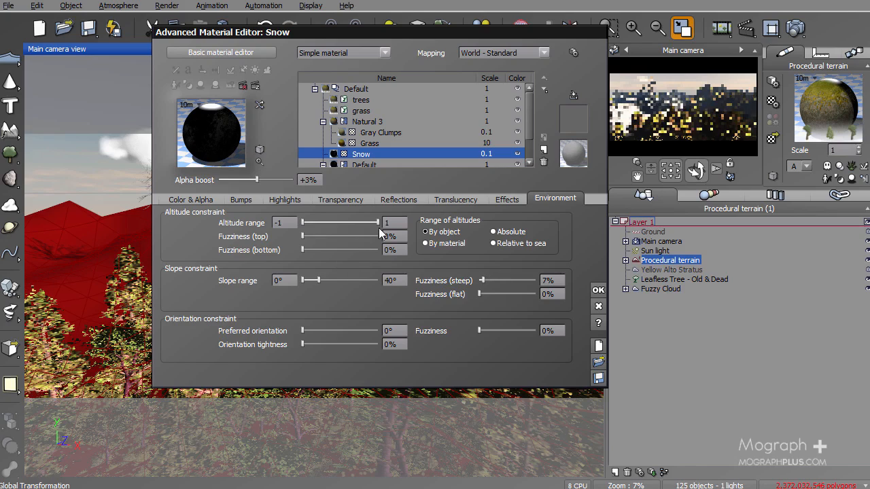
# - Set the Snow layer's luminous lighting to 8%
pyautogui.click(507, 198)
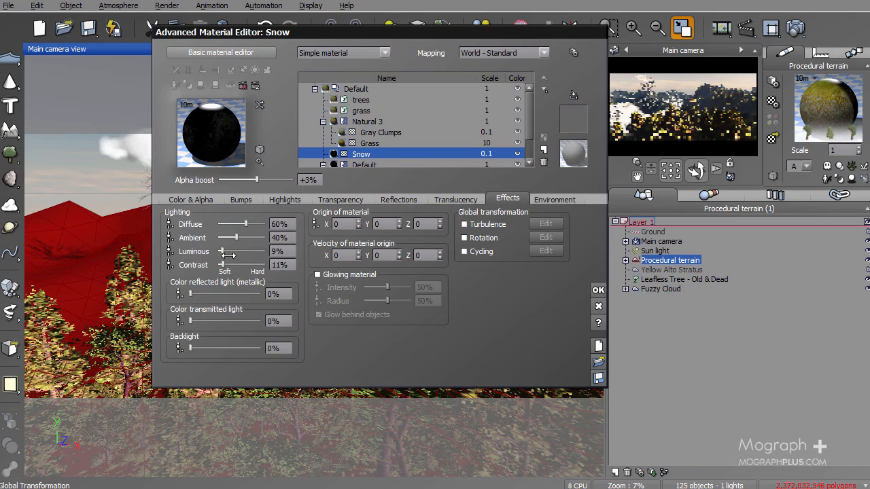
pyautogui.moveTo(228, 255); pyautogui.dragTo(225, 260)
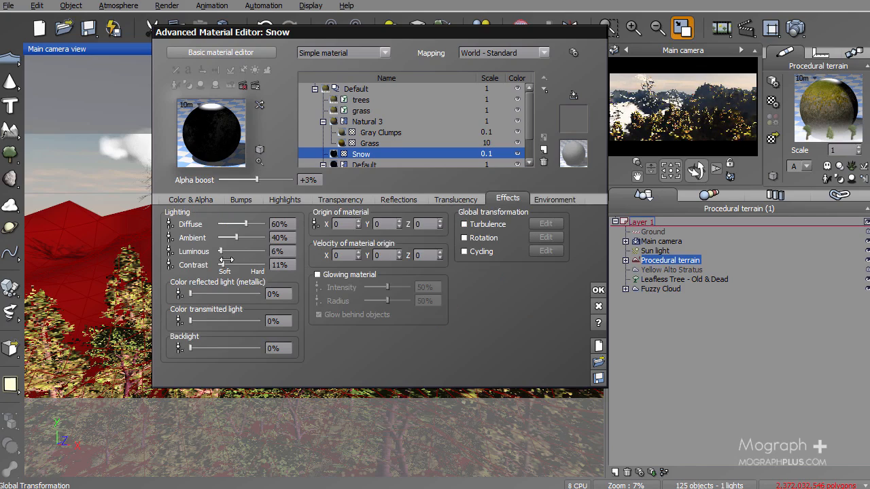
pyautogui.click(280, 253)
pyautogui.write('8')
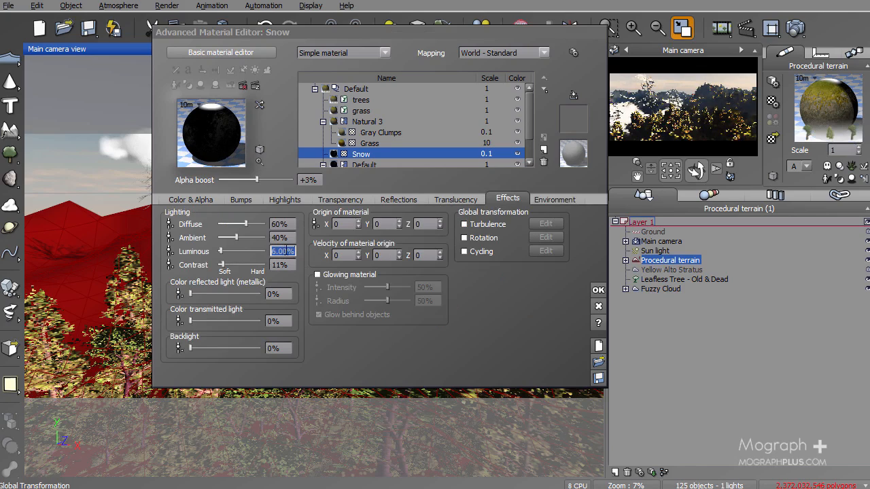
pyautogui.press('Return')
pyautogui.click(284, 266)
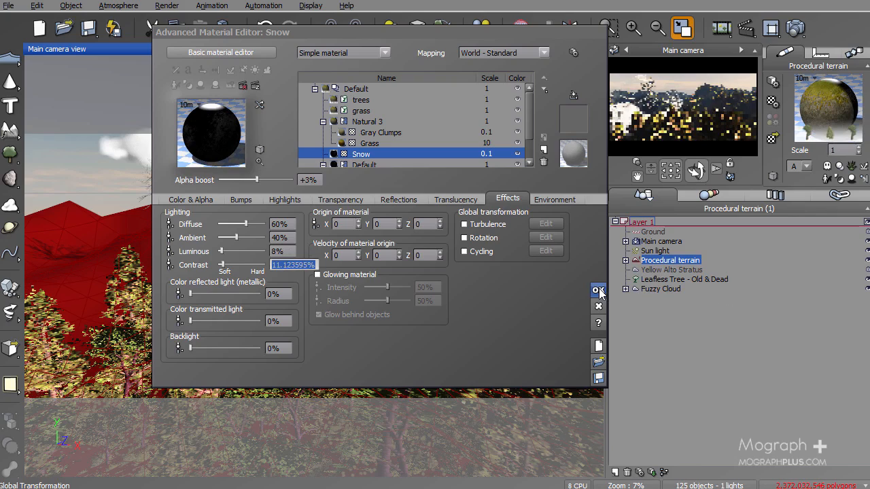
# - Set the Snow layer's steep slope fuzziness to 9% and accept the material changes
pyautogui.click(537, 201)
pyautogui.moveTo(552, 31); pyautogui.dragTo(517, 177)
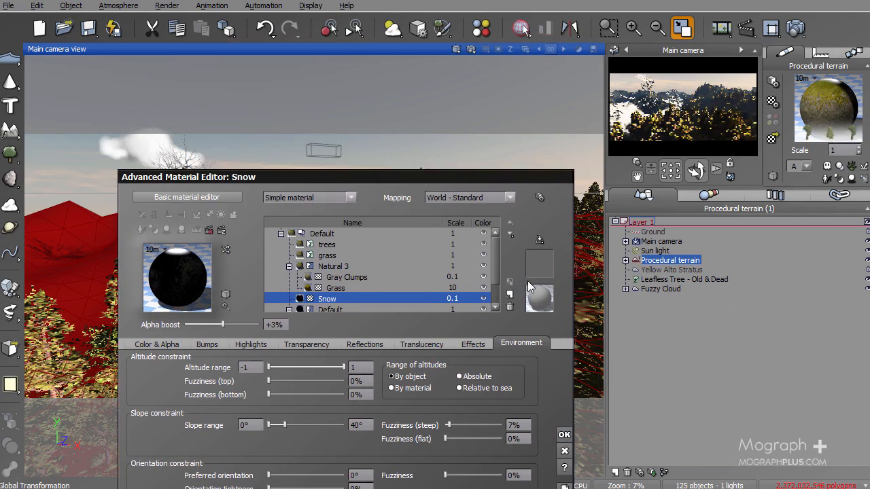
pyautogui.click(510, 197)
pyautogui.click(516, 171)
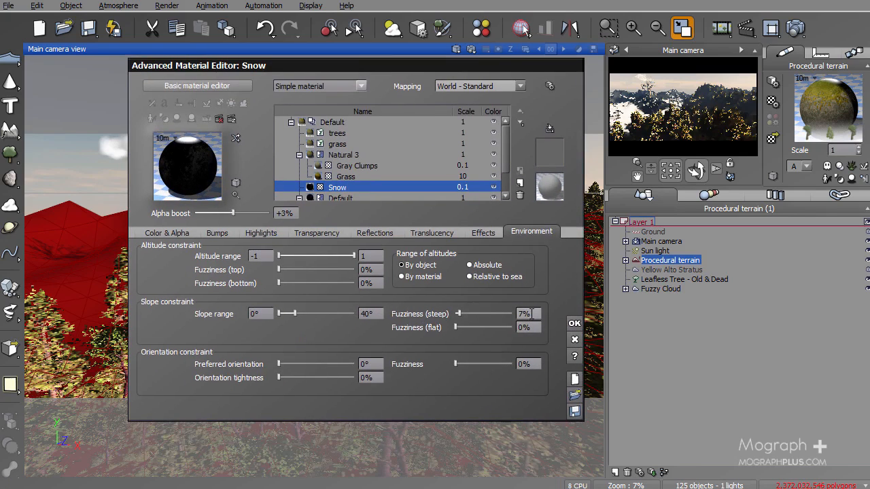
pyautogui.click(532, 314)
pyautogui.write('9')
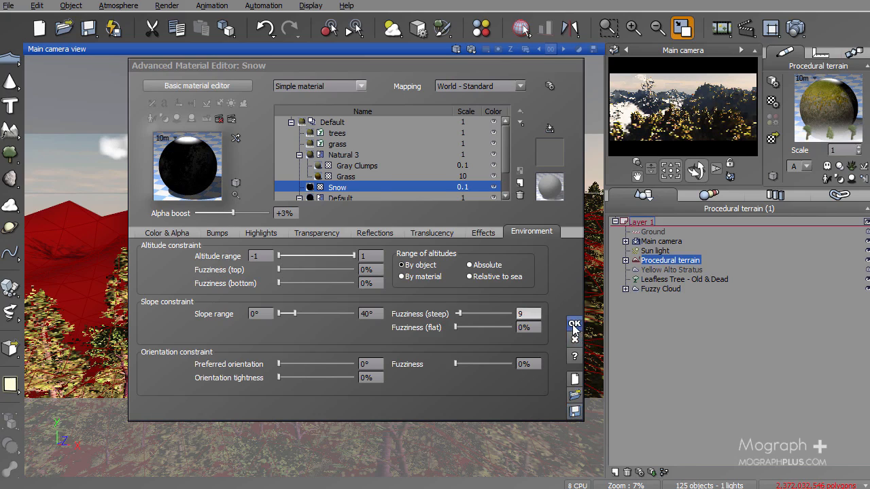
pyautogui.click(575, 325)
# - Set the render to go to screen with user settings based on the Broadcast preset, and review the anti-aliasing options
pyautogui.click(792, 32)
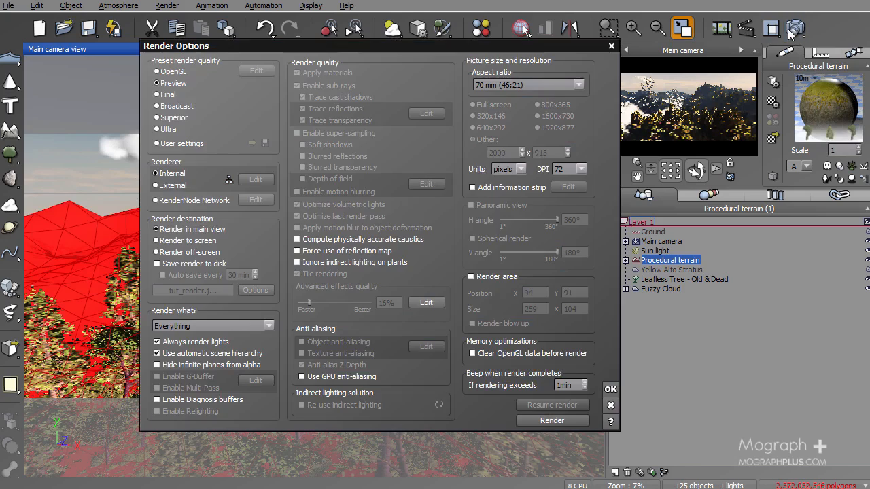
pyautogui.moveTo(476, 52); pyautogui.dragTo(507, 58)
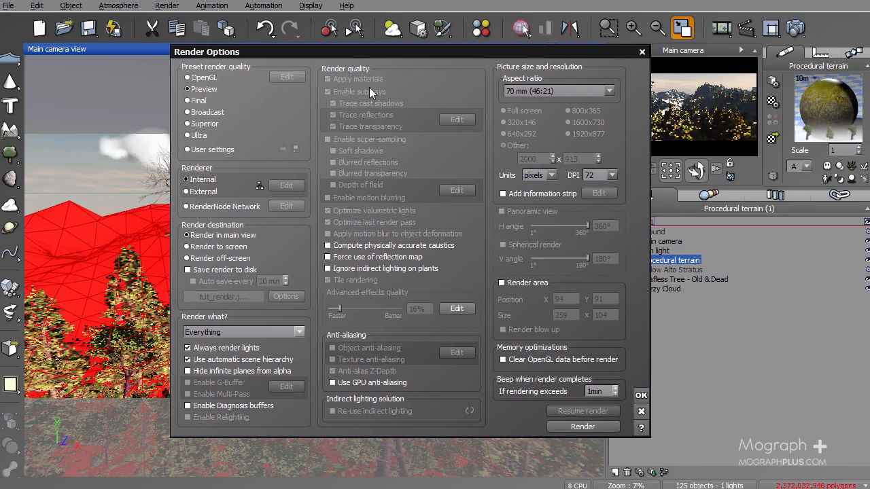
pyautogui.click(207, 247)
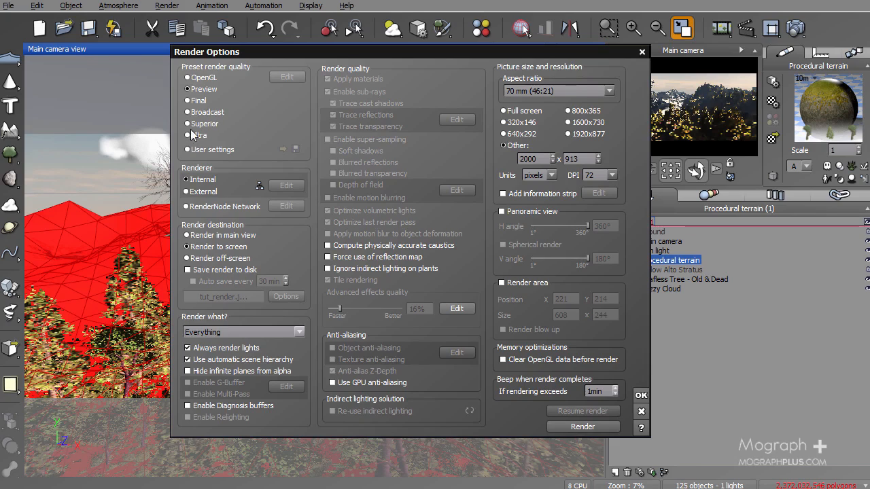
pyautogui.click(202, 103)
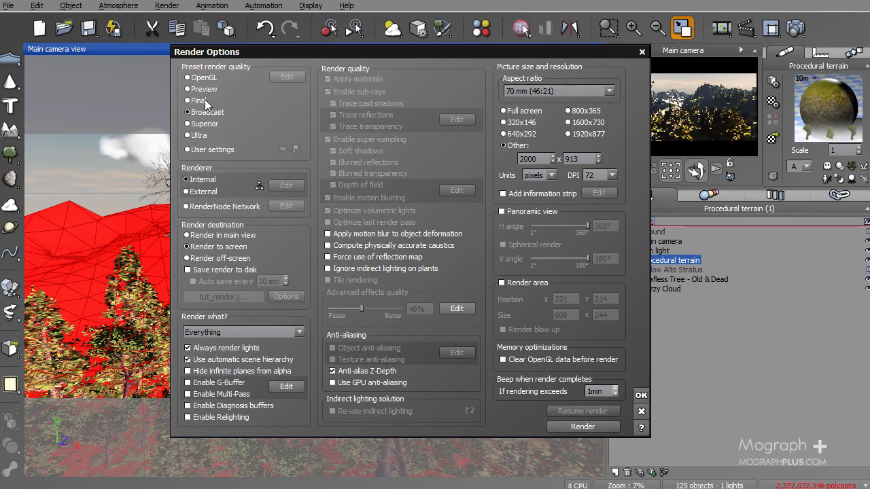
pyautogui.click(201, 151)
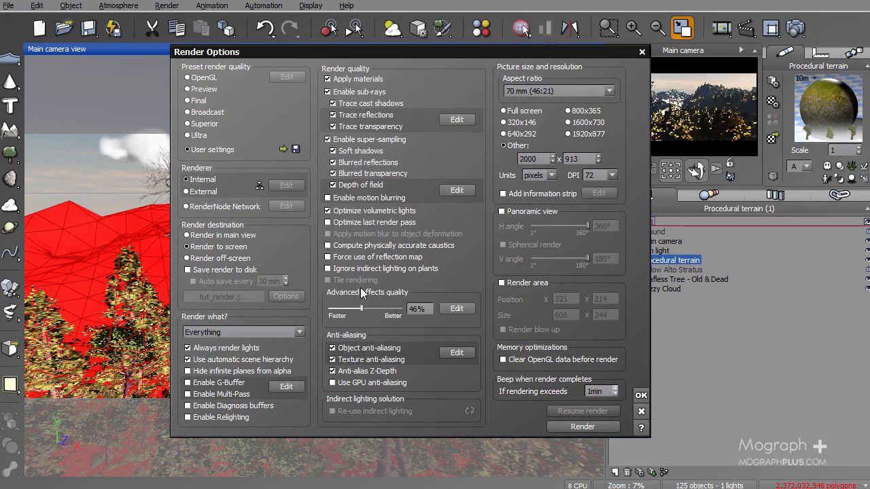
pyautogui.click(450, 352)
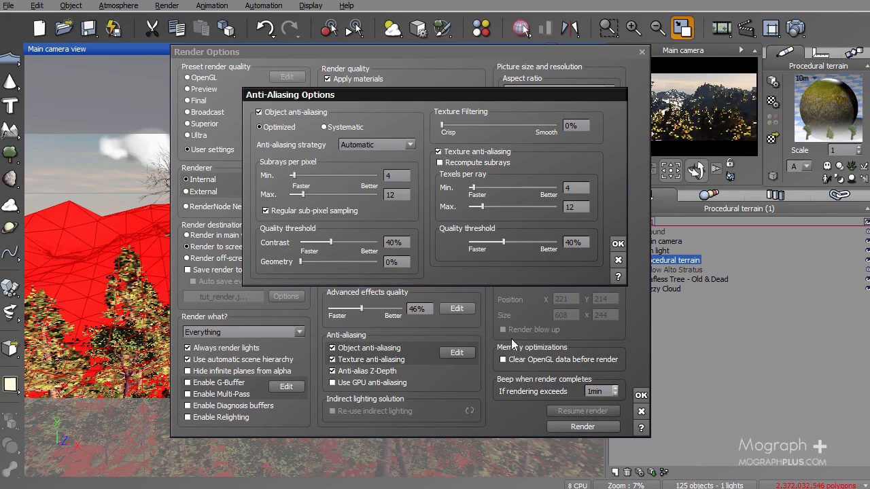
pyautogui.click(616, 245)
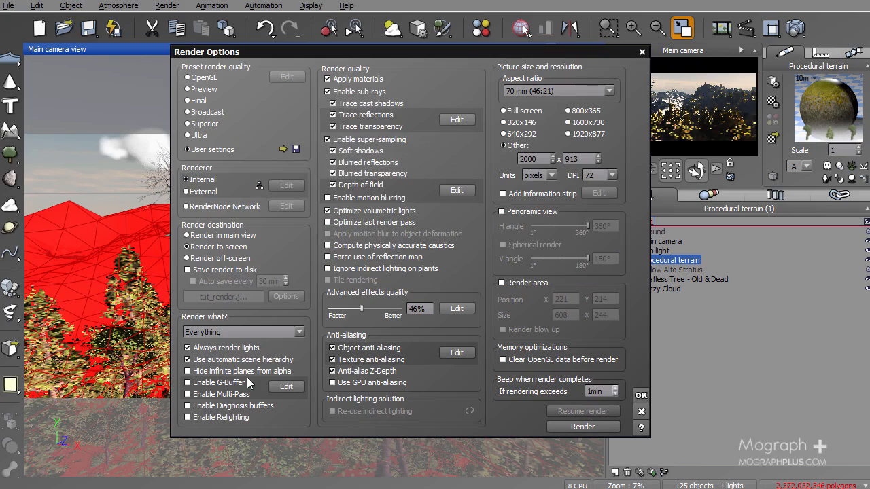
# - Enable multi-pass rendering and include the EcoSystem material masks among its saved passes
pyautogui.click(205, 396)
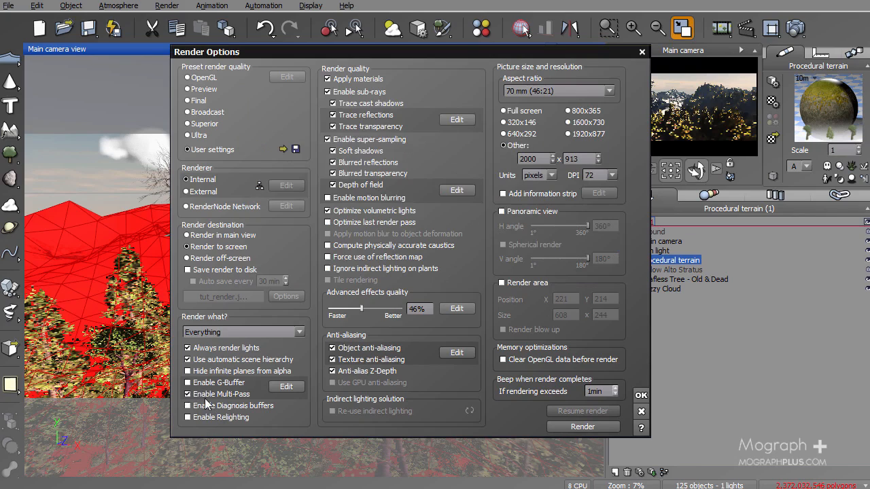
pyautogui.click(285, 387)
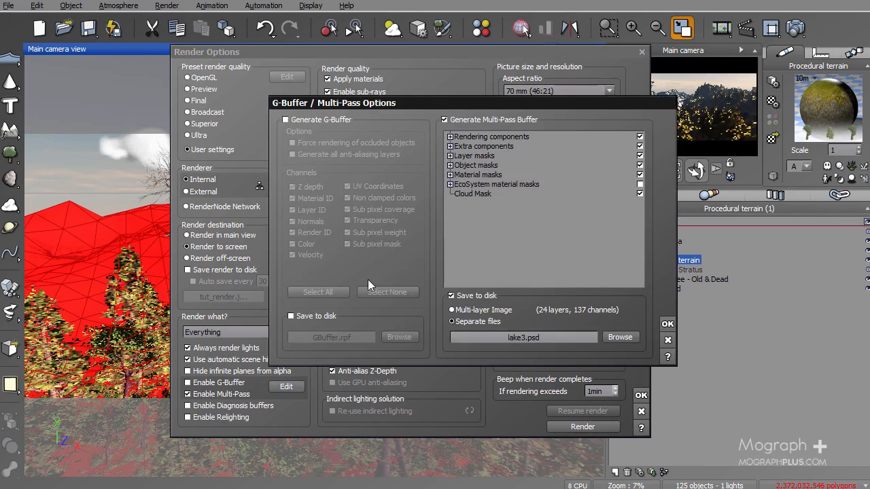
pyautogui.click(640, 184)
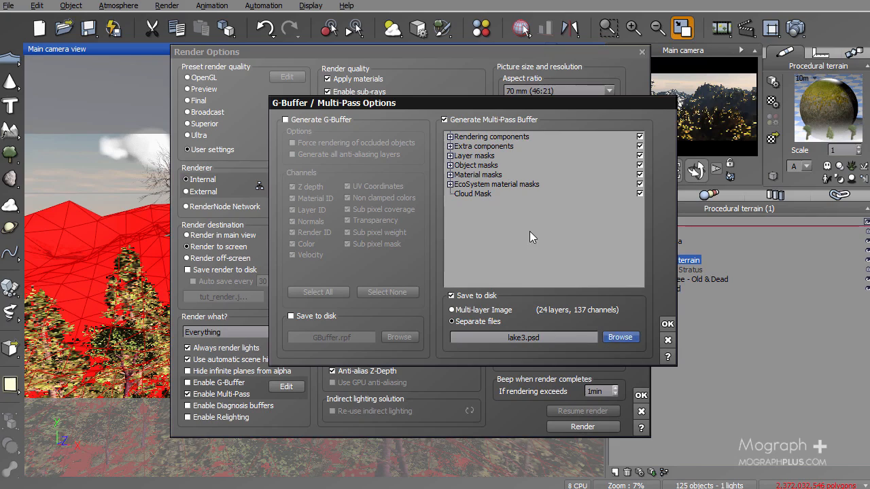
pyautogui.click(450, 137)
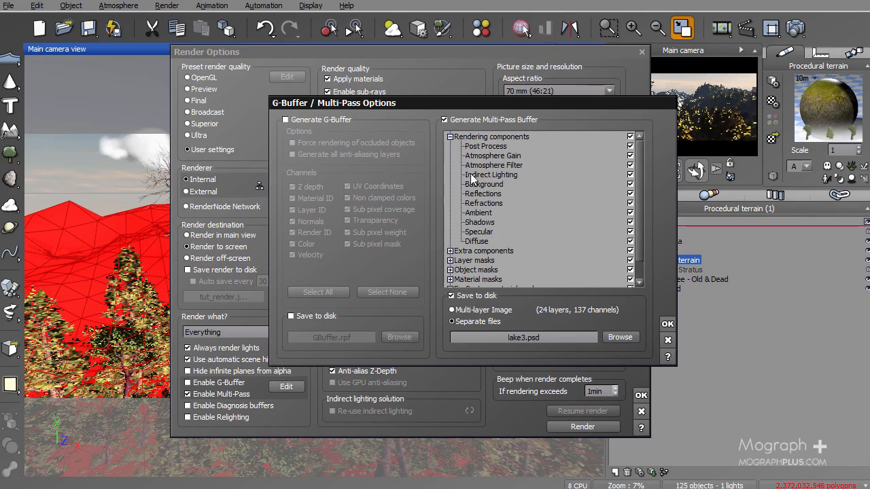
pyautogui.click(450, 137)
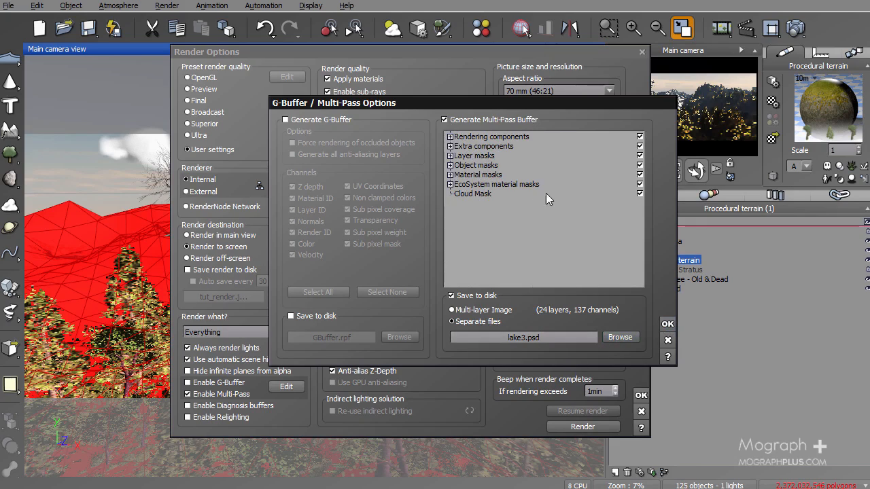
pyautogui.click(668, 324)
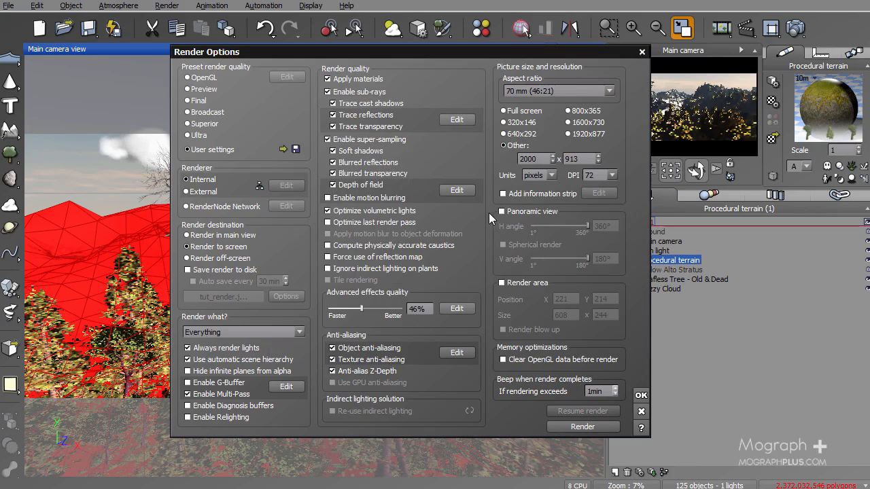
# - Set the custom picture size to 1800 pixels wide and accept the render options
pyautogui.click(532, 159)
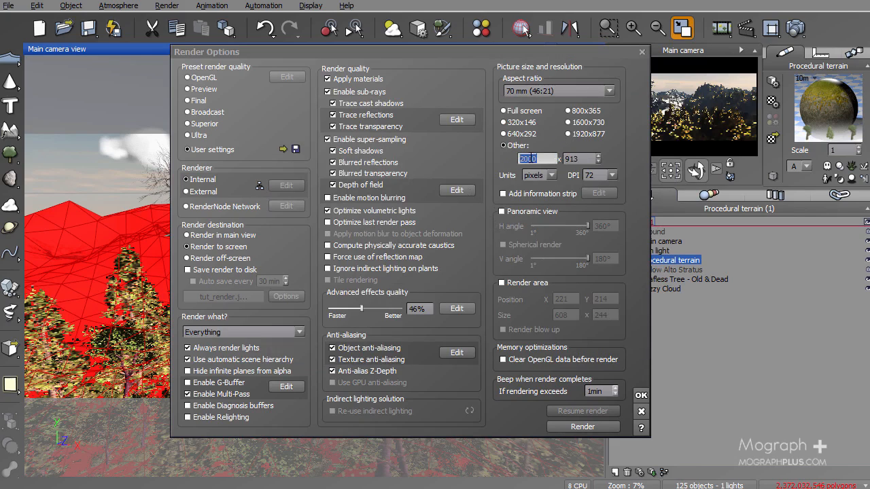
pyautogui.write('1800')
pyautogui.press('Return')
pyautogui.click(579, 158)
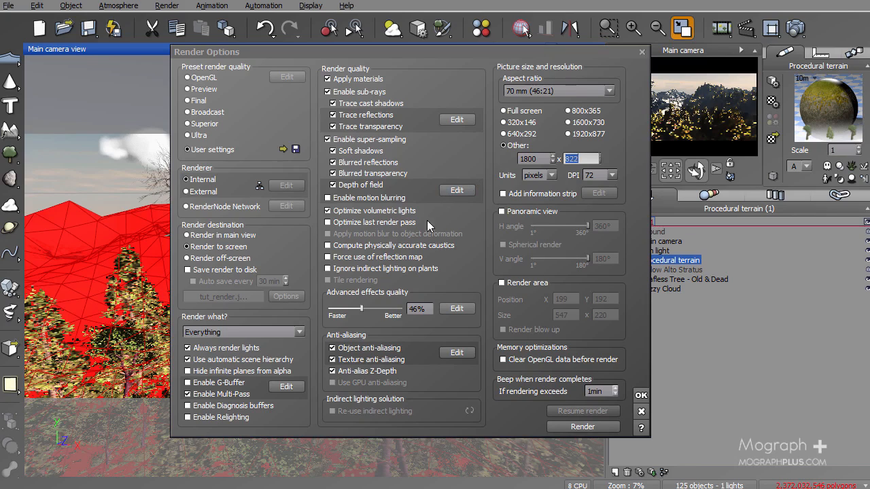
pyautogui.click(641, 395)
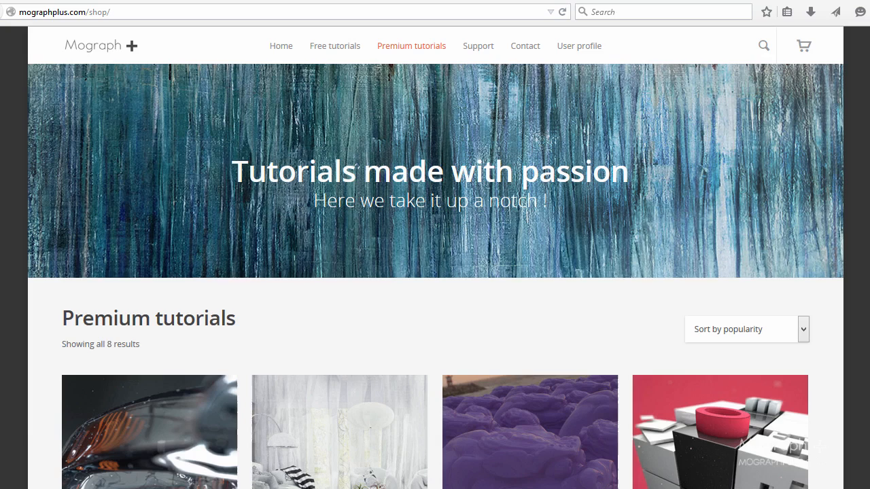
# - Switch to the web browser and look through the premium tutorials on the mographplus.com shop page
pyautogui.scroll(-5, 205, 181)
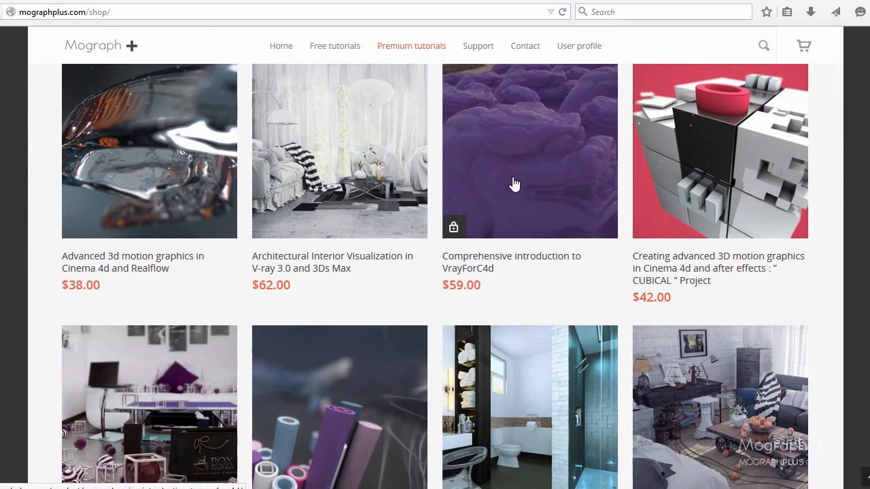
pyautogui.scroll(-3, 491, 206)
pyautogui.scroll(3, 510, 229)
pyautogui.scroll(-3, 546, 220)
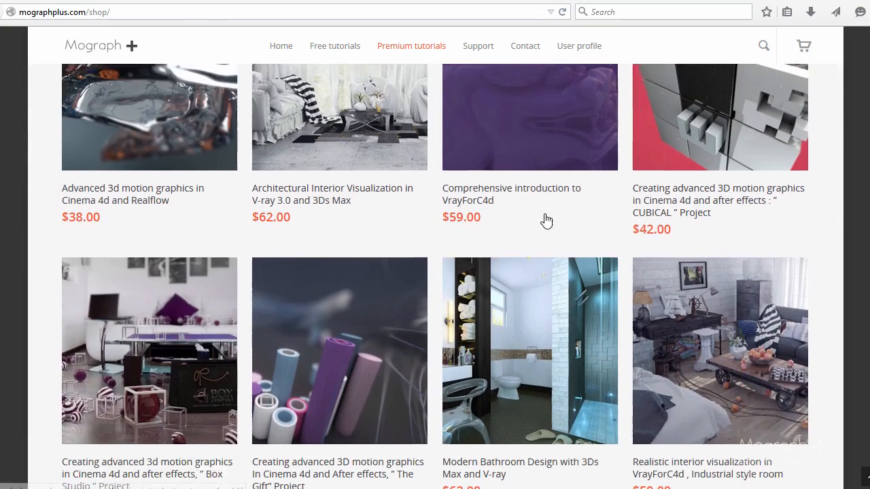
pyautogui.scroll(5, 178, 325)
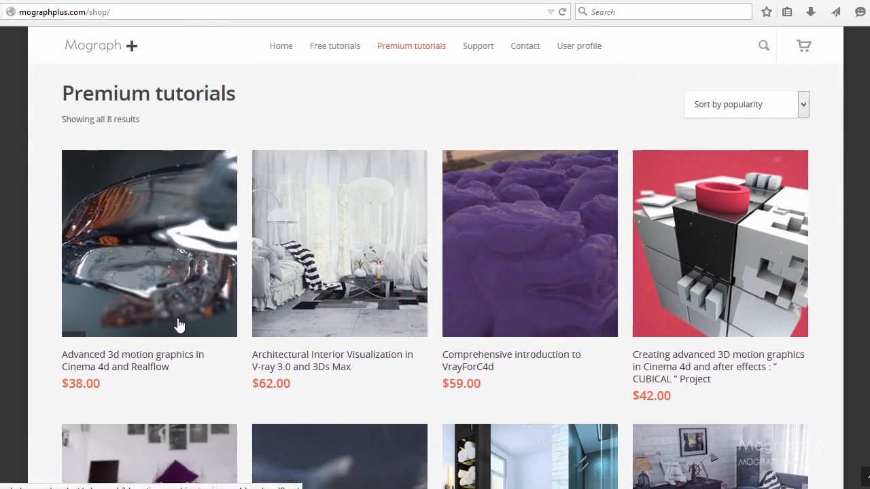
pyautogui.scroll(-2, 204, 323)
pyautogui.scroll(-3, 399, 295)
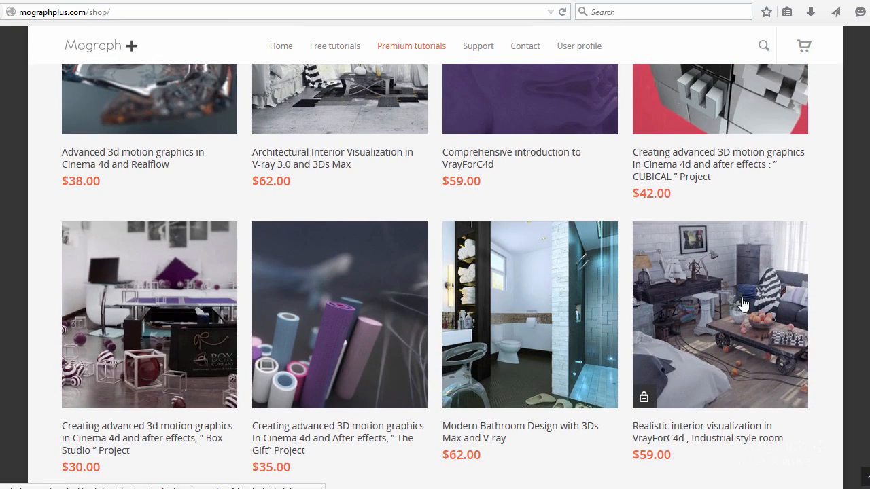
pyautogui.scroll(3, 734, 319)
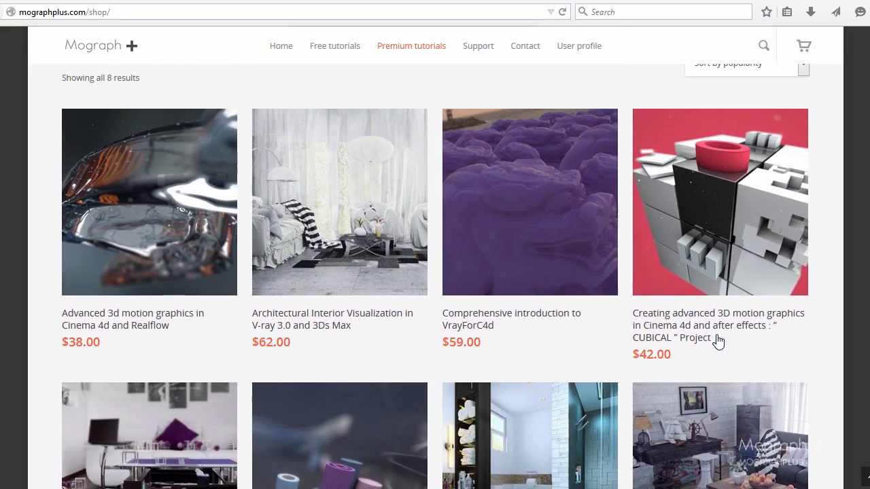
pyautogui.scroll(-3, 730, 274)
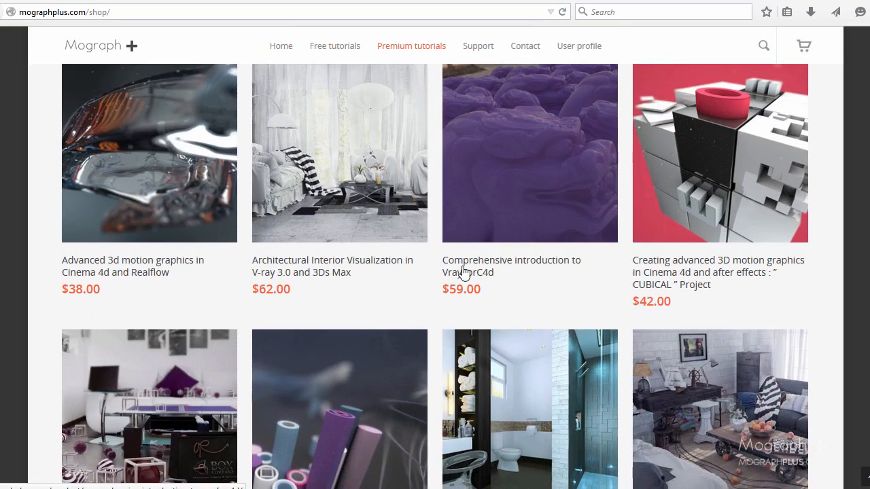
pyautogui.scroll(-3, 517, 231)
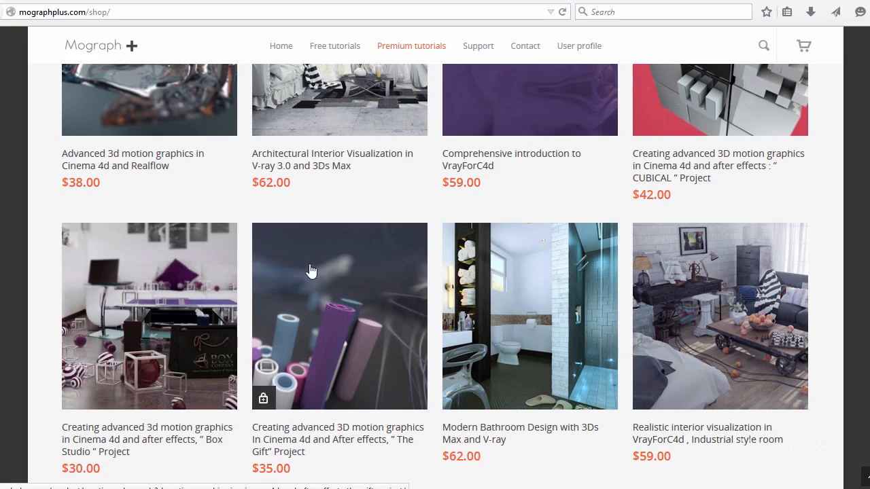
pyautogui.scroll(3, 288, 286)
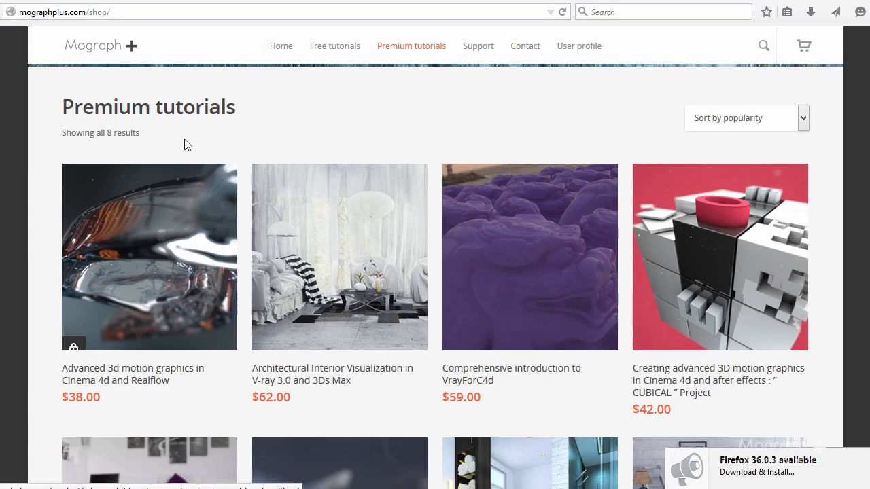
# - Open the site's free tutorials page and look through the listed tutorials
pyautogui.click(293, 0)
pyautogui.scroll(-5, 376, 243)
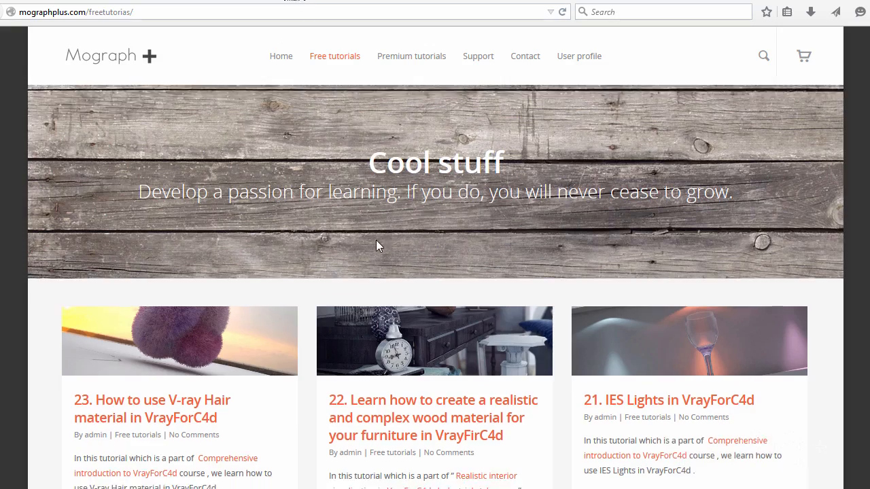
pyautogui.scroll(2, 278, 313)
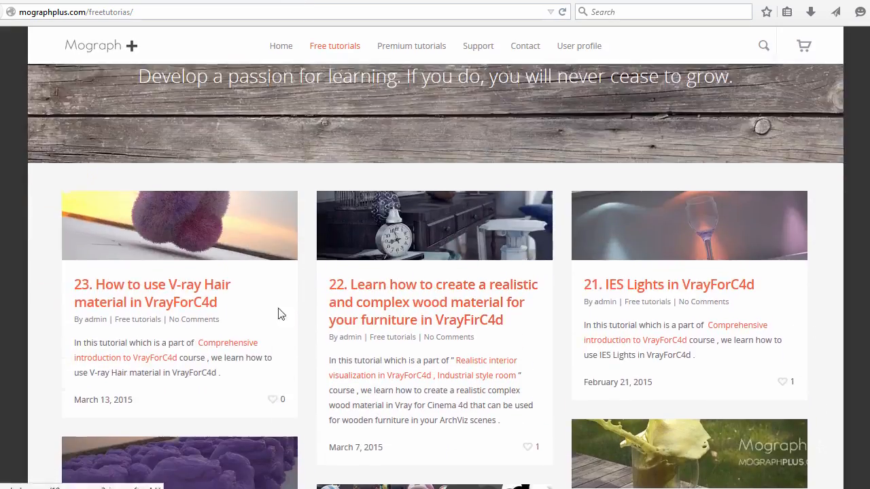
pyautogui.scroll(-4, 275, 306)
pyautogui.scroll(1, 272, 295)
pyautogui.scroll(3, 272, 293)
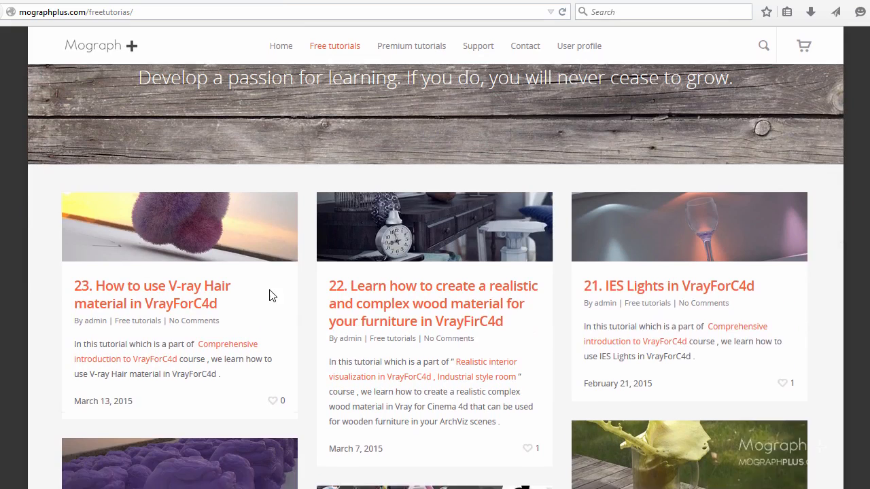